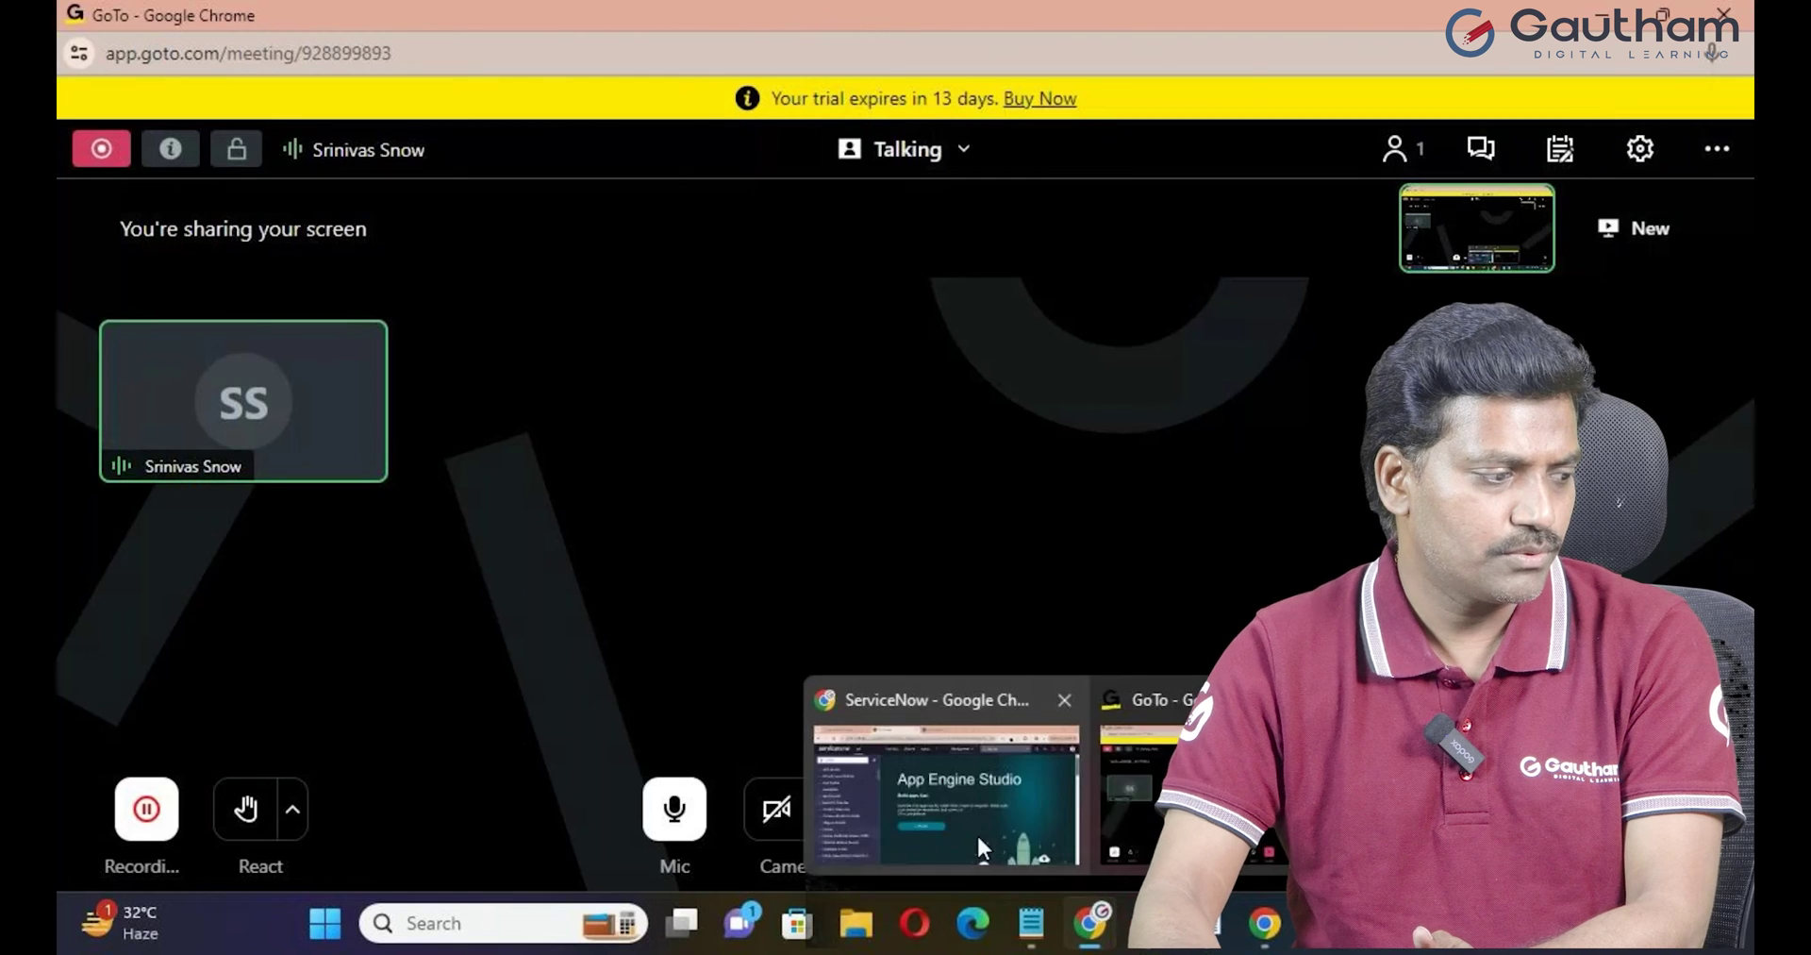
Switch to the ServiceNow window, find the incident module in the navigator and open a new incident record
left_click(264, 230)
type("incident")
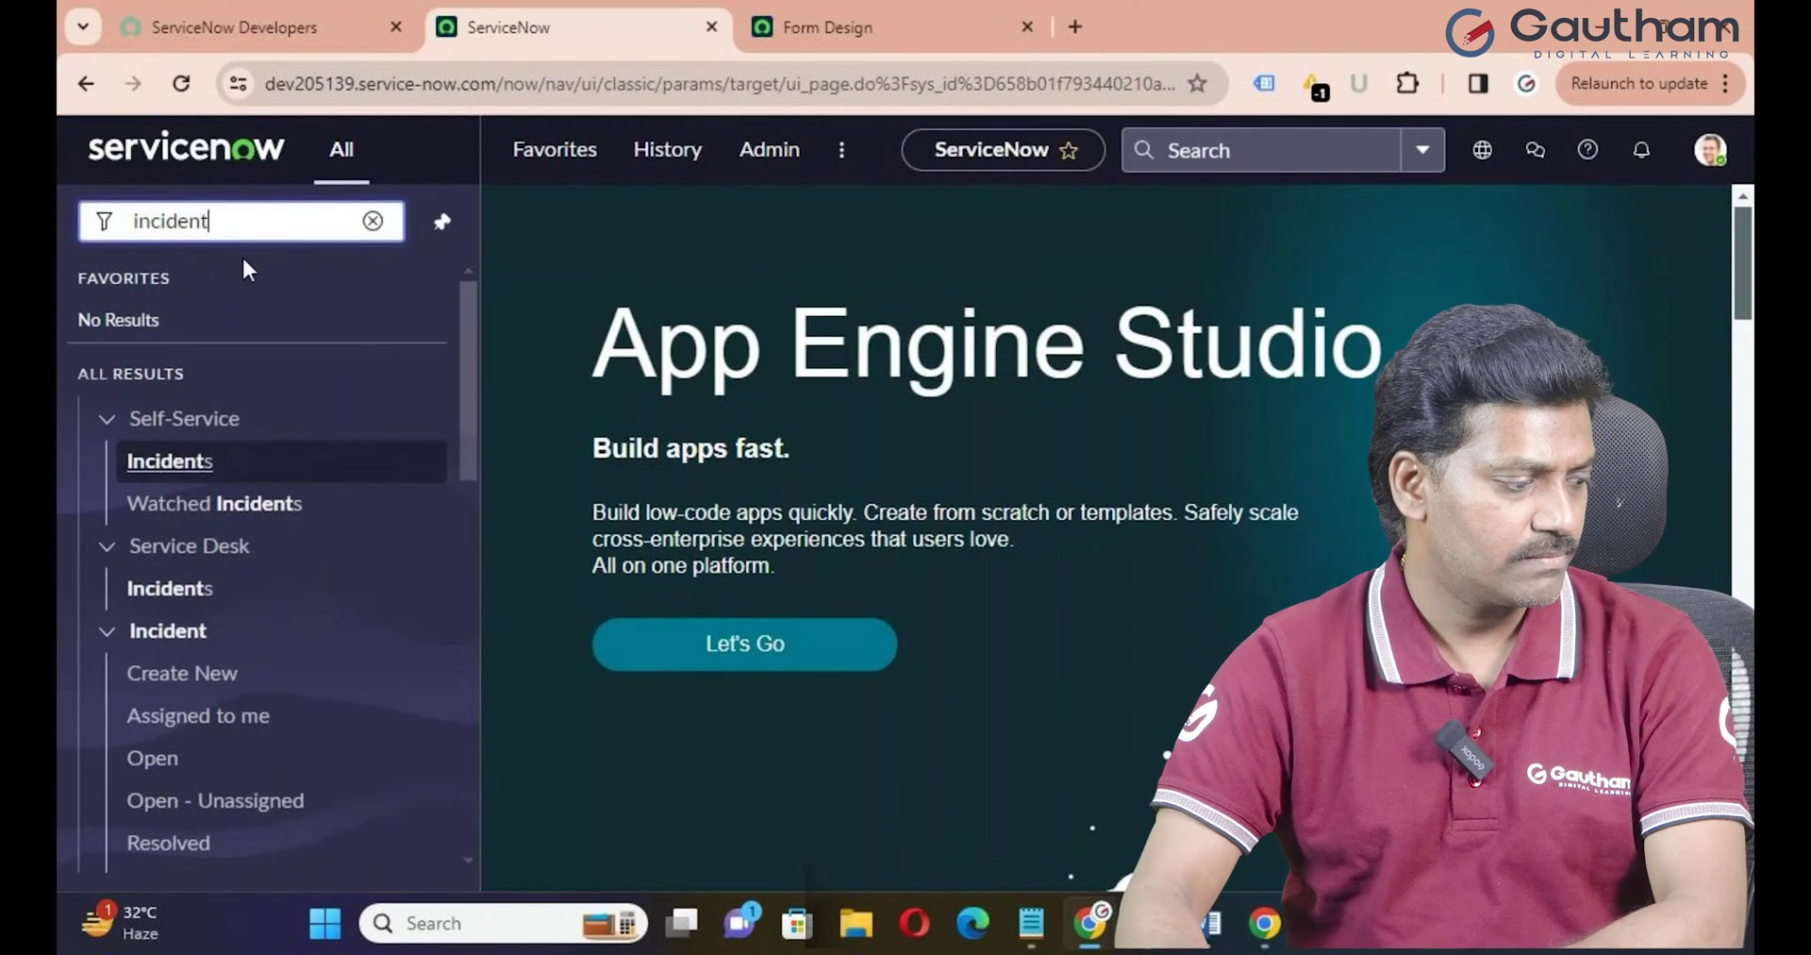
scroll(226, 472, "down", 1)
left_click(206, 547)
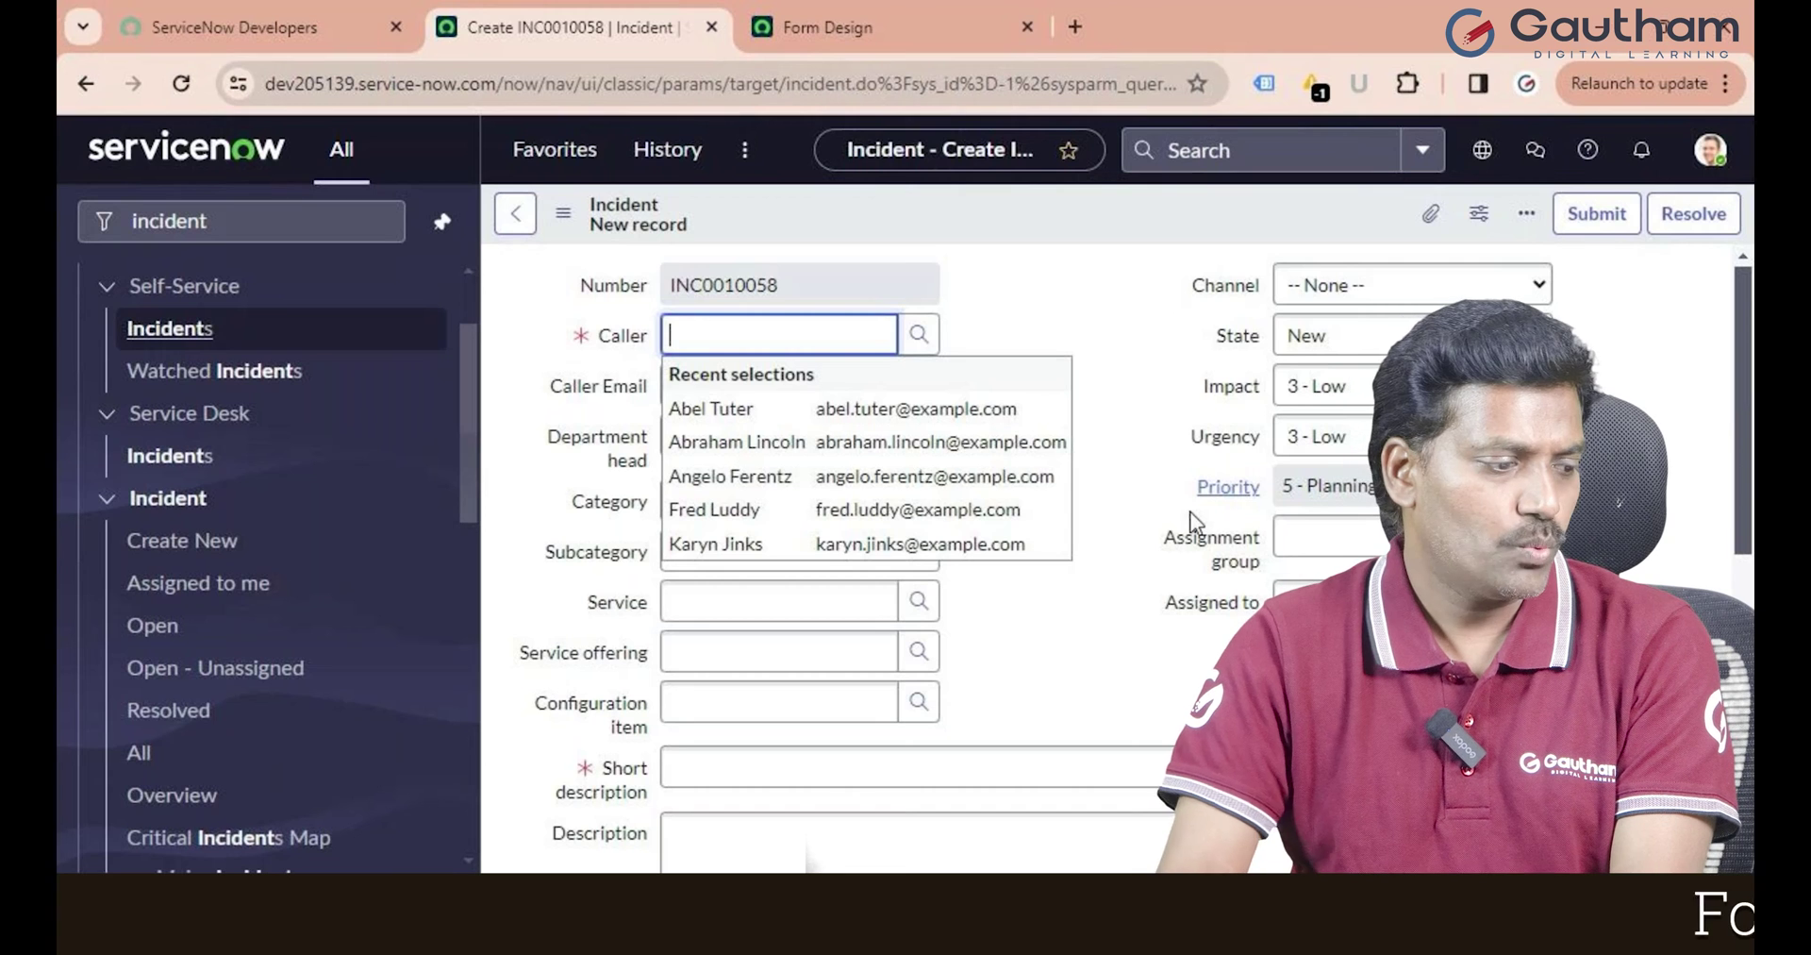
left_click(1152, 322)
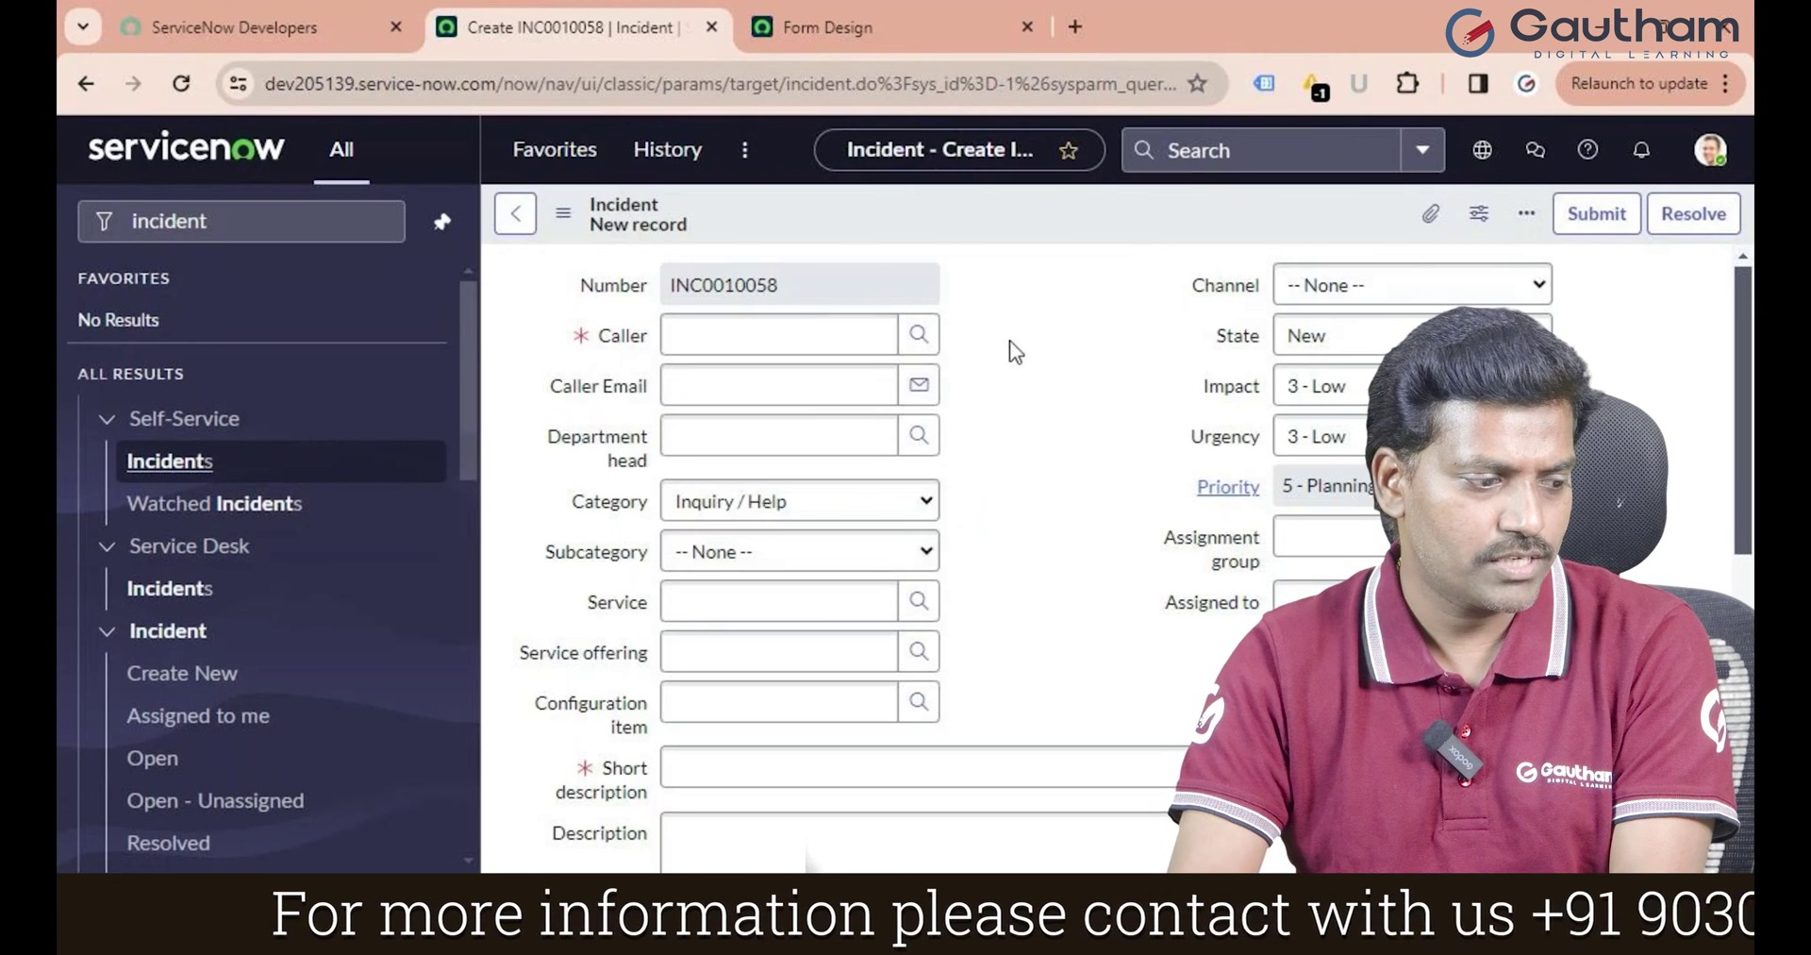
Find the problem module in the navigator and open a new problem record
left_click(87, 237)
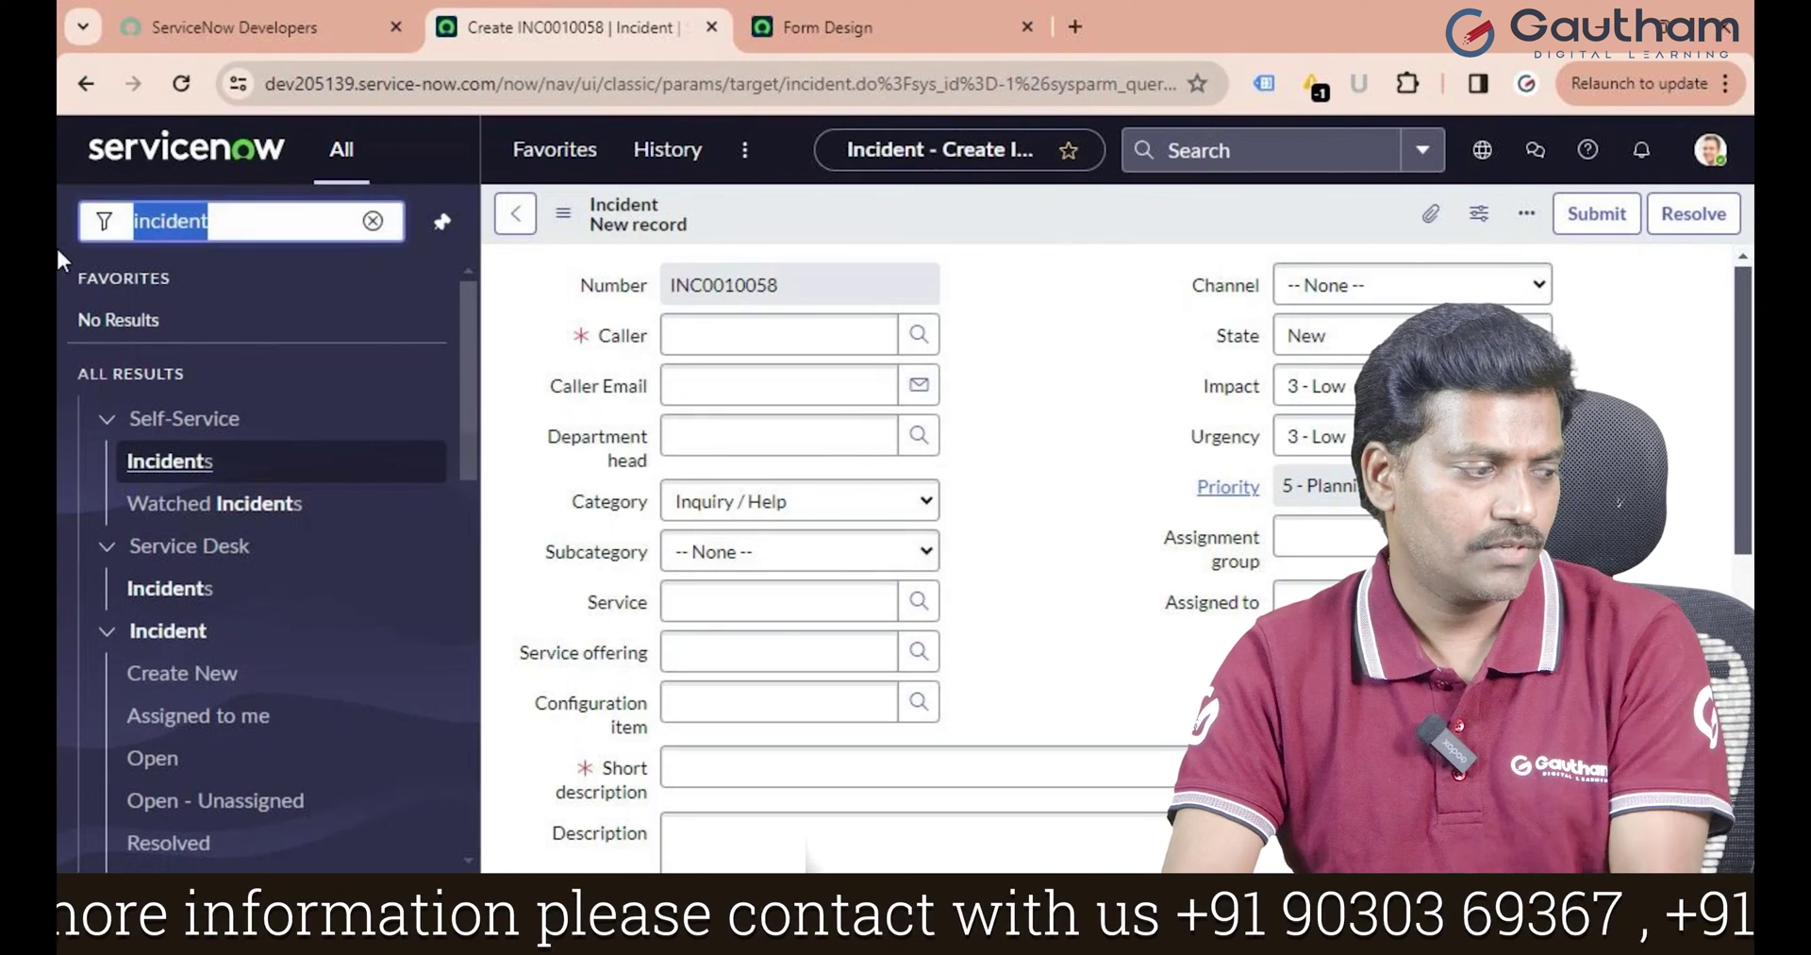
type("problem")
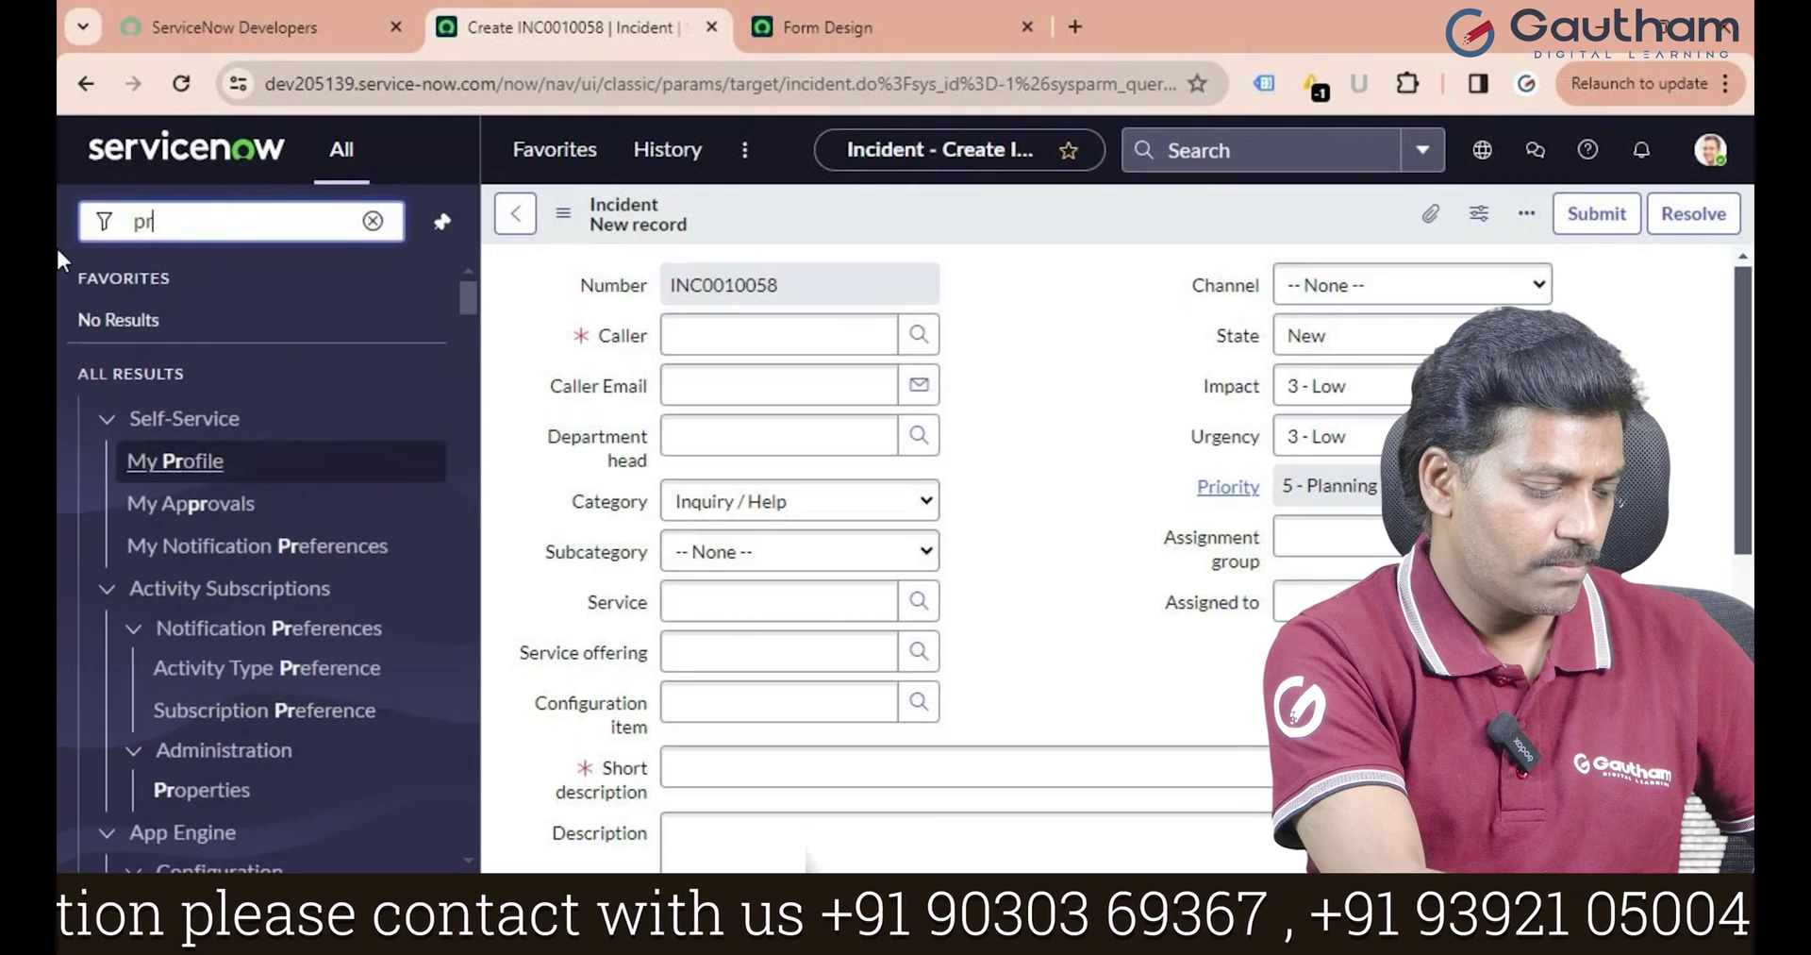
left_click(166, 457)
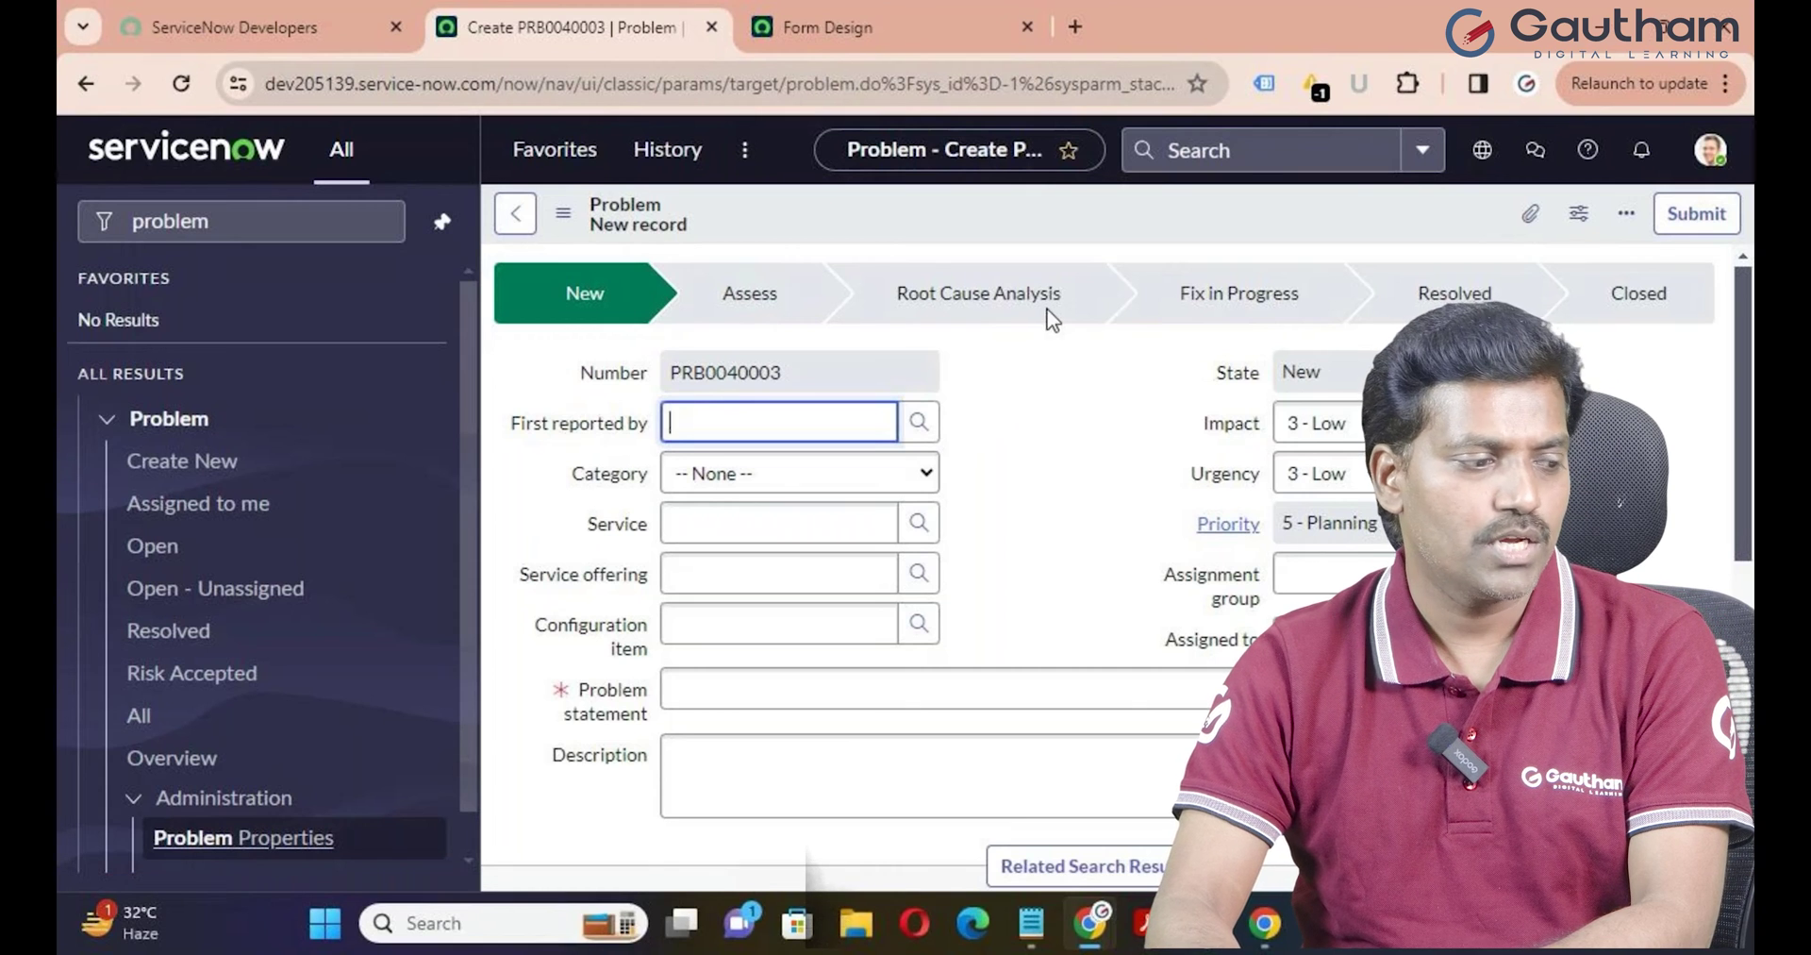
Switch Form Design to the Problem [problem] table
left_click(888, 17)
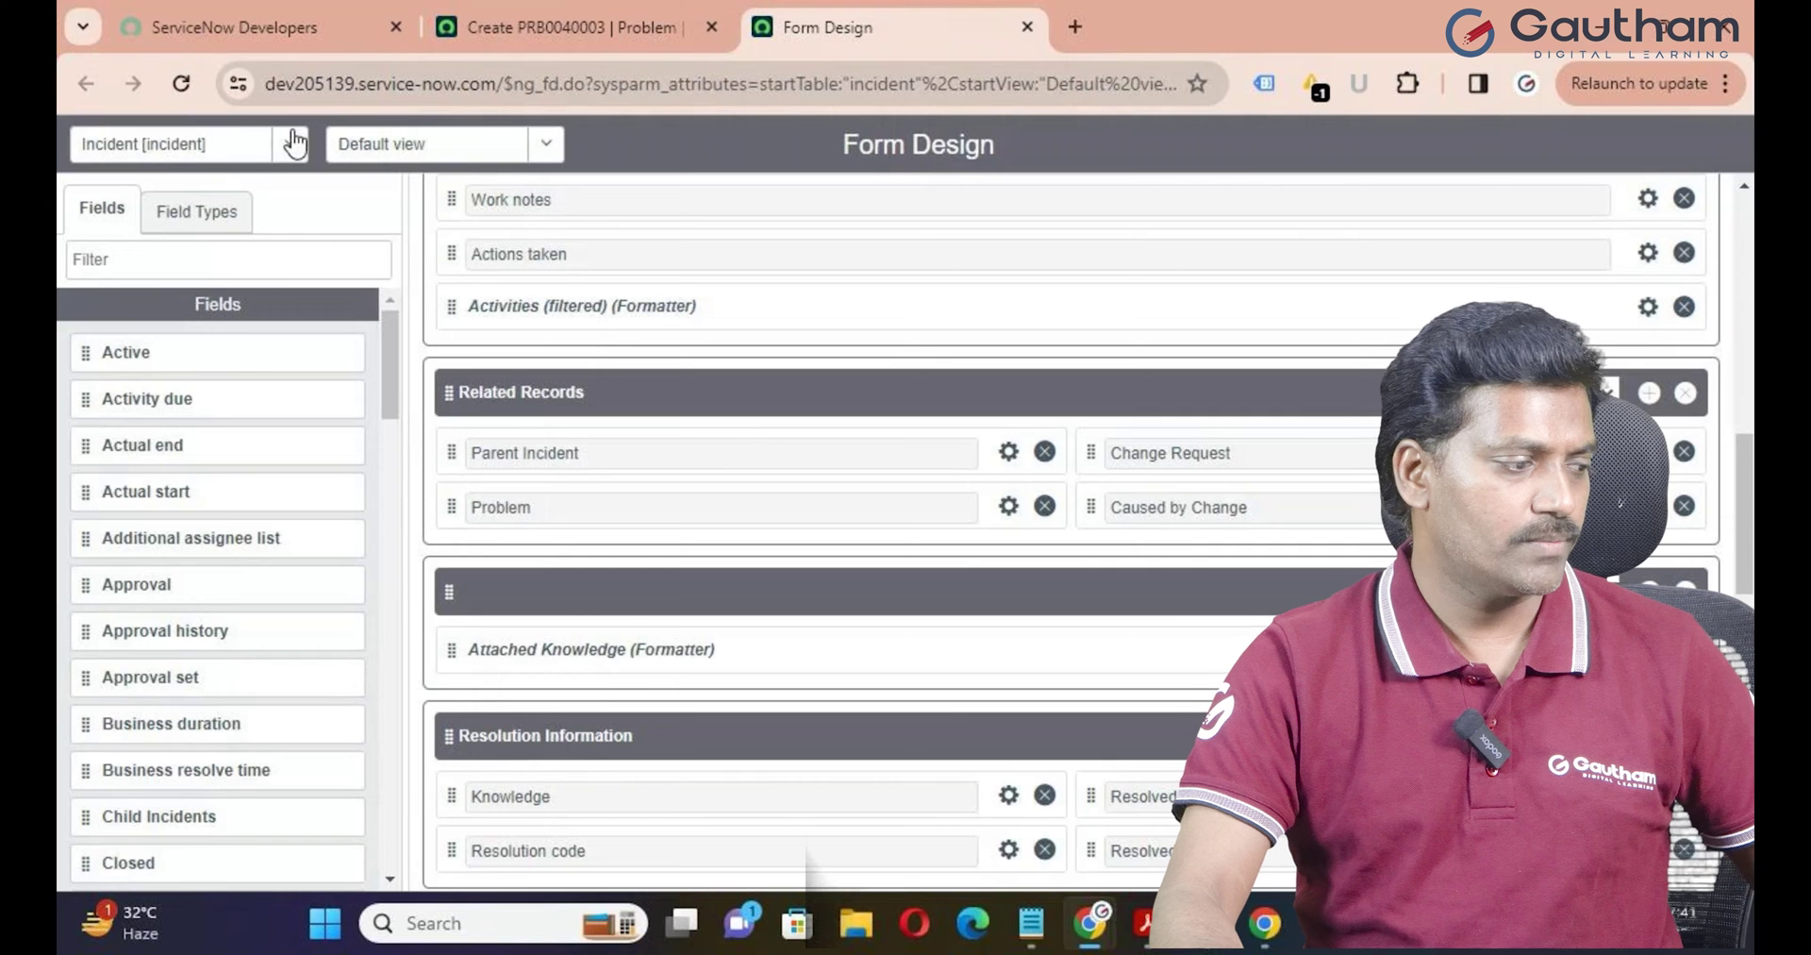
left_click(251, 156)
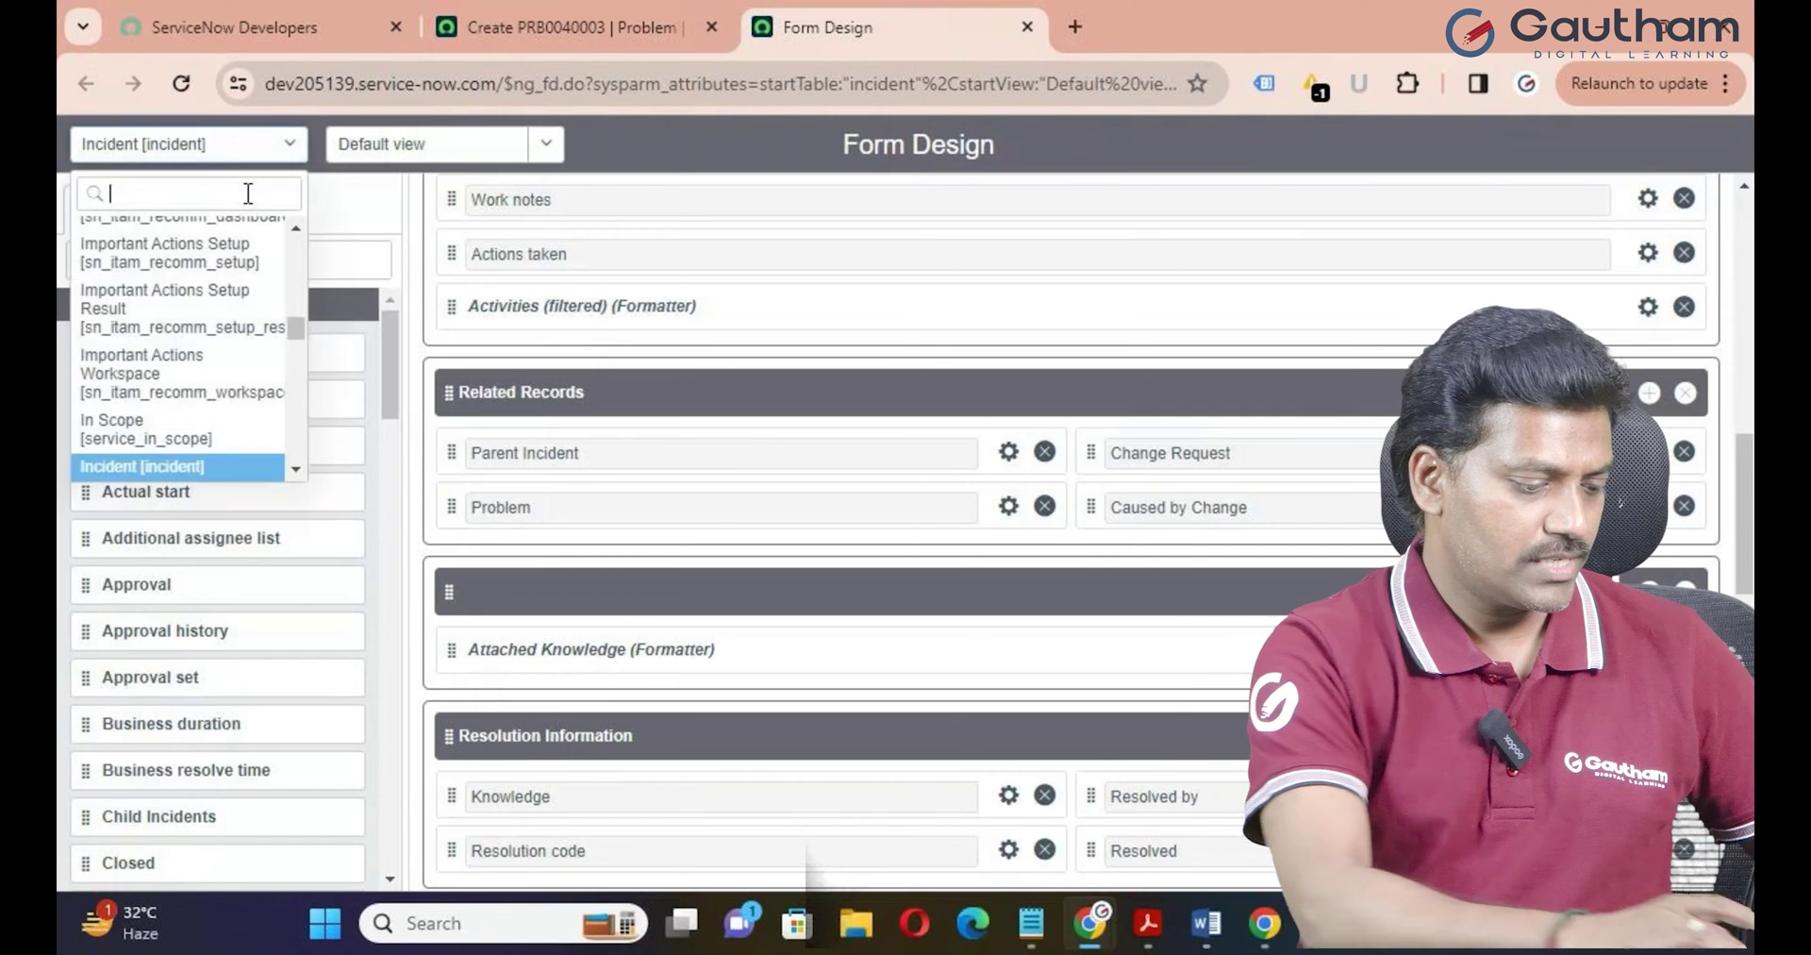
type("probl")
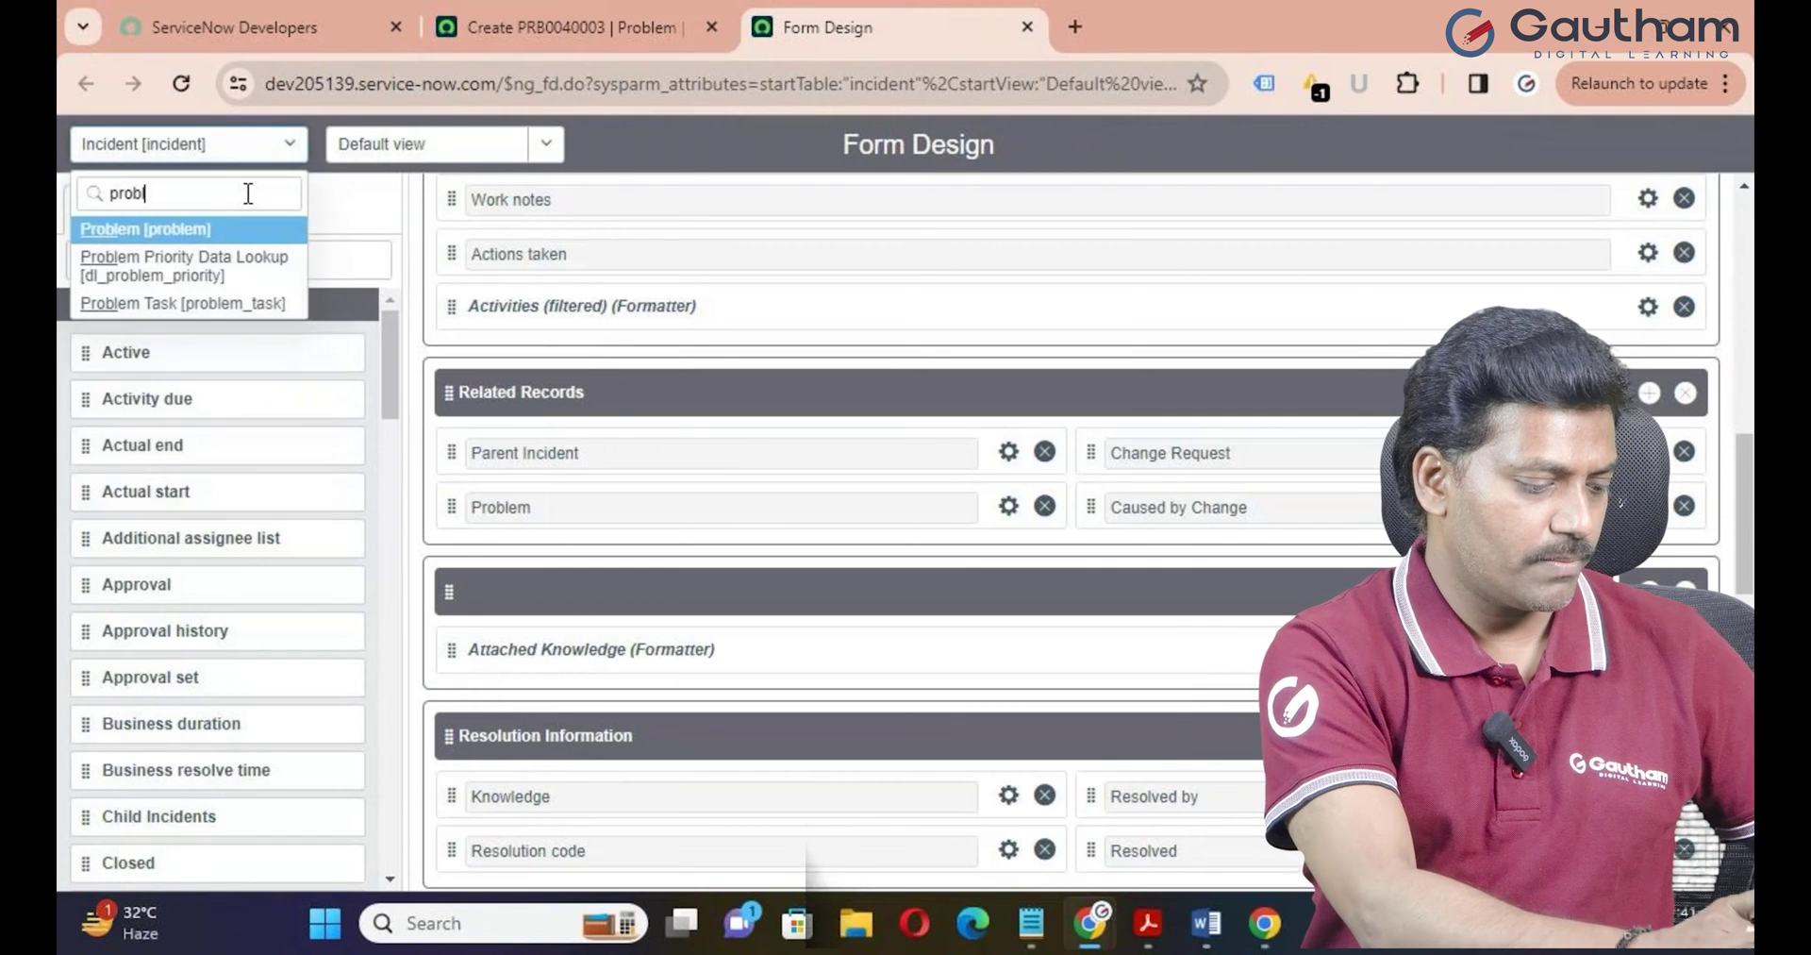
type("em")
left_click(224, 231)
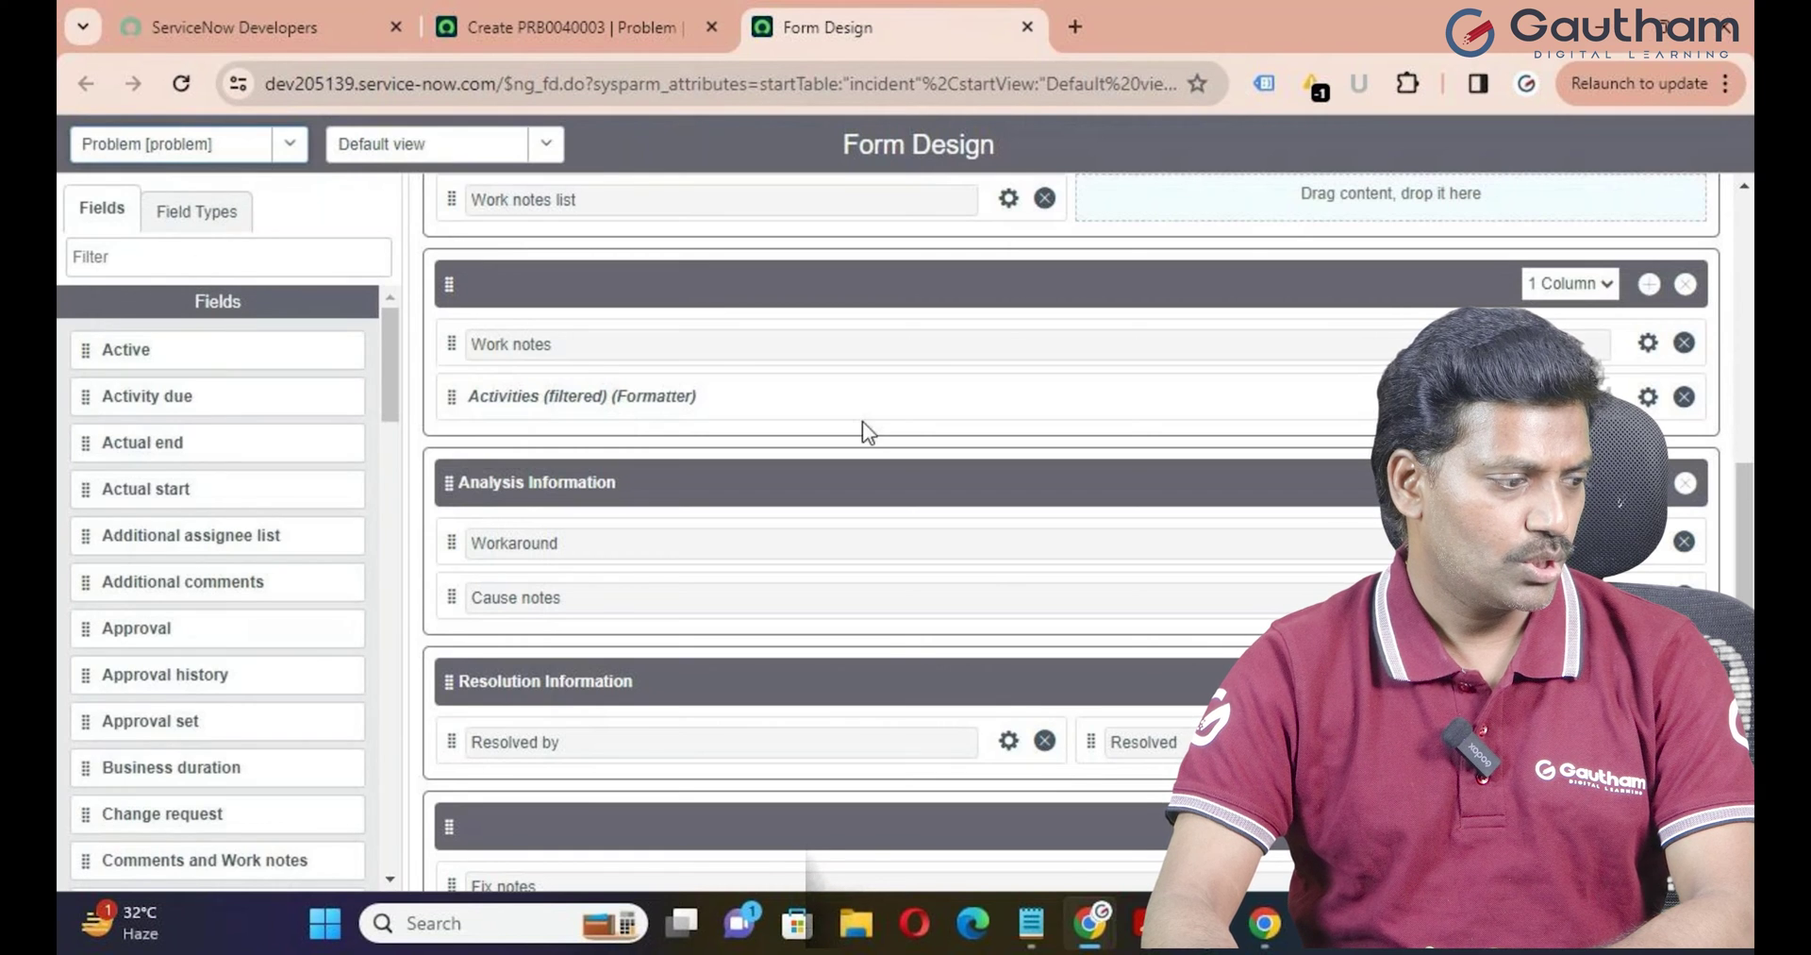
Remove the section holding the Process Flow formatter from the Problem form layout and save the layout
scroll(951, 536, "up", 4)
scroll(951, 536, "up", 5)
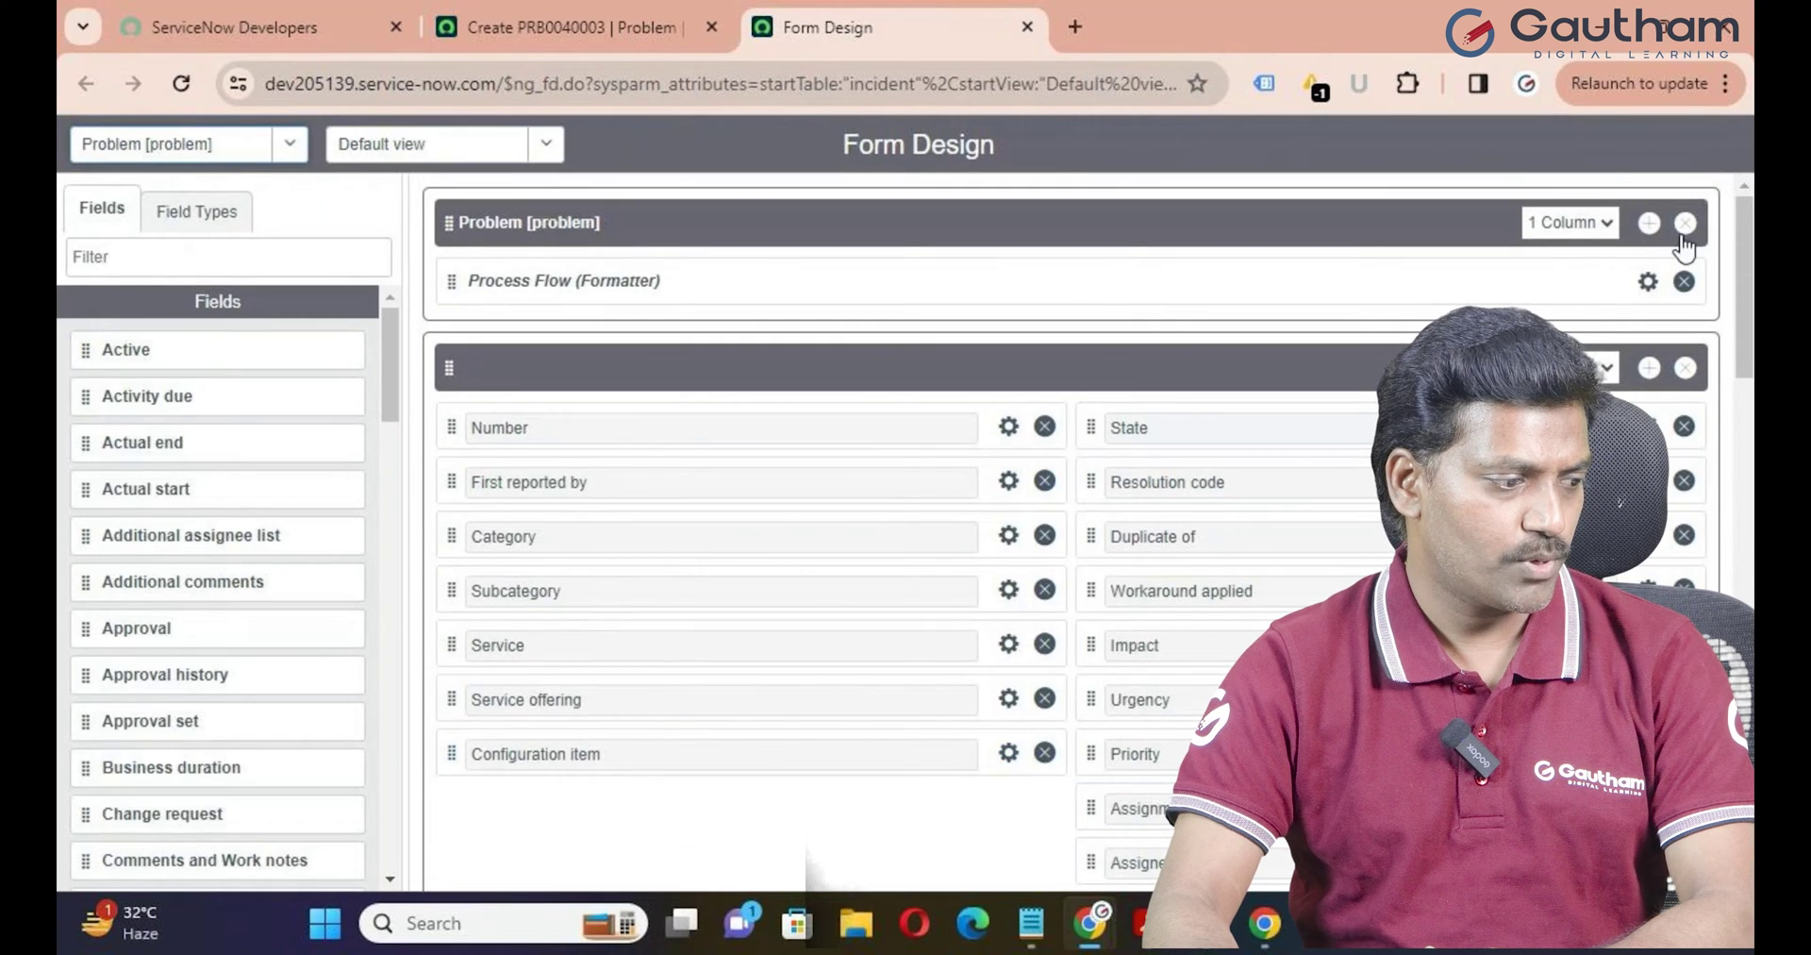
left_click(1686, 225)
left_click(1688, 139)
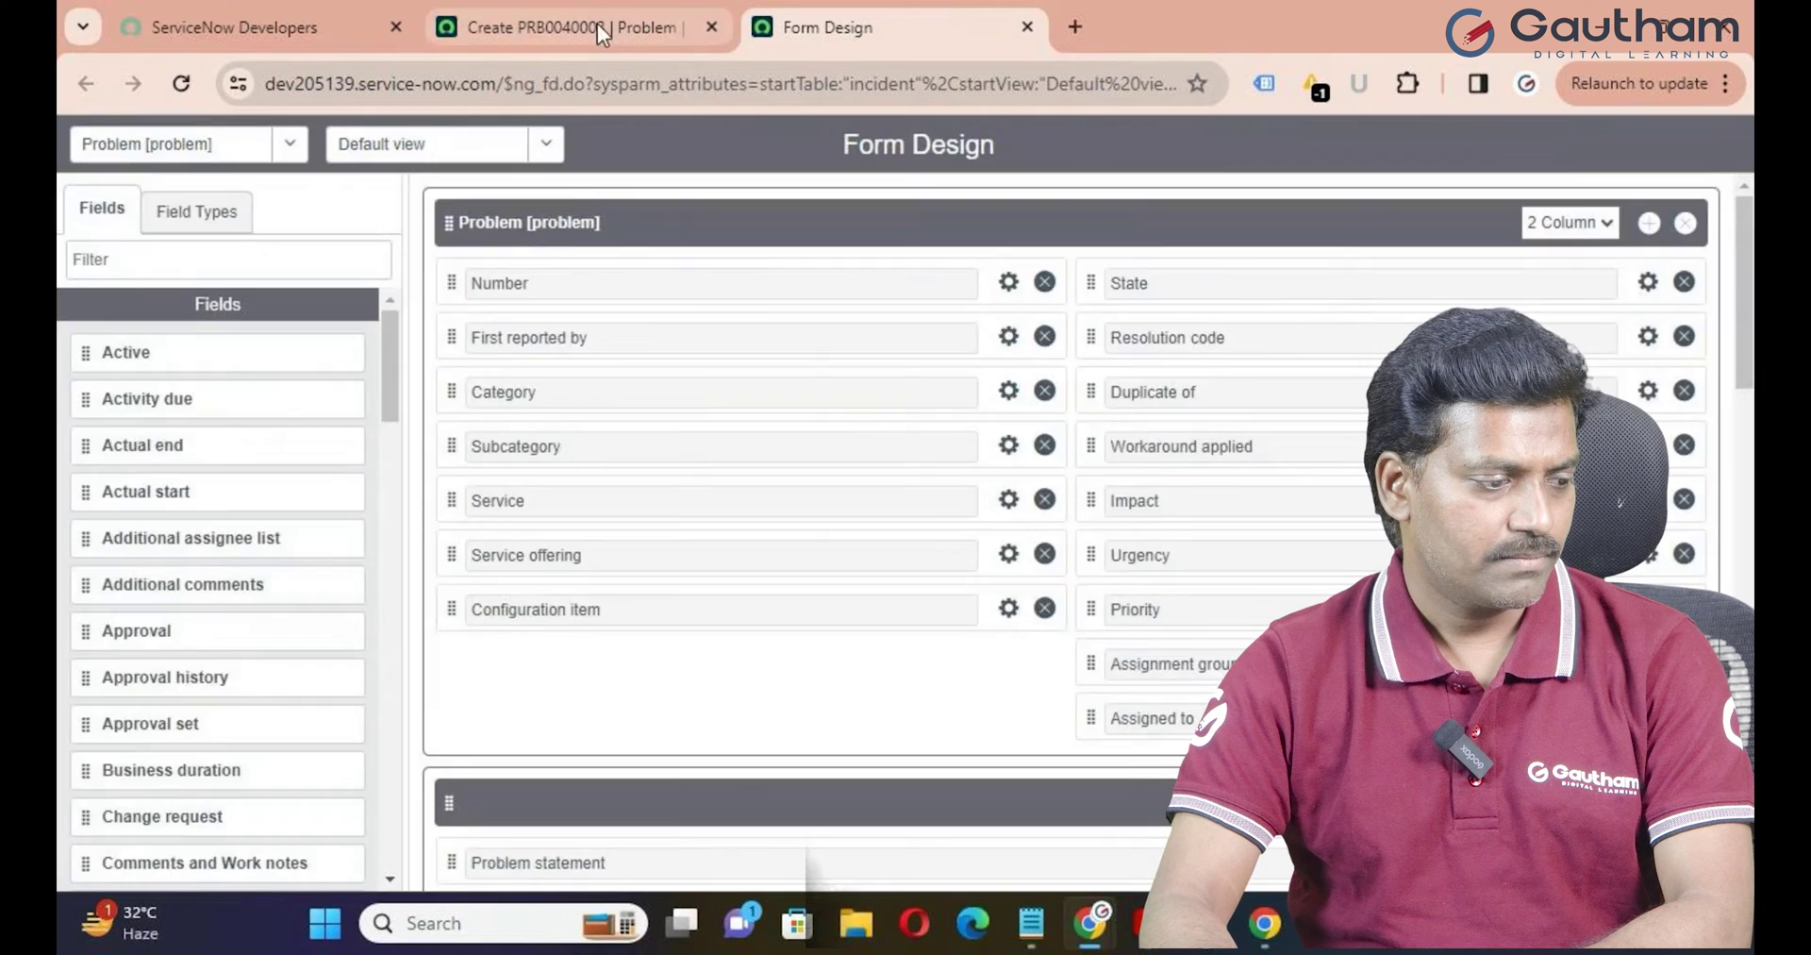
Reload the new problem record form to check the layout without the process flow section
left_click(597, 25)
right_click(915, 215)
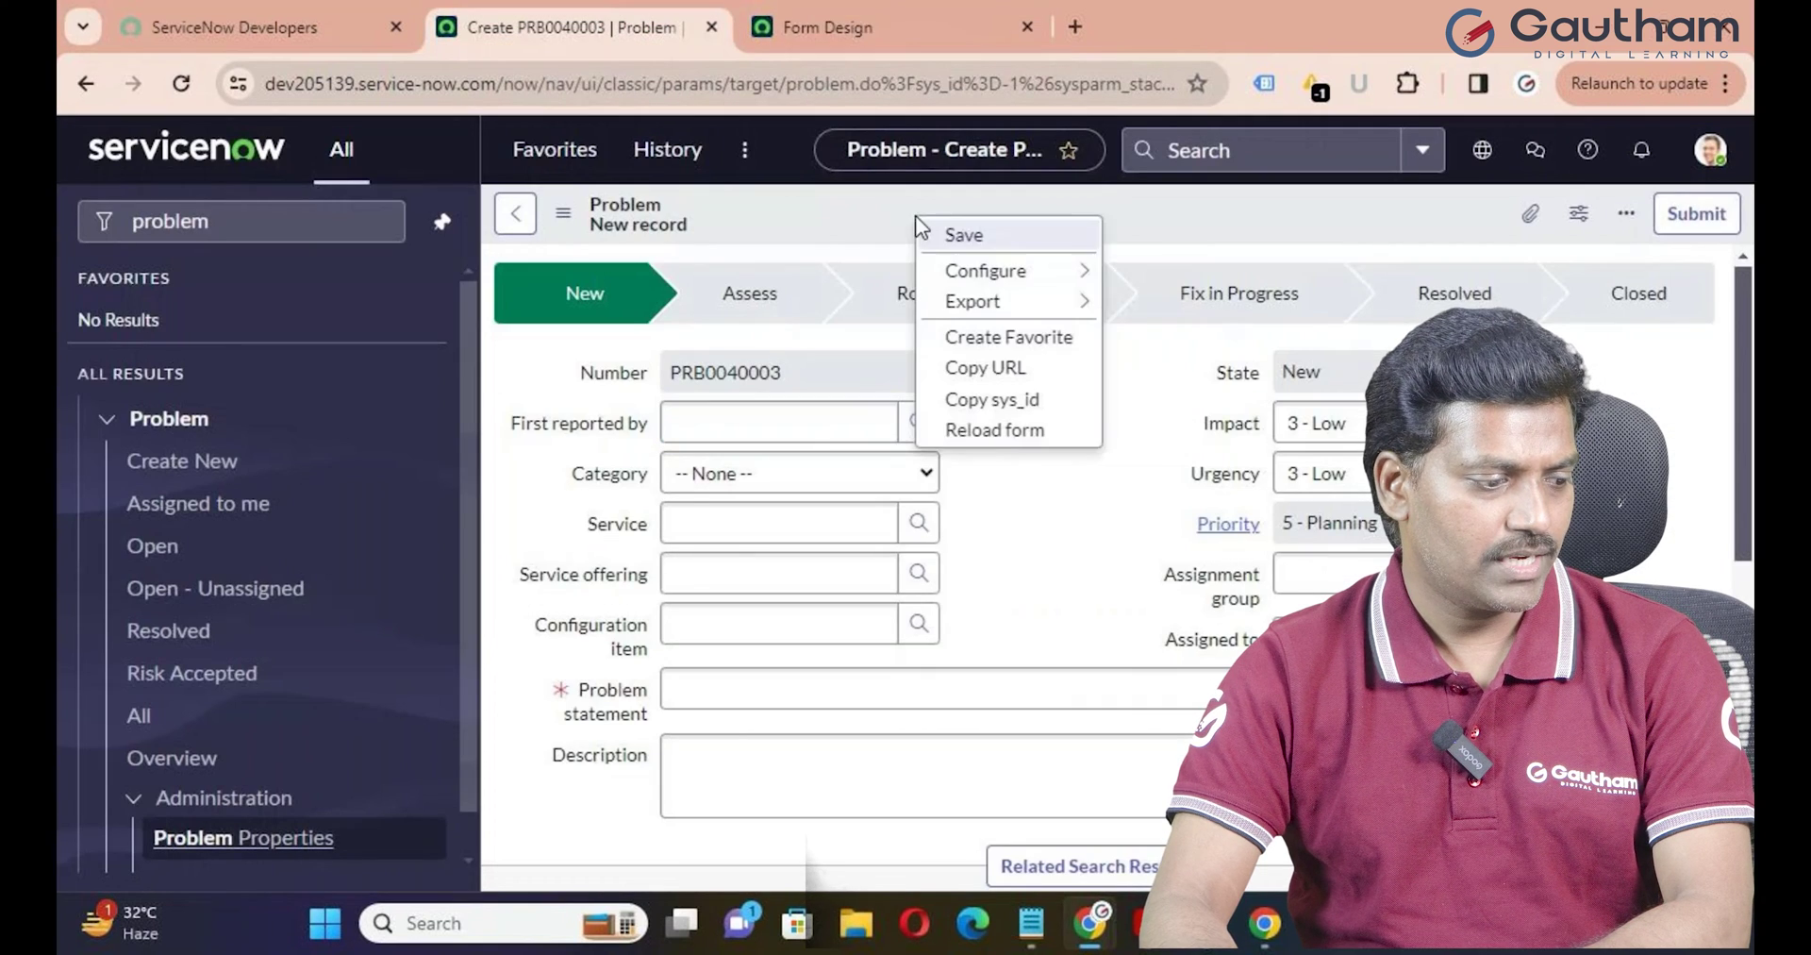
left_click(1000, 430)
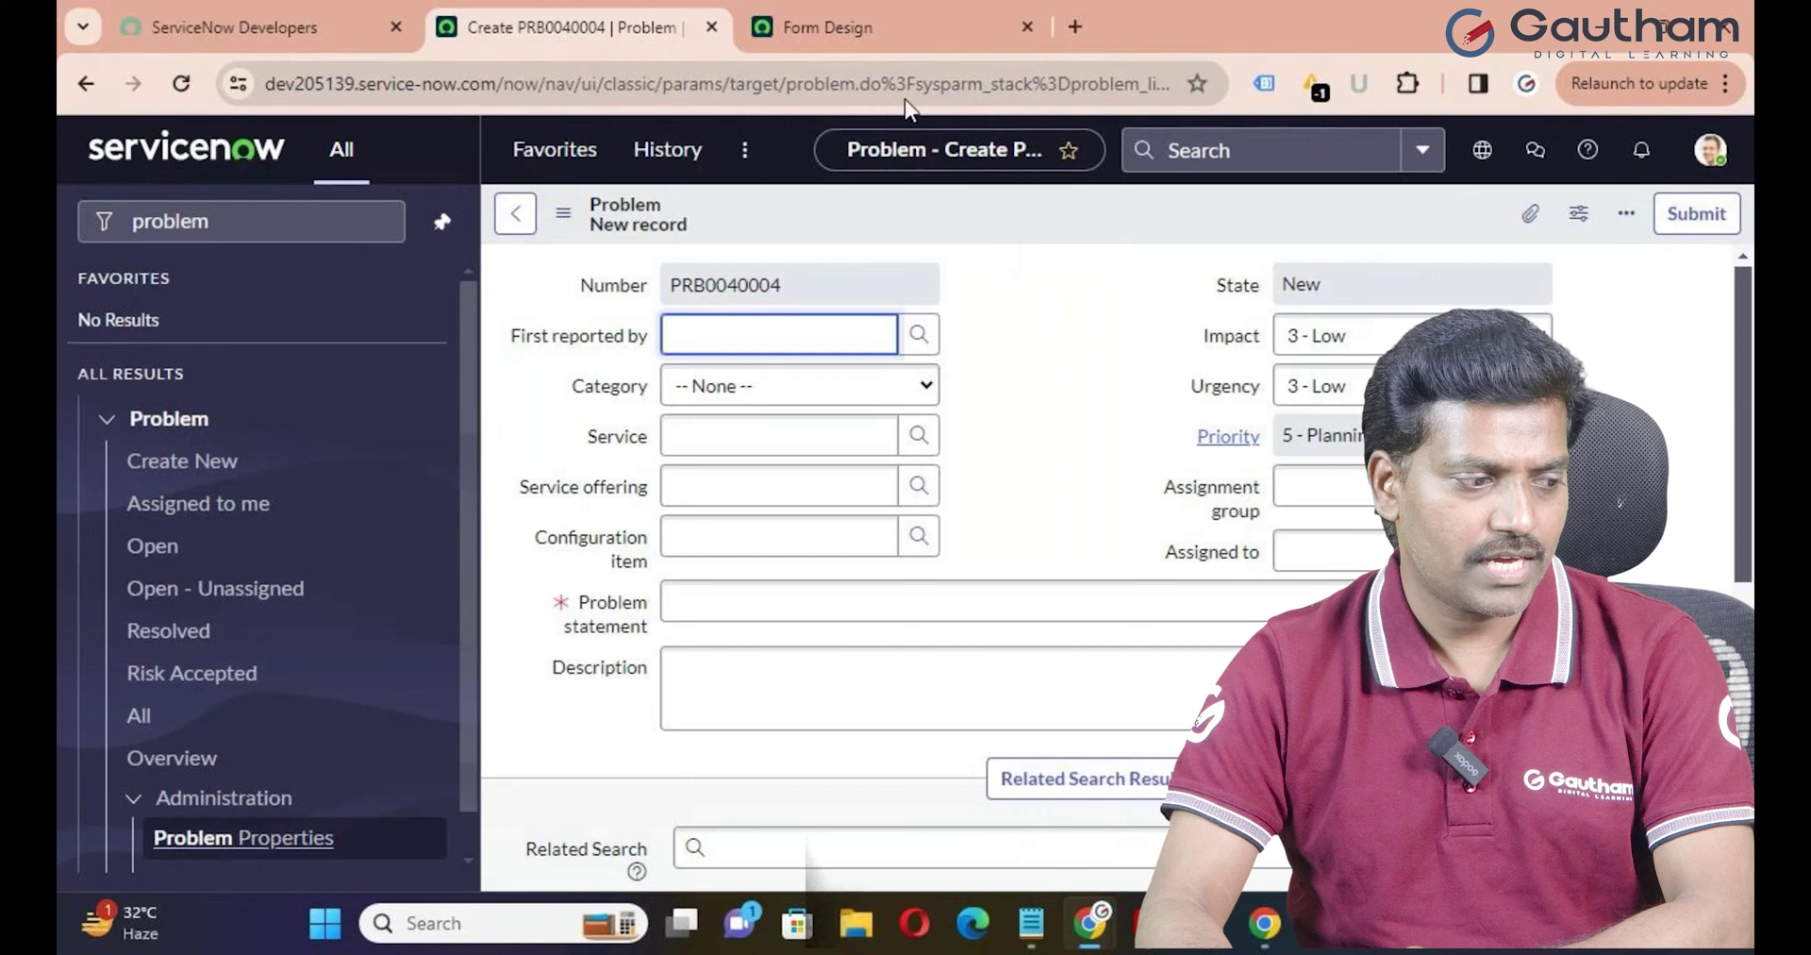
Return to Form Design and filter the available fields by "form" to find the formatters
left_click(880, 35)
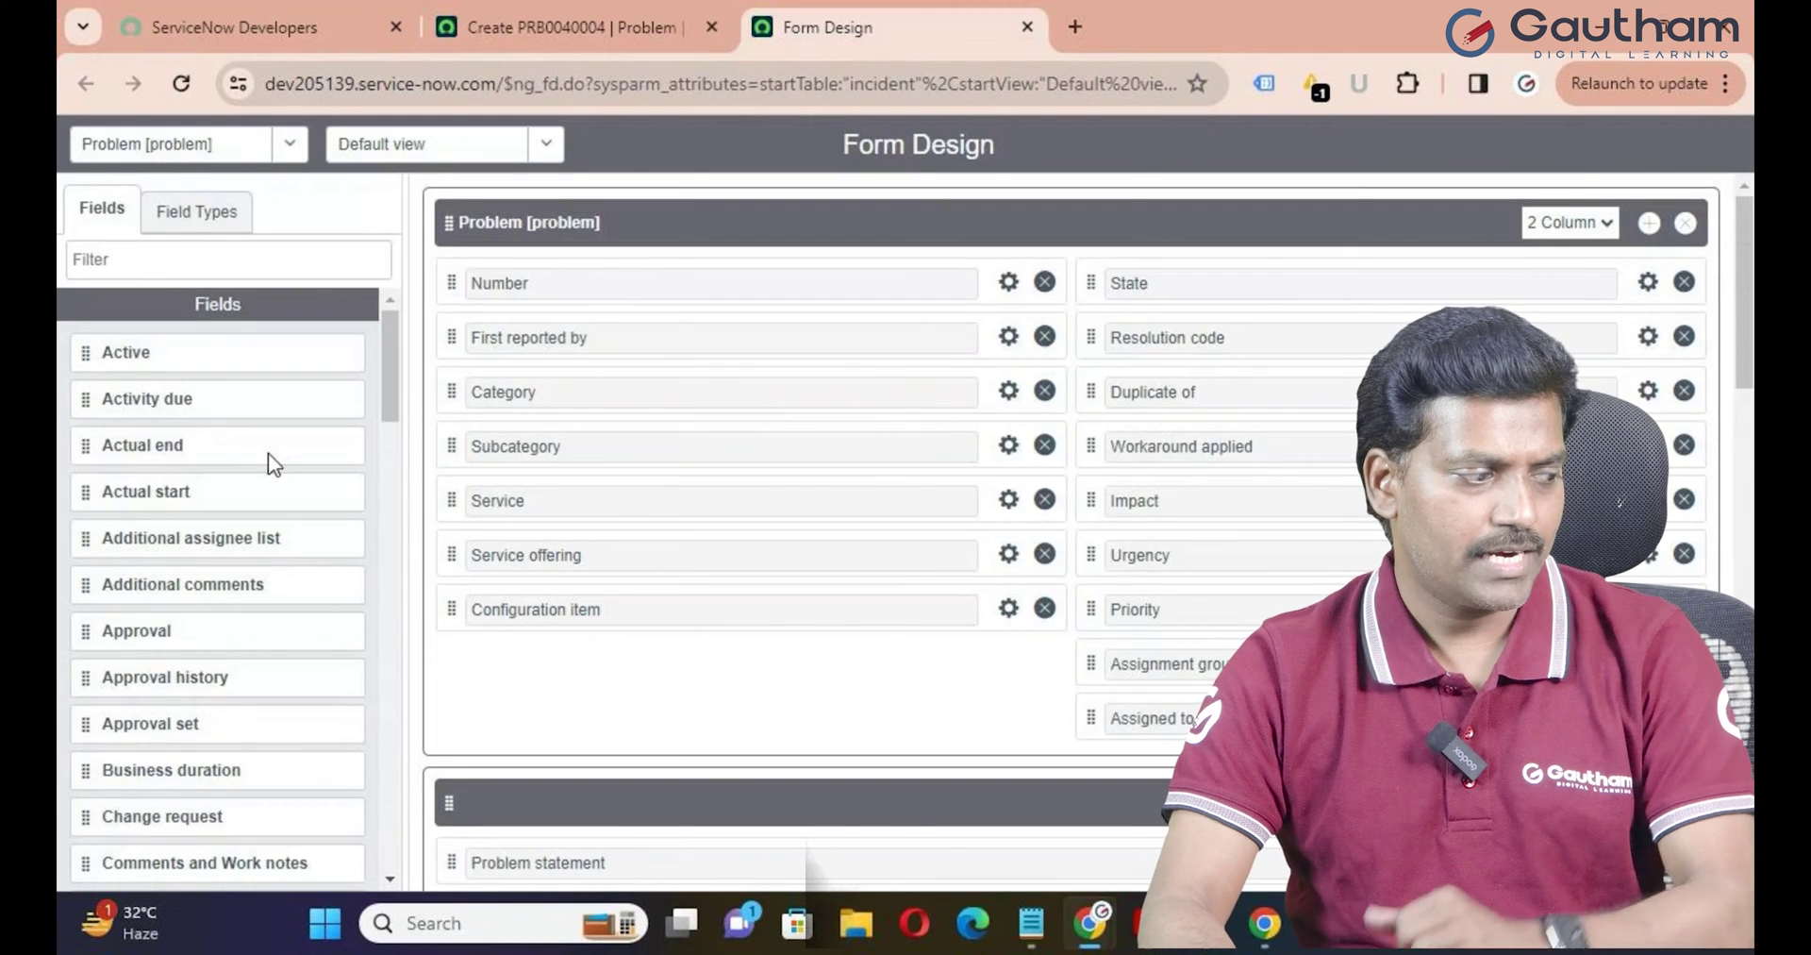
left_click(157, 269)
type("form")
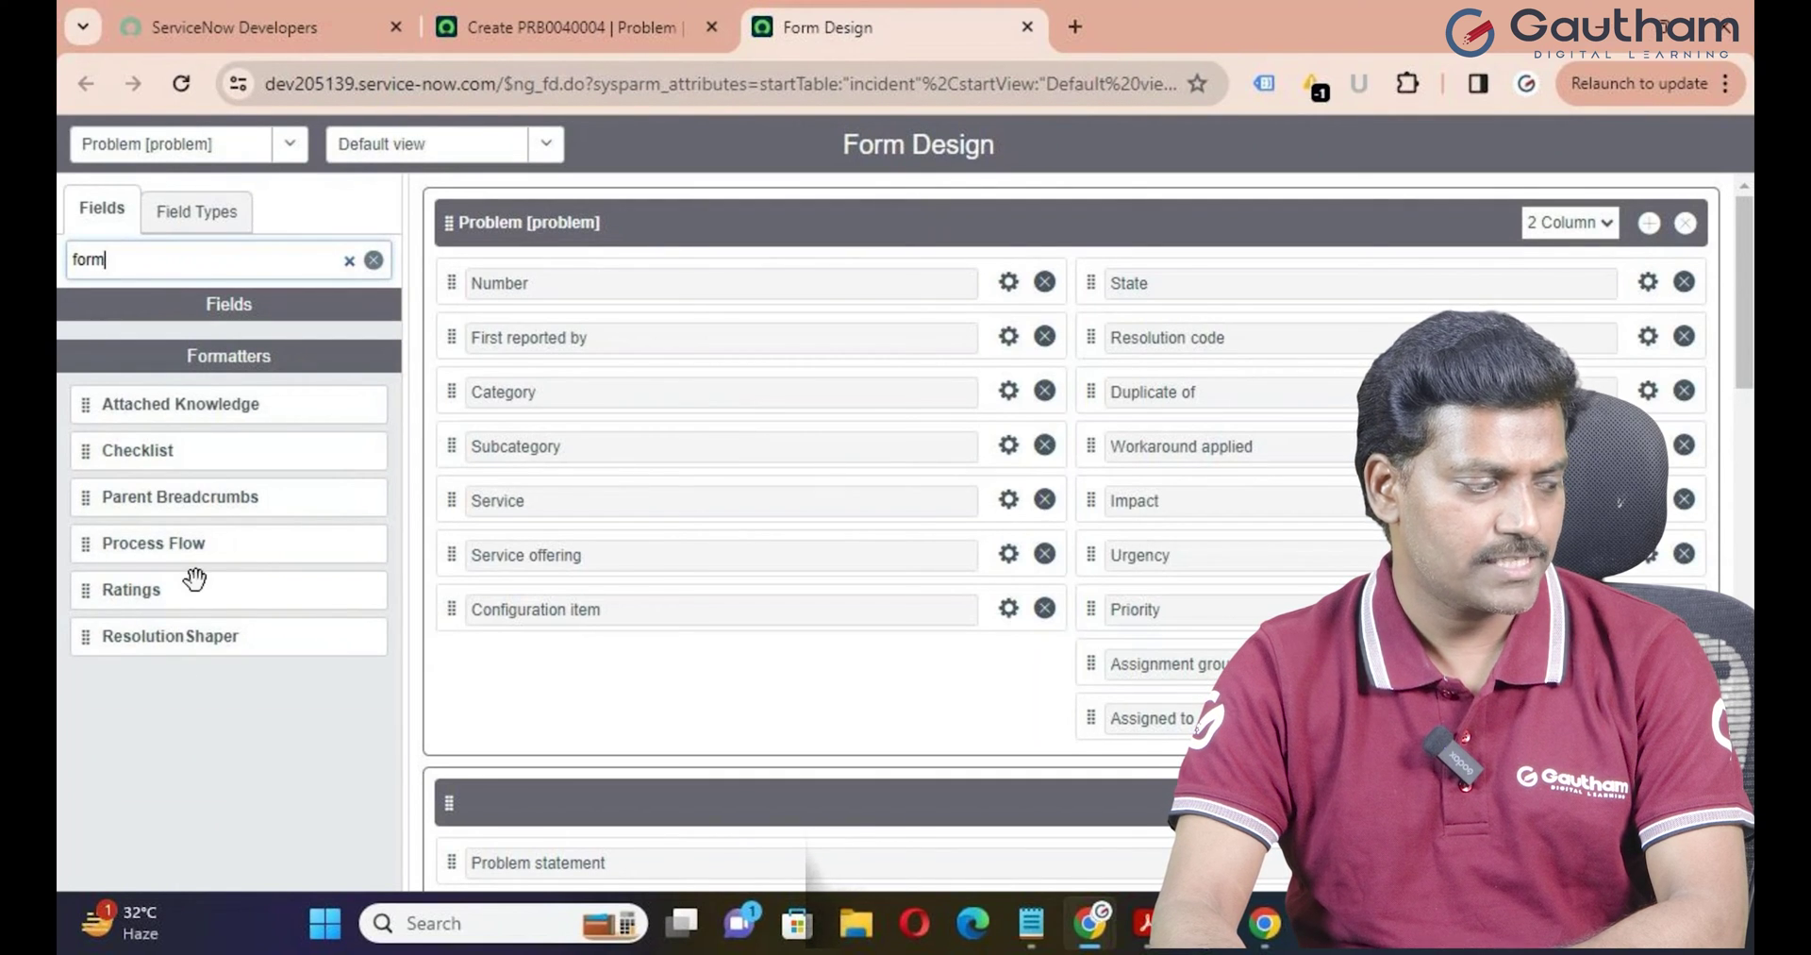
scroll(1515, 310, "down", 1)
scroll(1521, 316, "up", 1)
Add a new section to the Problem form layout and place the Process Flow formatter in it
left_click(1653, 223)
scroll(1680, 477, "down", 1)
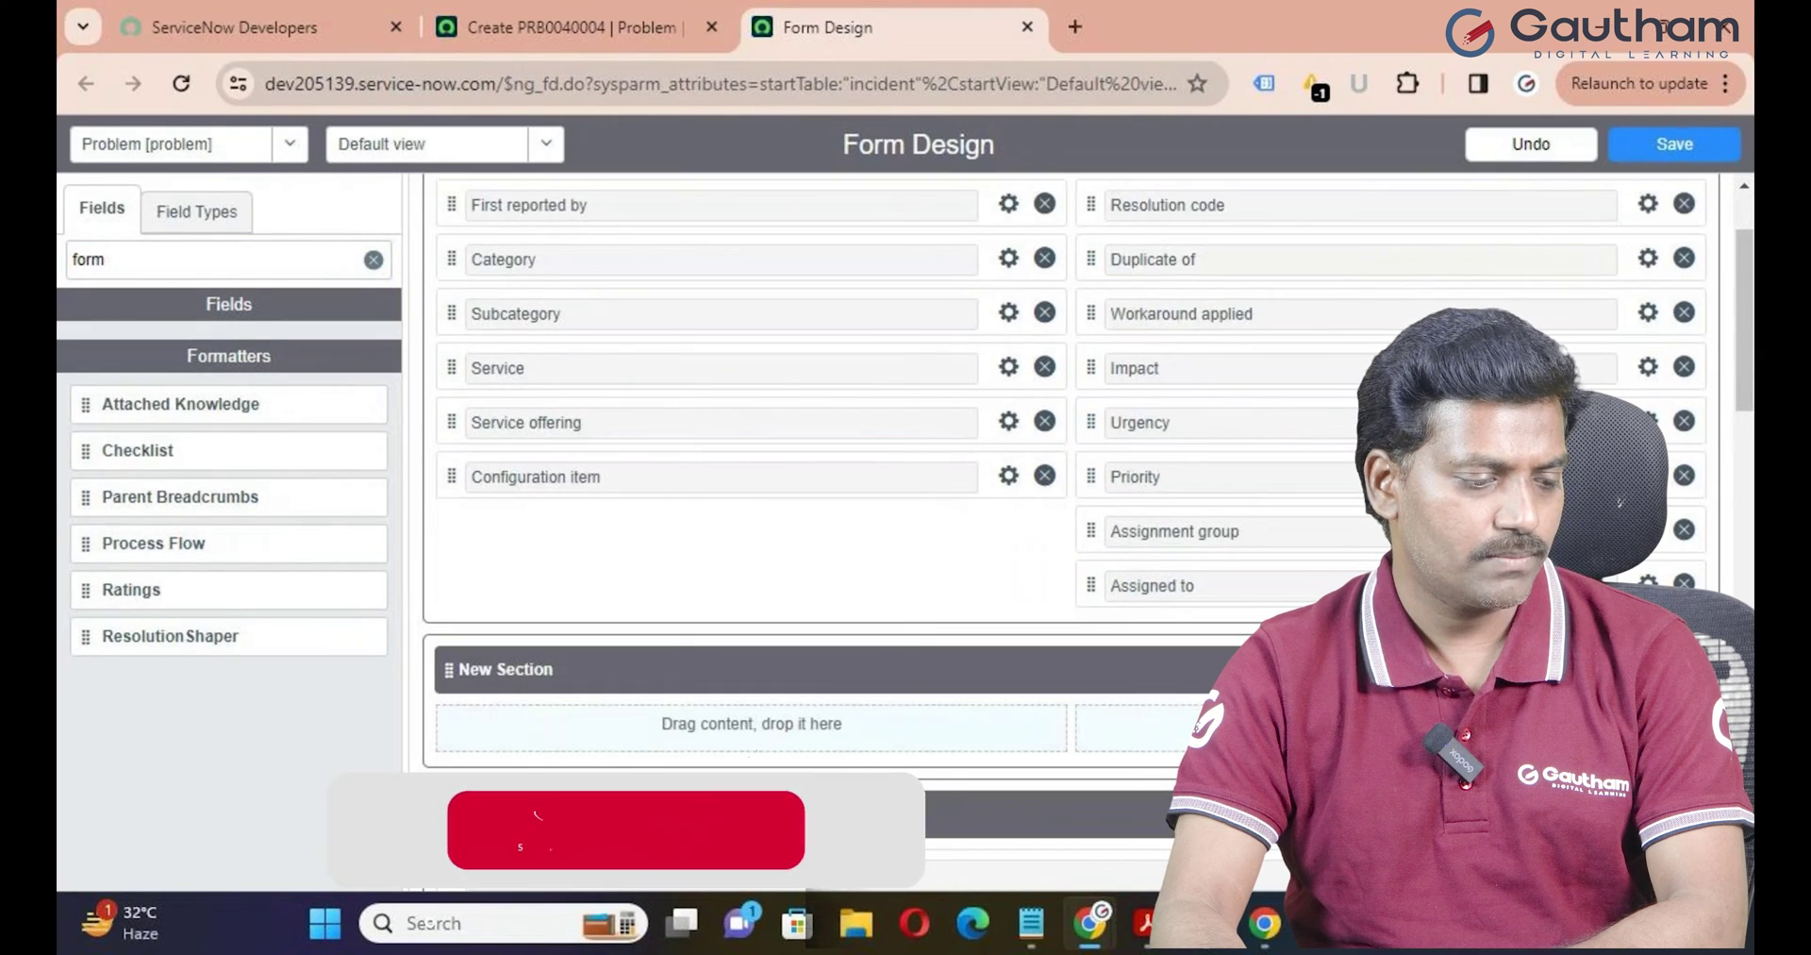
left_click_drag(101, 543, 598, 728)
scroll(717, 722, "down", 5)
Move the new section with the Process Flow formatter to the start of the Problem form and save the layout
scroll(717, 724, "up", 7)
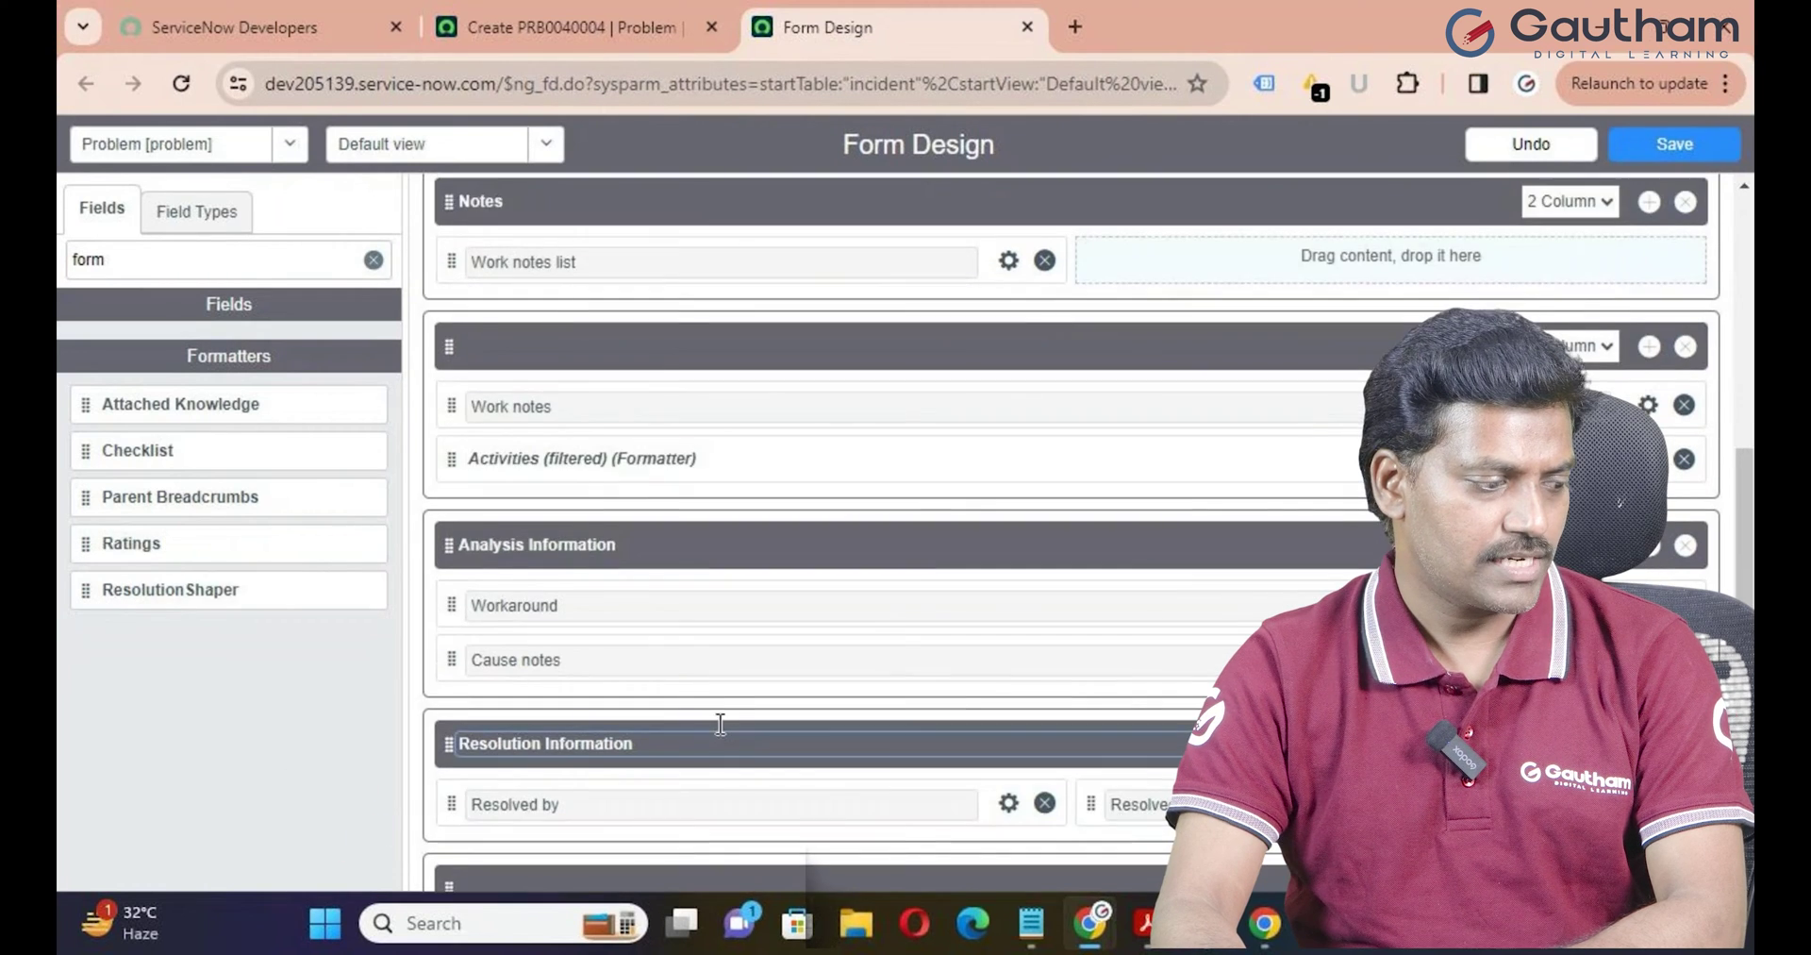
scroll(719, 736, "up", 3)
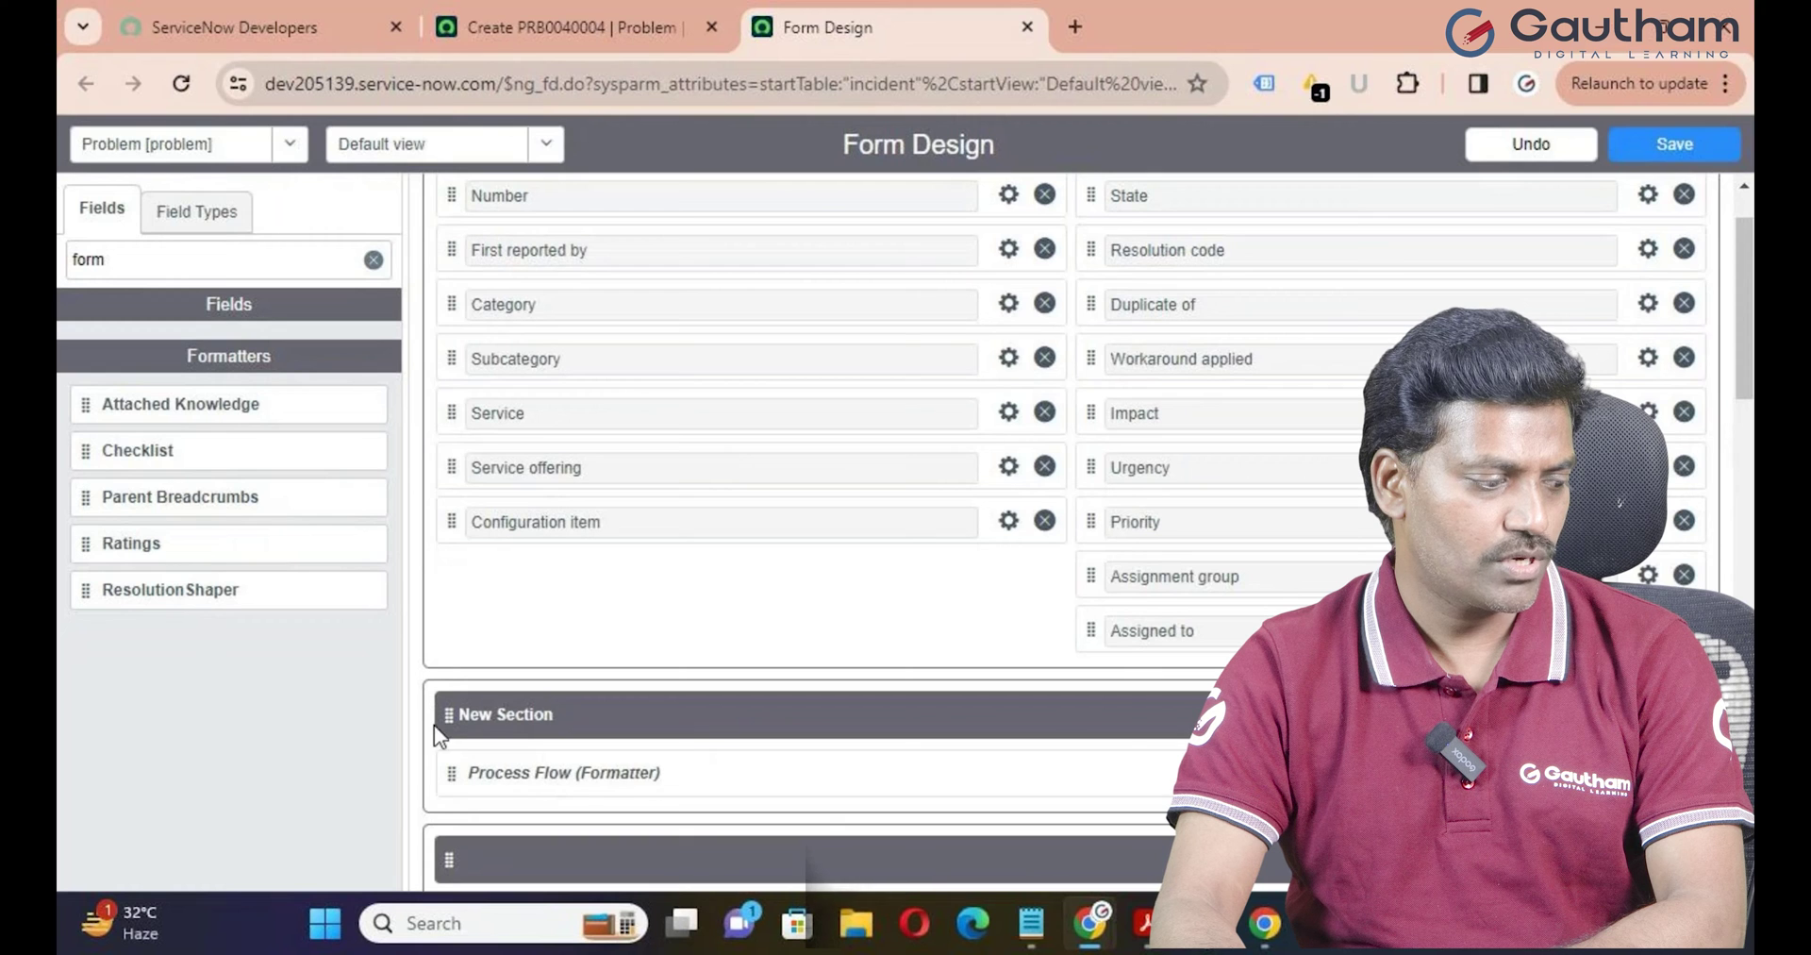
scroll(441, 729, "up", 1)
left_click_drag(440, 800, 439, 238)
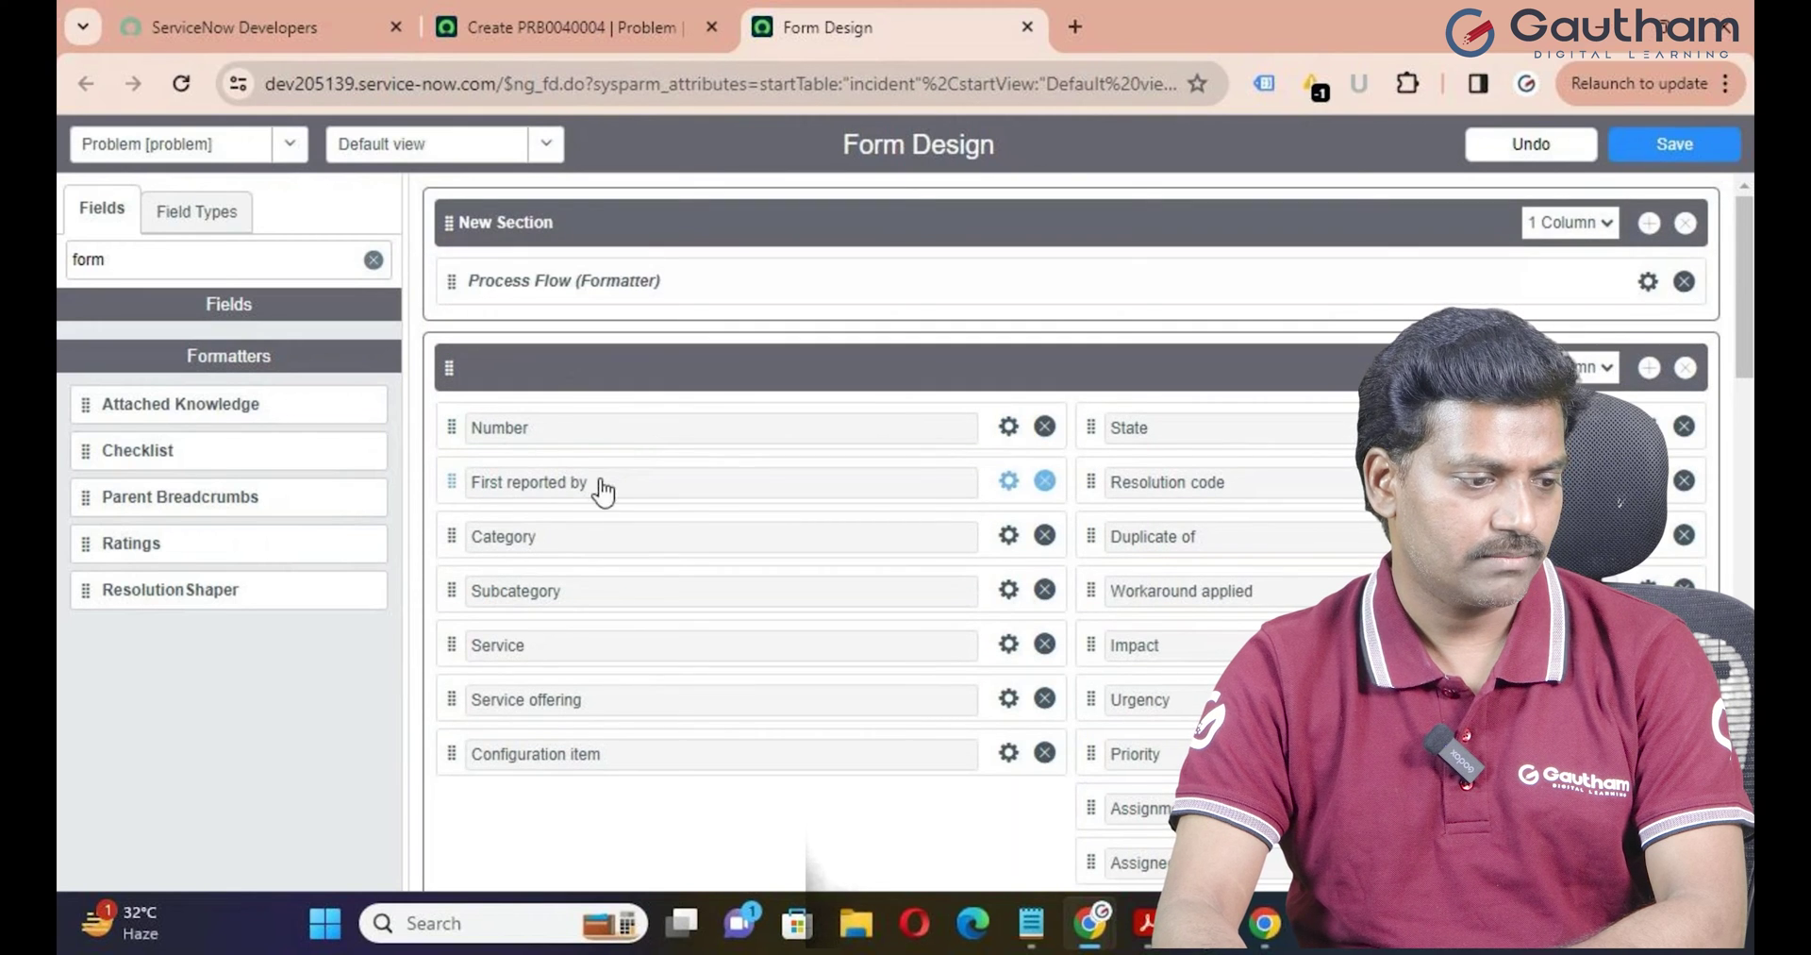
left_click(1672, 150)
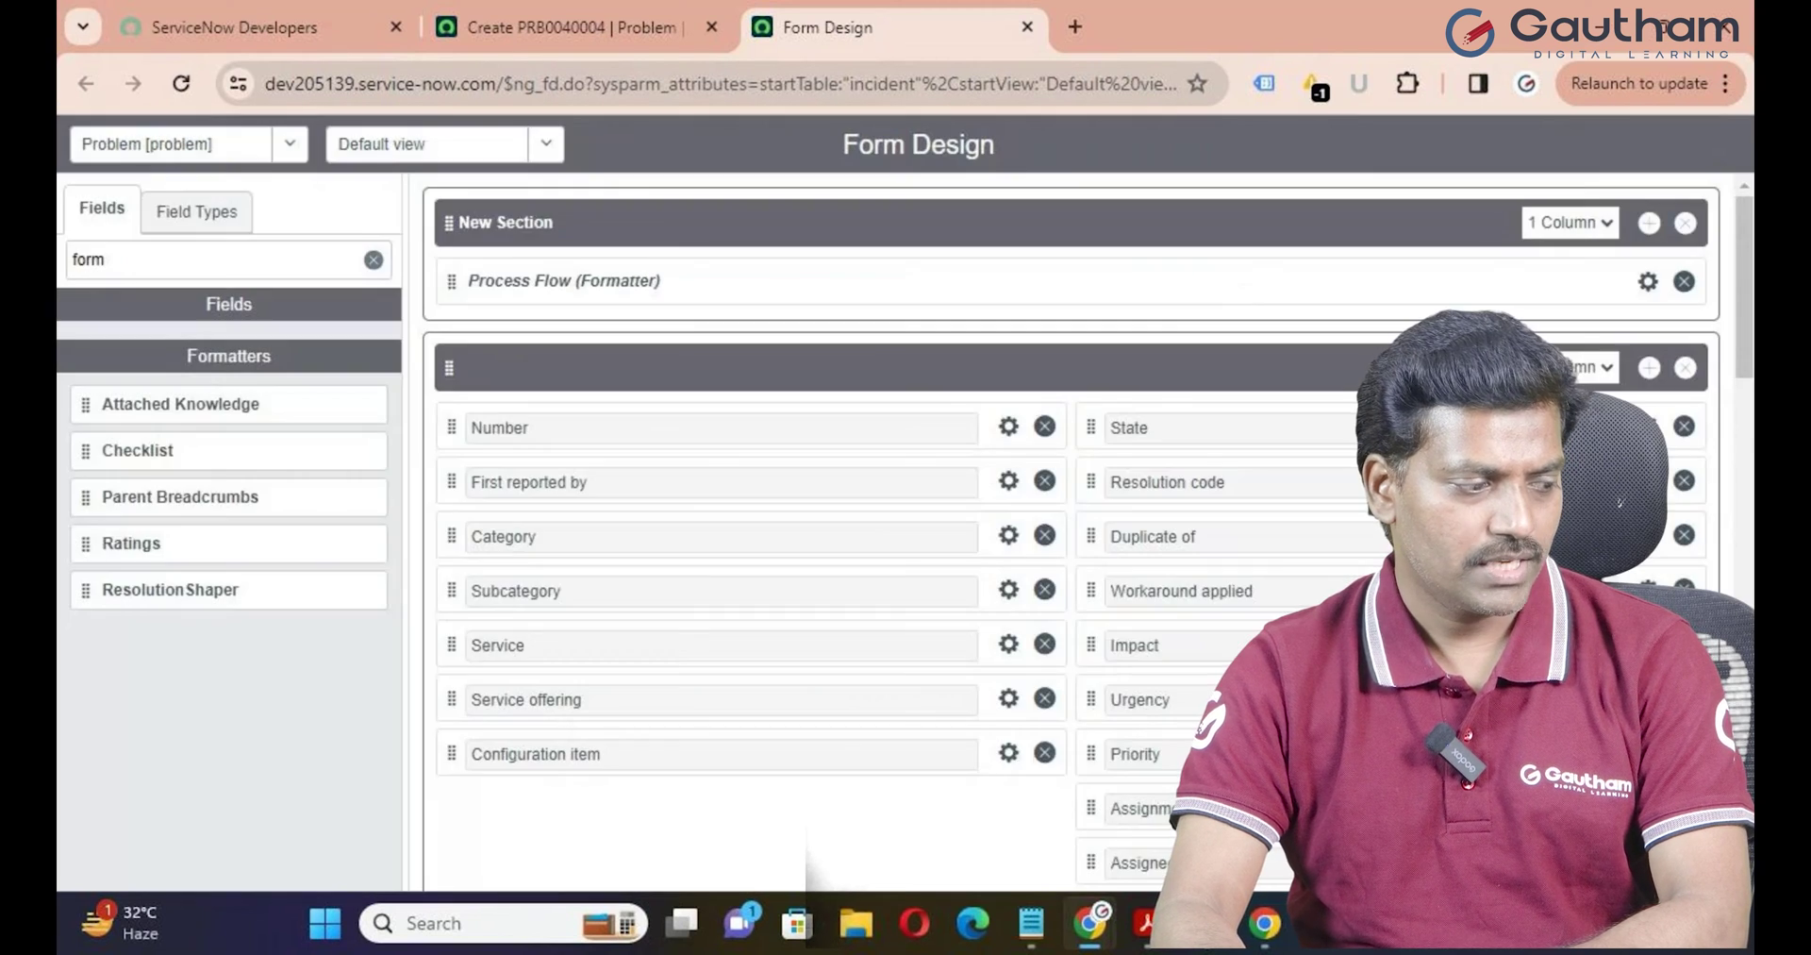
Reload the new problem record form to check the restored process flow
left_click(570, 17)
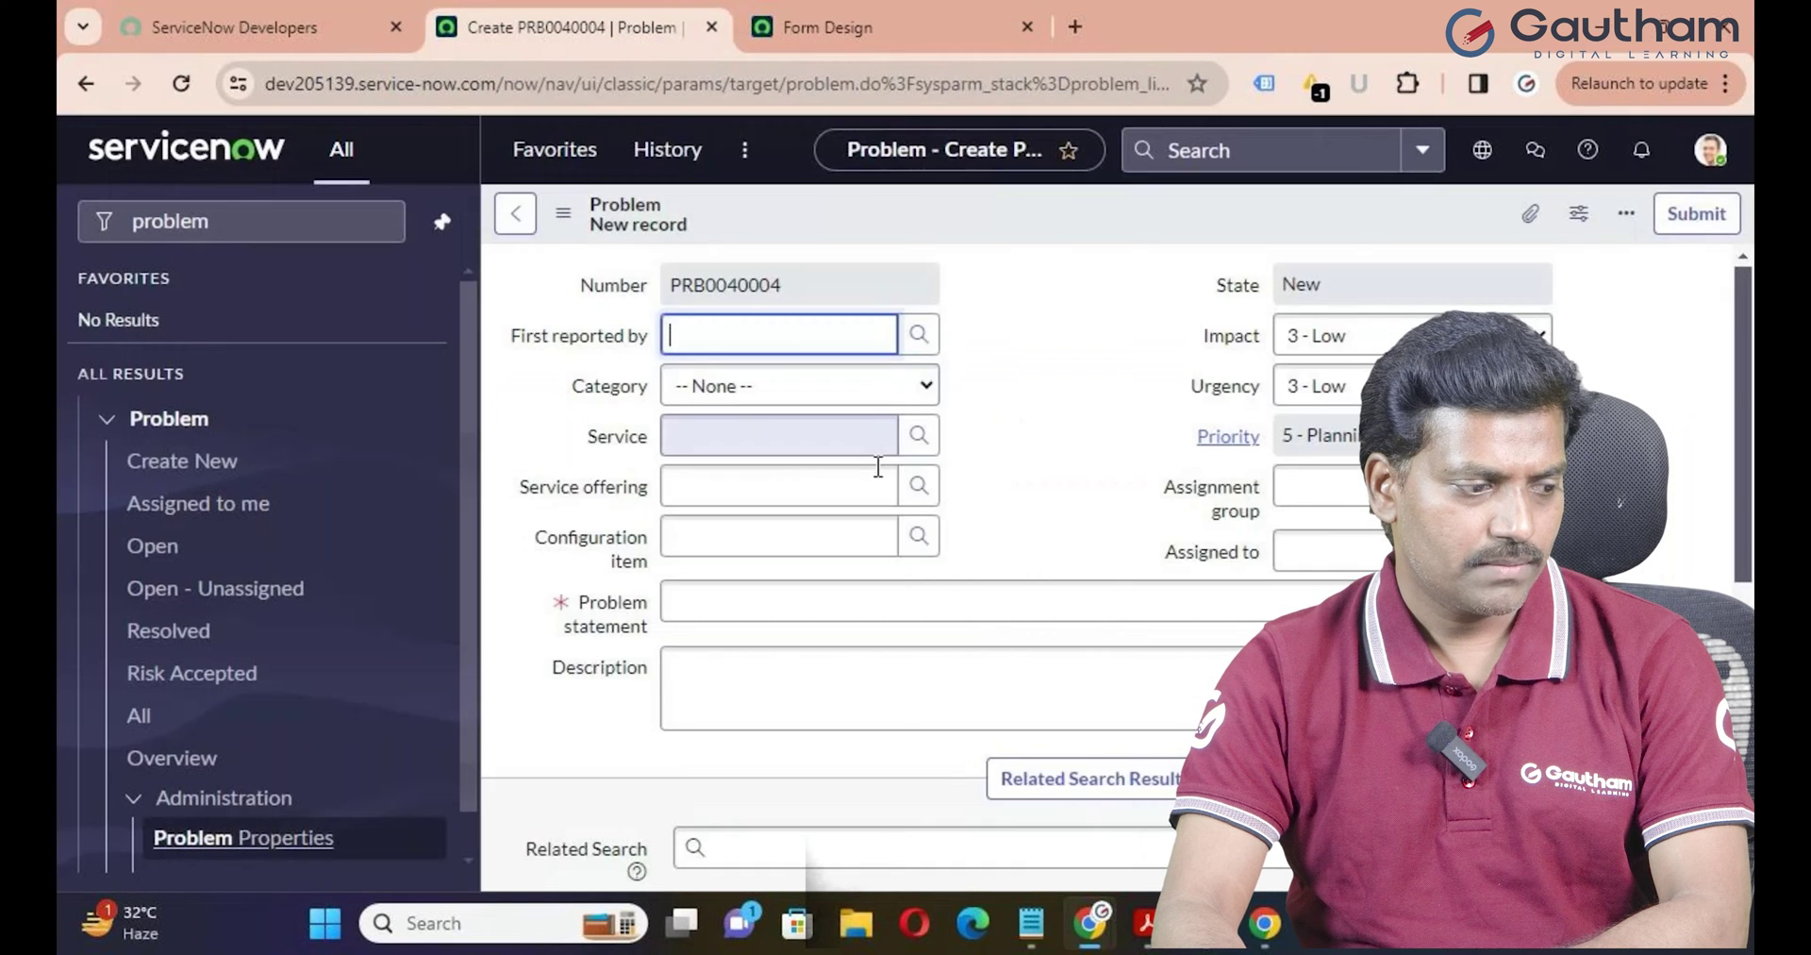
right_click(1029, 215)
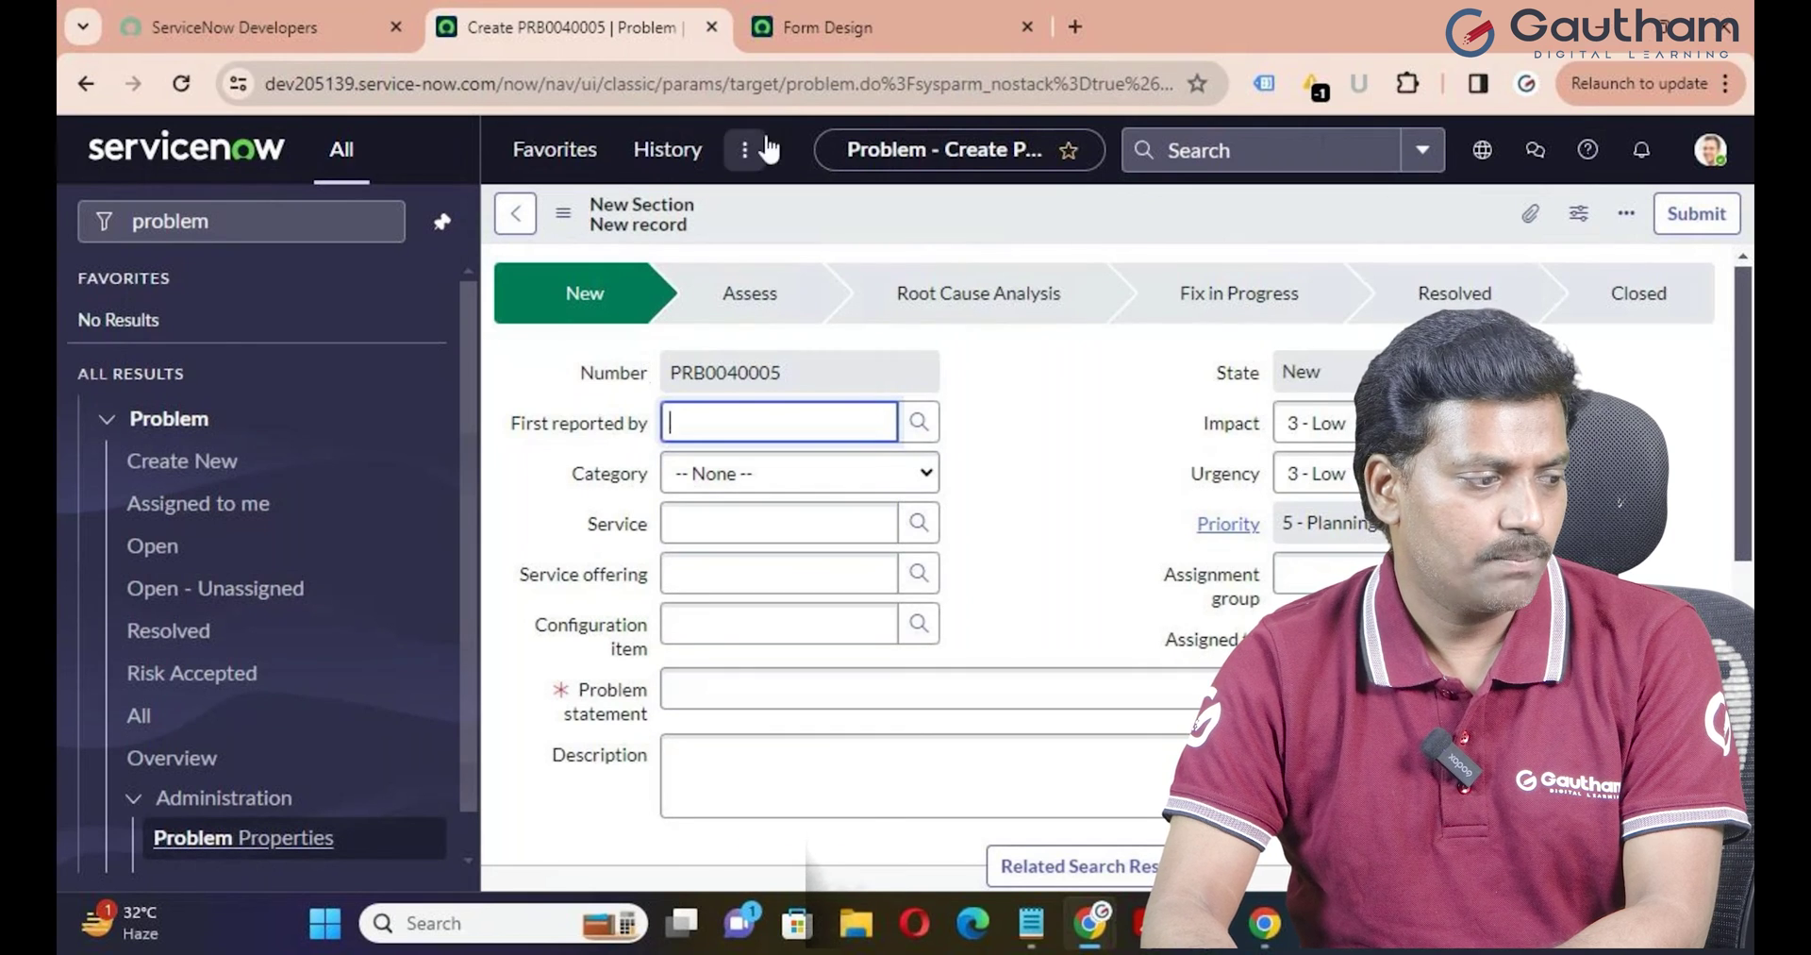
Switch Form Design from the Problem table to the Incident [incident] table
key("ctrl+Tab")
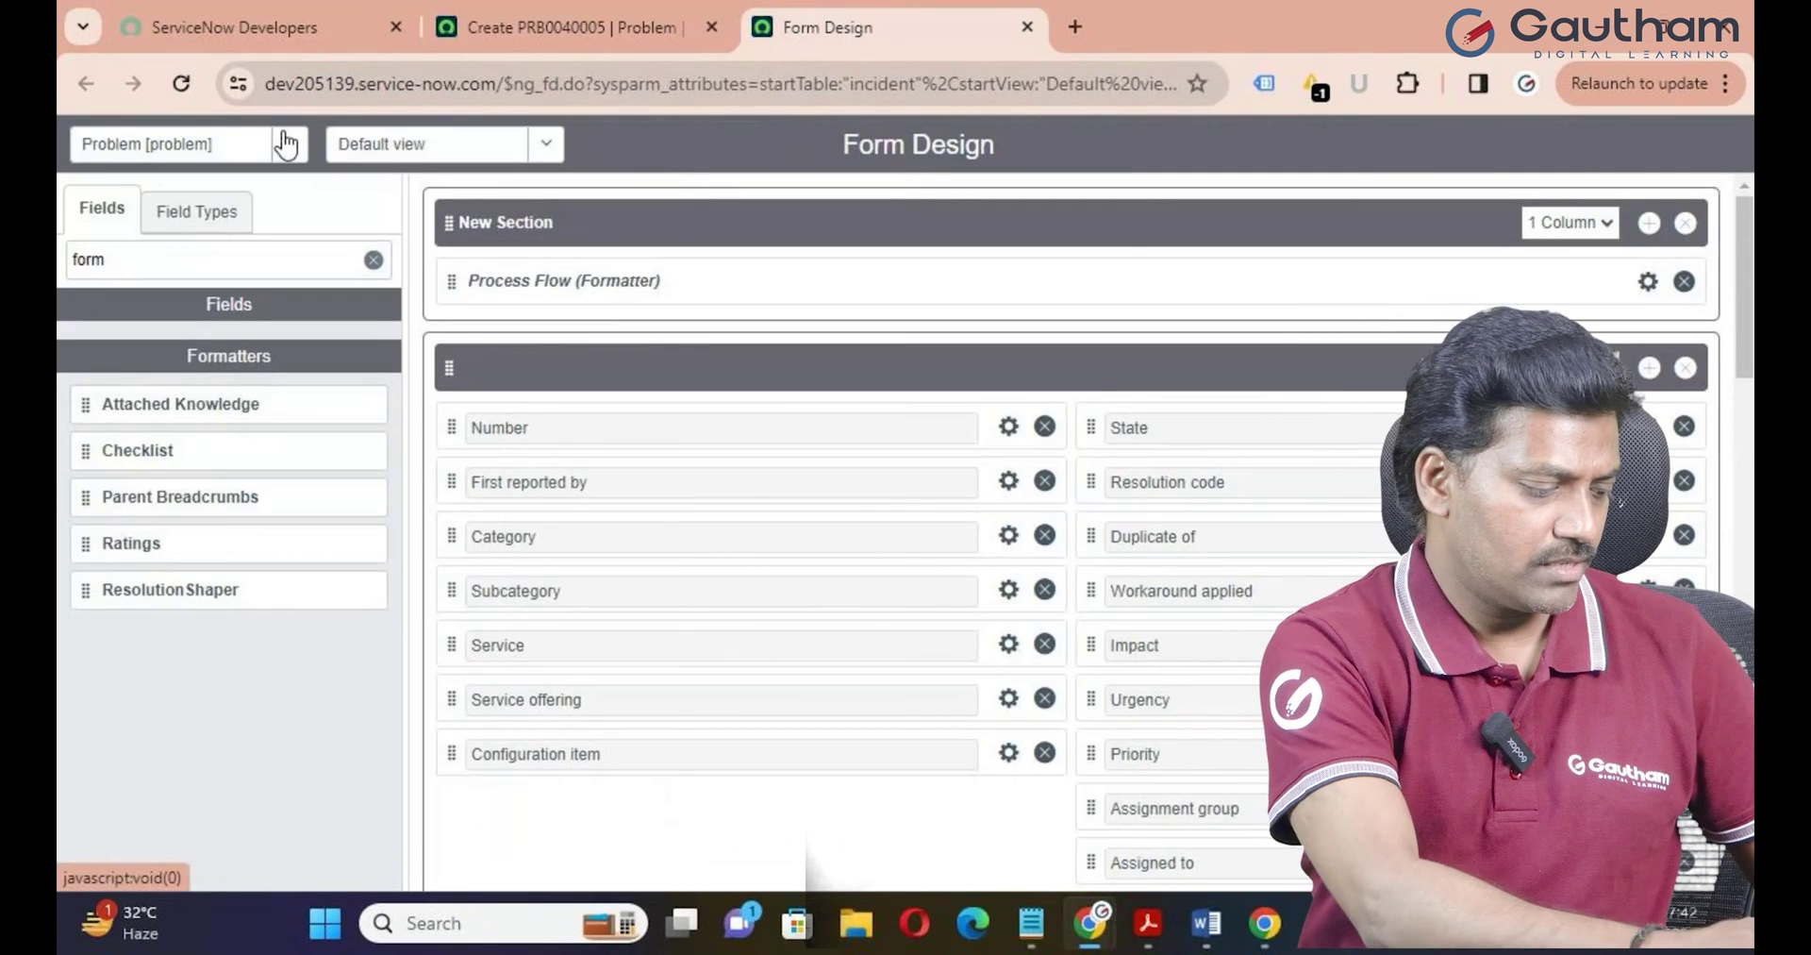
left_click(285, 146)
type("incident")
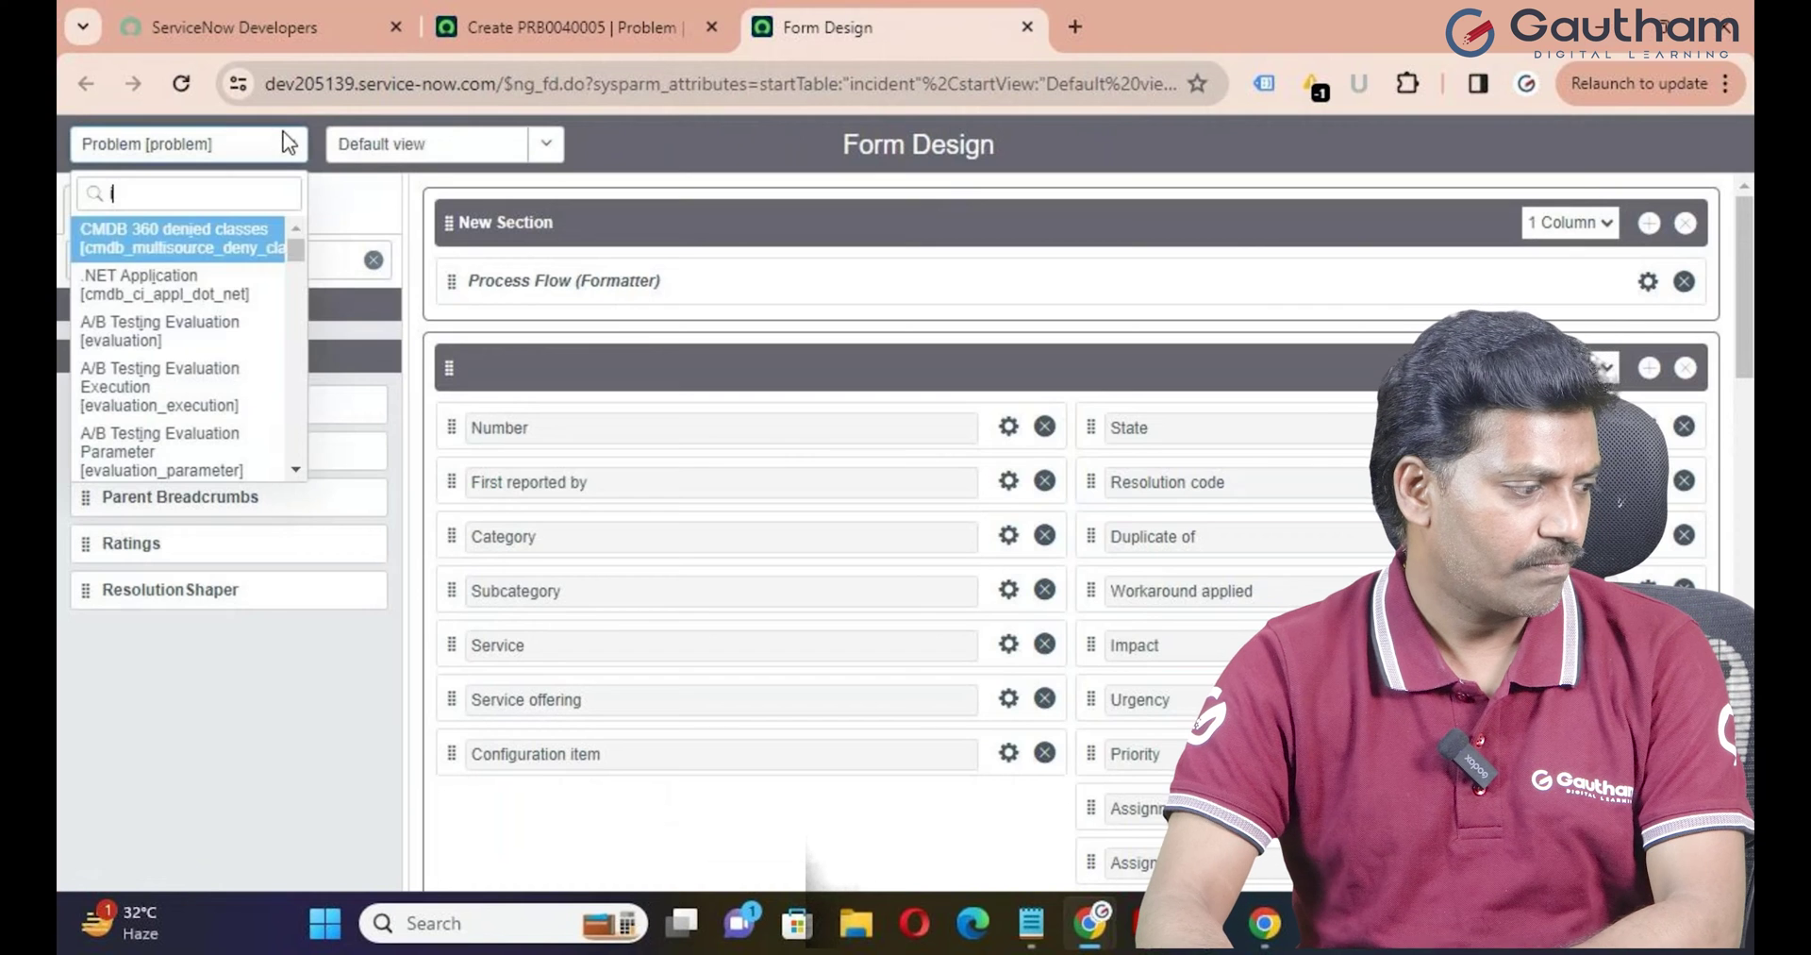
left_click(141, 228)
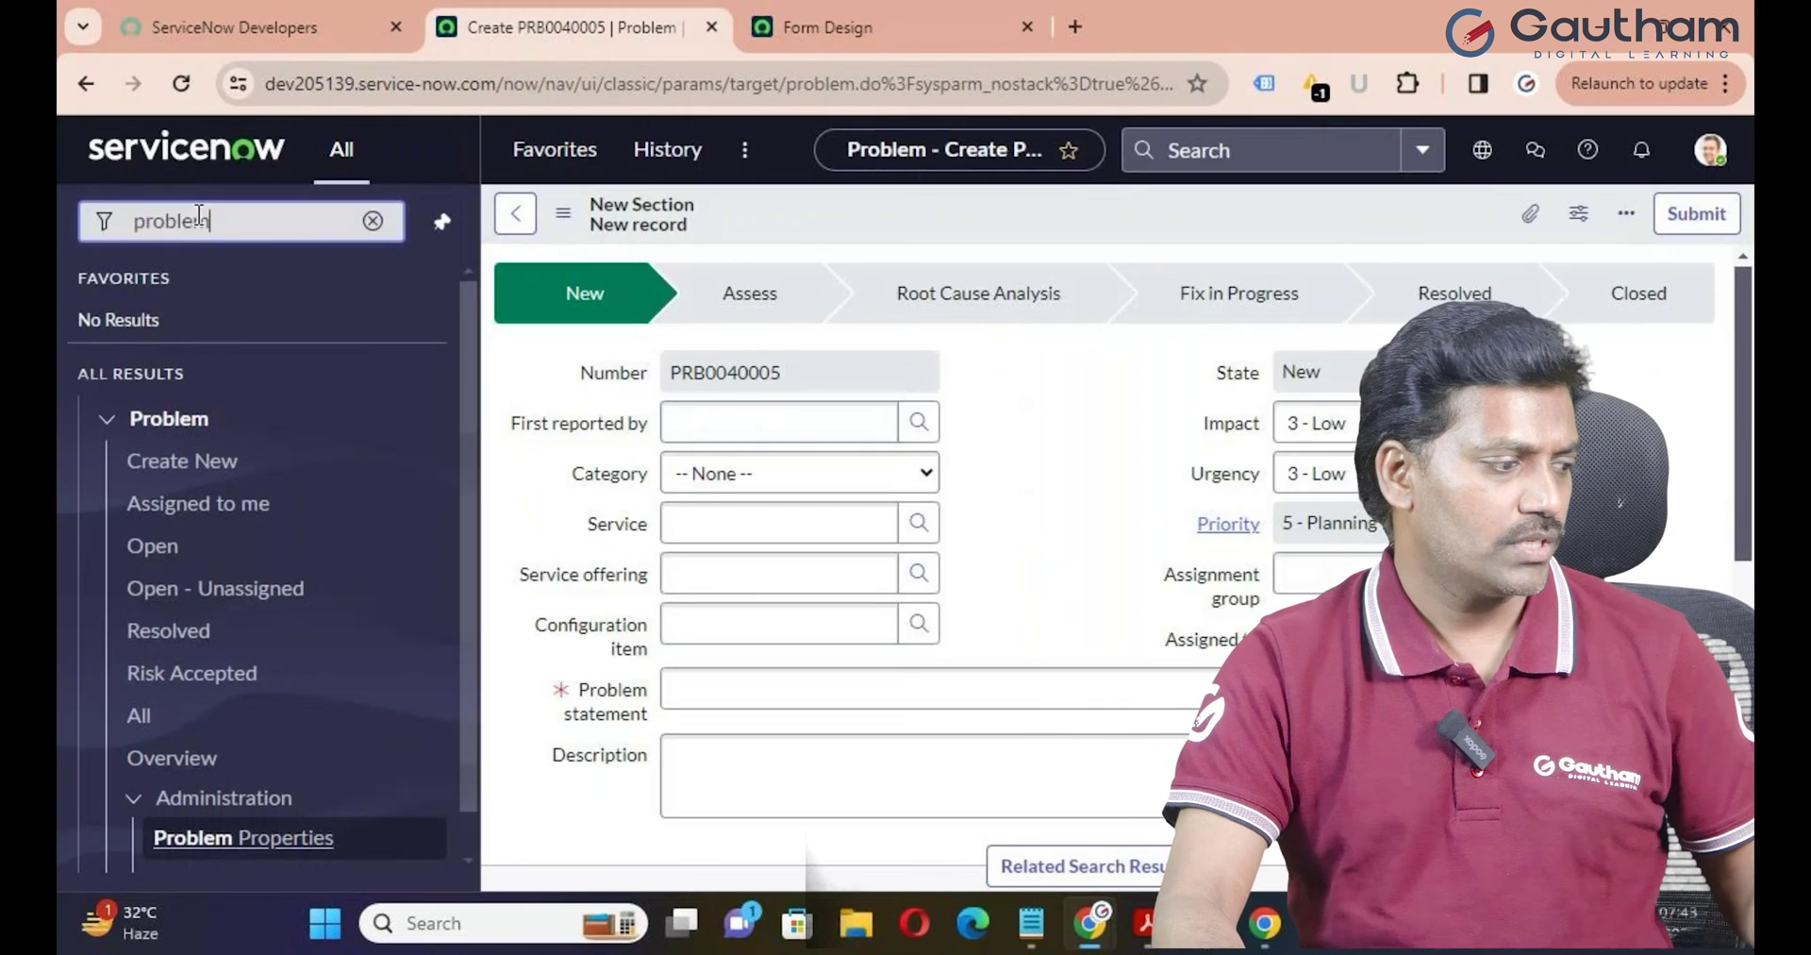
Find the Process Flow module in the navigator and start a new Flow Formatter record
left_click_drag(222, 221, 54, 212)
type("pr")
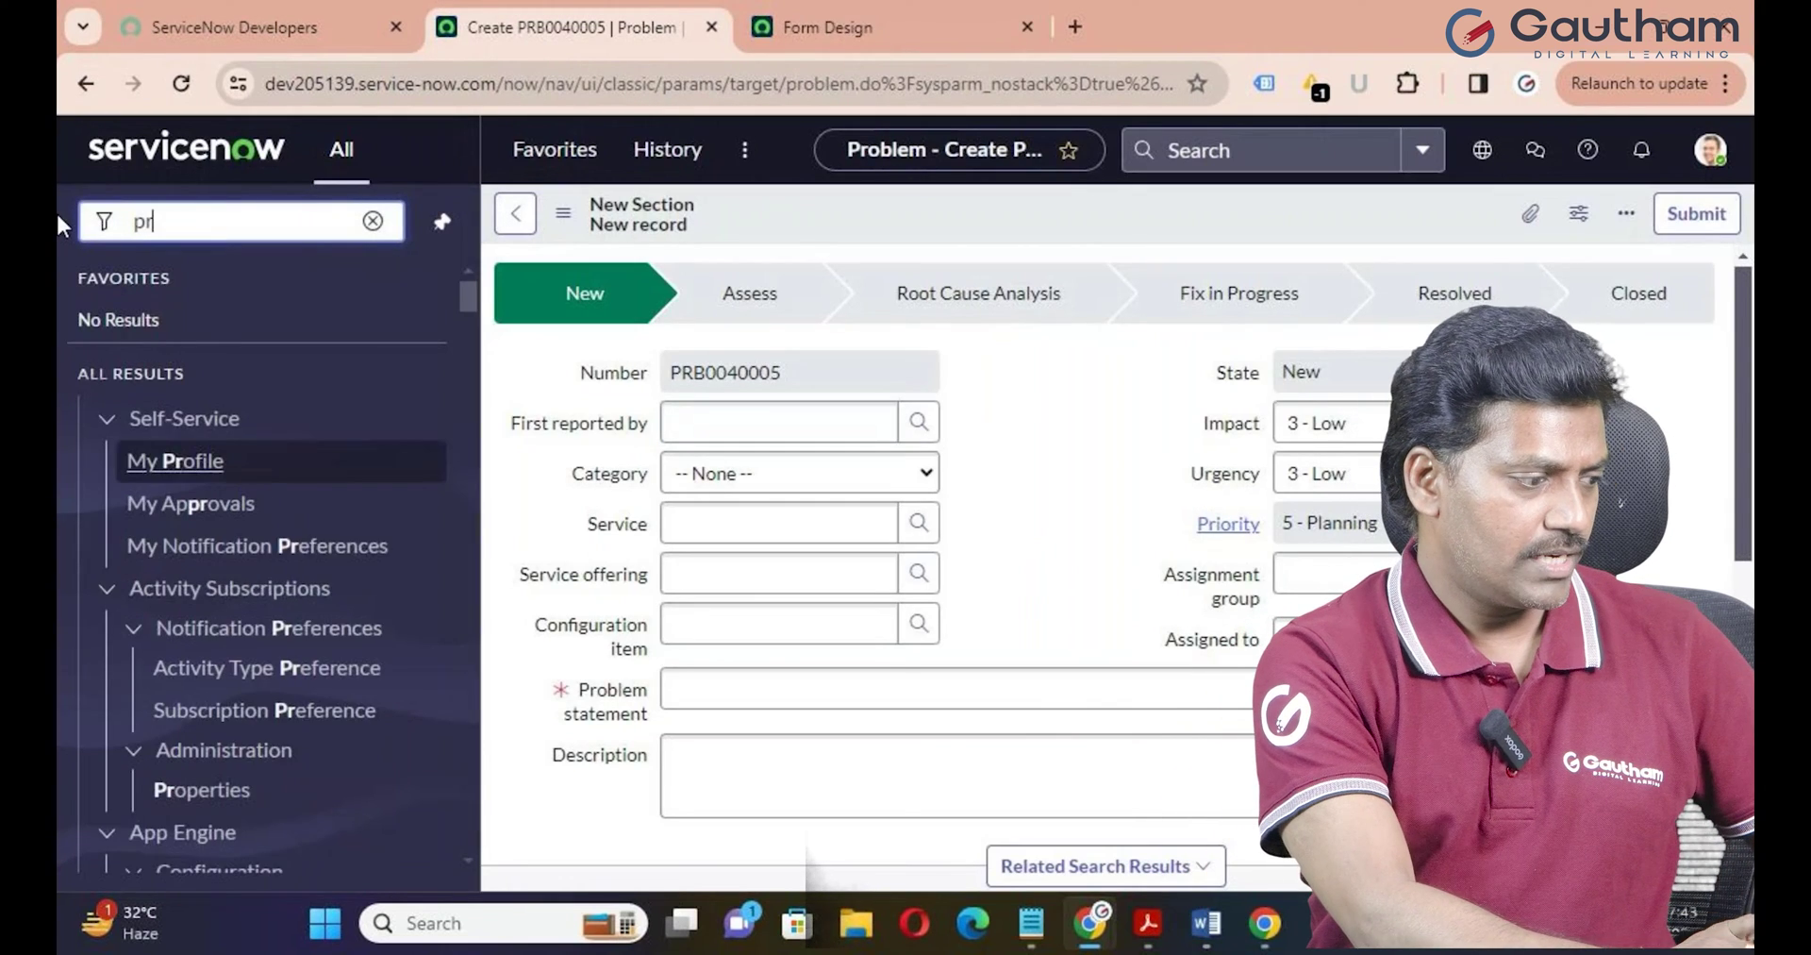
type("ocess flow")
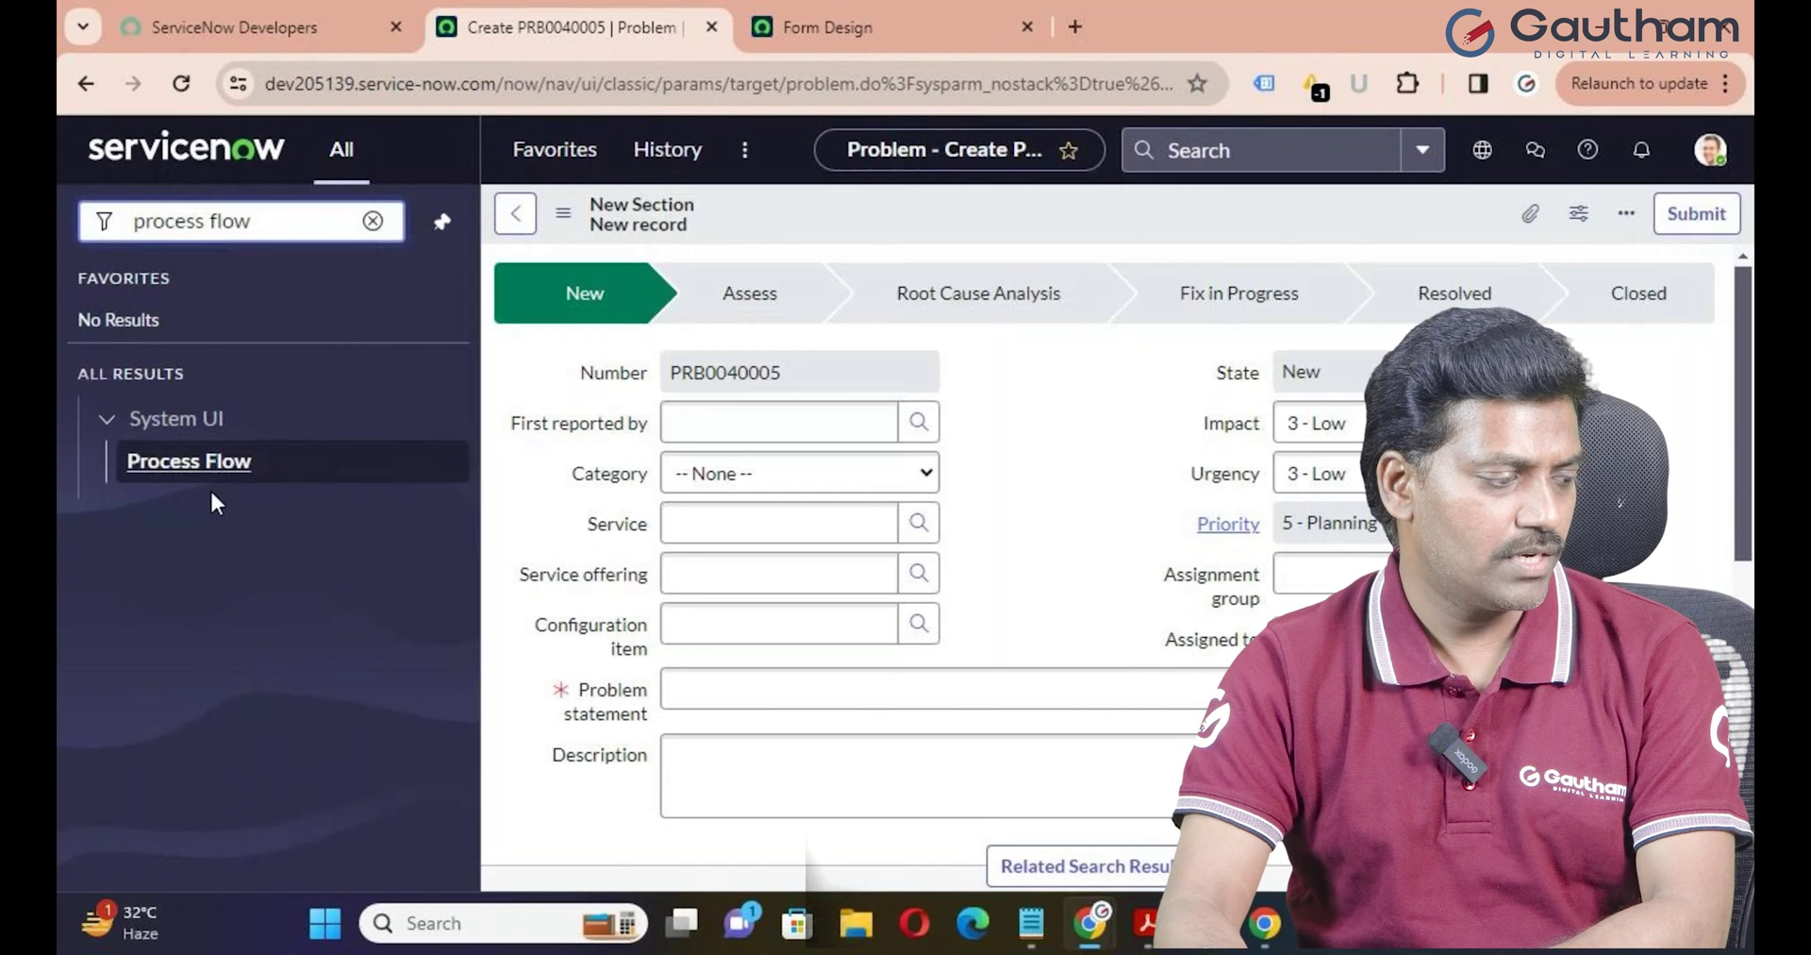
left_click(214, 462)
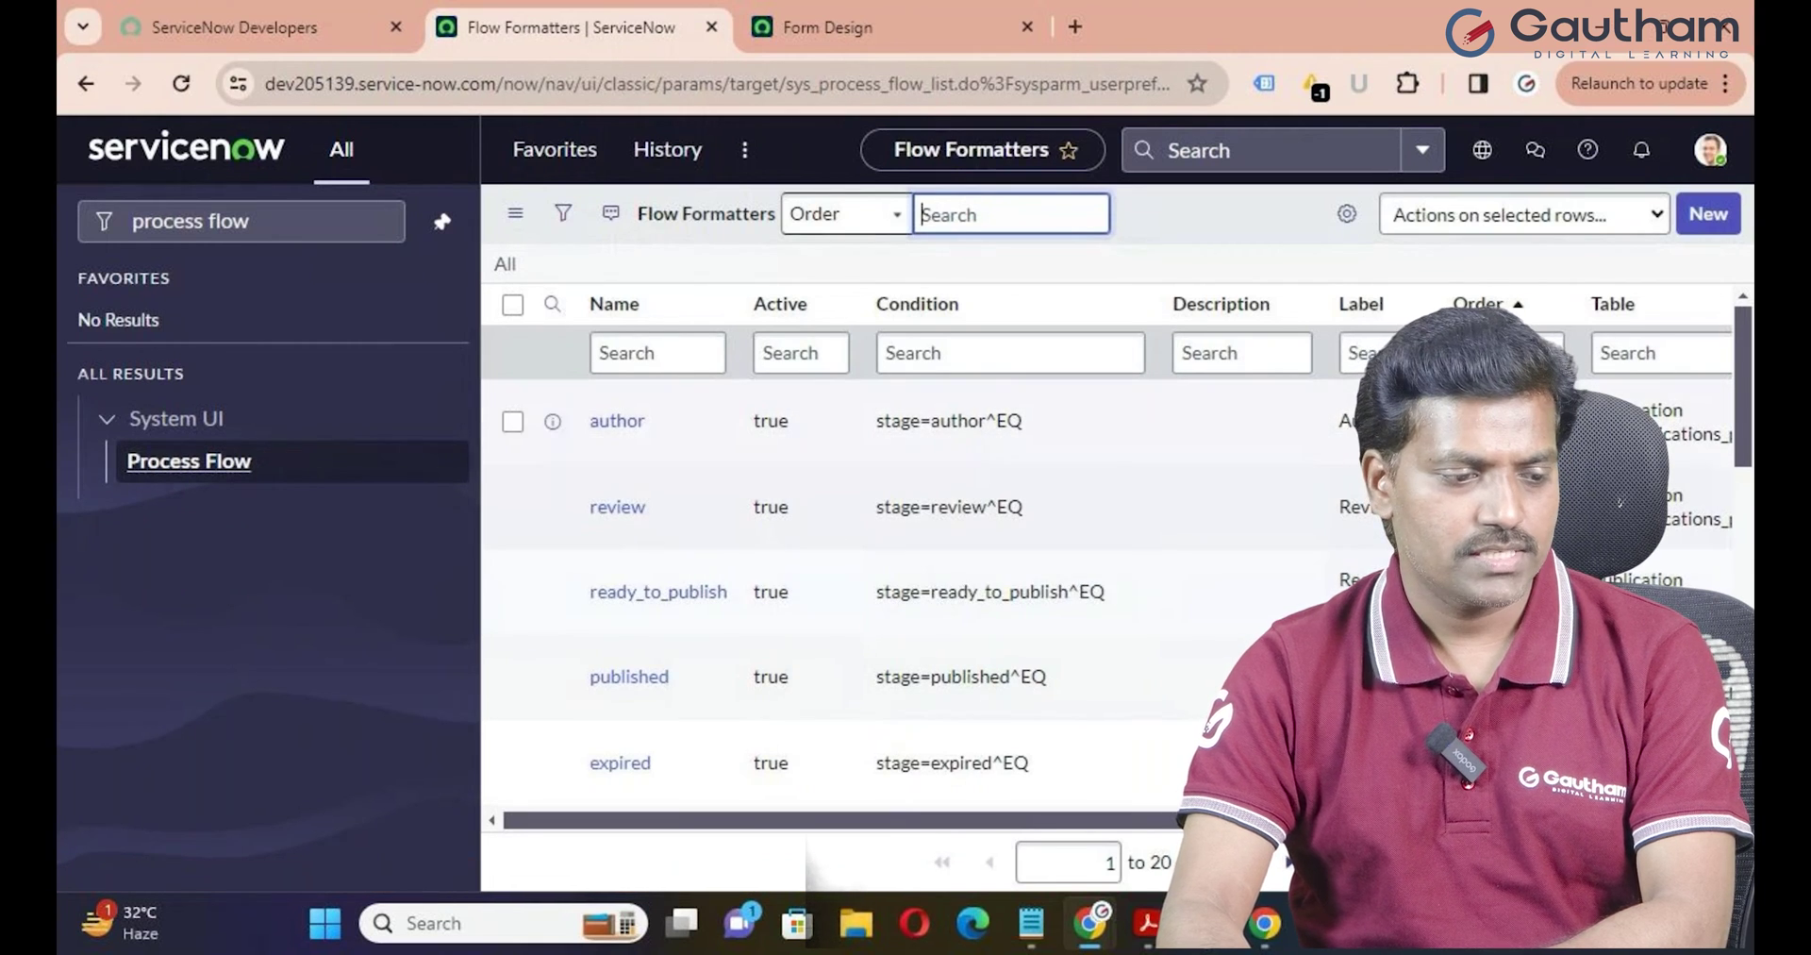
left_click(1722, 225)
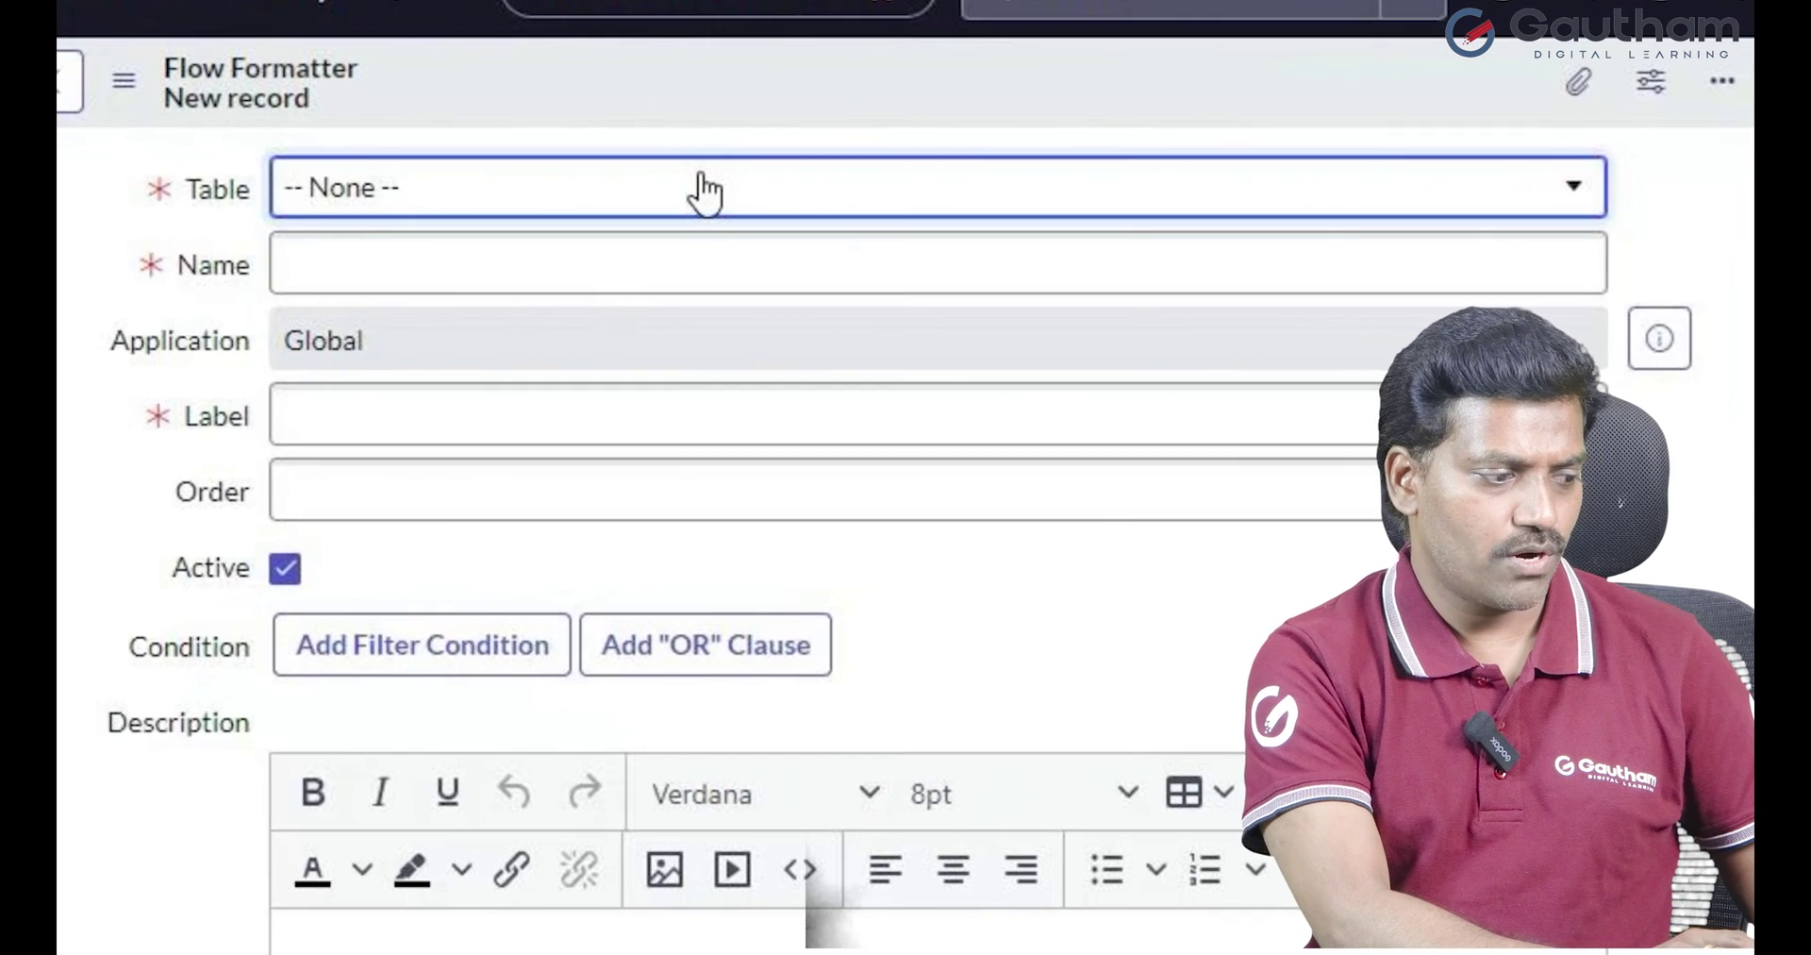
Set the new flow formatter's table to Incident [incident] and go to its Order field
left_click(703, 192)
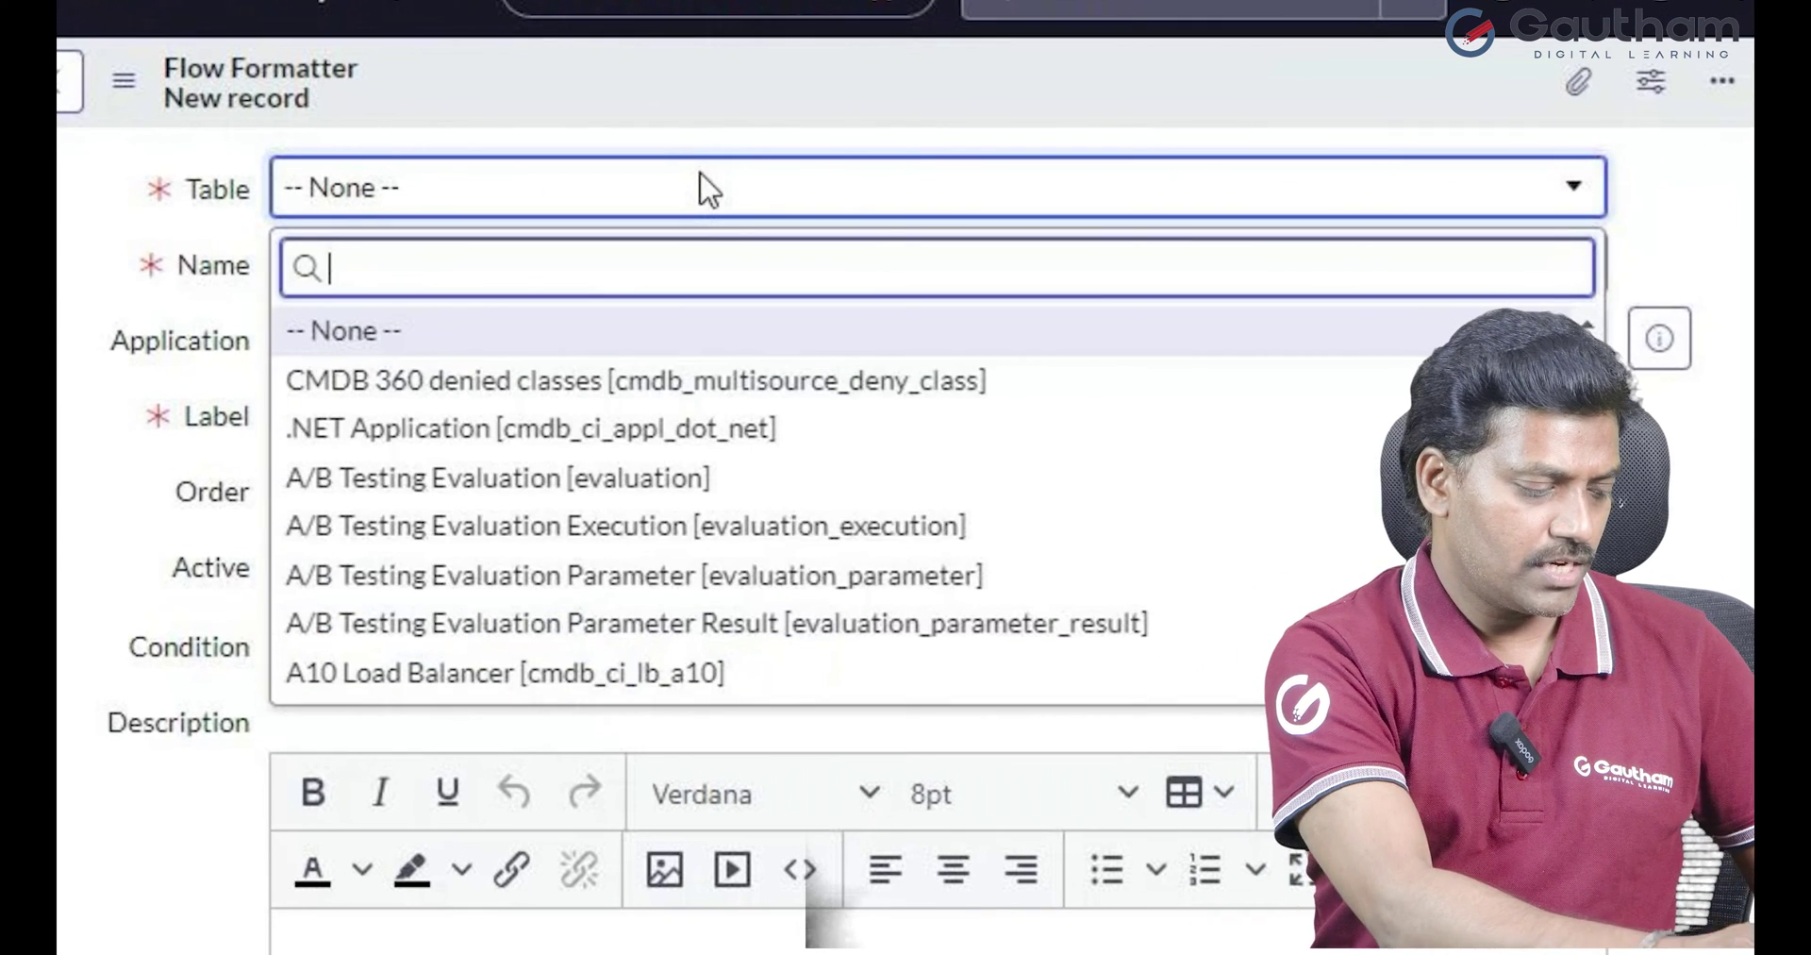
type("incient")
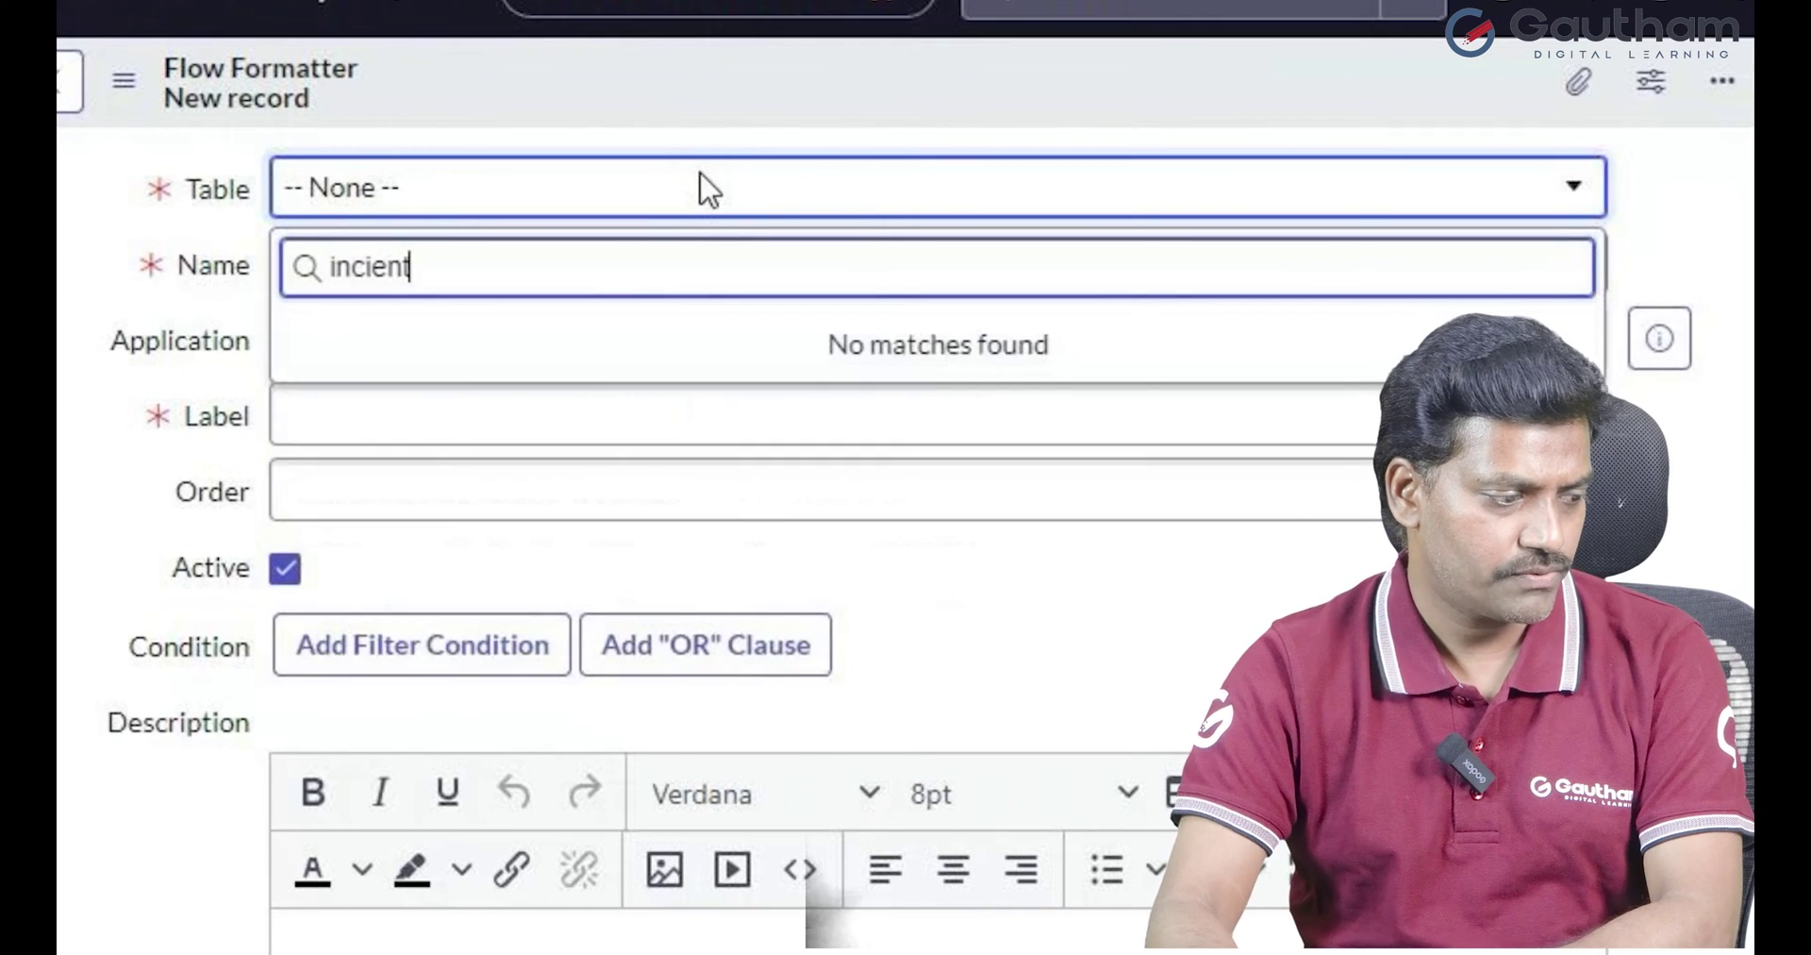
key("BackSpace")
key("BackSpace")
key("BackSpace")
type("dent")
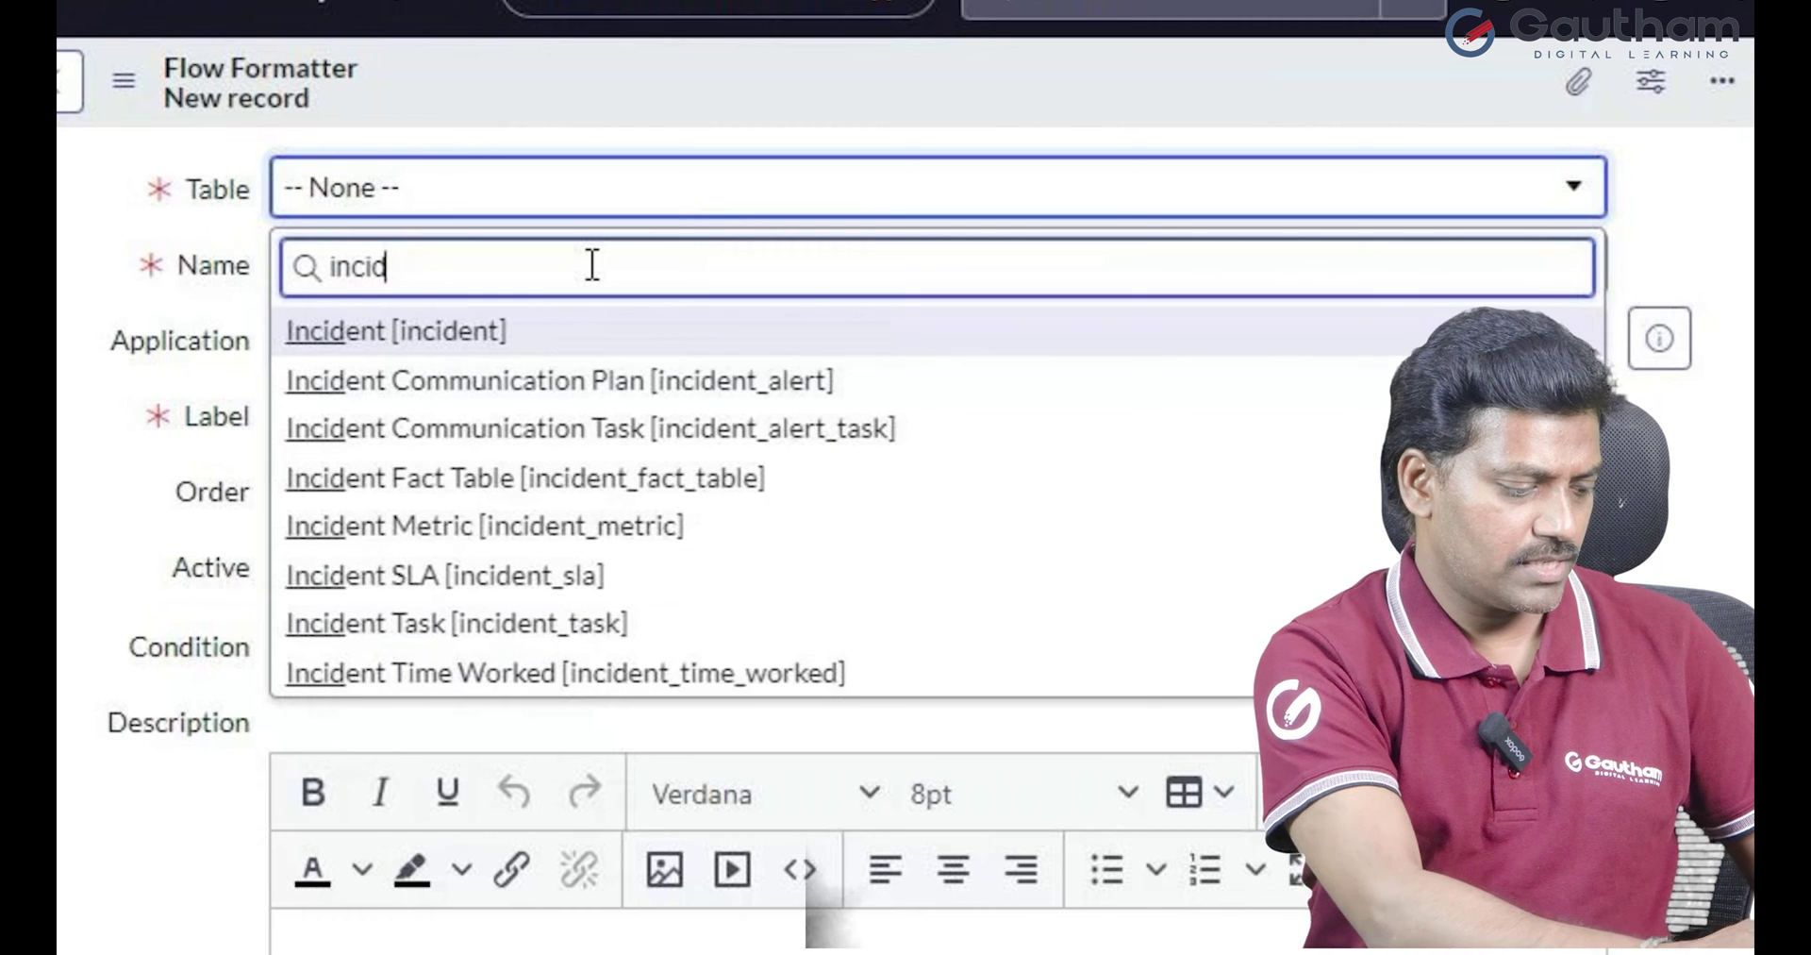
left_click(535, 335)
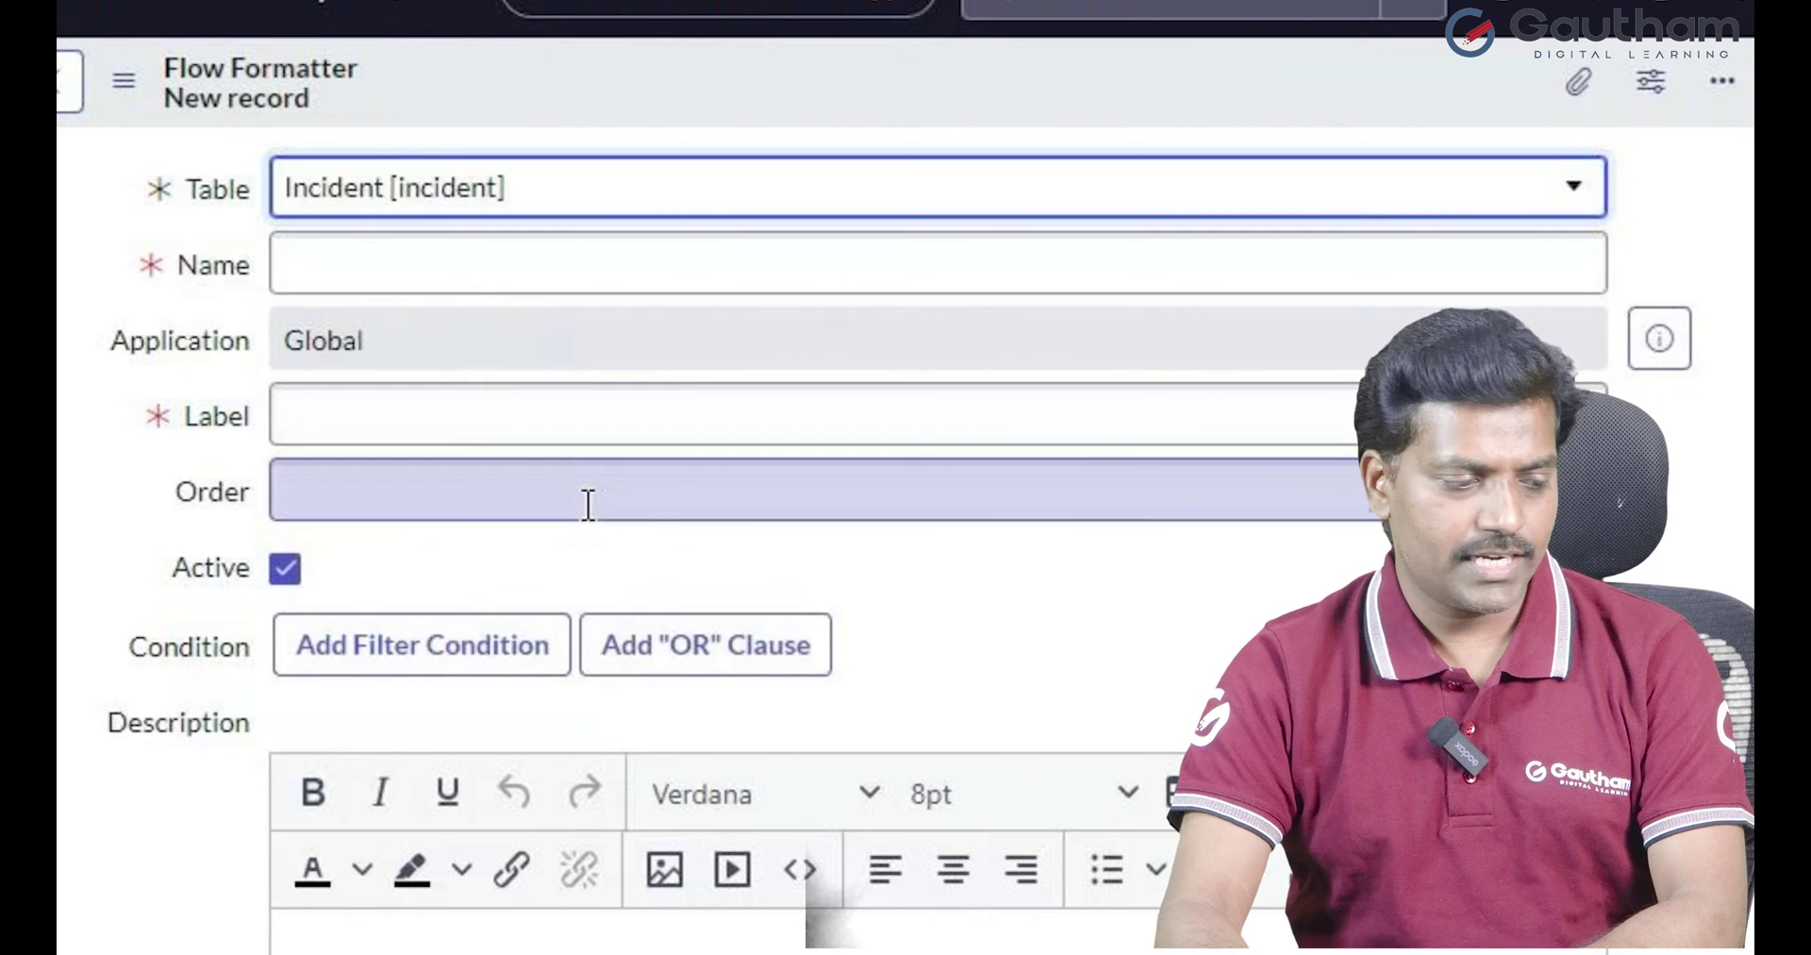
left_click(447, 519)
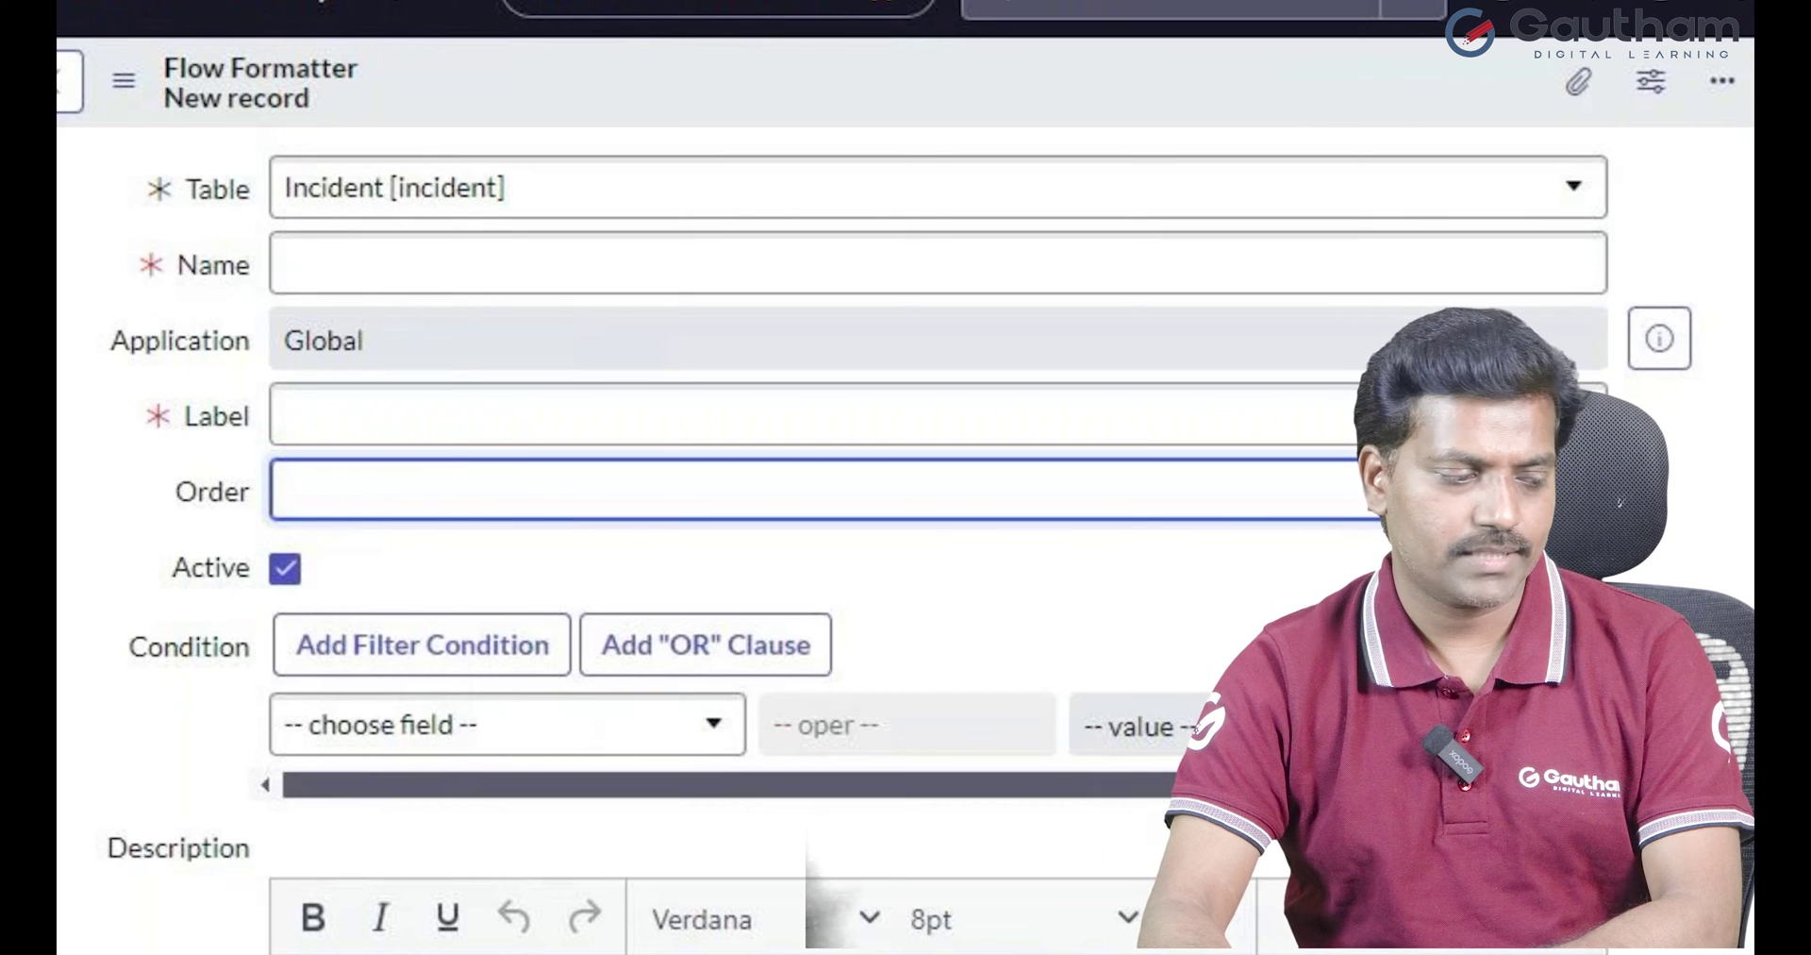
Set the flow formatter's condition to State is New
left_click(643, 755)
type("sta")
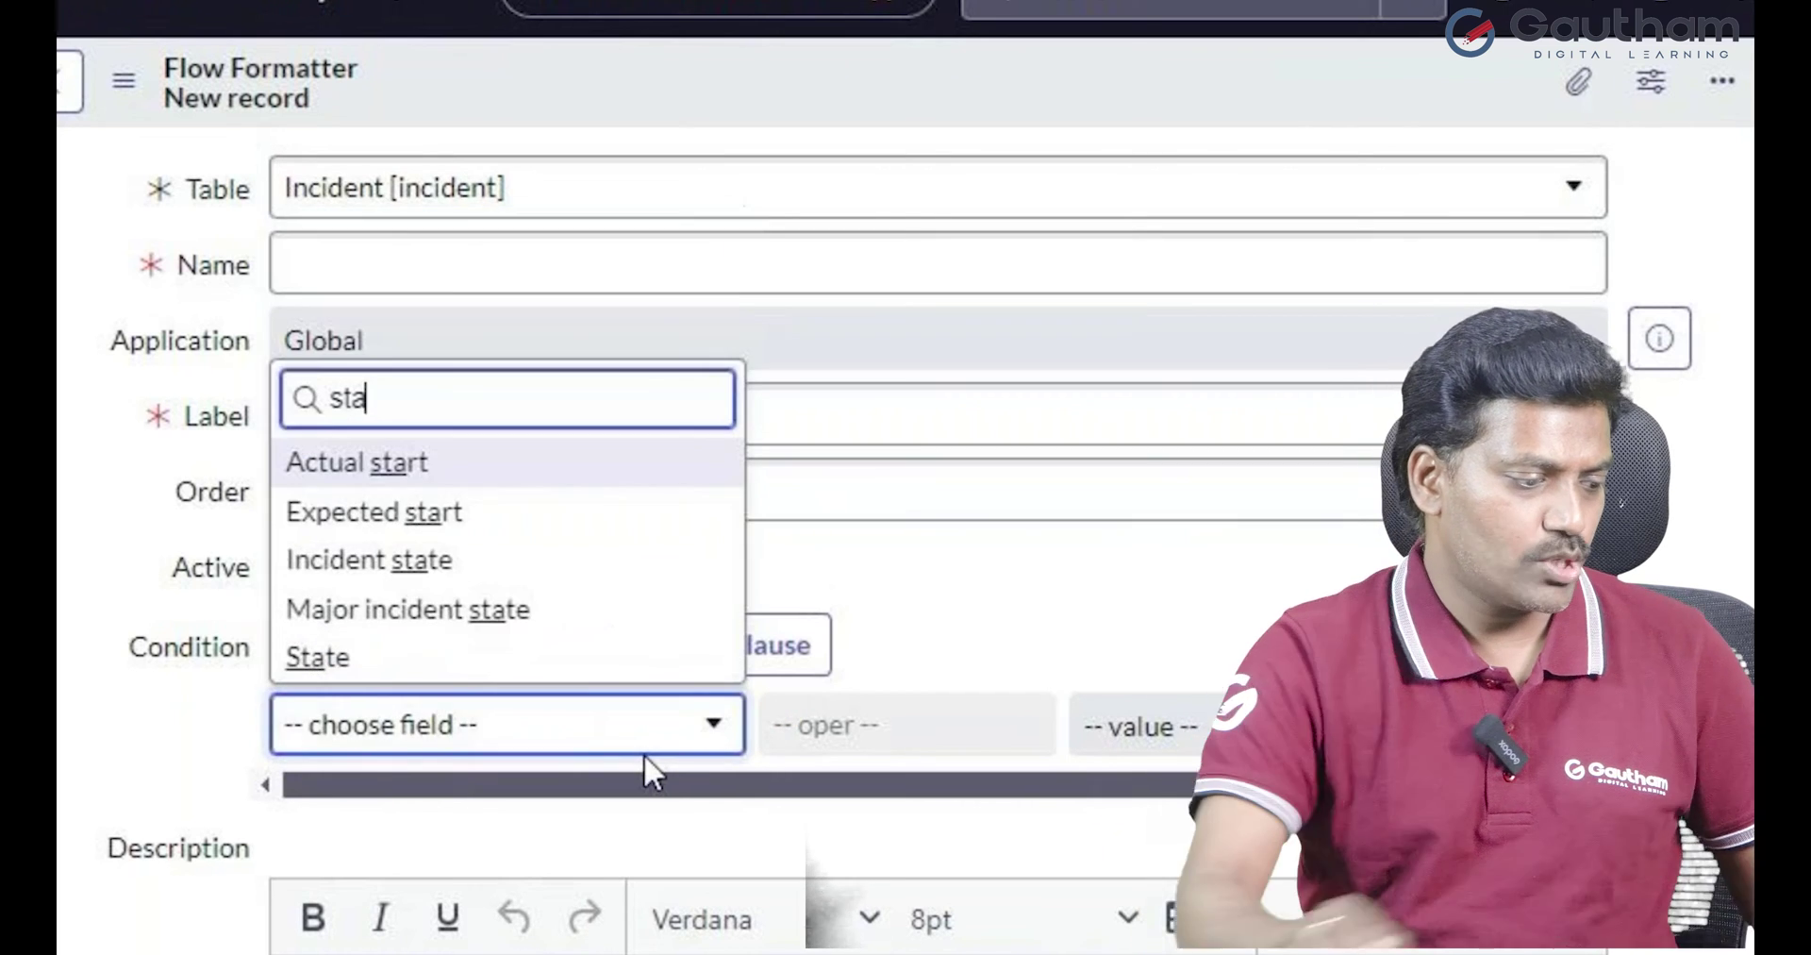
left_click(418, 672)
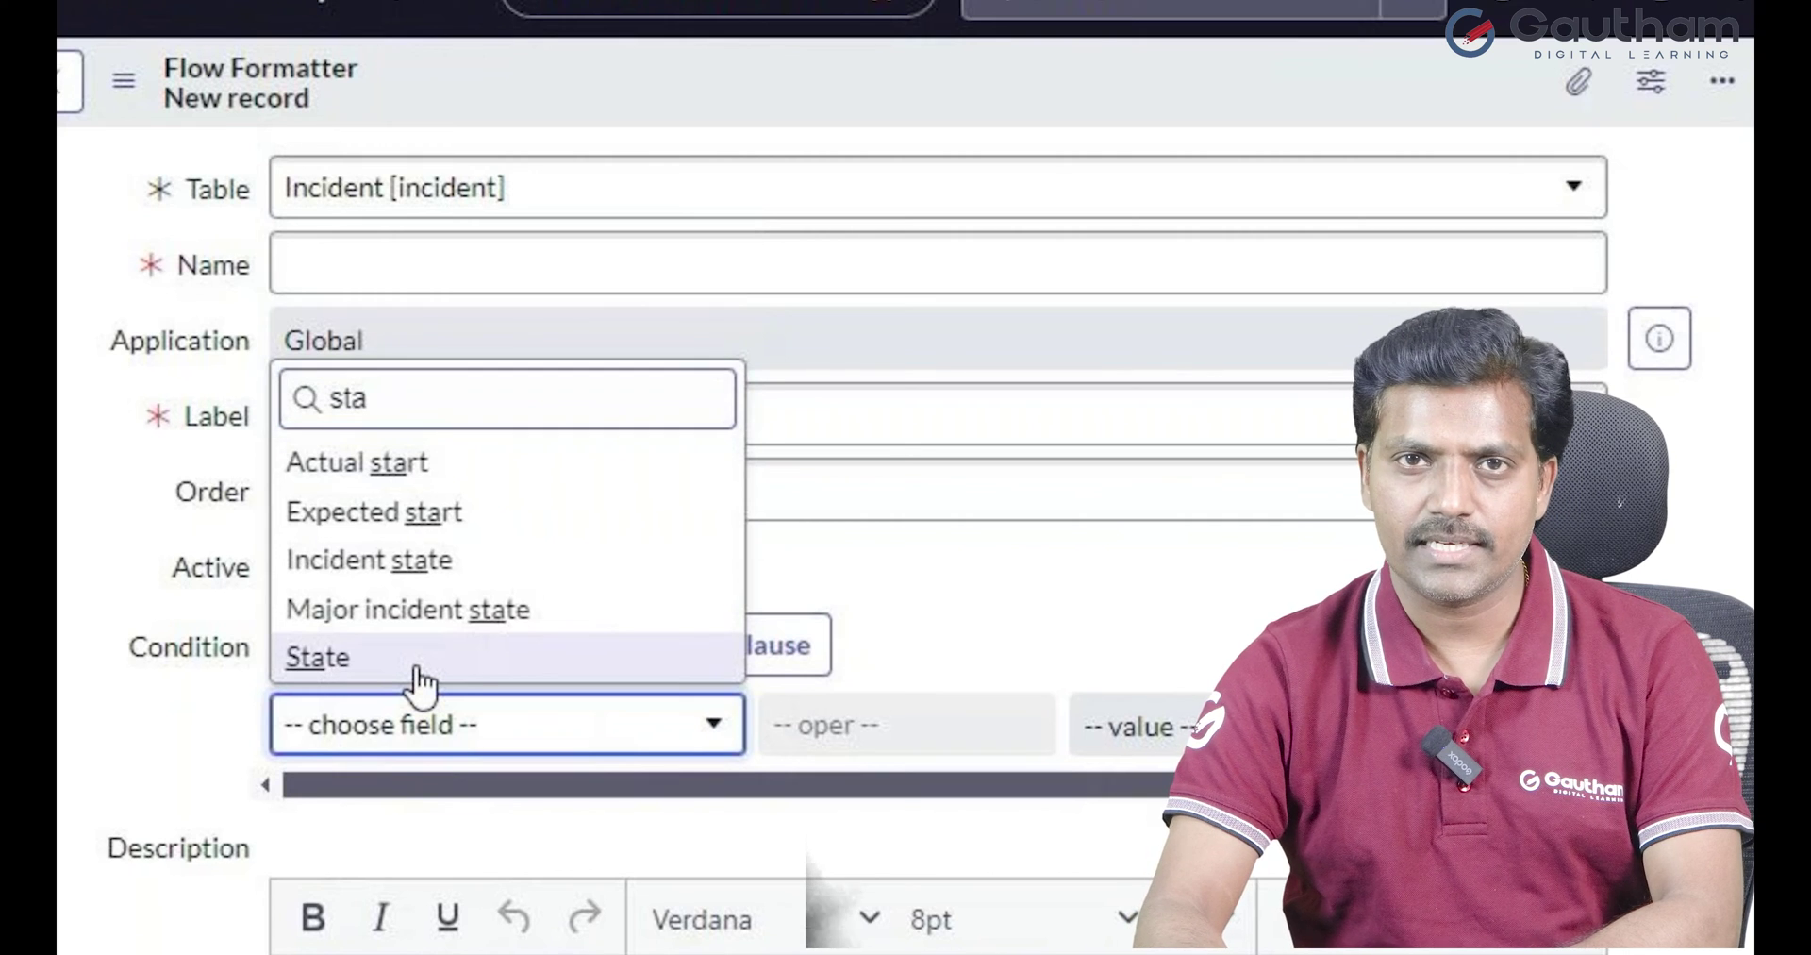
left_click(418, 672)
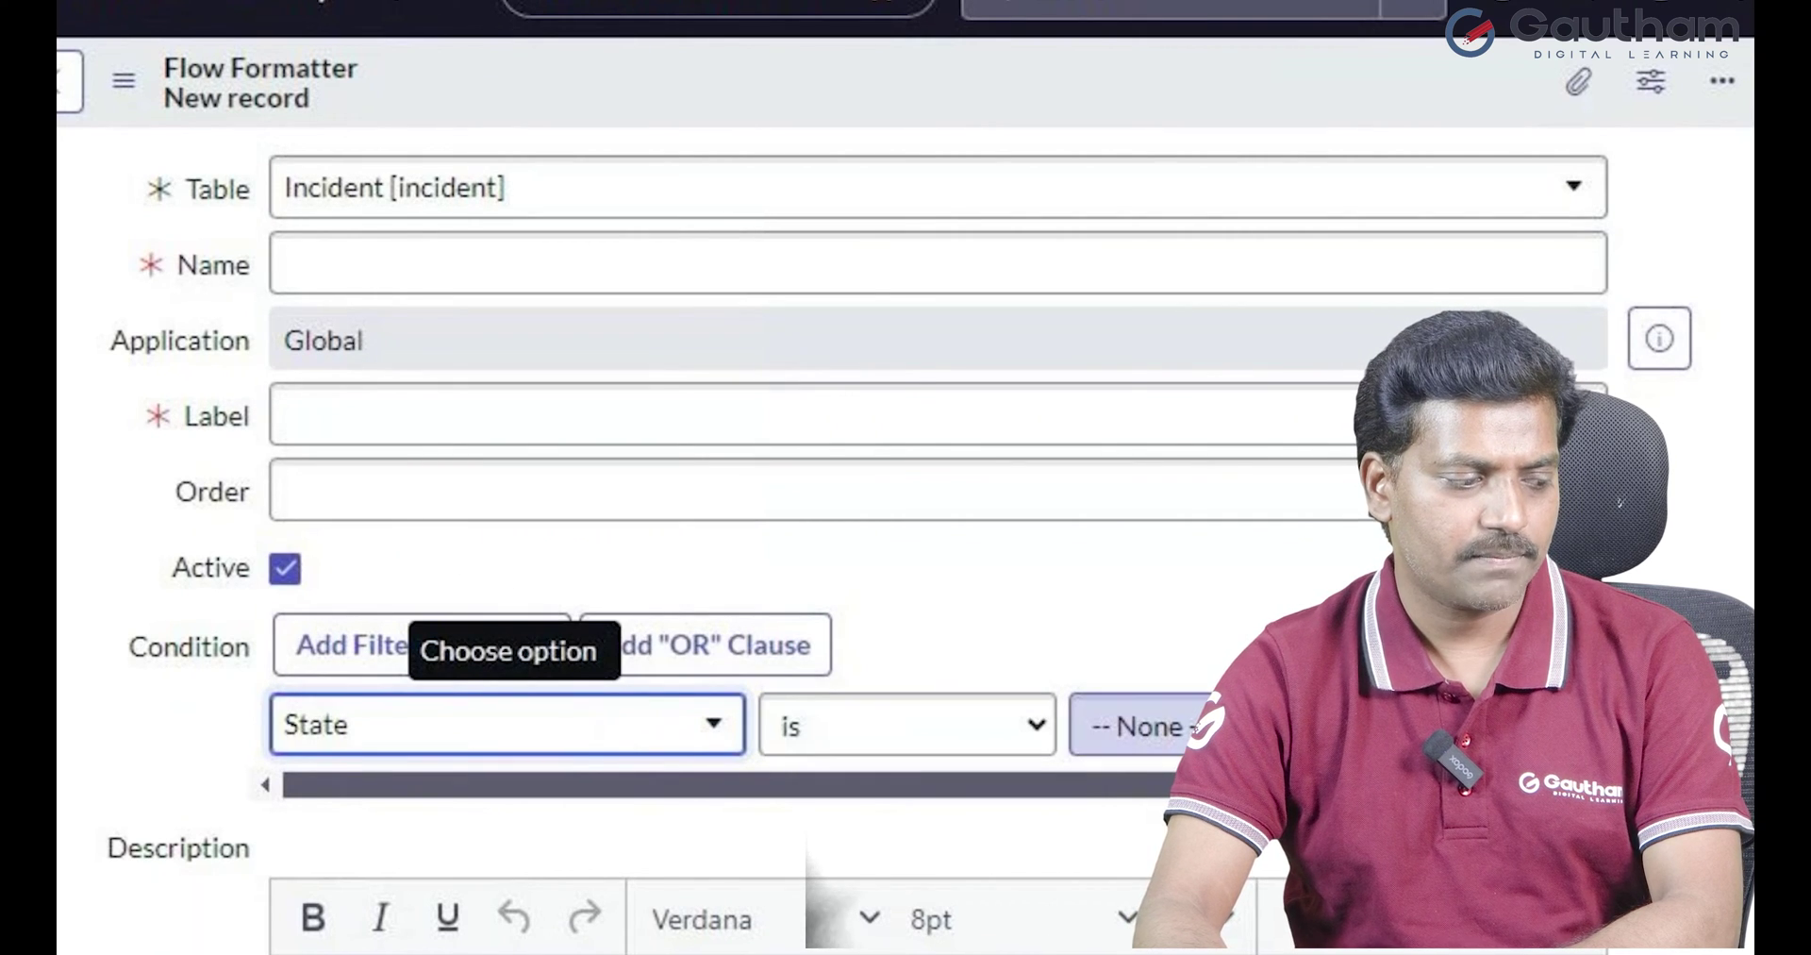
left_click(1132, 727)
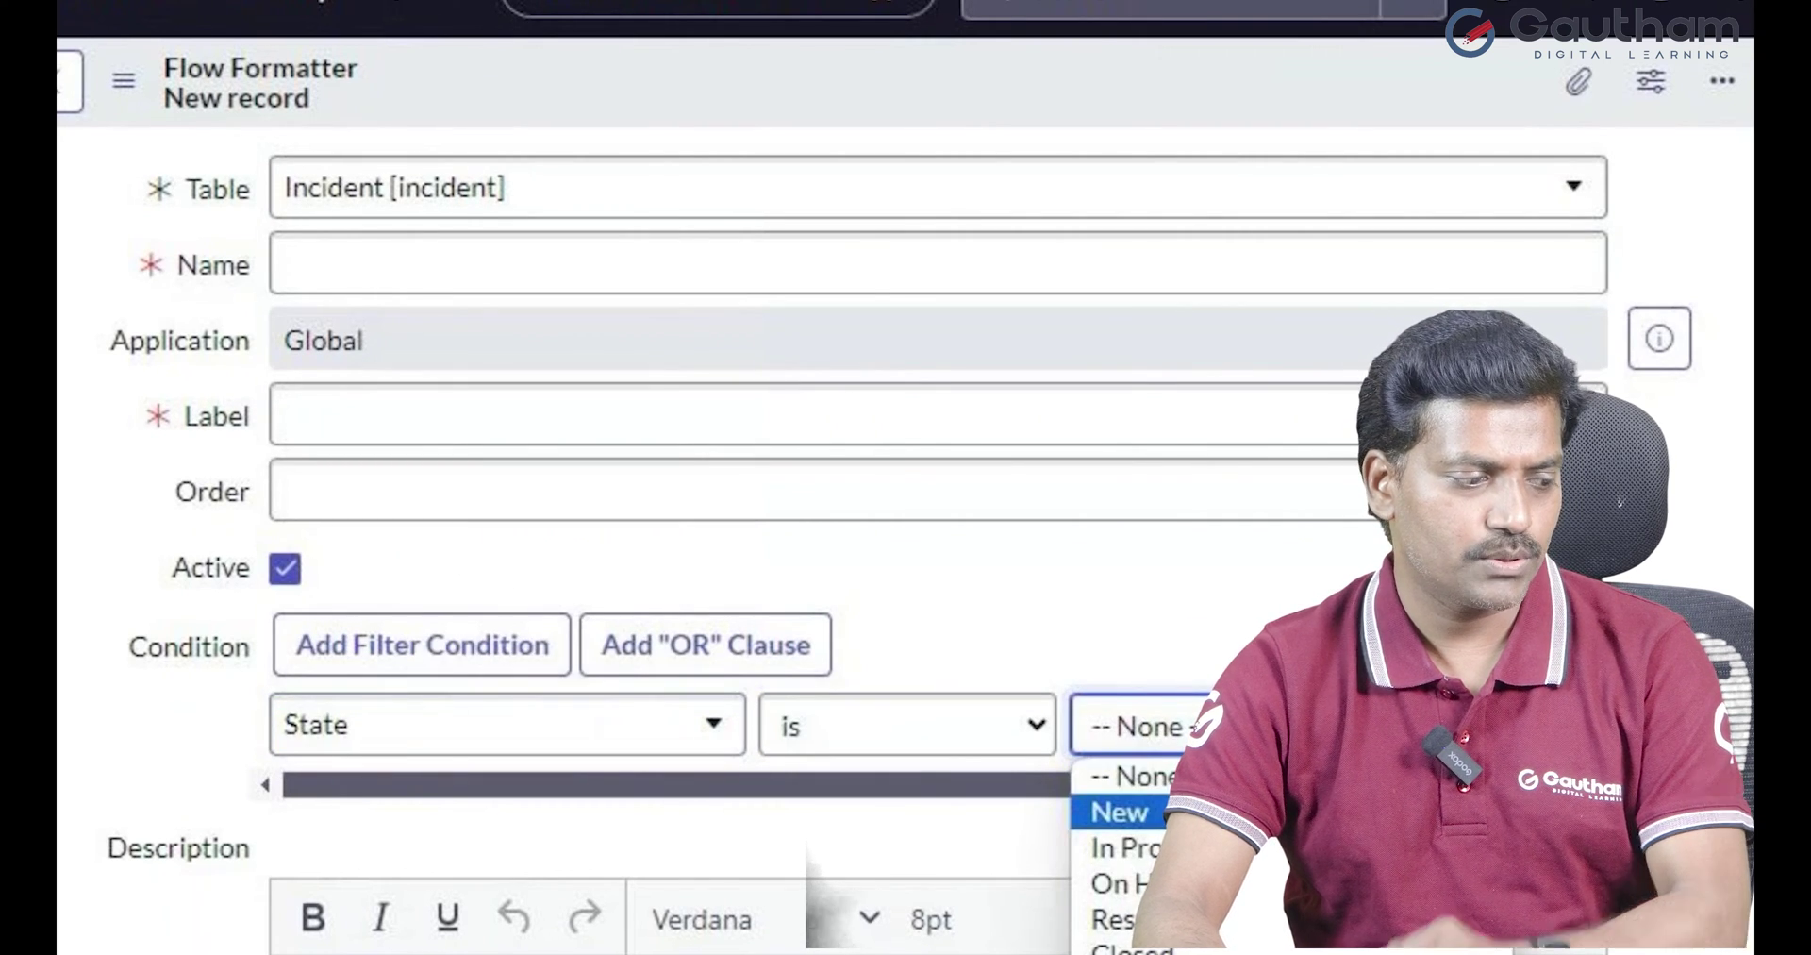
left_click(1118, 811)
Enter New as the flow formatter's name and label, and submit the record
left_click(639, 236)
type("New")
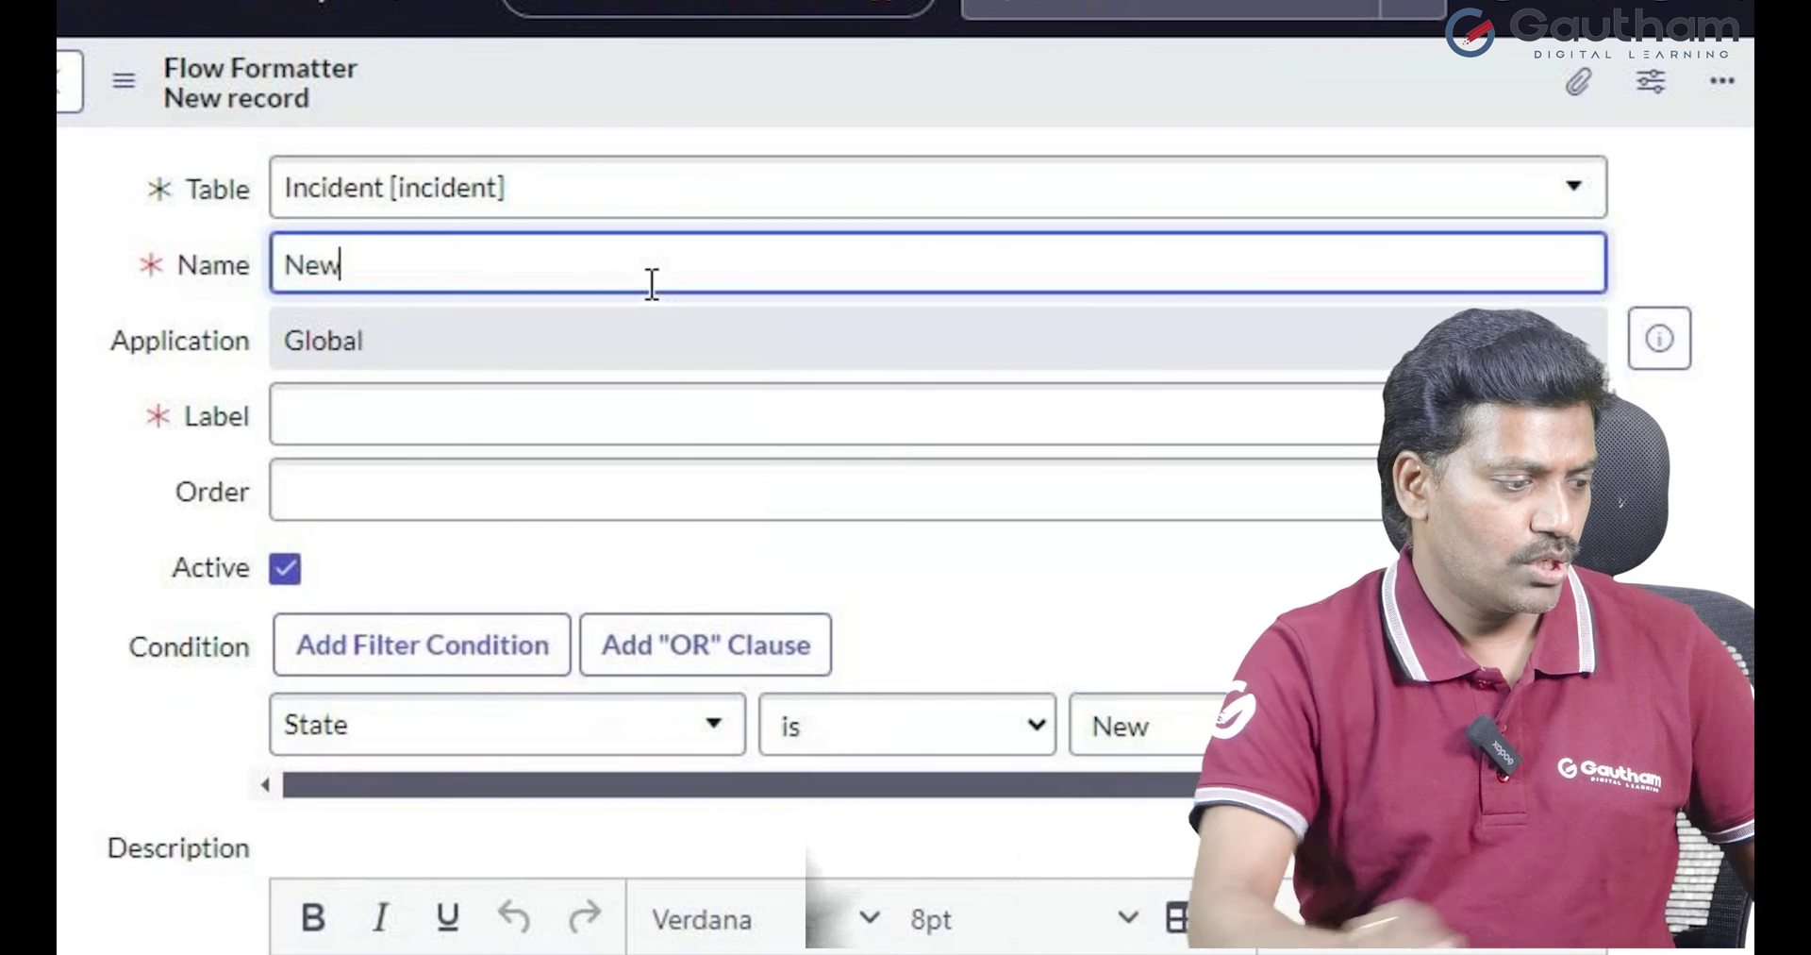
left_click(470, 415)
type("New")
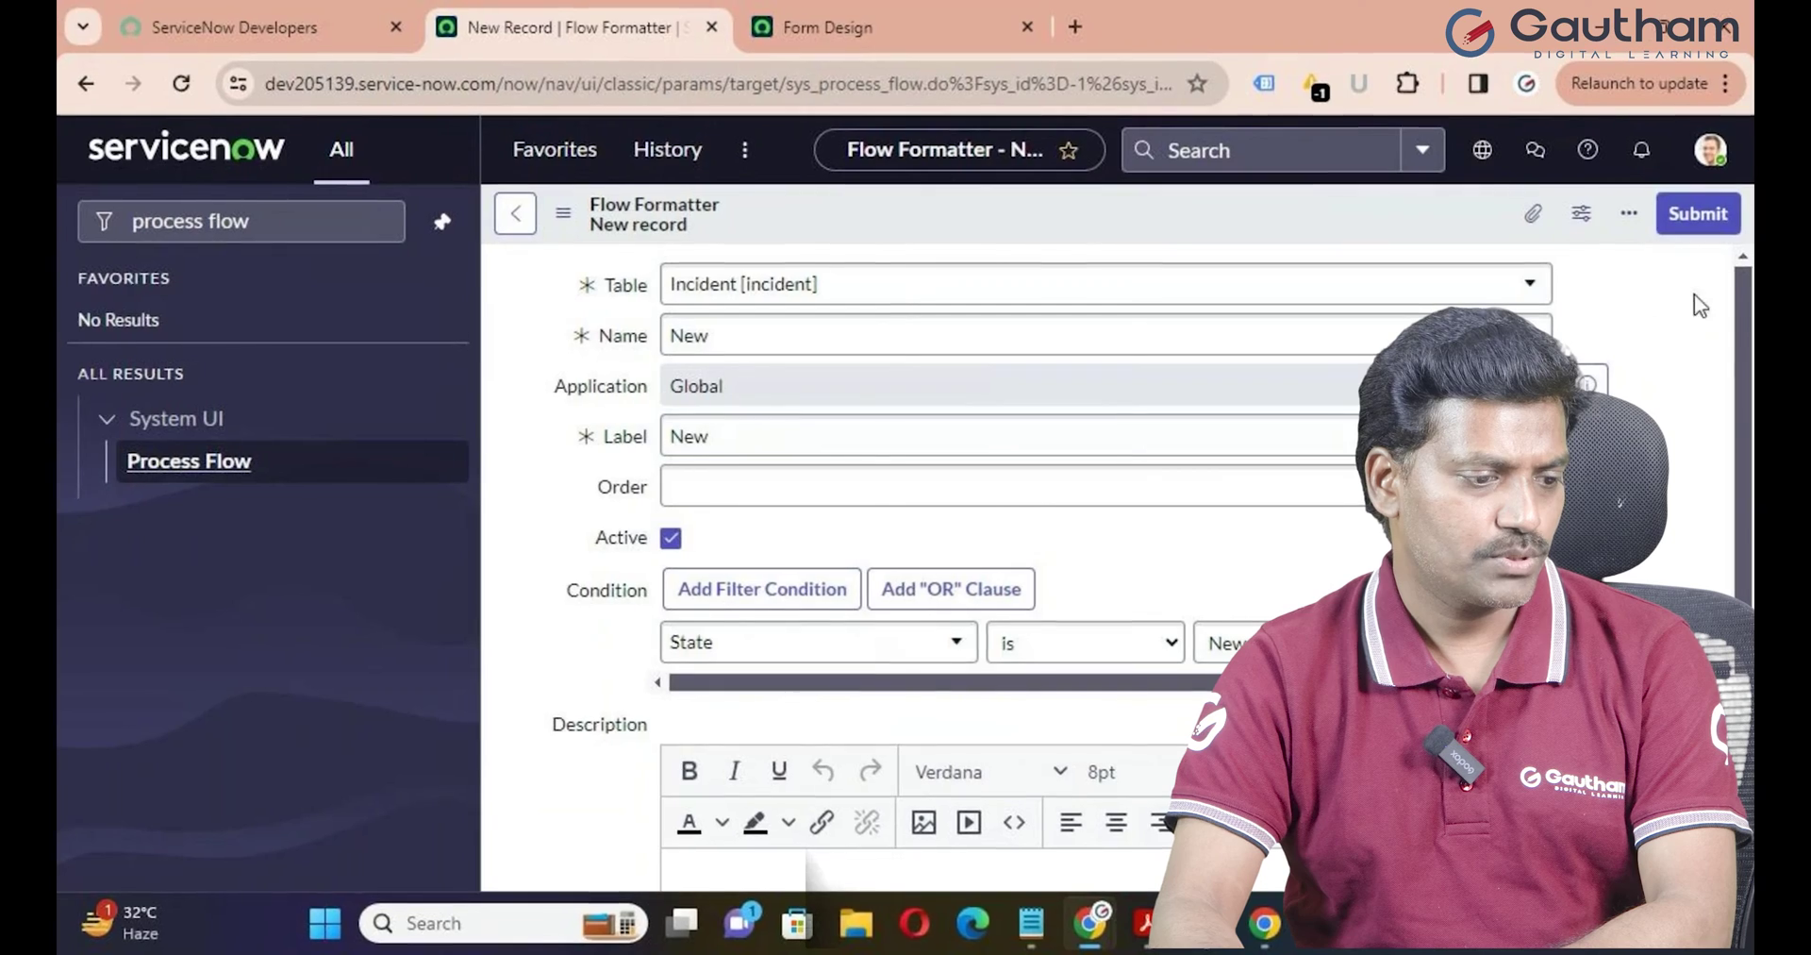
left_click(1699, 211)
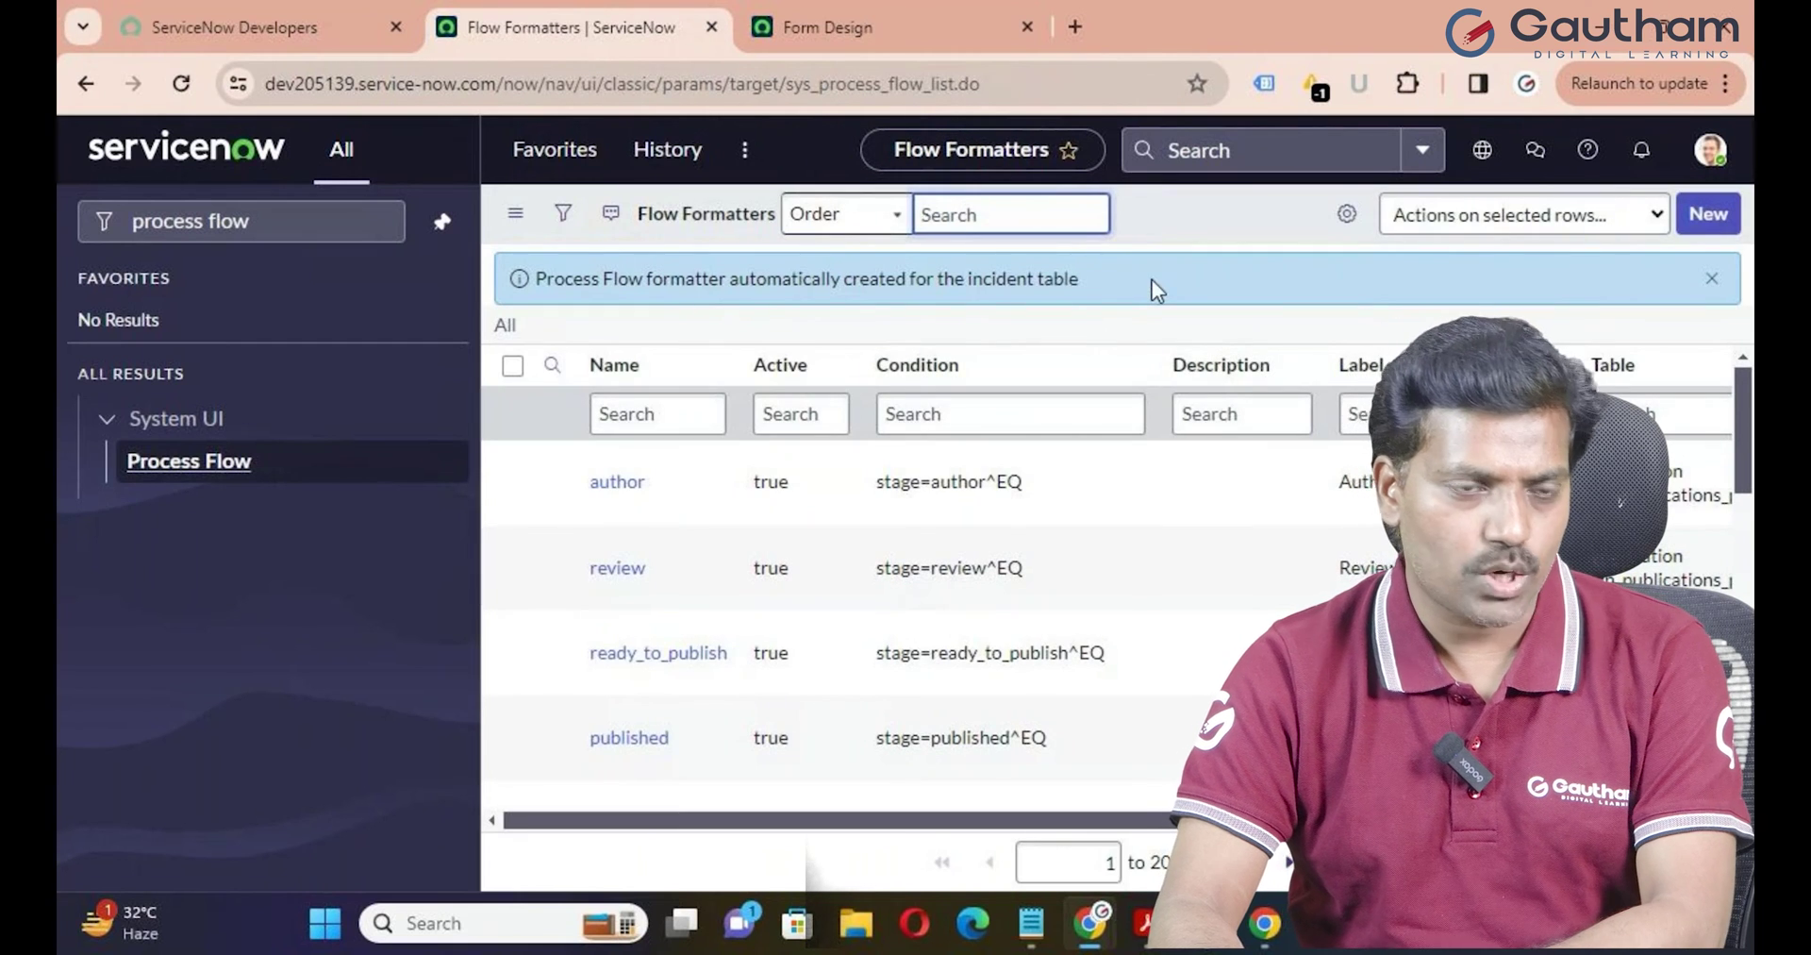
left_click_drag(536, 280, 1086, 292)
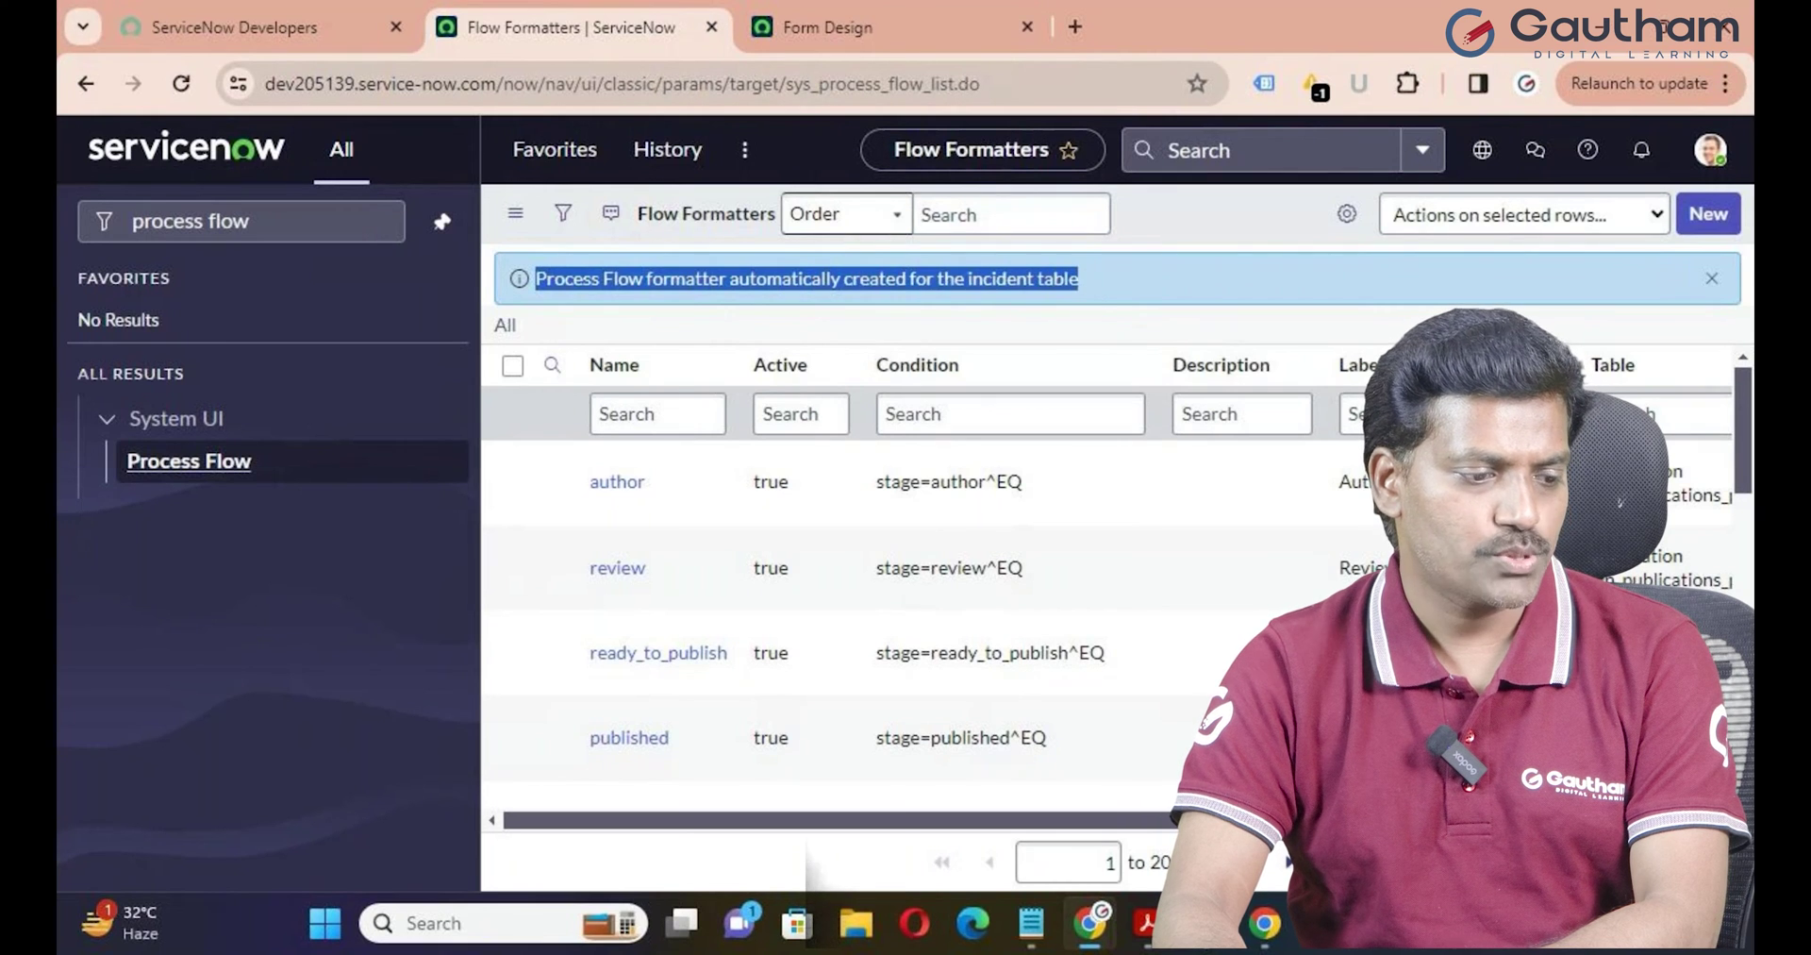
left_click(1711, 278)
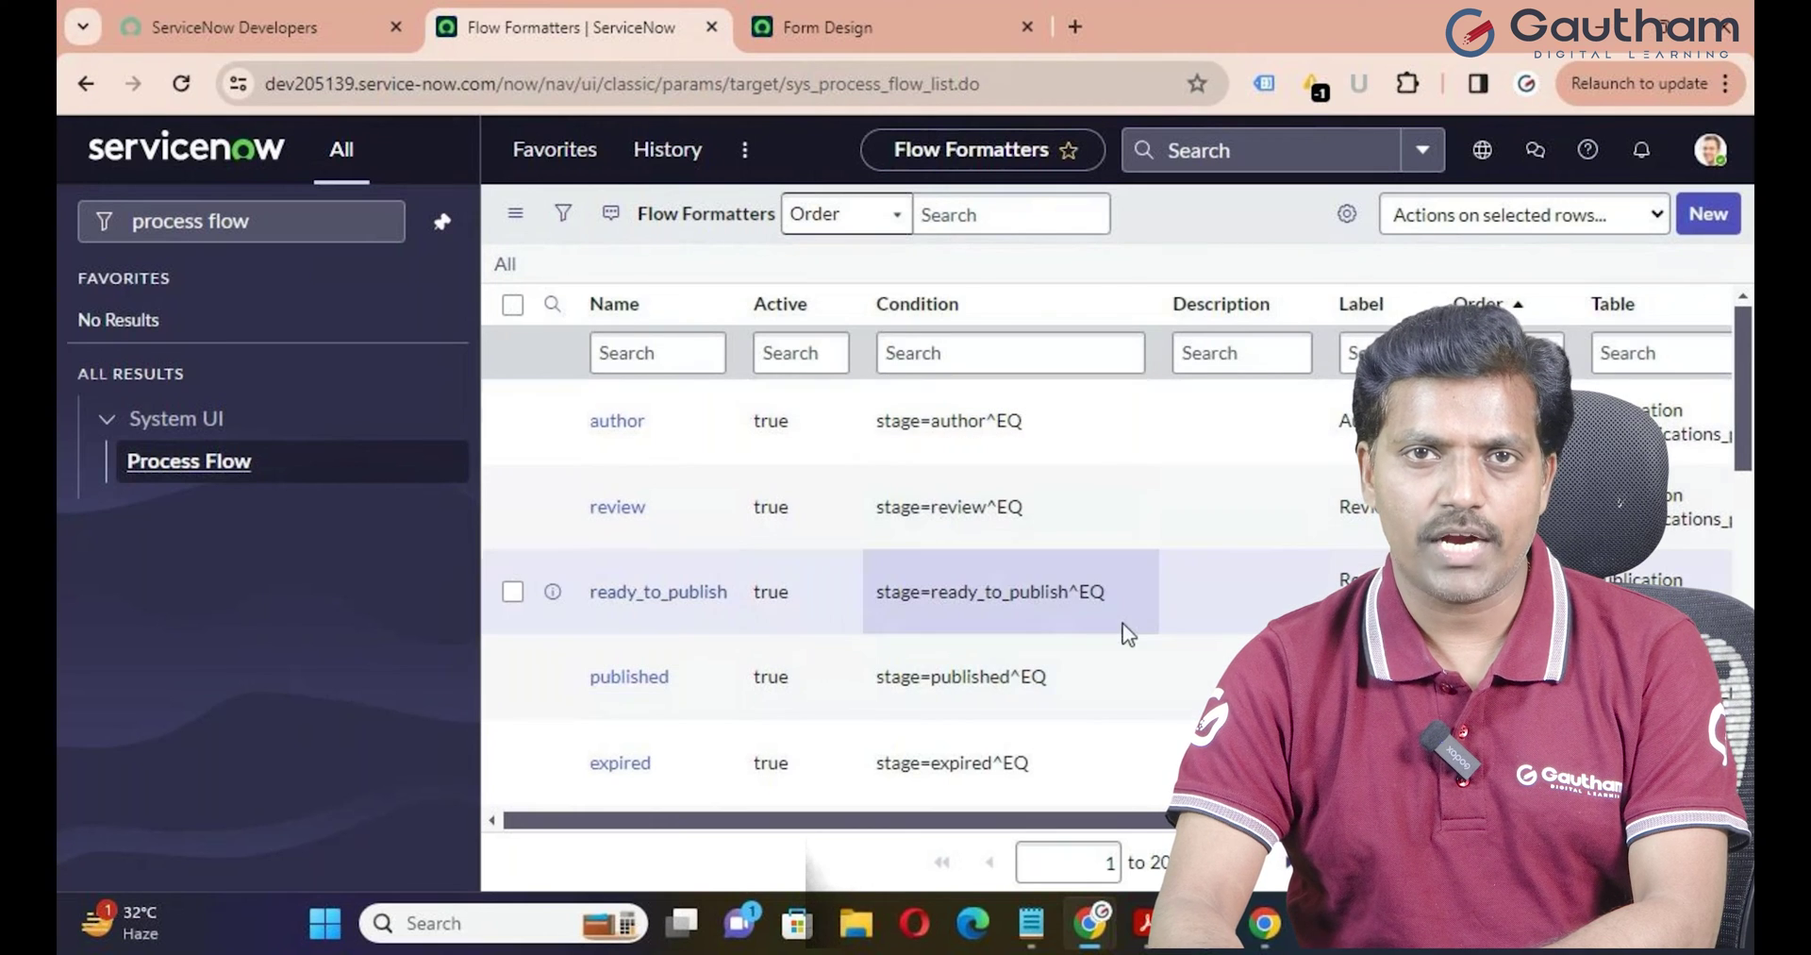
Reload Form Design for the Incident table and filter its available fields by "for" to list the formatters
left_click(864, 34)
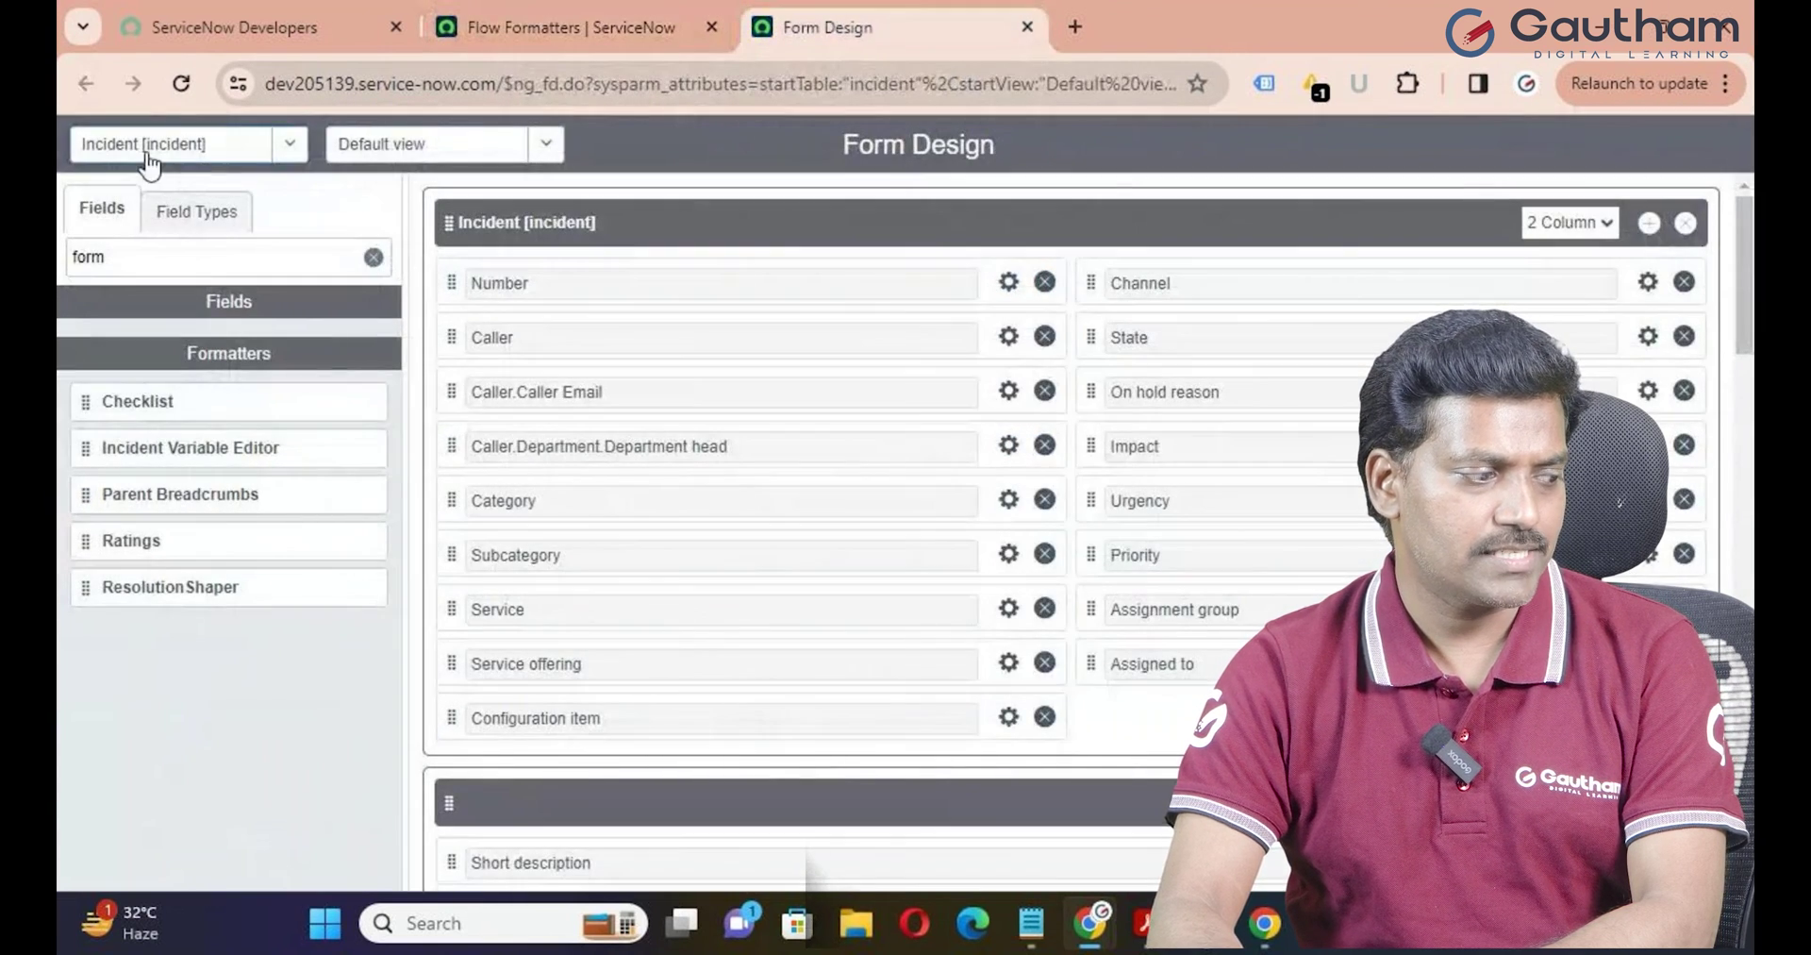
left_click(180, 83)
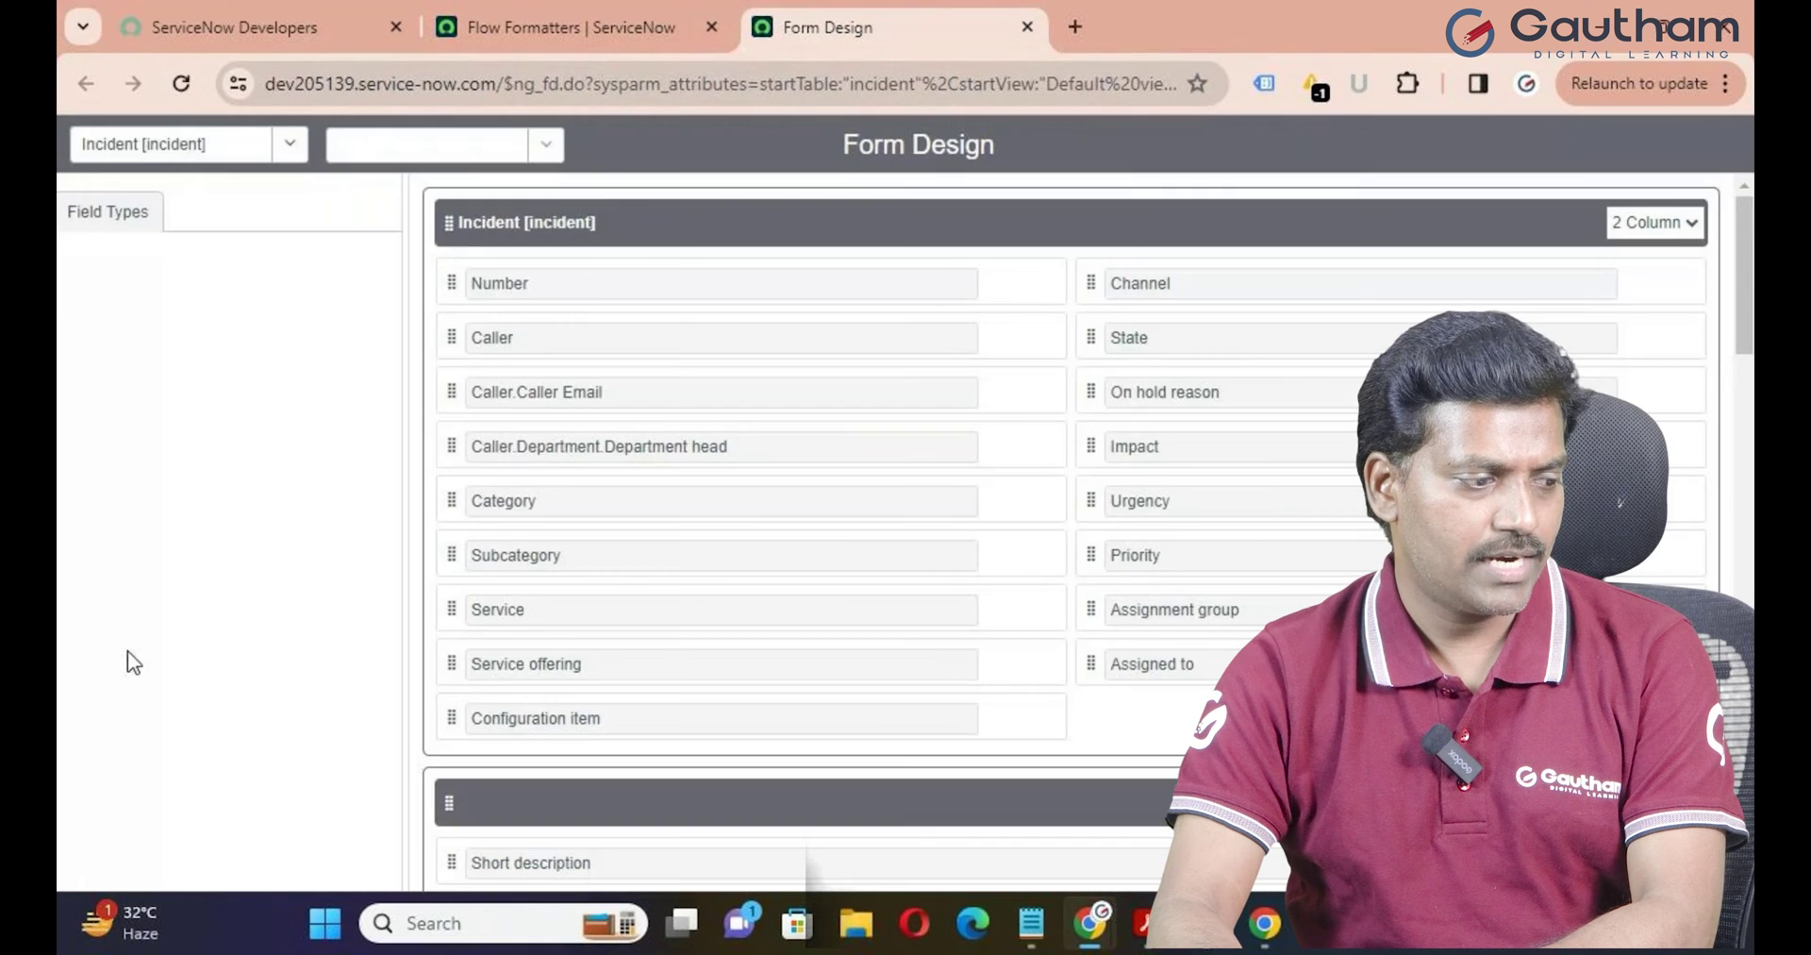
left_click(255, 268)
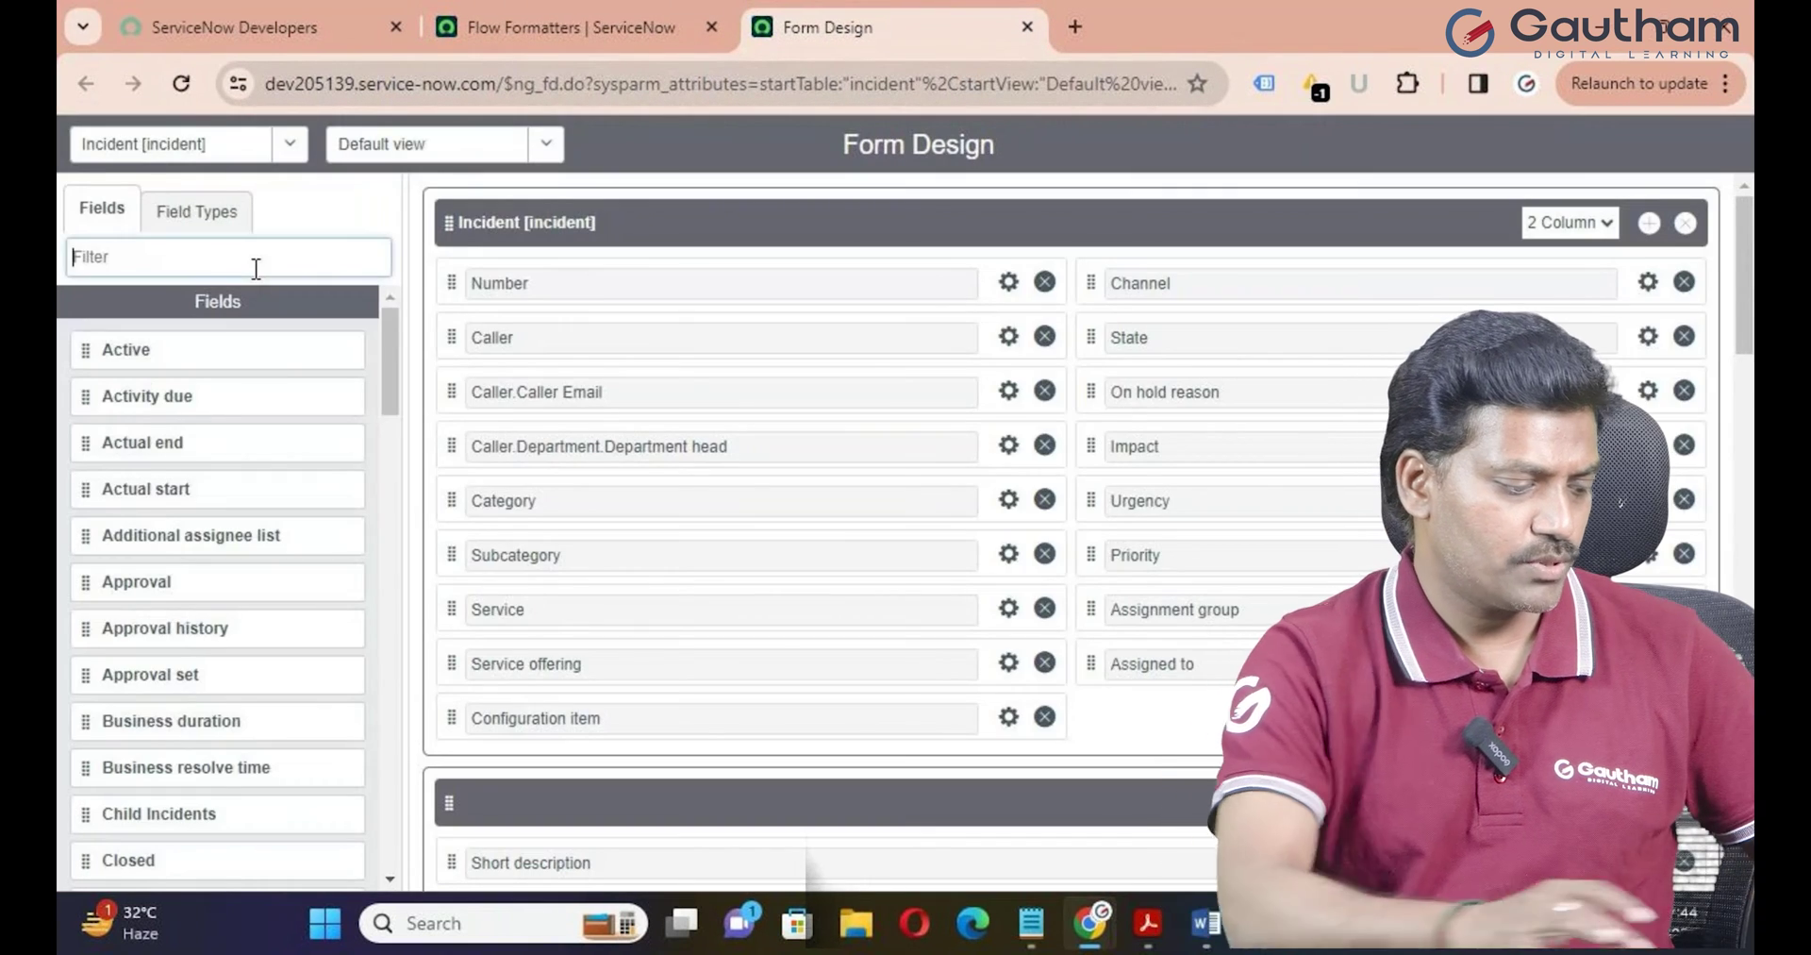
type("for")
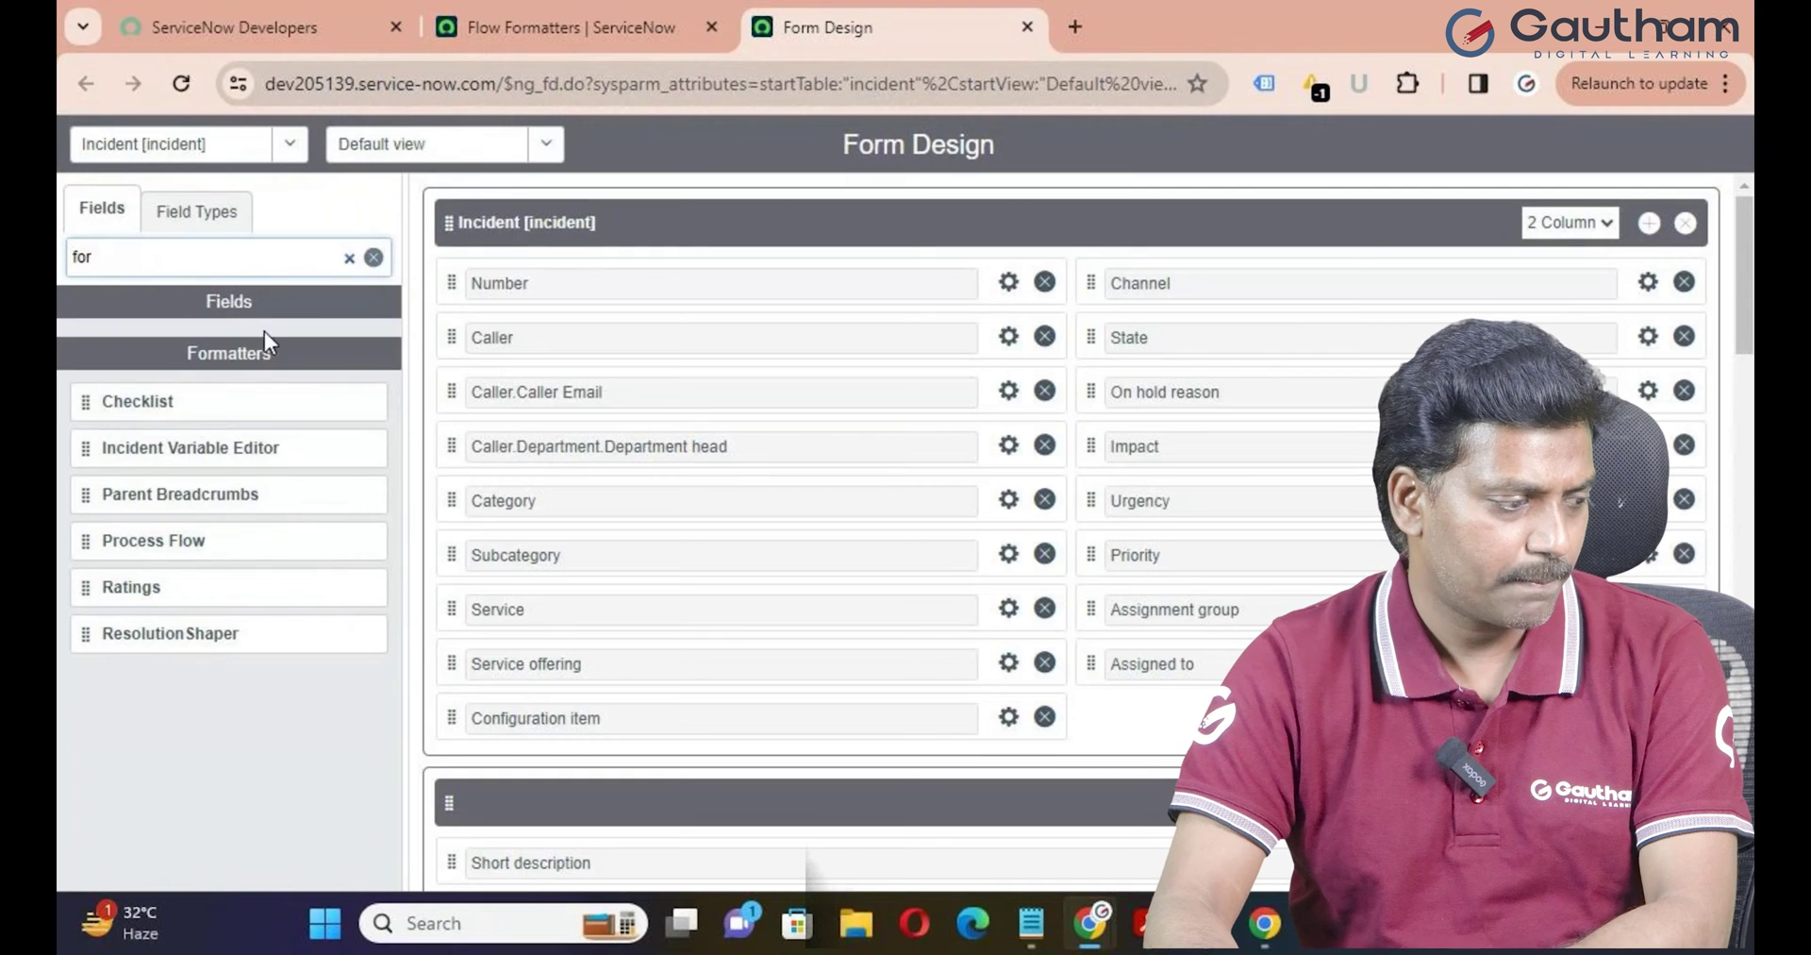
Add a new section to the Incident form and place the Process Flow formatter in it
left_click(1650, 224)
scroll(1680, 415, "down", 2)
scroll(1685, 490, "down", 2)
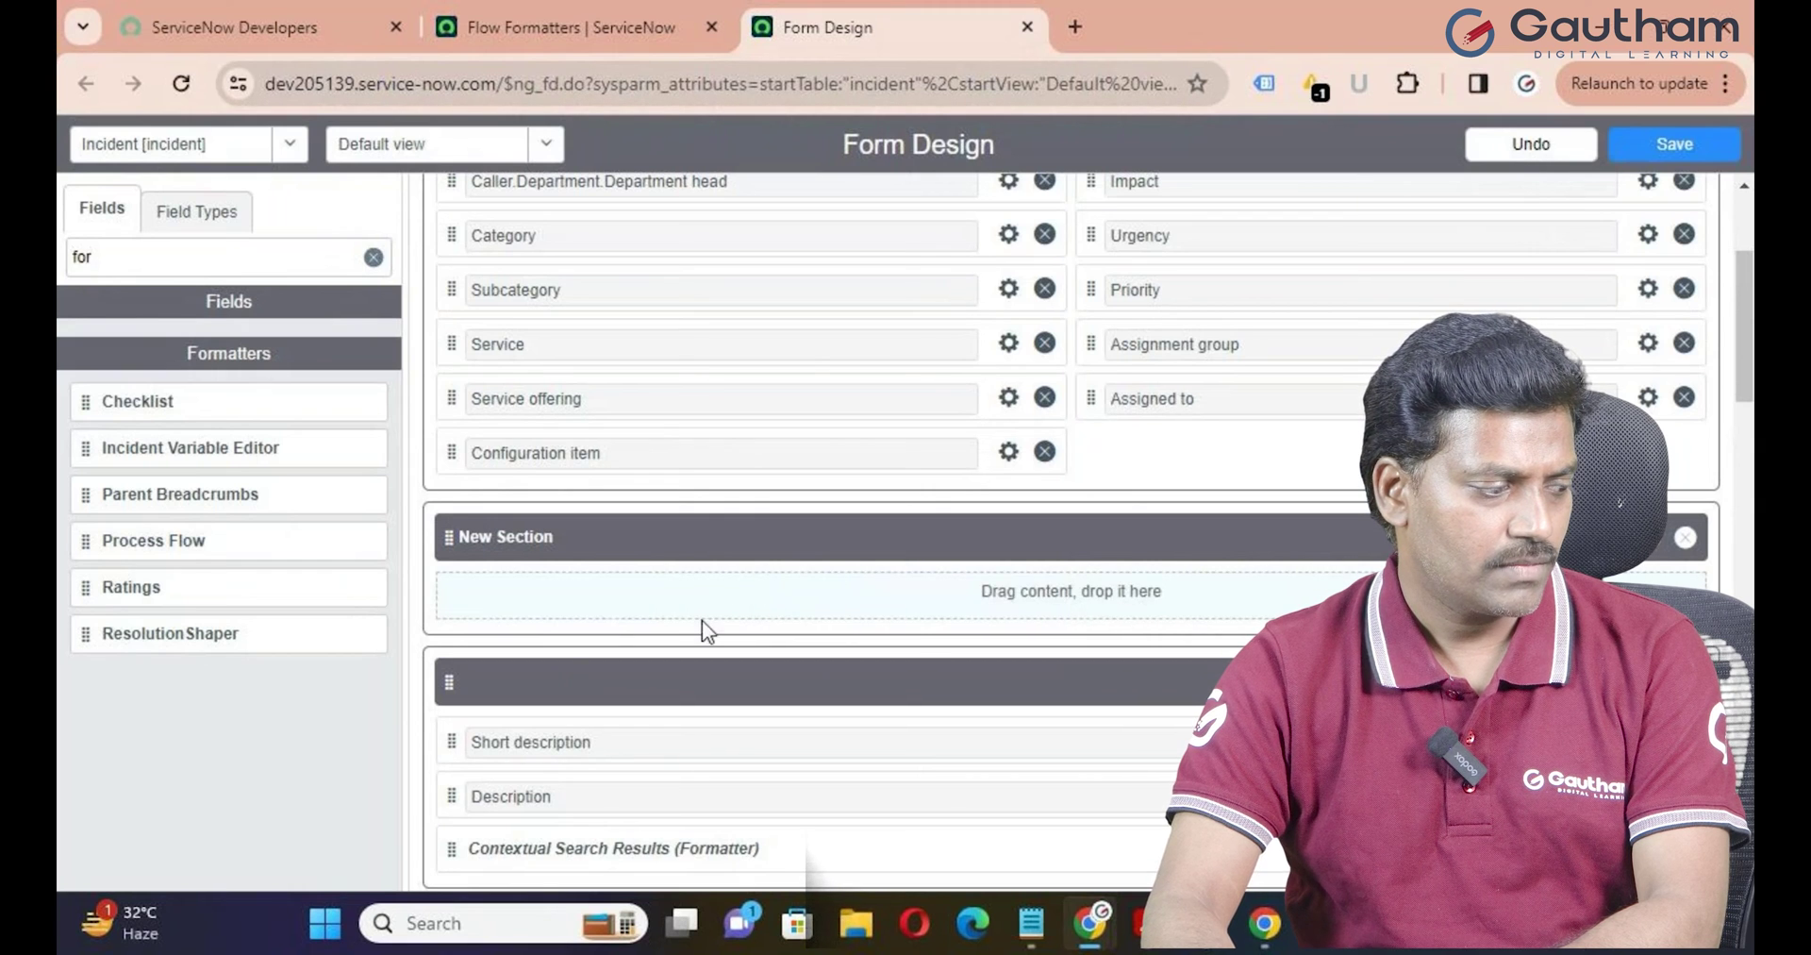
left_click_drag(112, 540, 693, 722)
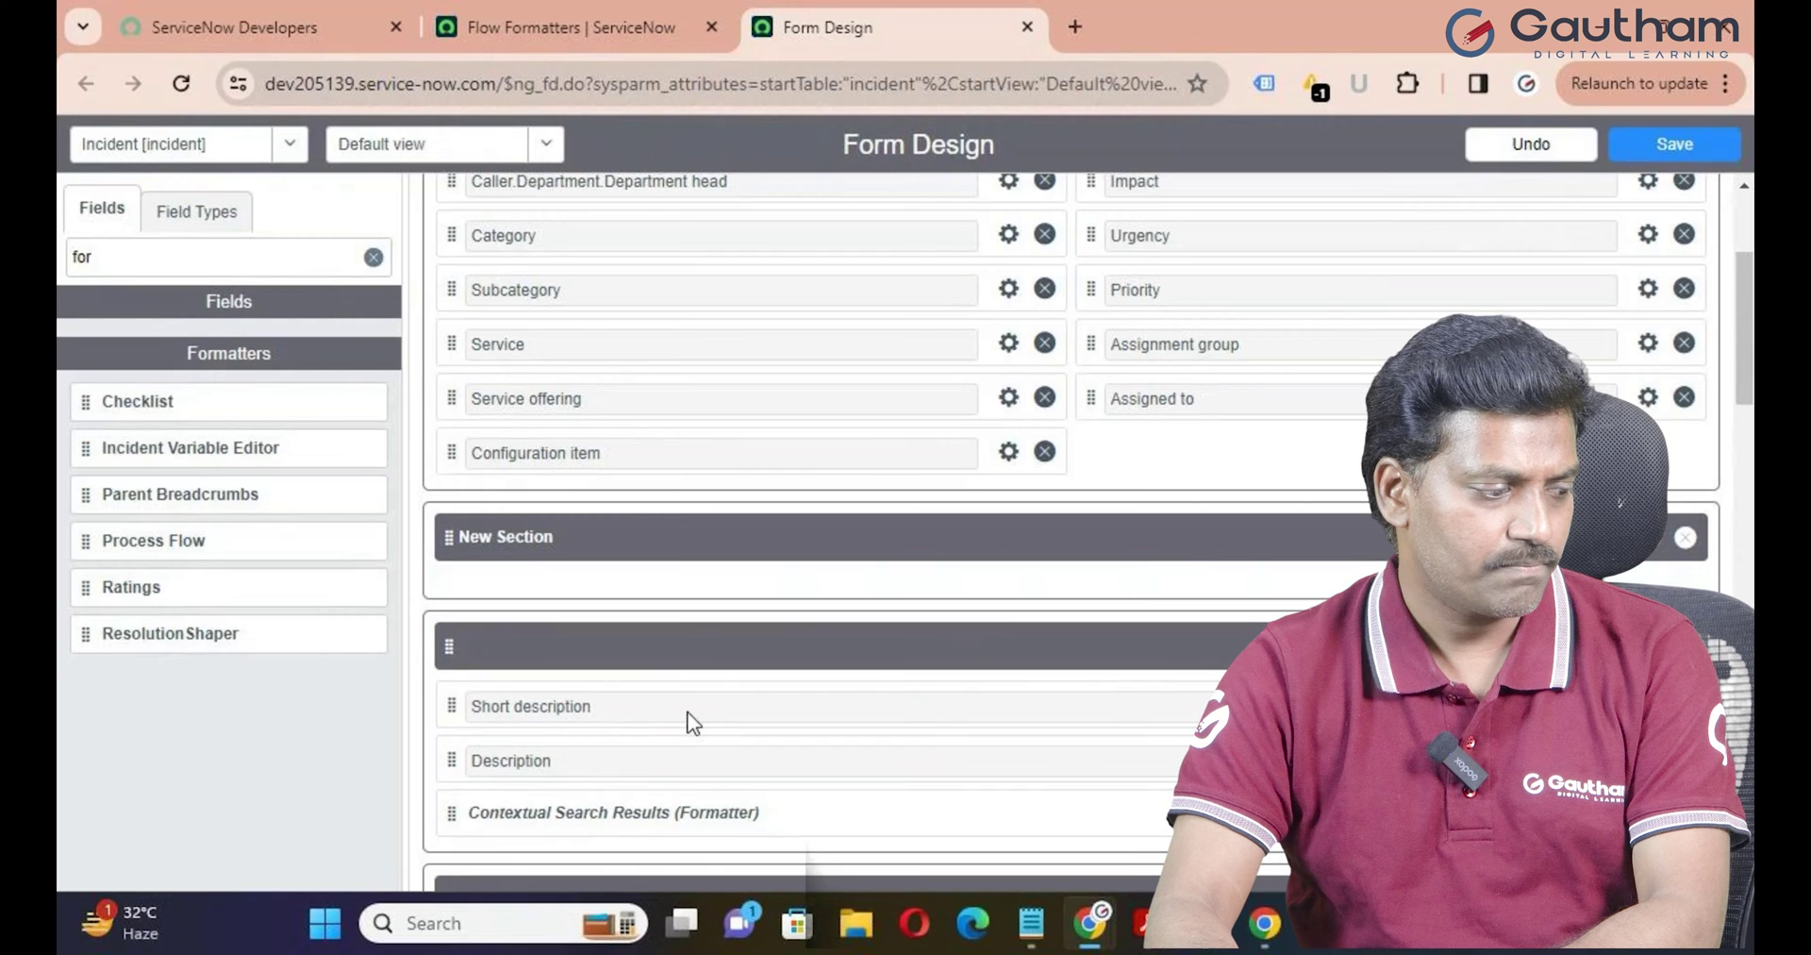
Move the New Section with the Process Flow formatter above all other sections and save the form design
scroll(693, 721, "down", 15)
scroll(694, 721, "up", 10)
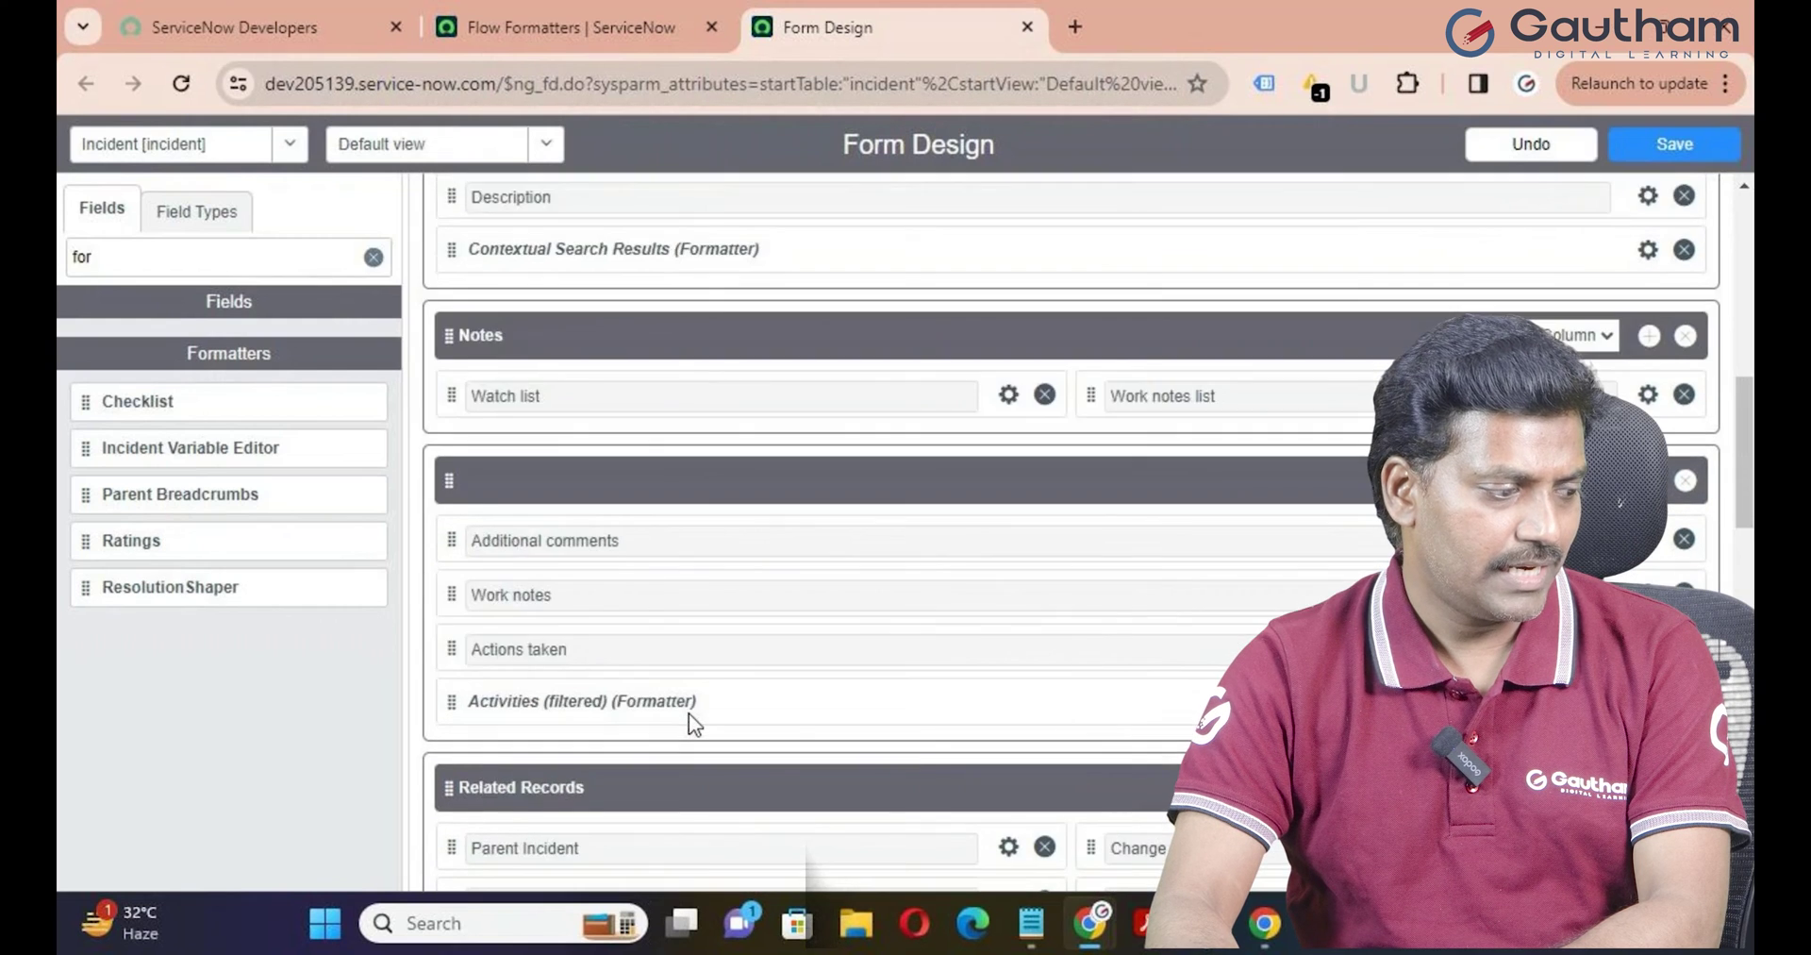
scroll(695, 725, "up", 10)
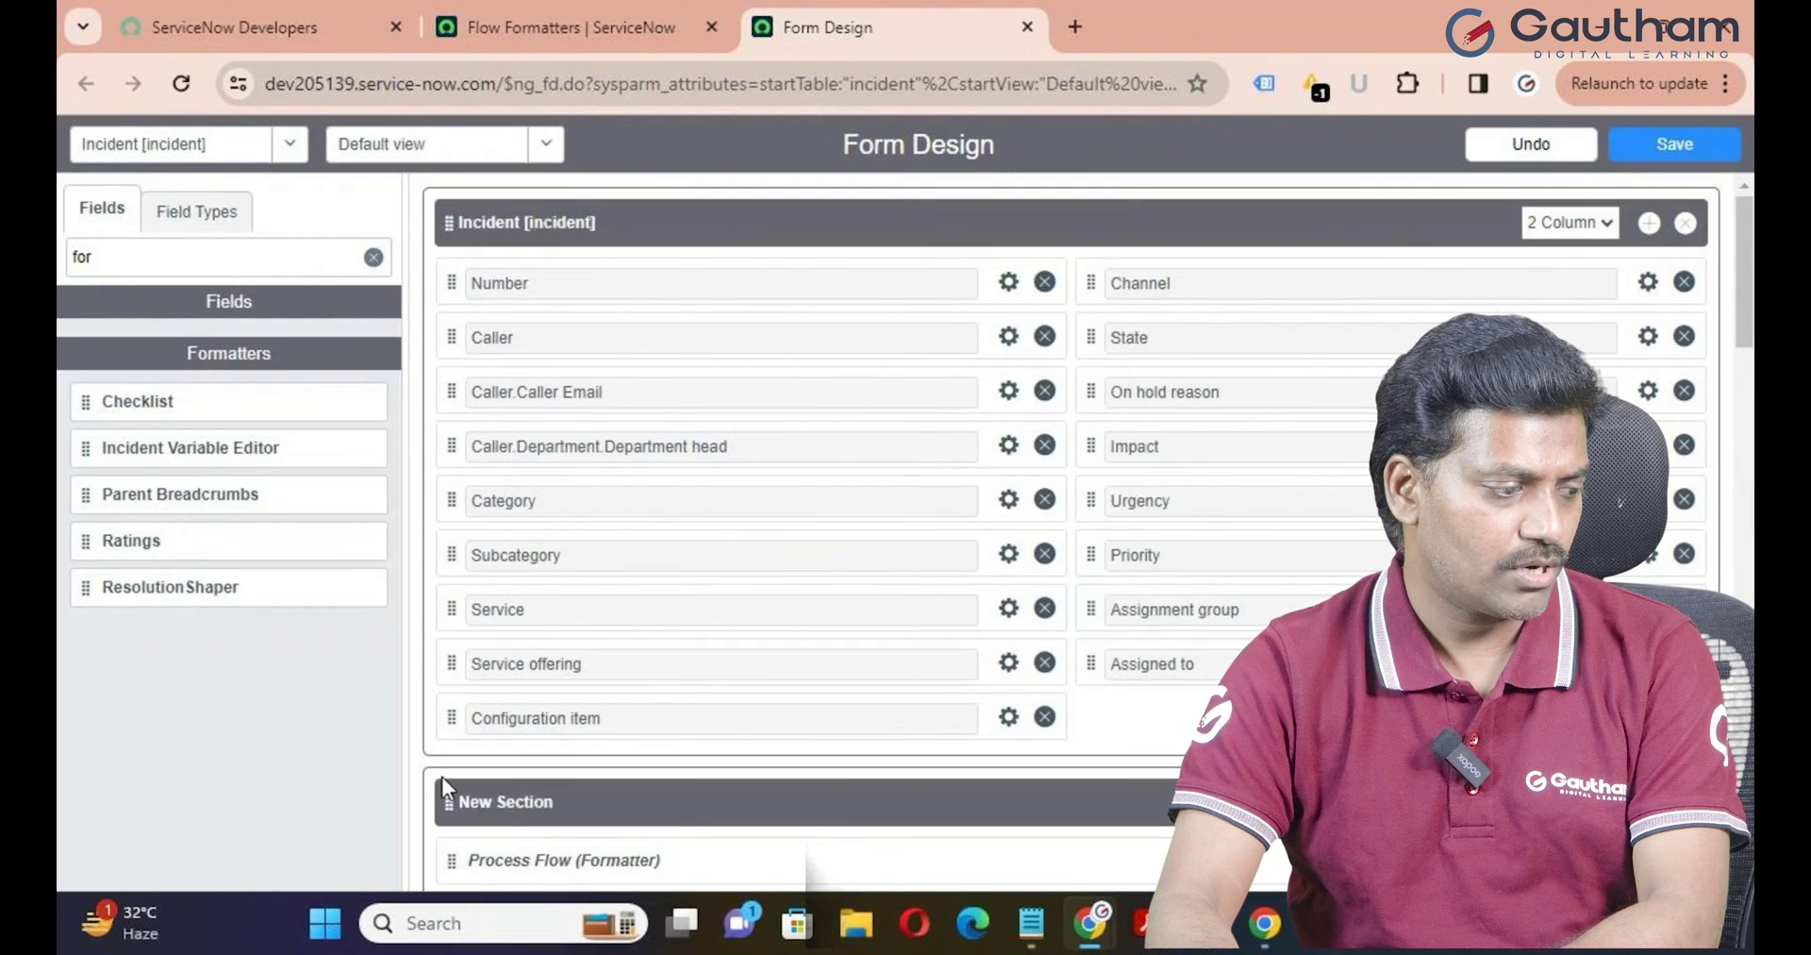
left_click_drag(441, 778, 423, 184)
left_click(1684, 149)
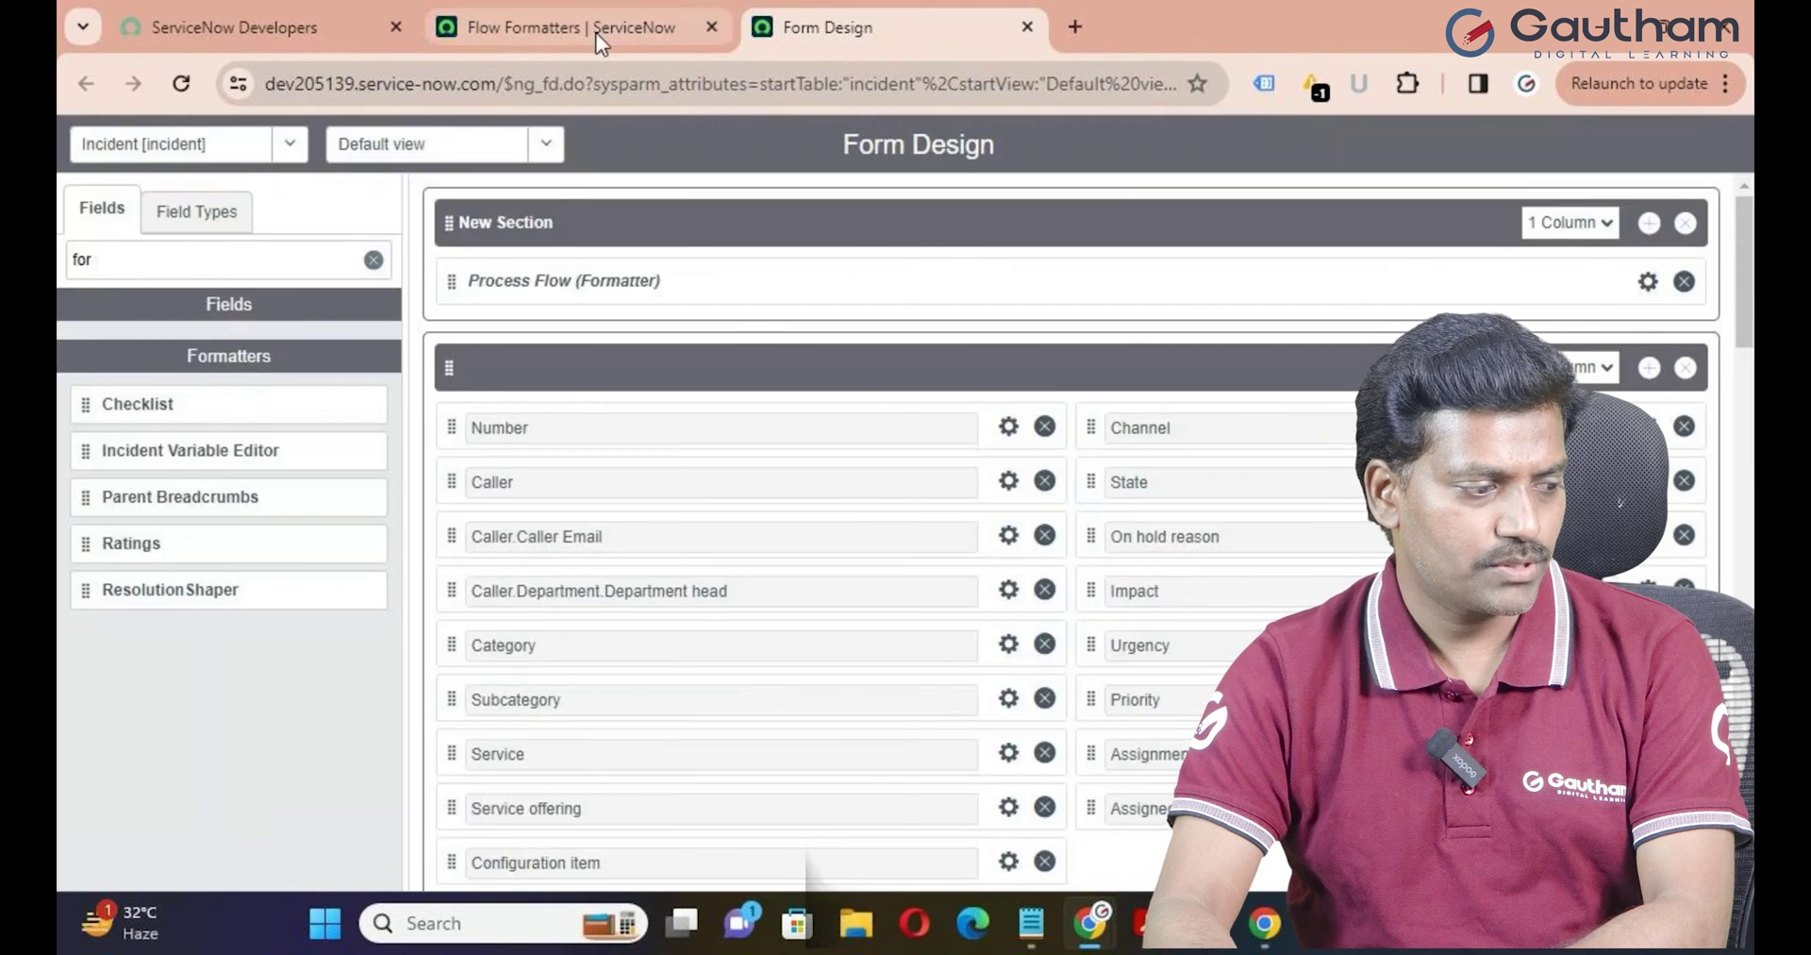
Open a new incident record from the navigator to check its process flow bar and the State choices
left_click(597, 32)
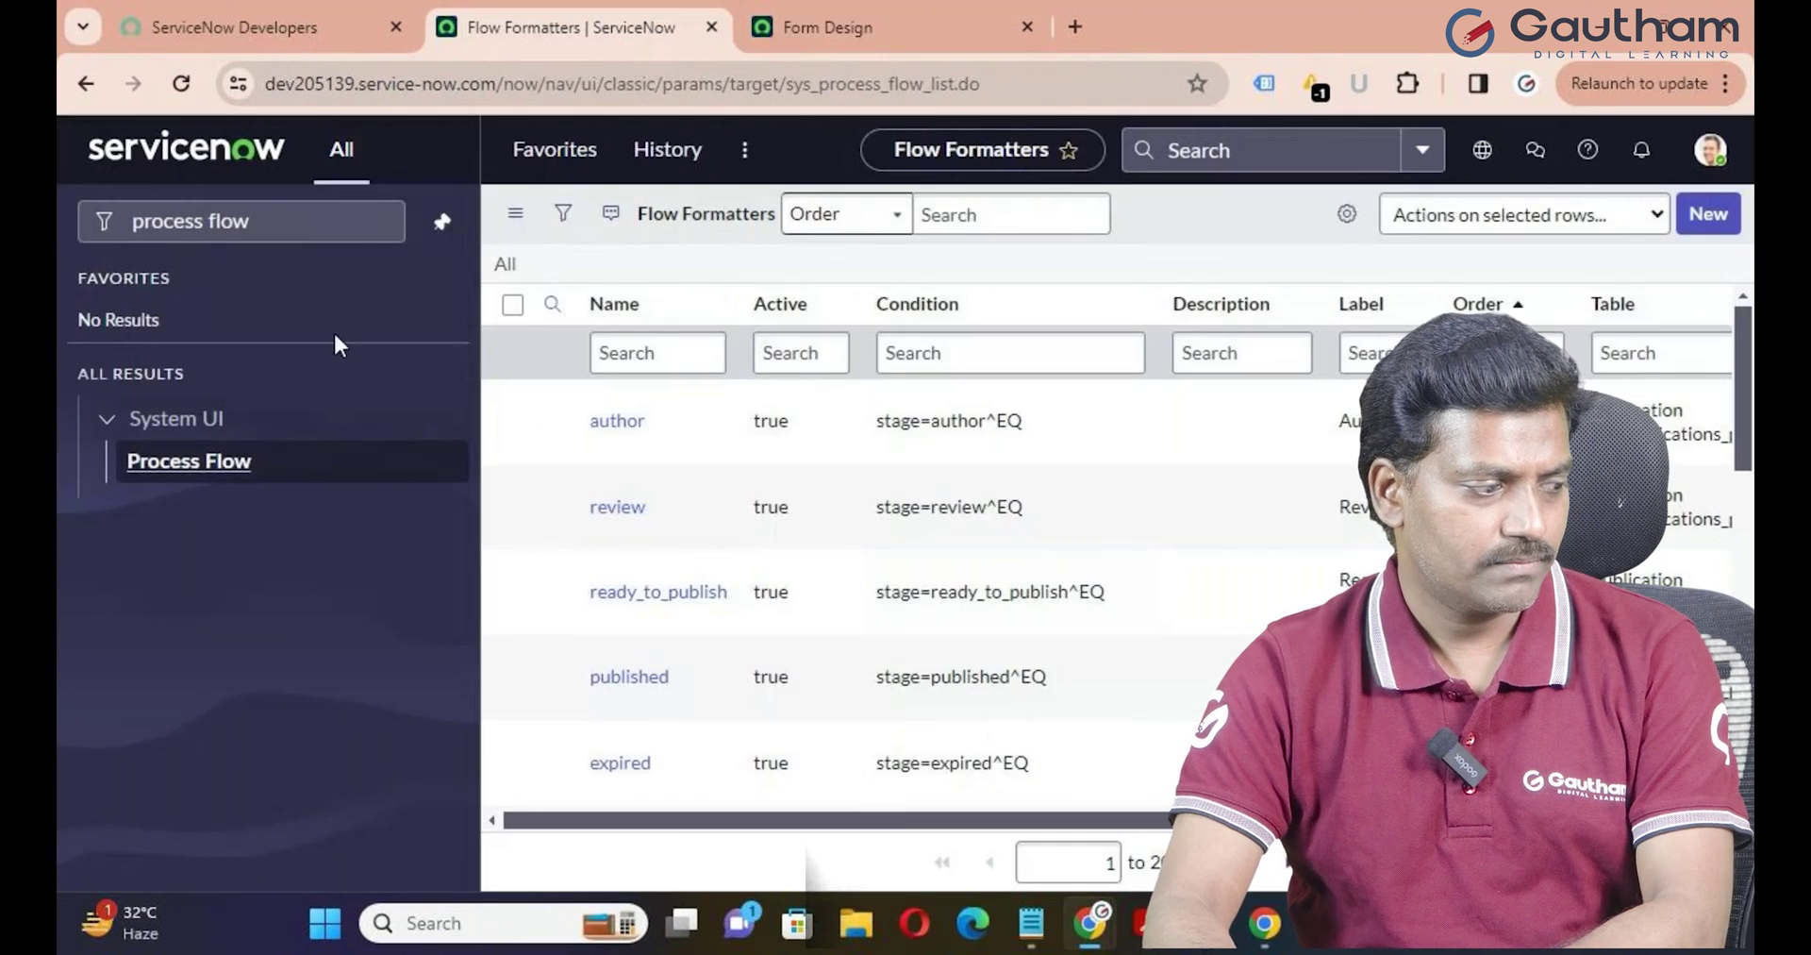
left_click(113, 220)
type("incident")
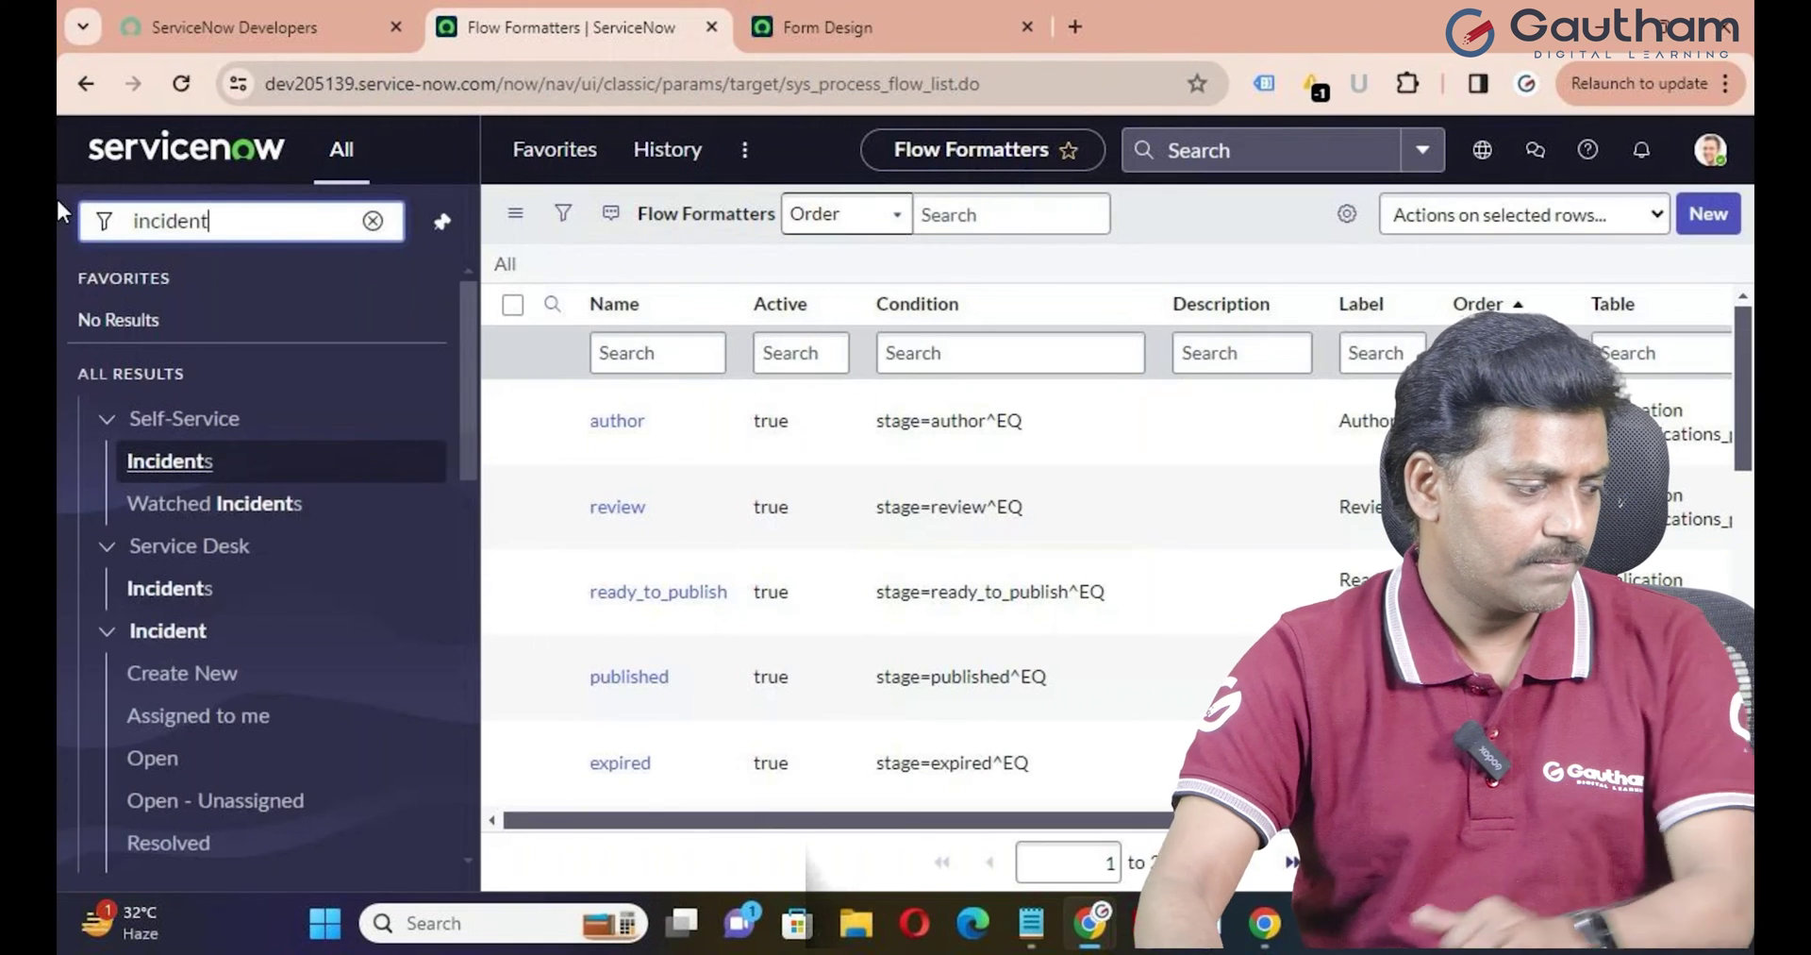
left_click(170, 676)
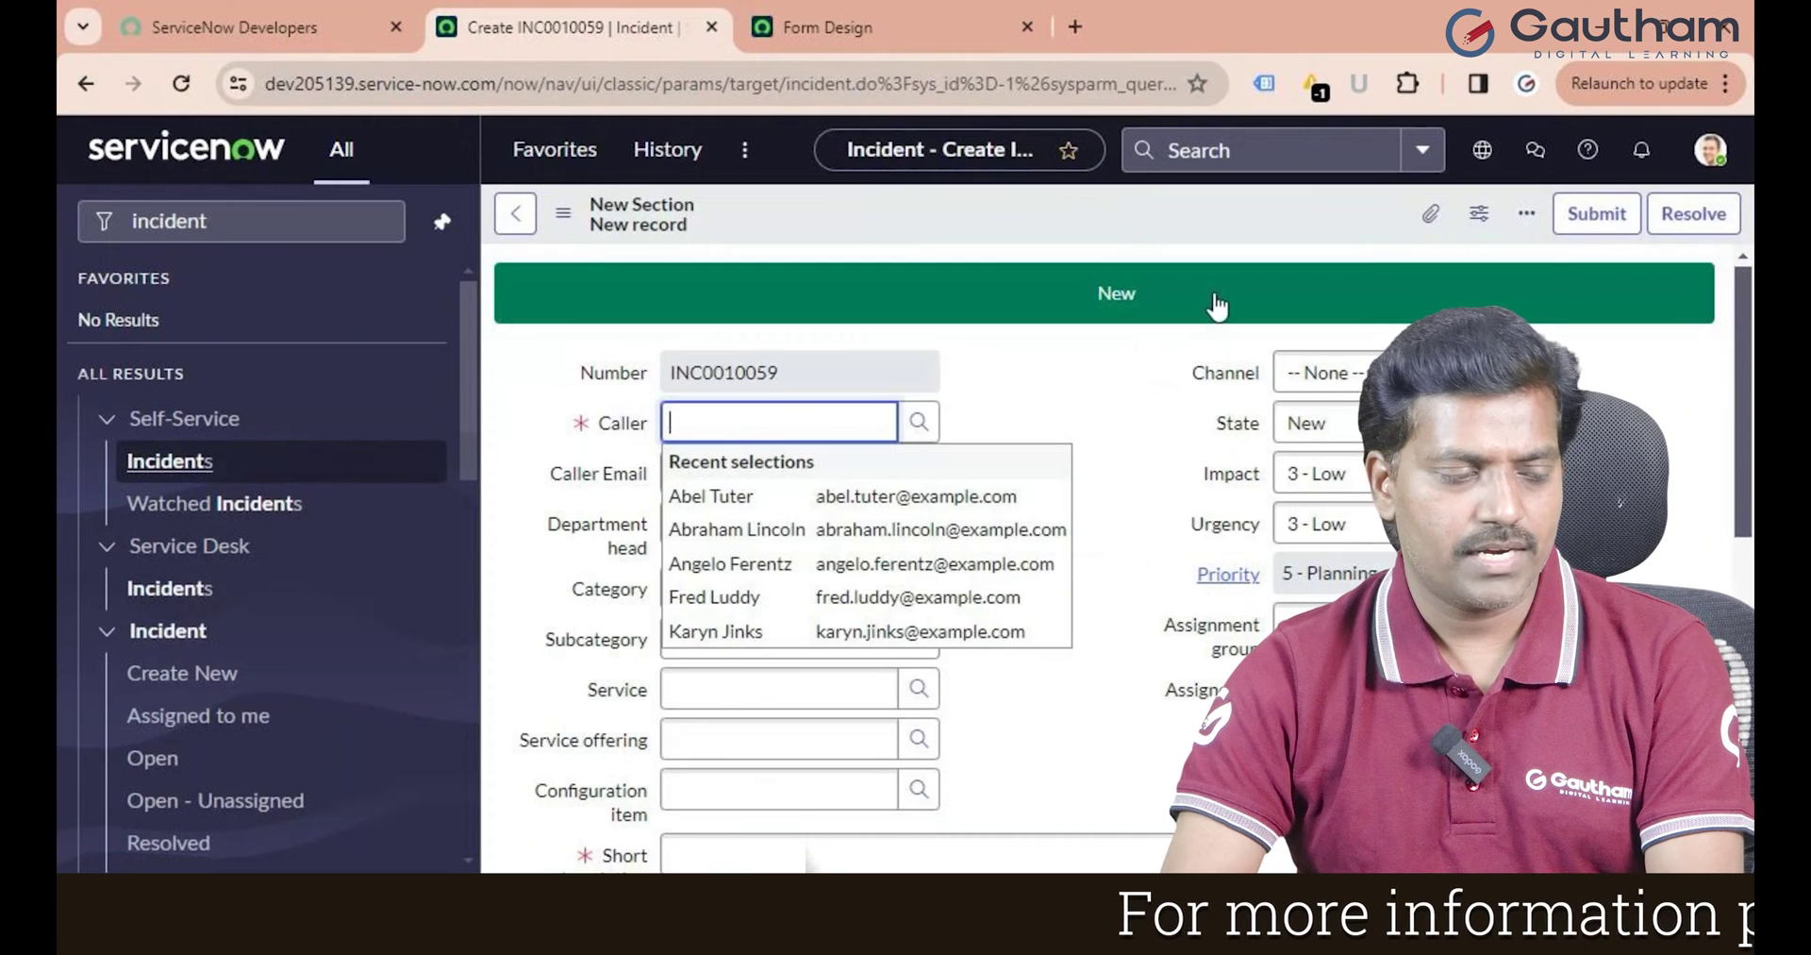
left_click(1123, 465)
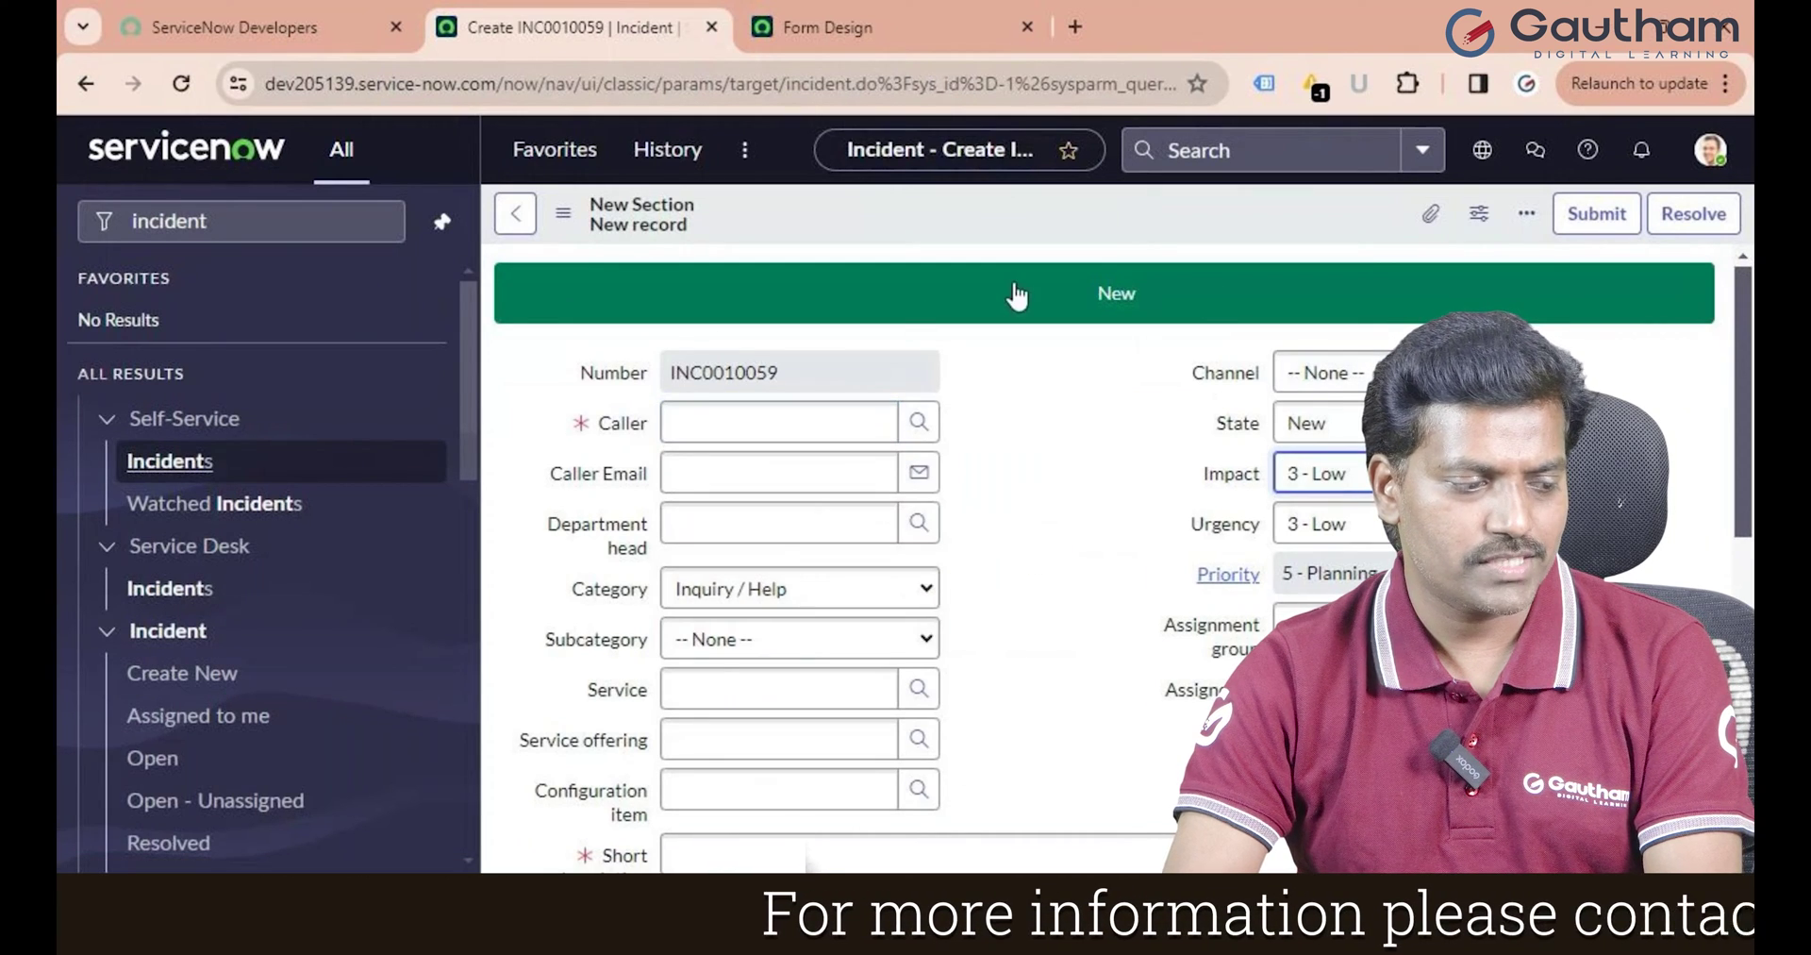
left_click(1356, 429)
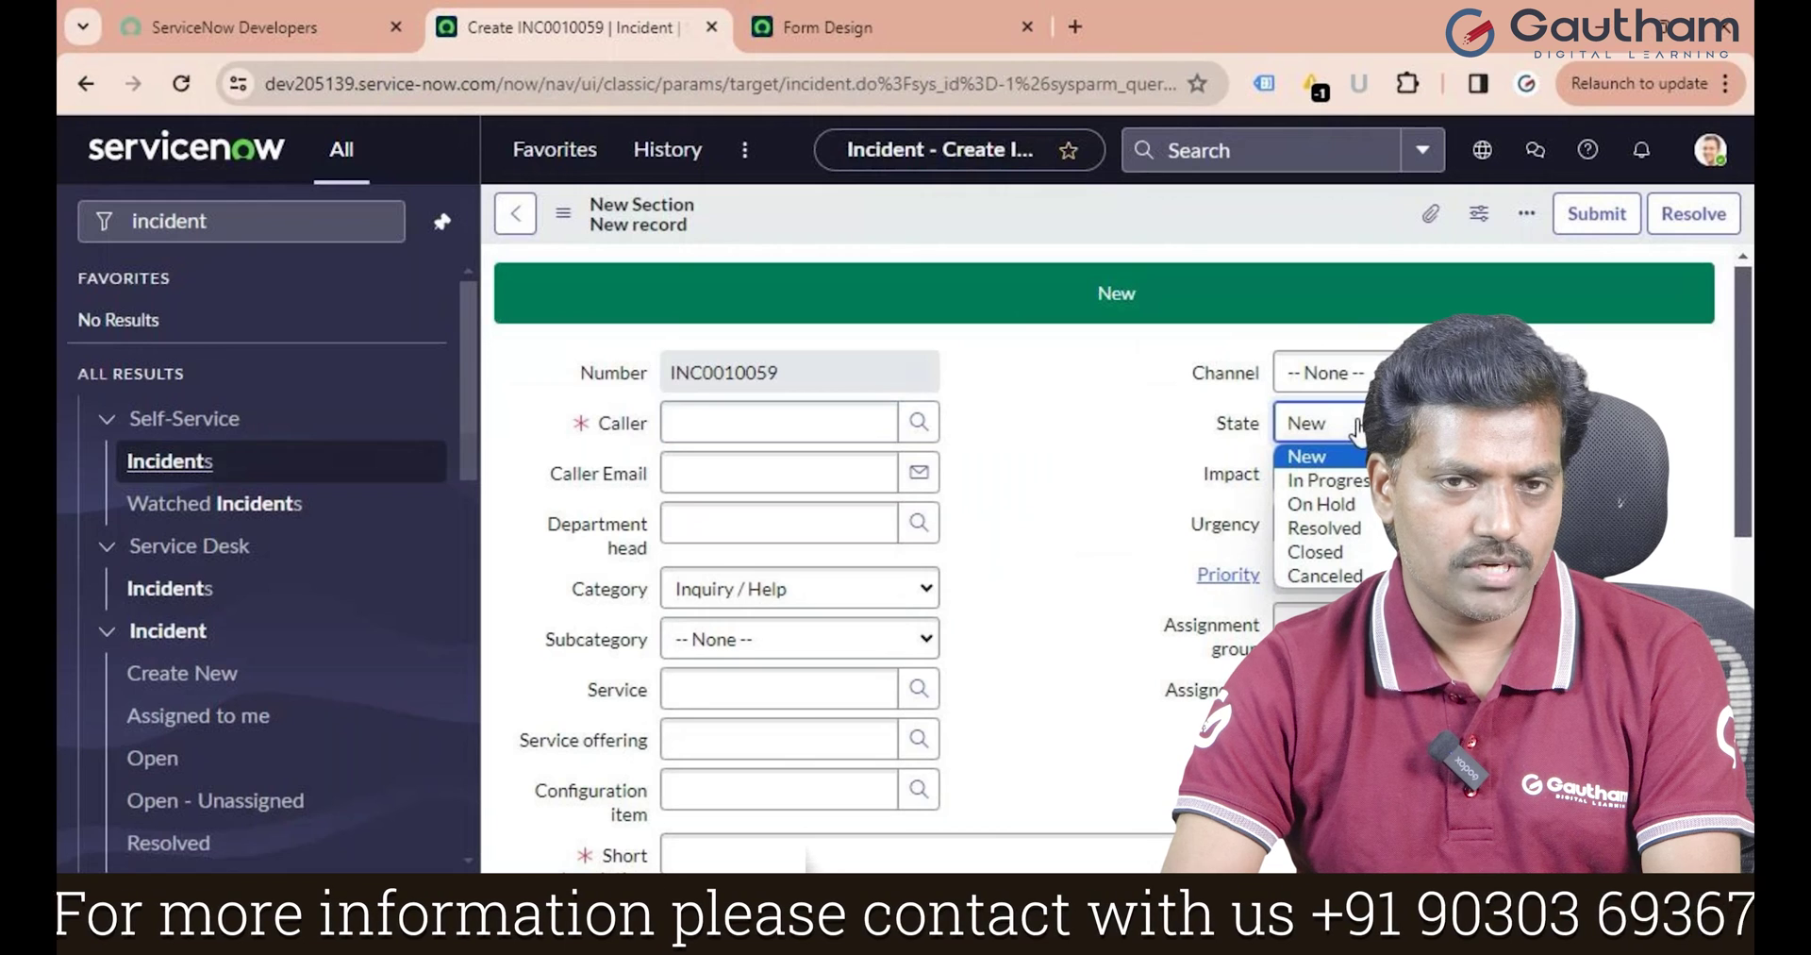
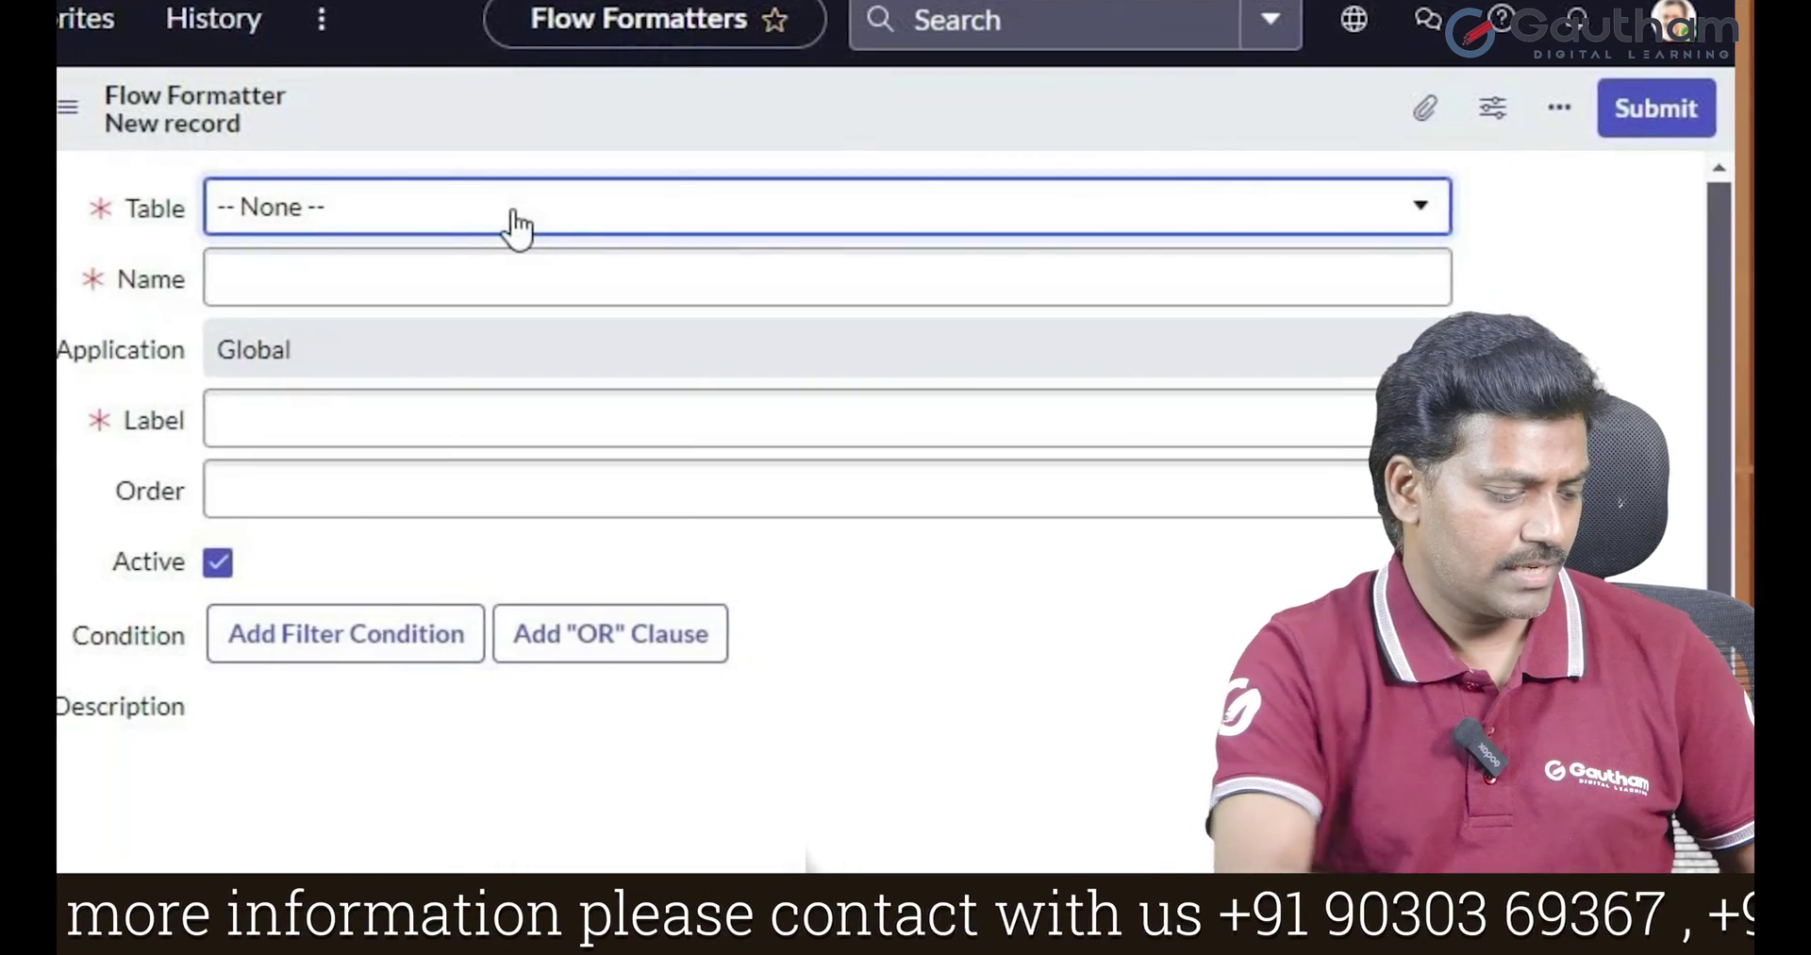
Set the new flow formatter's table to Incident [incident] and its order to 200
left_click(517, 224)
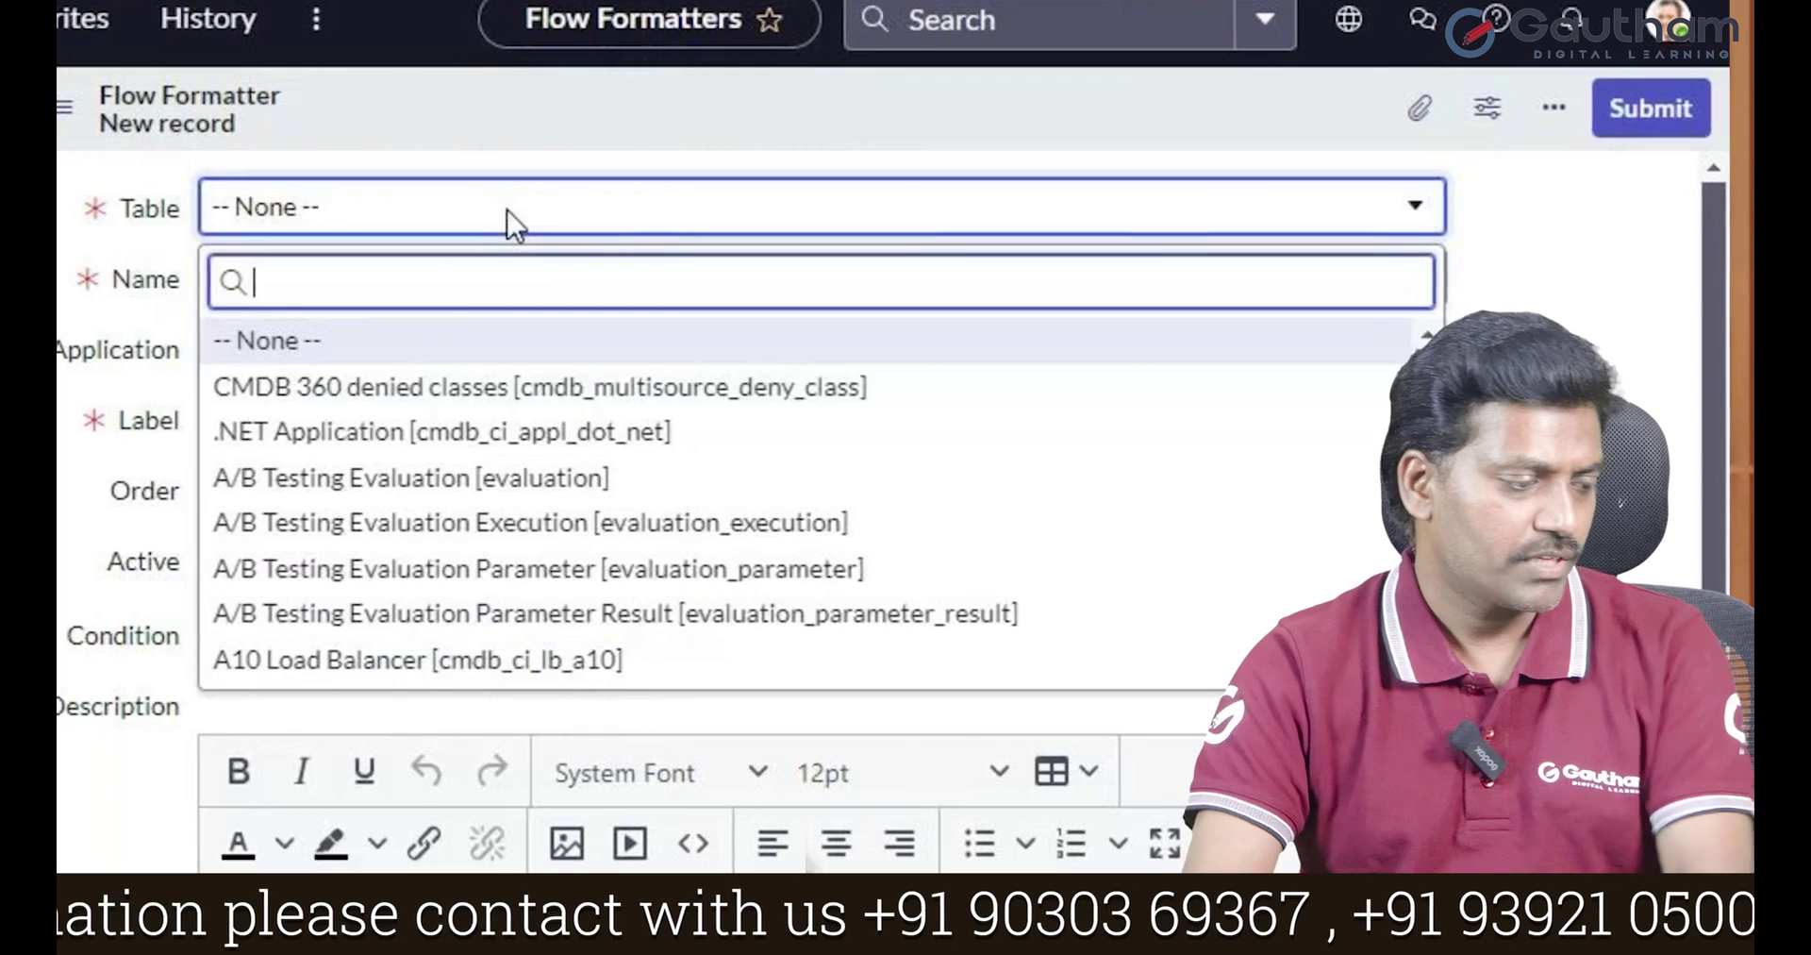
type("incident")
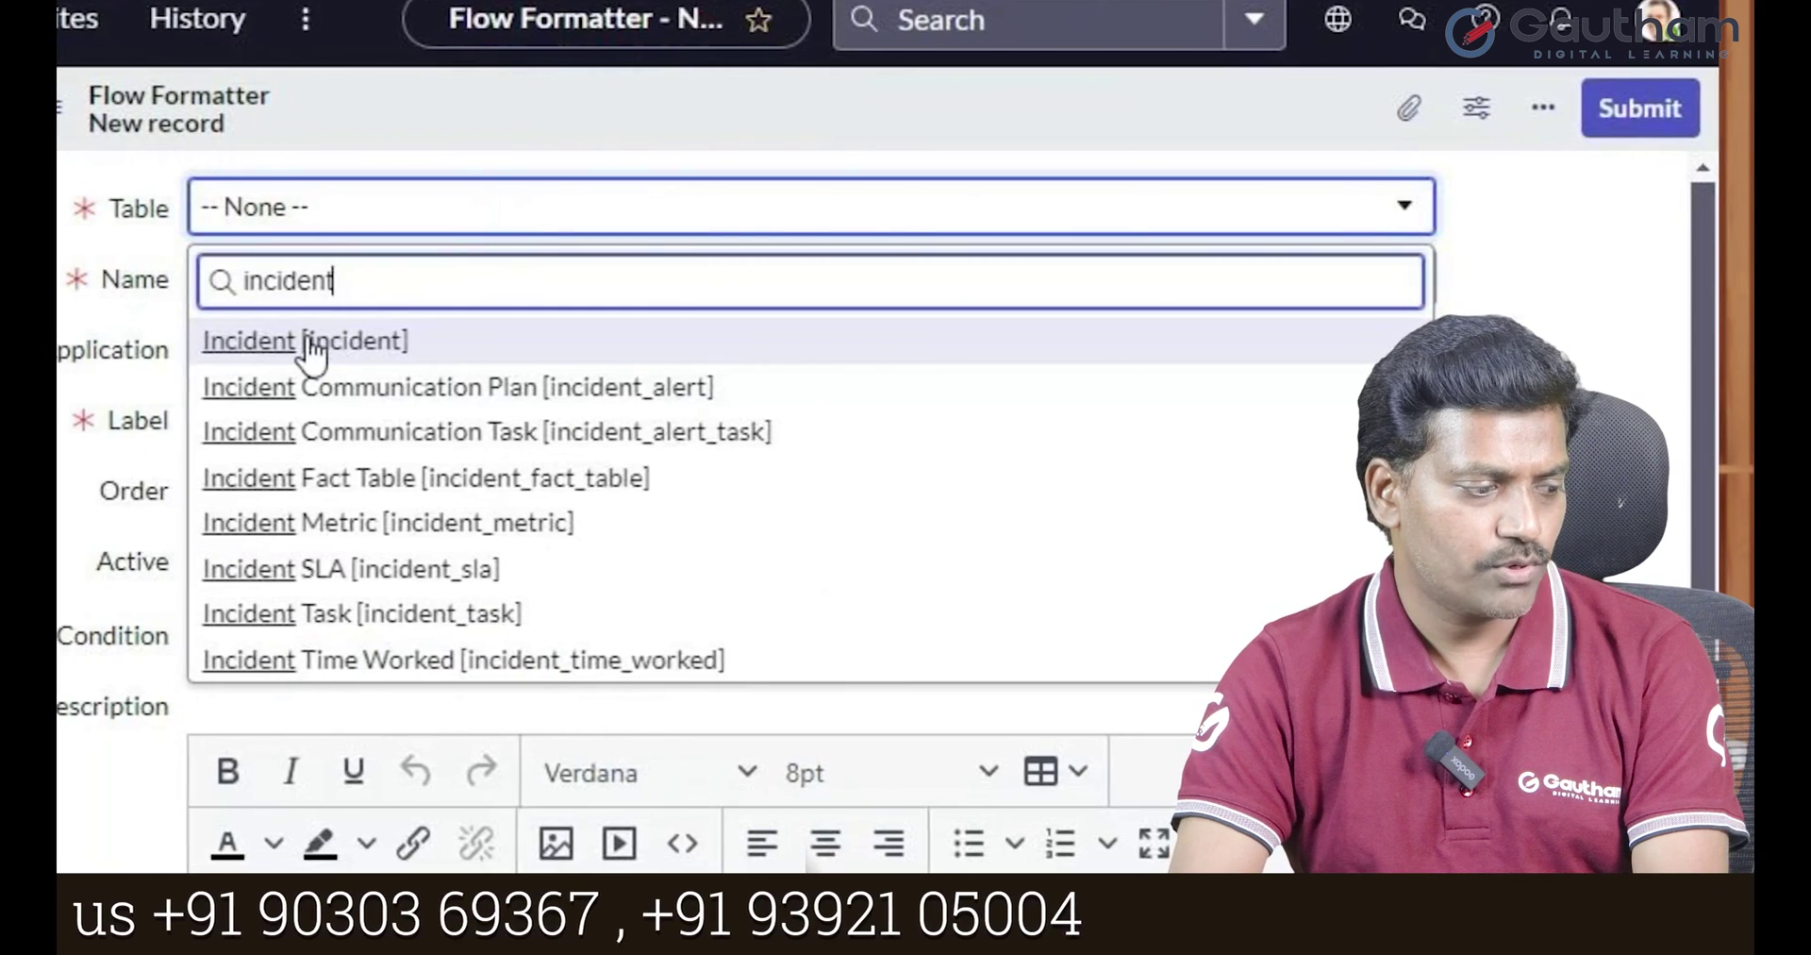
left_click(253, 345)
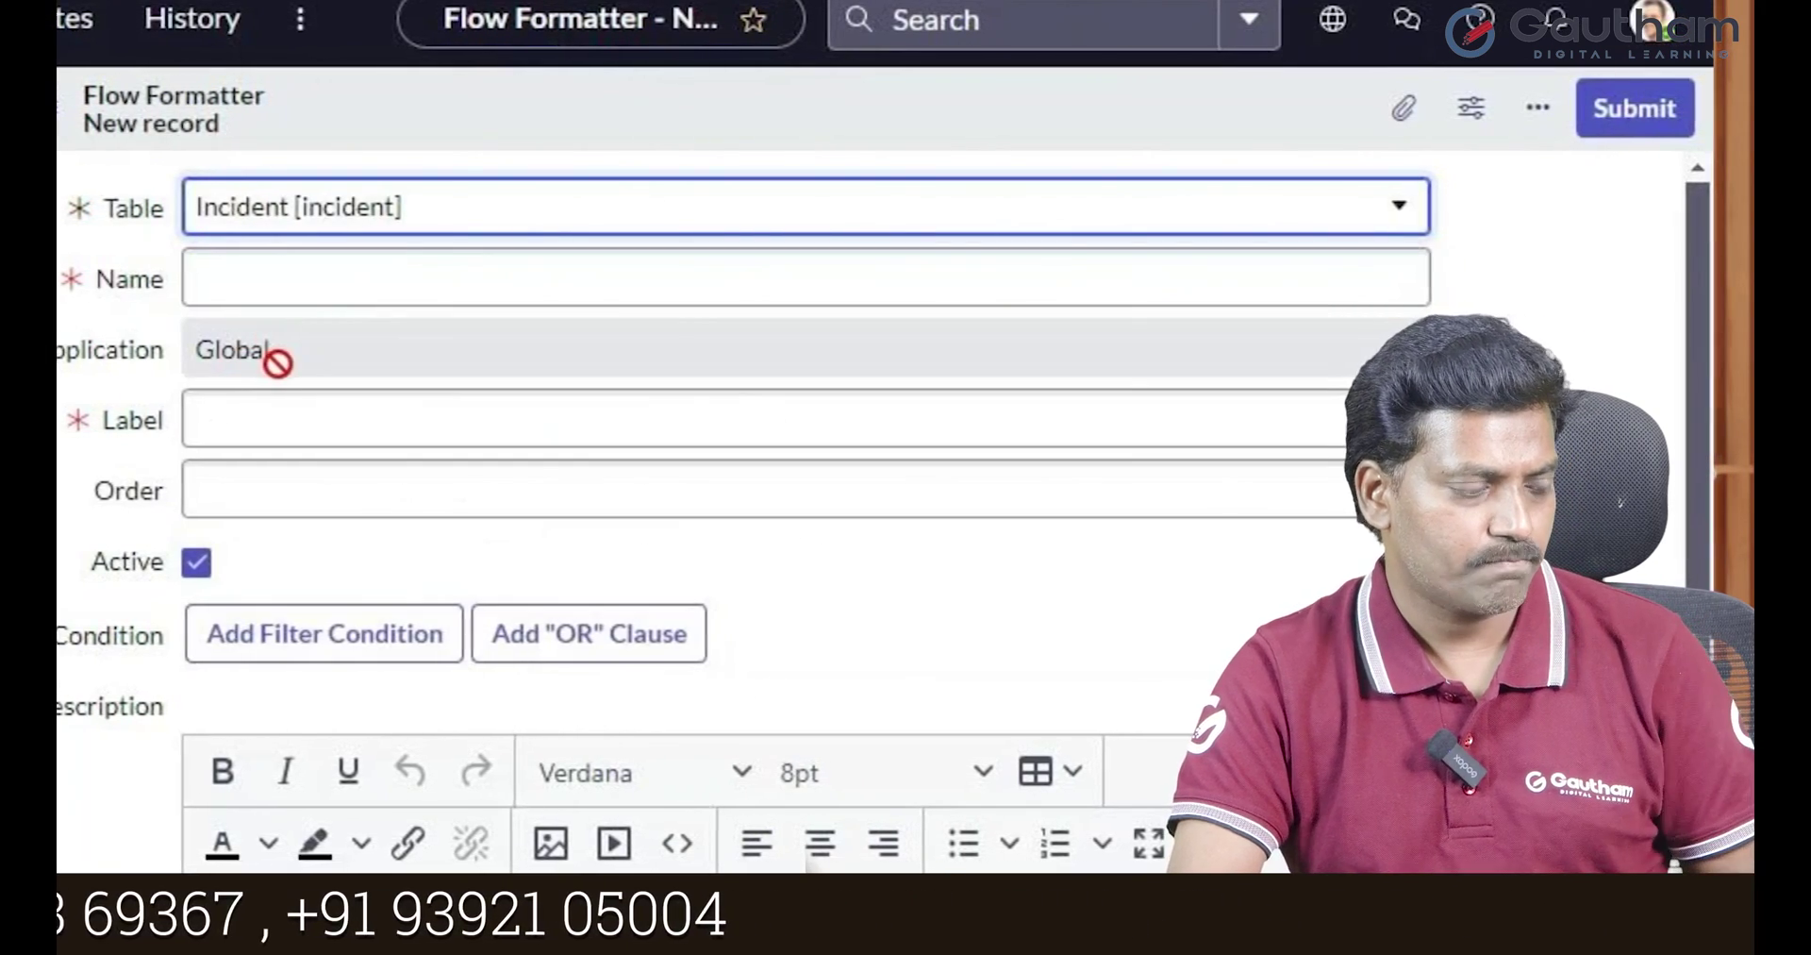
left_click(545, 501)
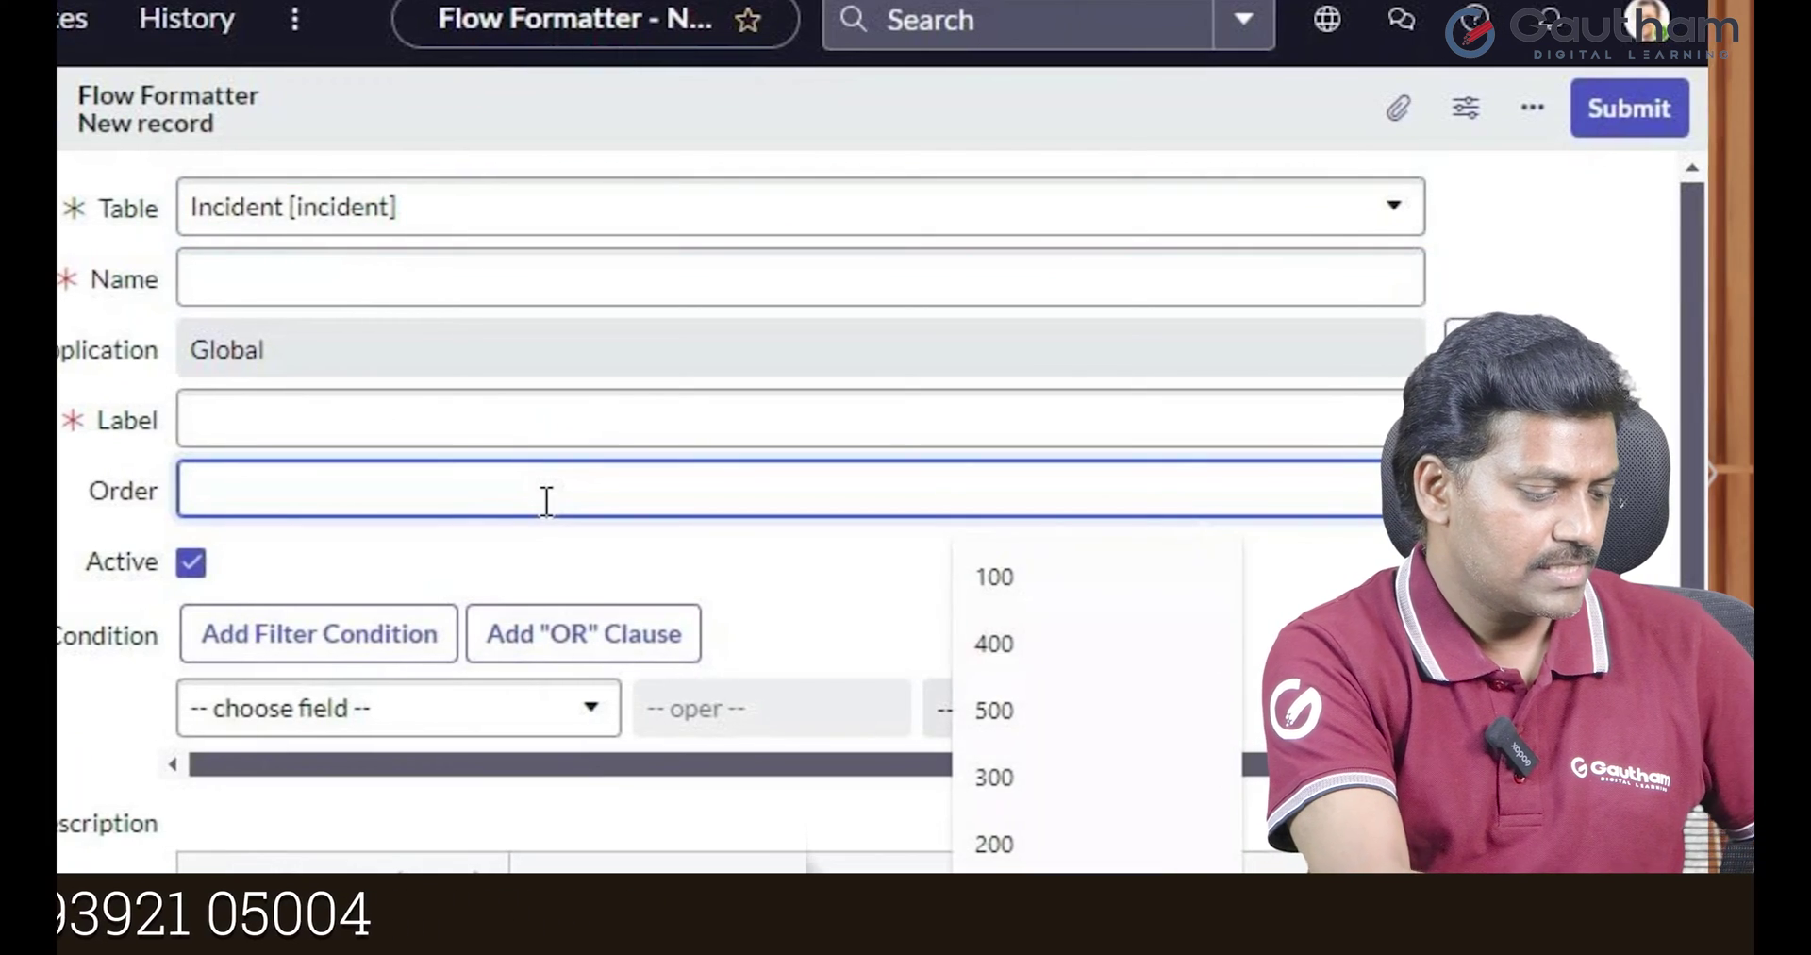
type("200")
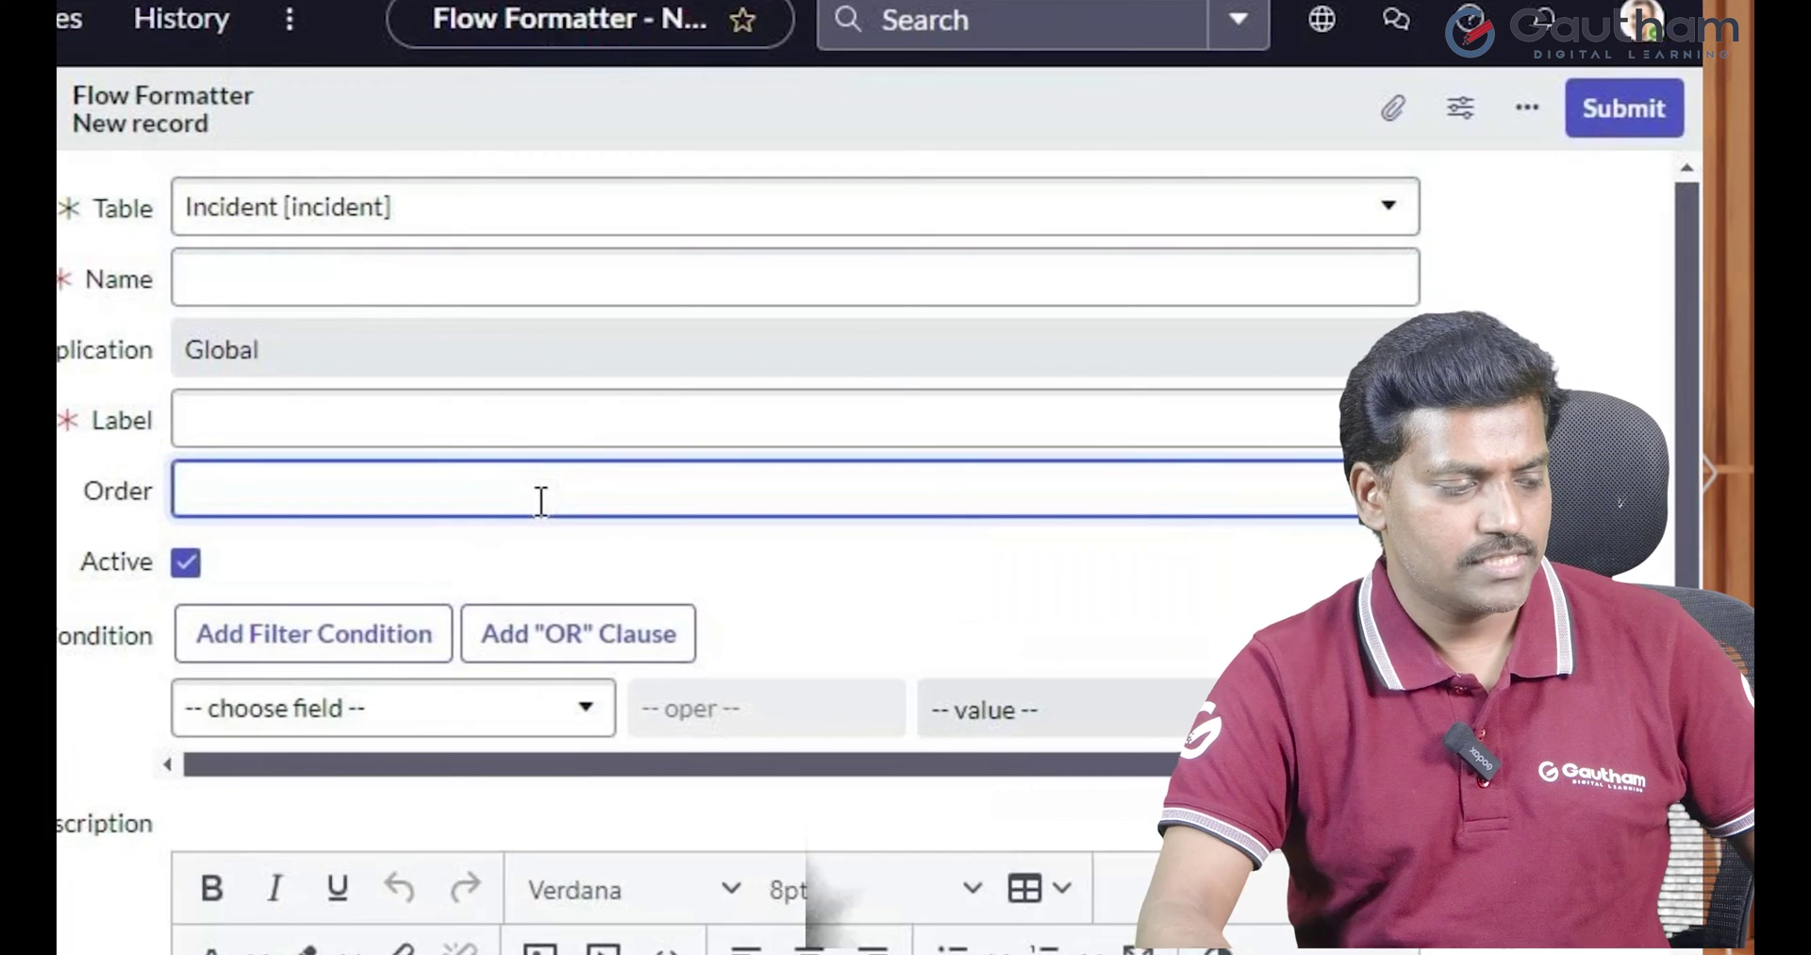
Set this flow formatter's condition to State is In Progress
scroll(1222, 546, "down", 2)
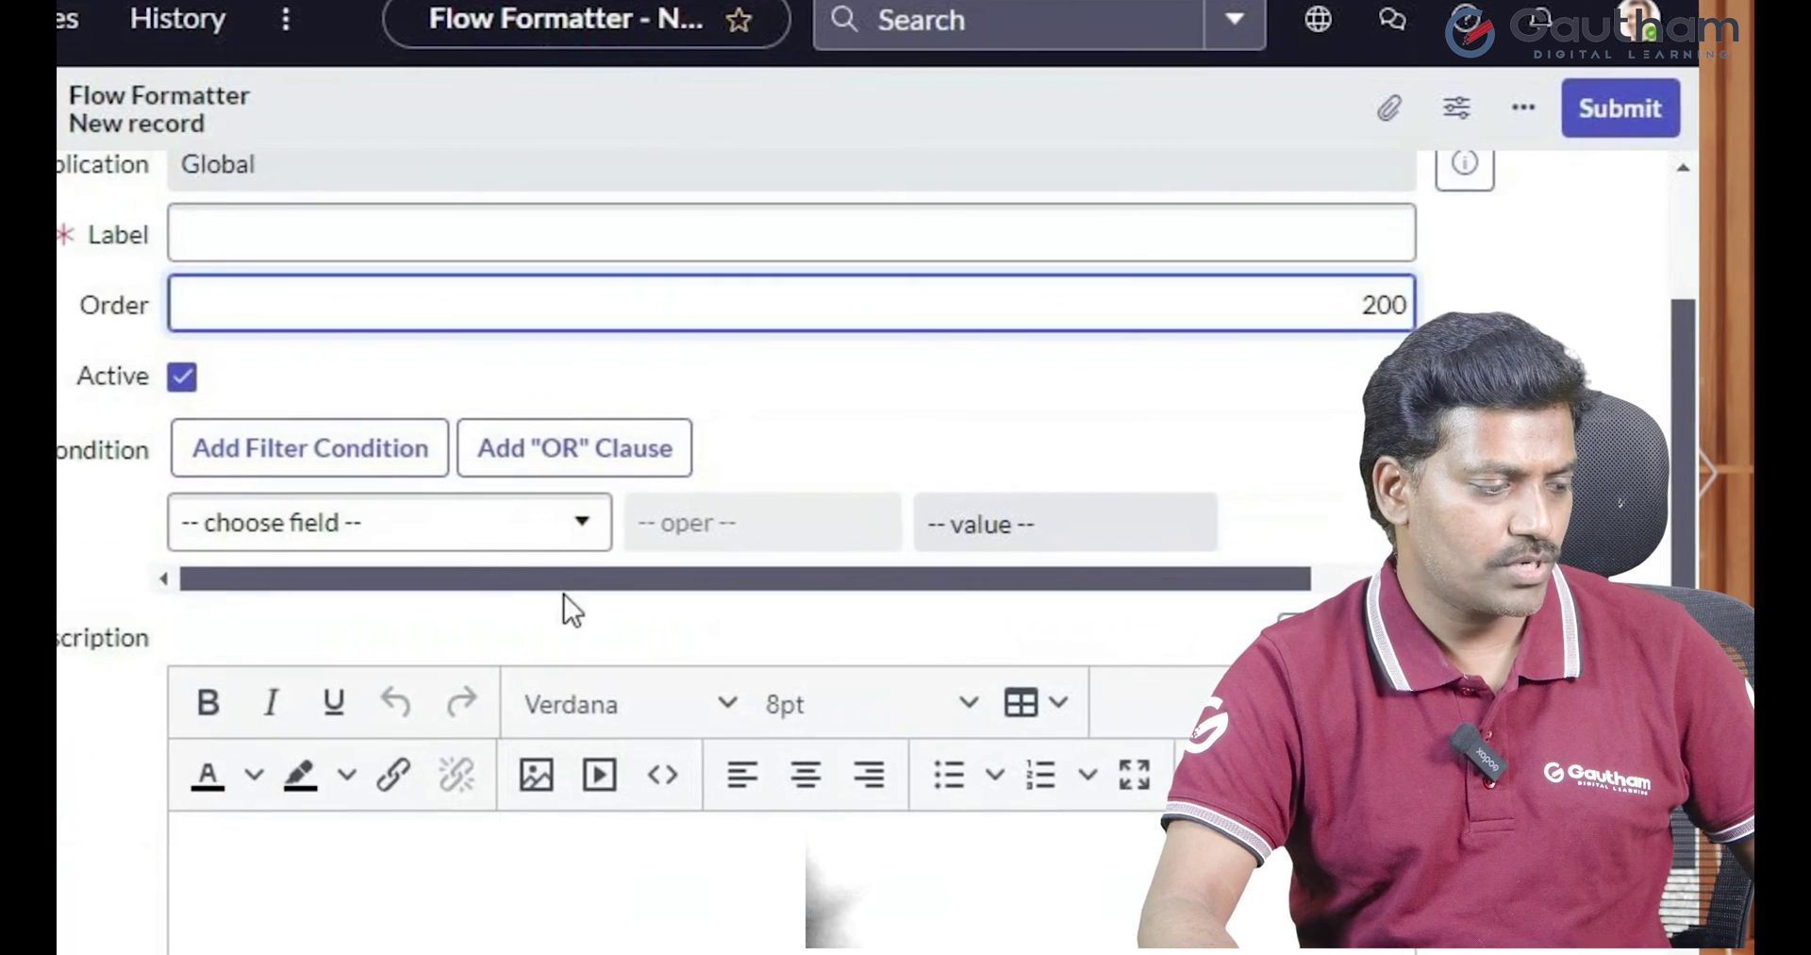
left_click(506, 541)
type("sta")
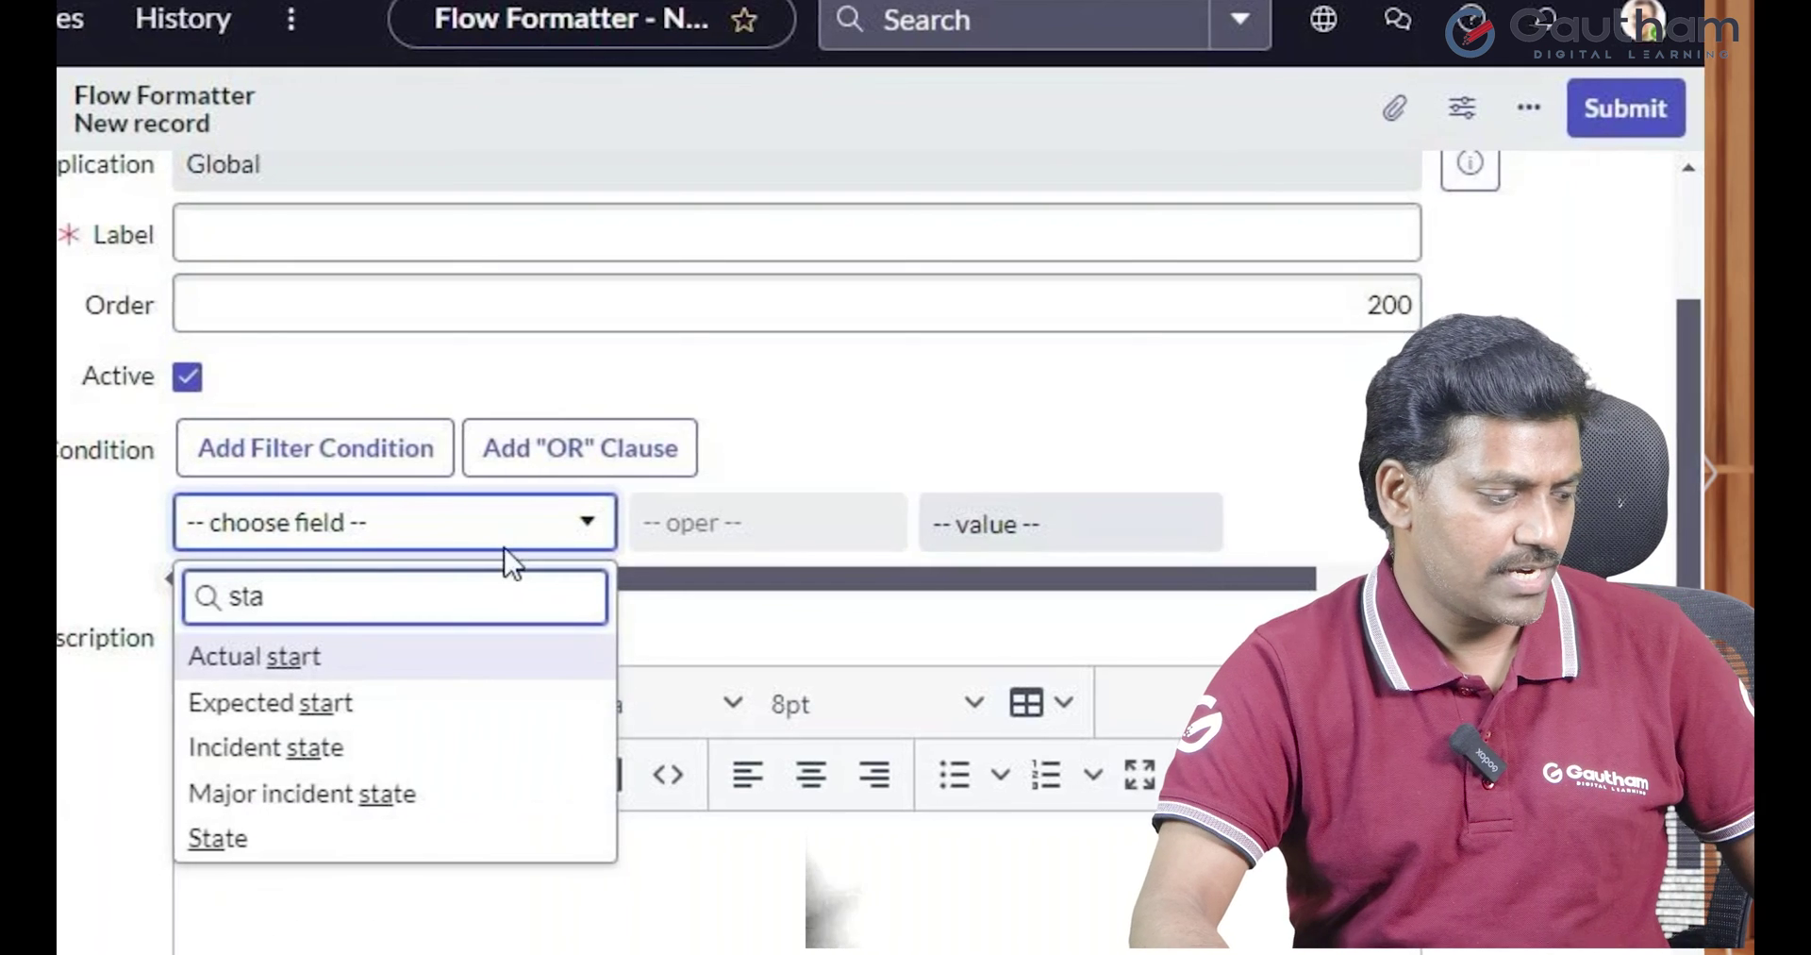
left_click(338, 843)
left_click(1100, 534)
left_click(1027, 647)
scroll(868, 557, "up", 1)
scroll(868, 556, "up", 1)
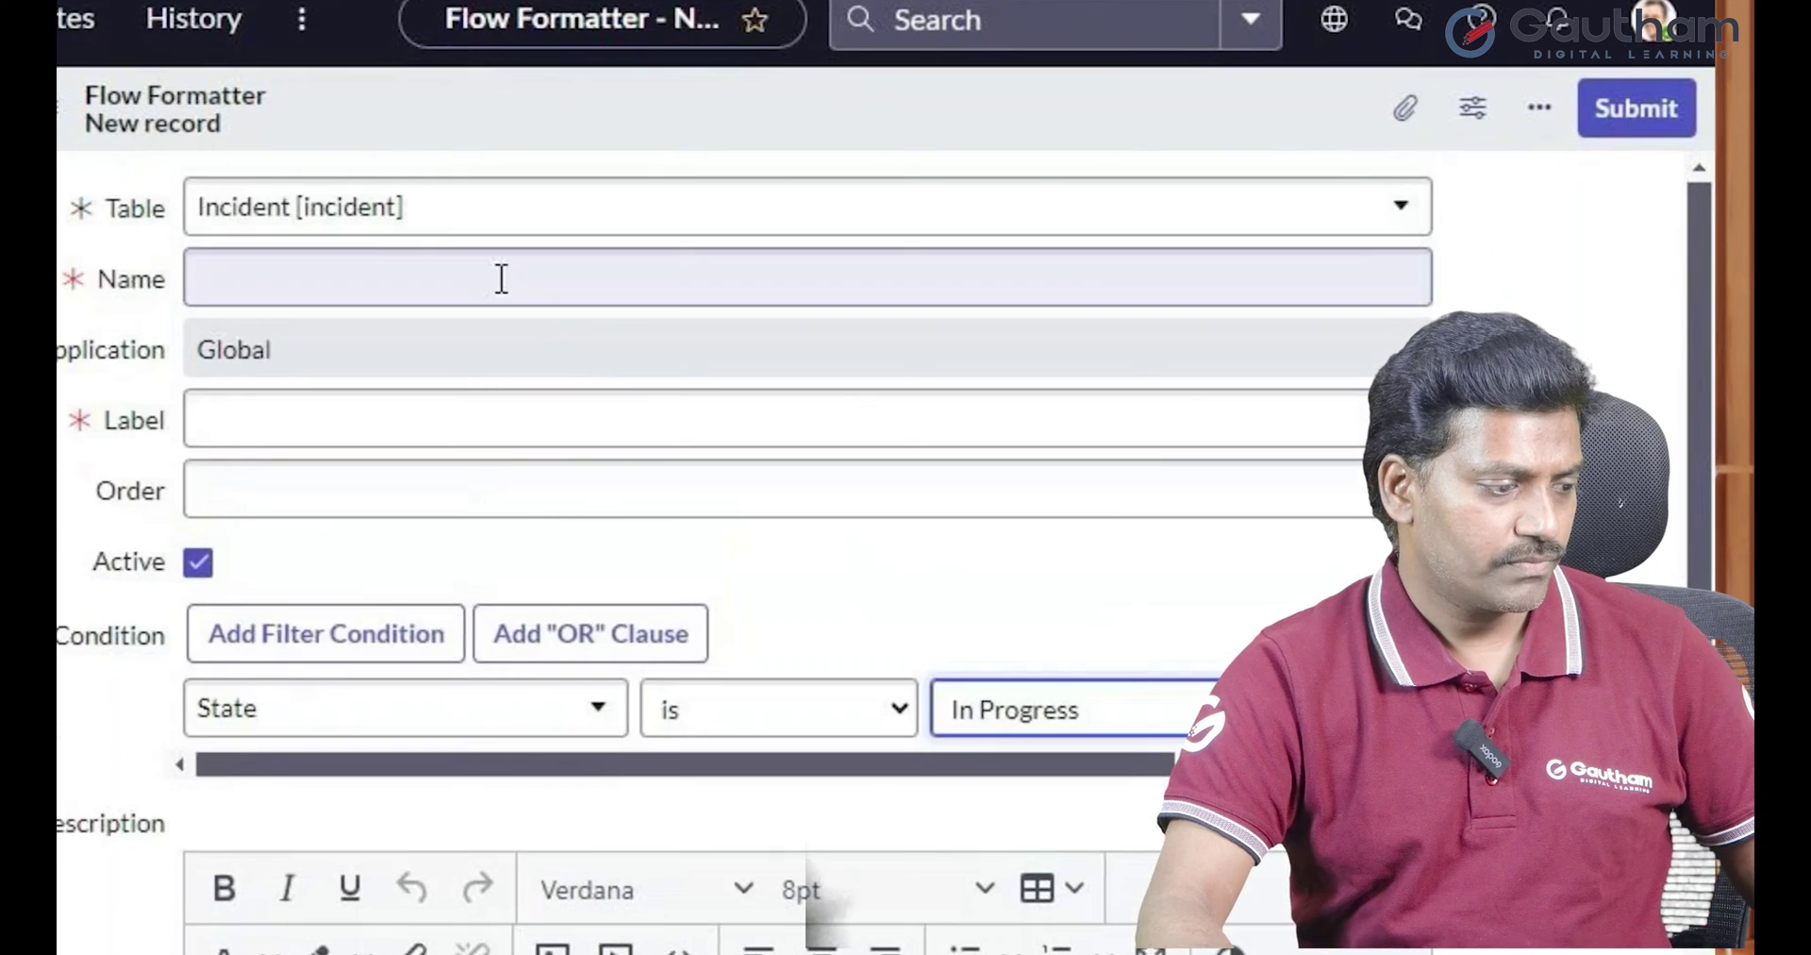
Enter In Progress as both the name and the label, and submit the flow formatter record
left_click(501, 279)
type("In Progress")
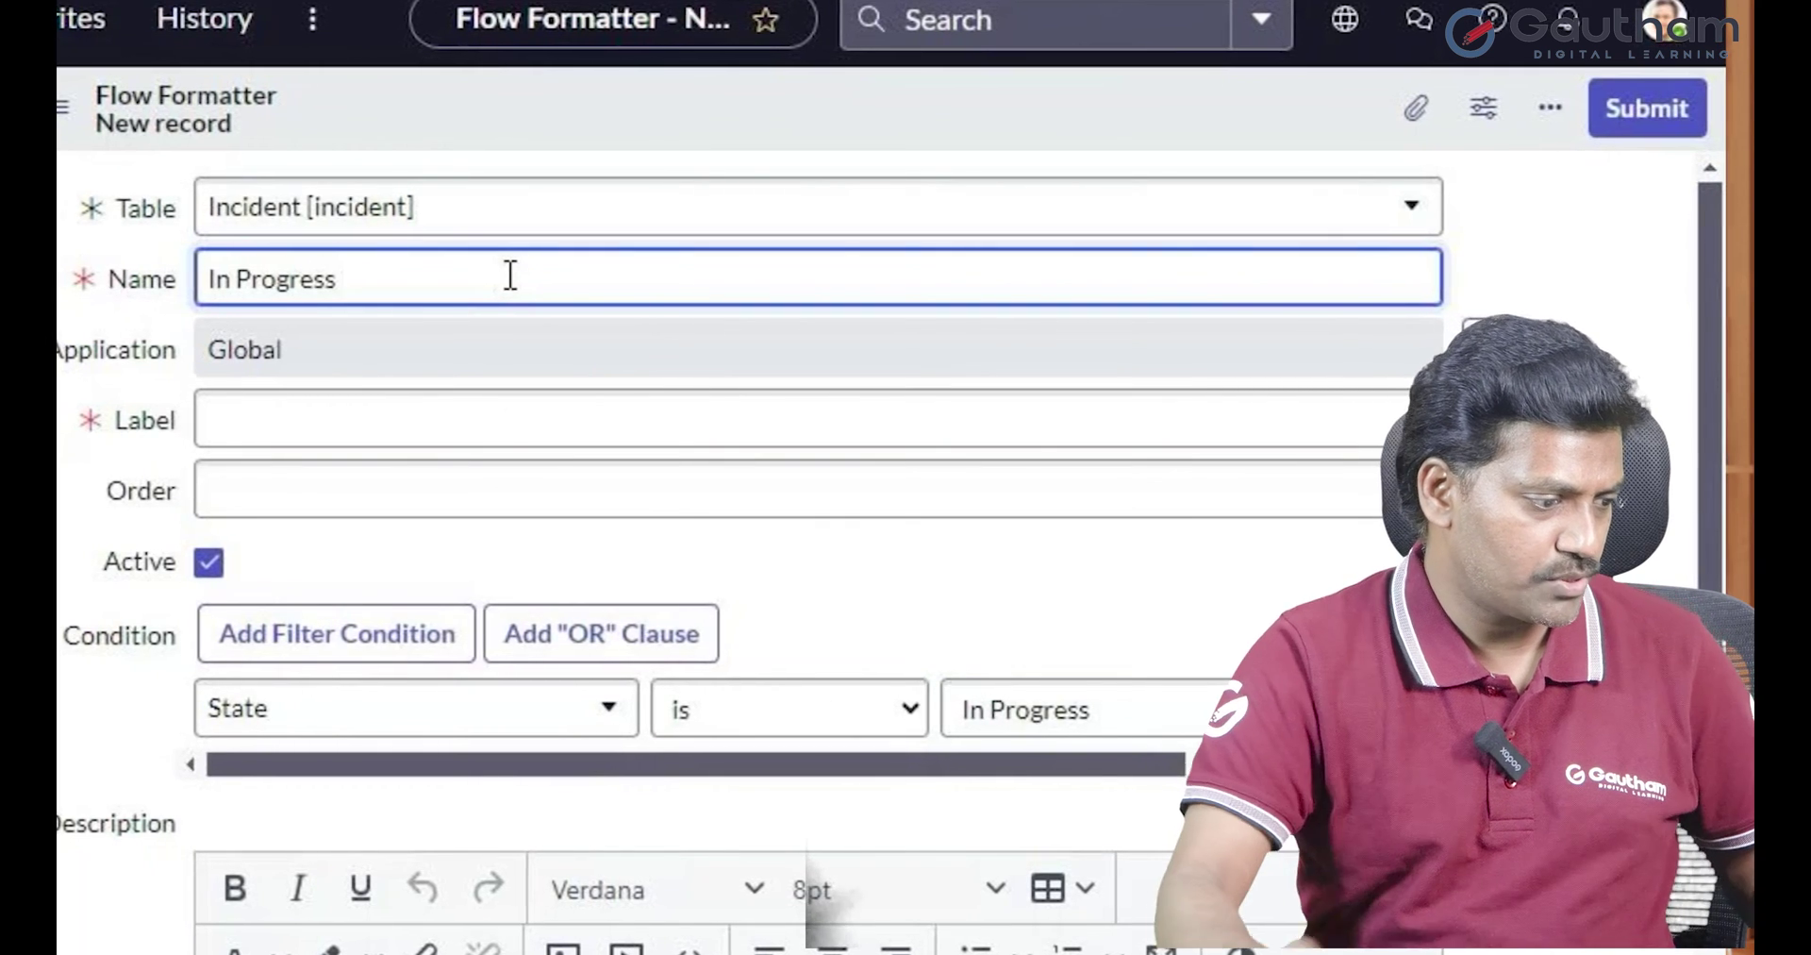
key("ctrl+a")
left_click(295, 403)
type("In Progress")
left_click(872, 530)
scroll(971, 533, "down", 1)
scroll(1226, 453, "up", 1)
left_click(1662, 109)
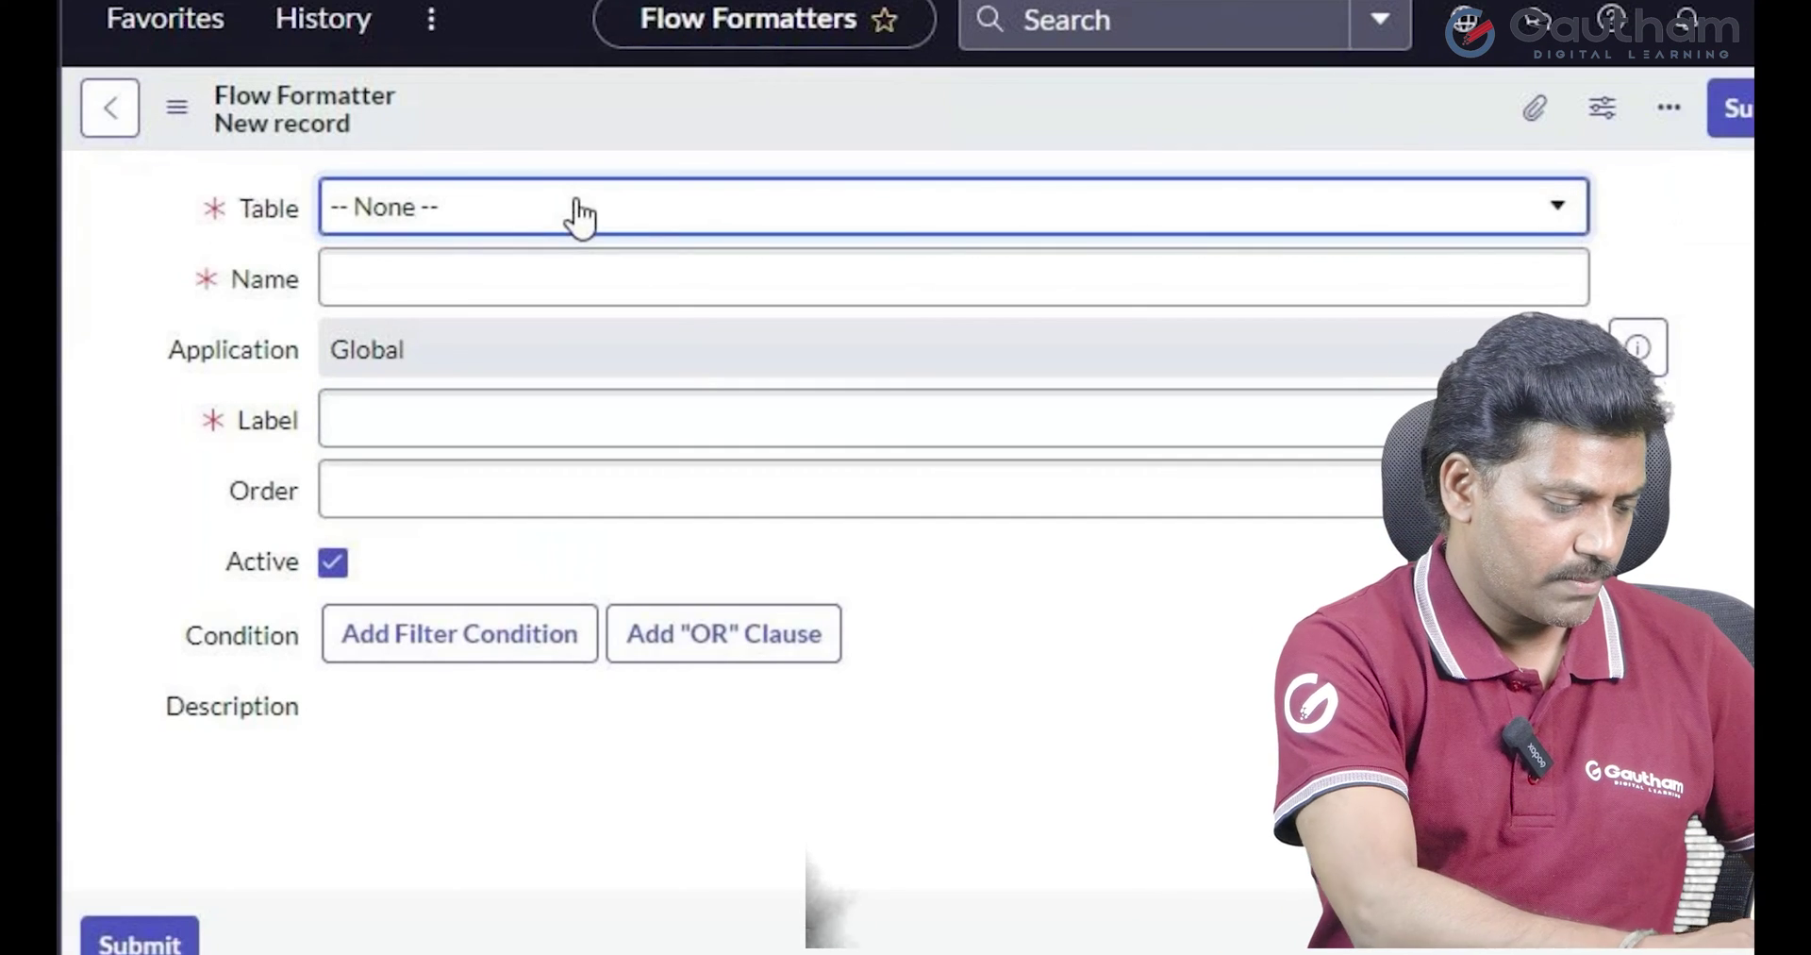
Set the new flow formatter's table to Incident [incident] and enter On Hold as both the name and the label
left_click(578, 215)
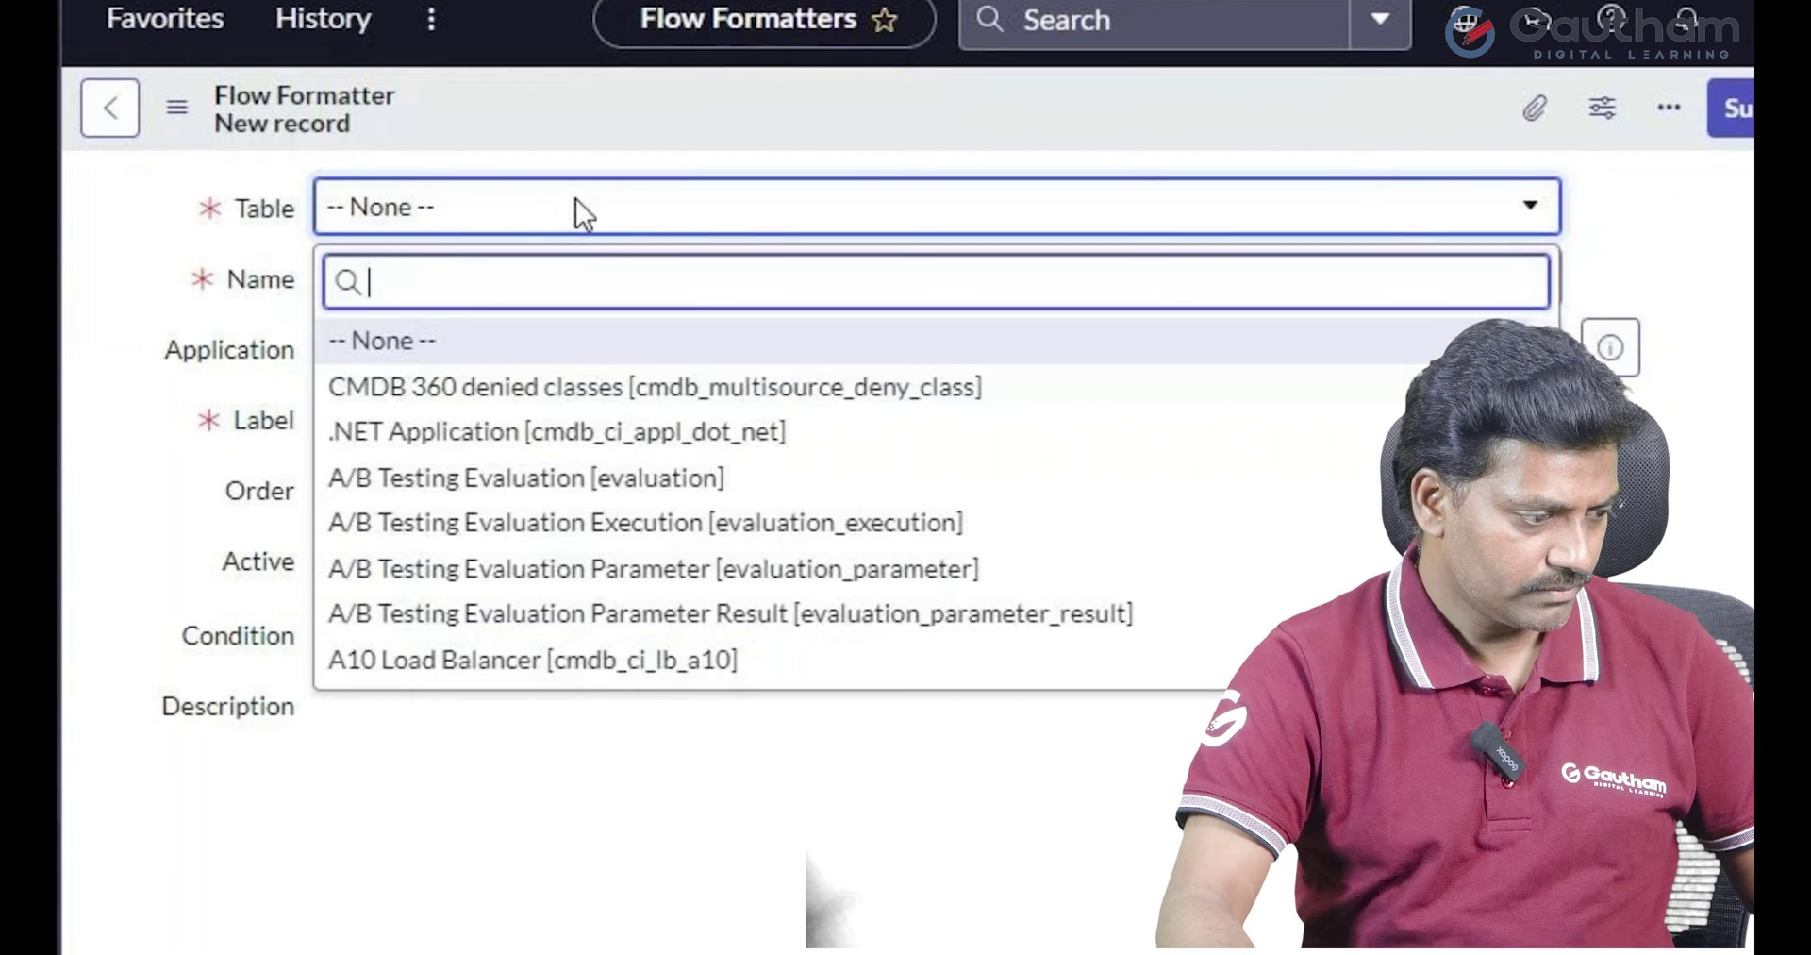
type("incident")
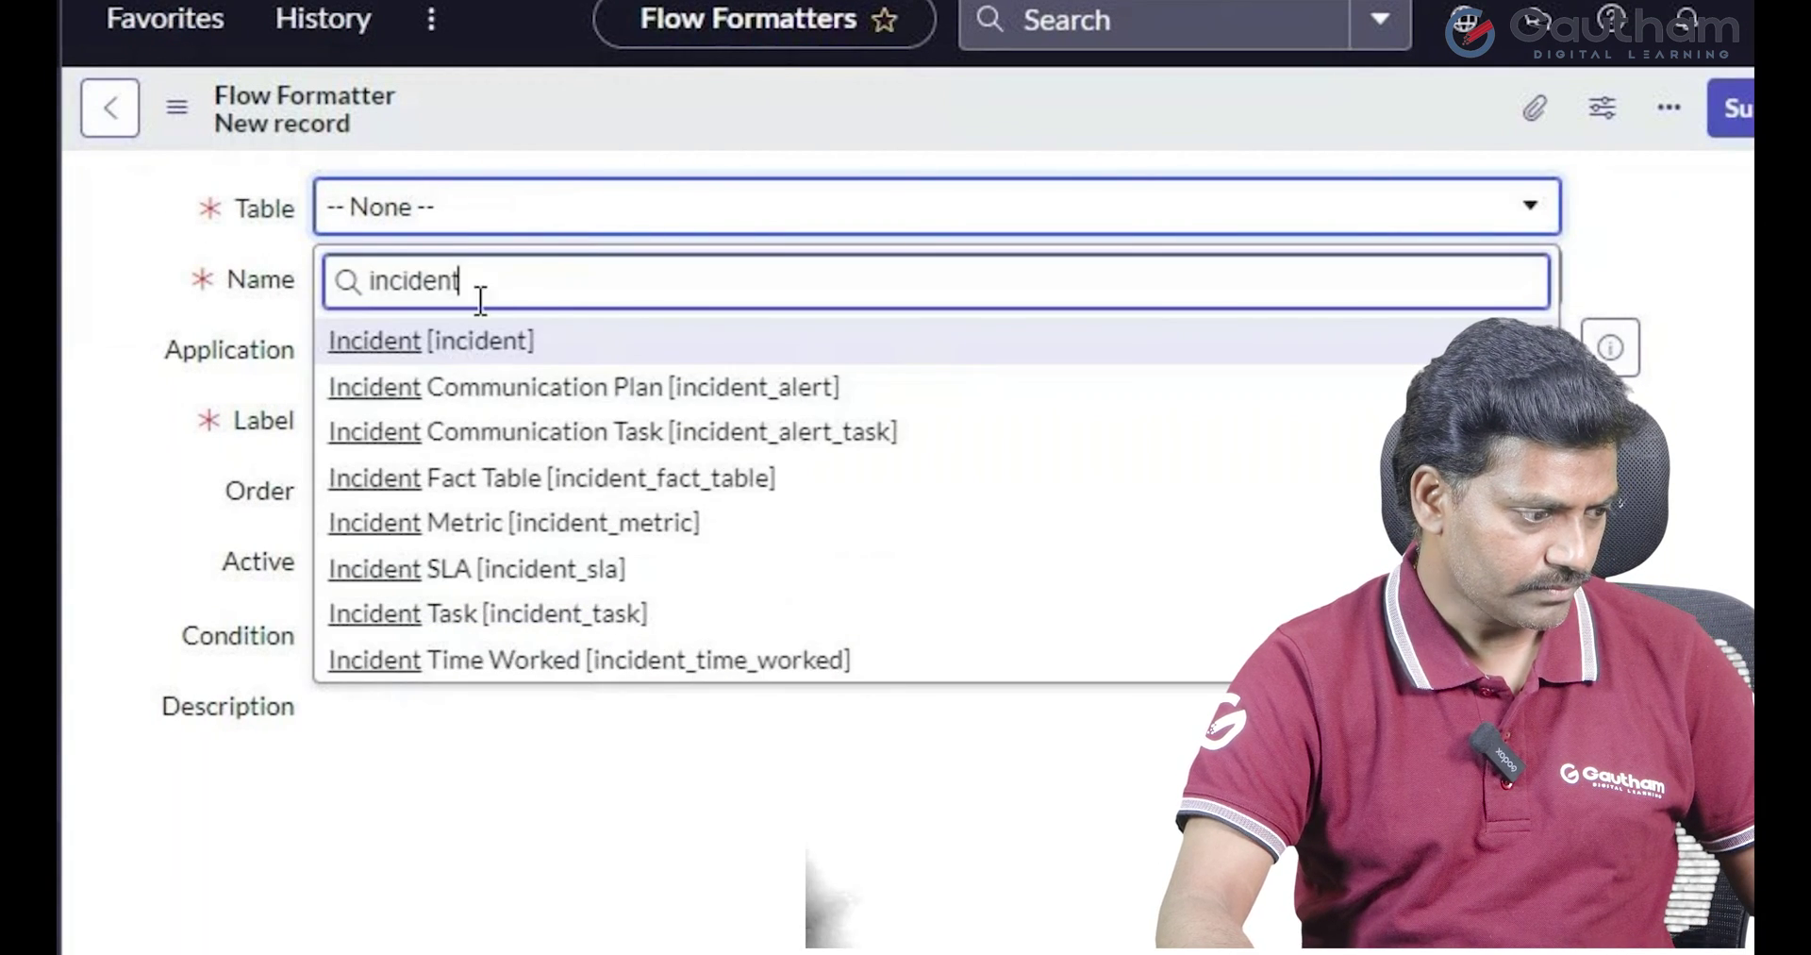
left_click(477, 340)
left_click(559, 280)
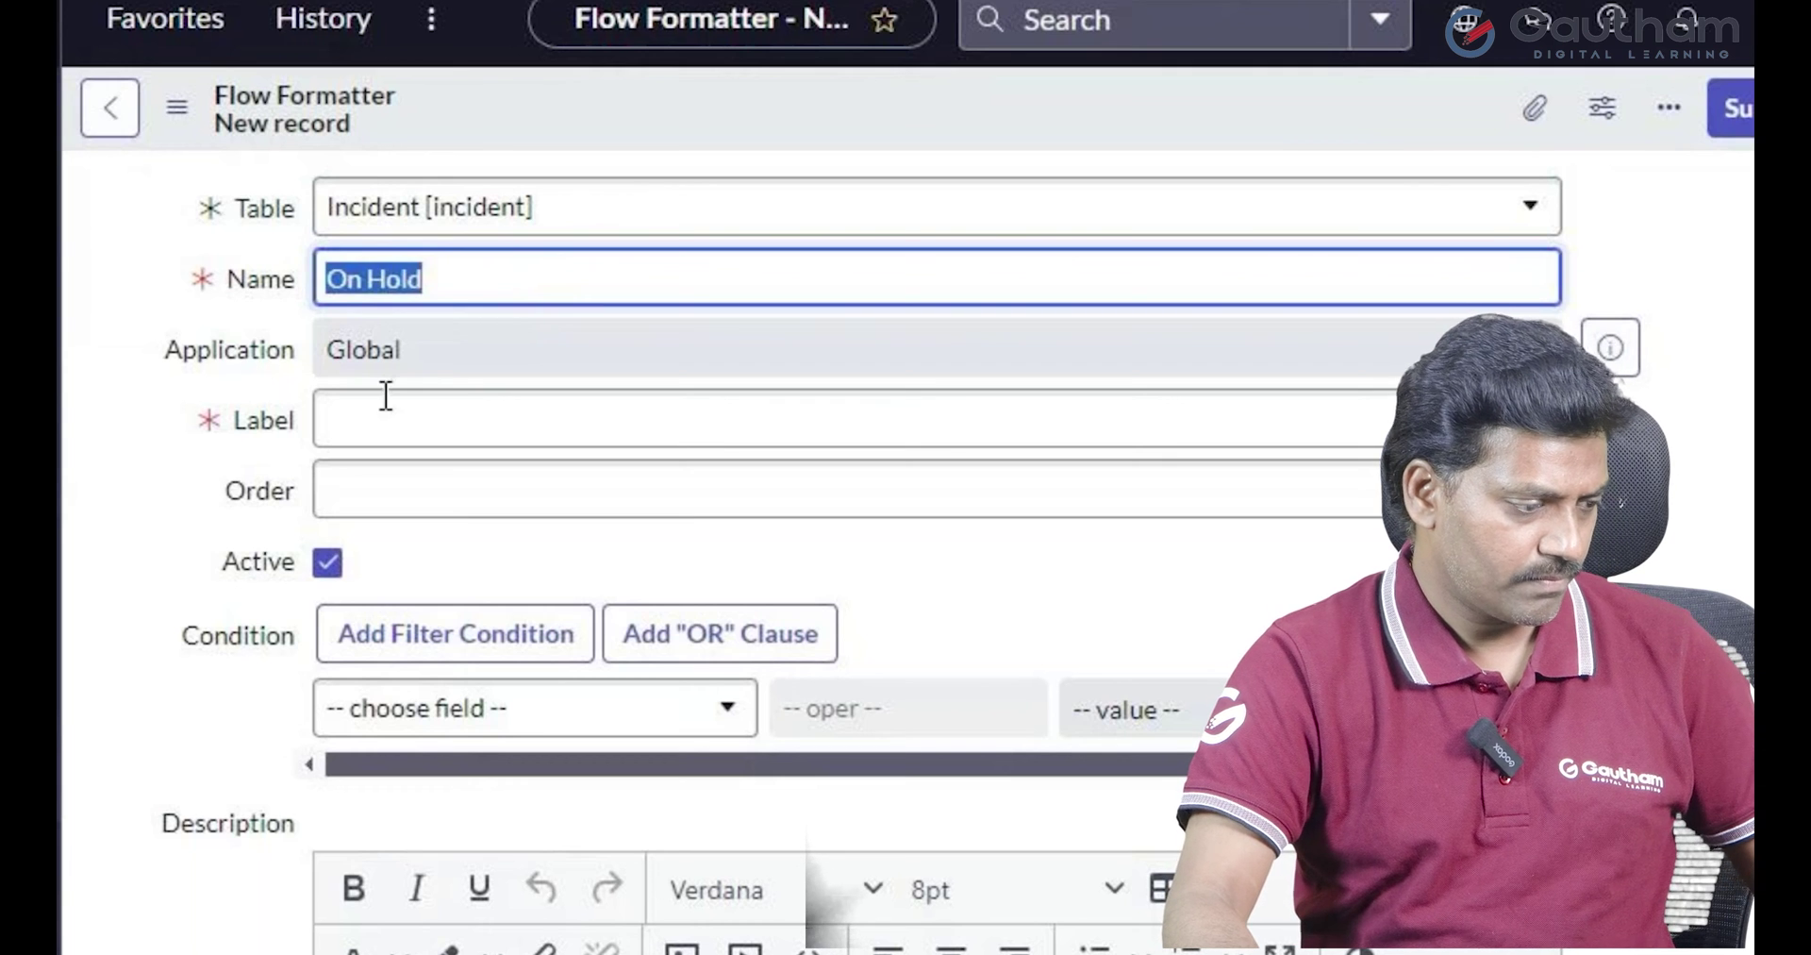
left_click(473, 423)
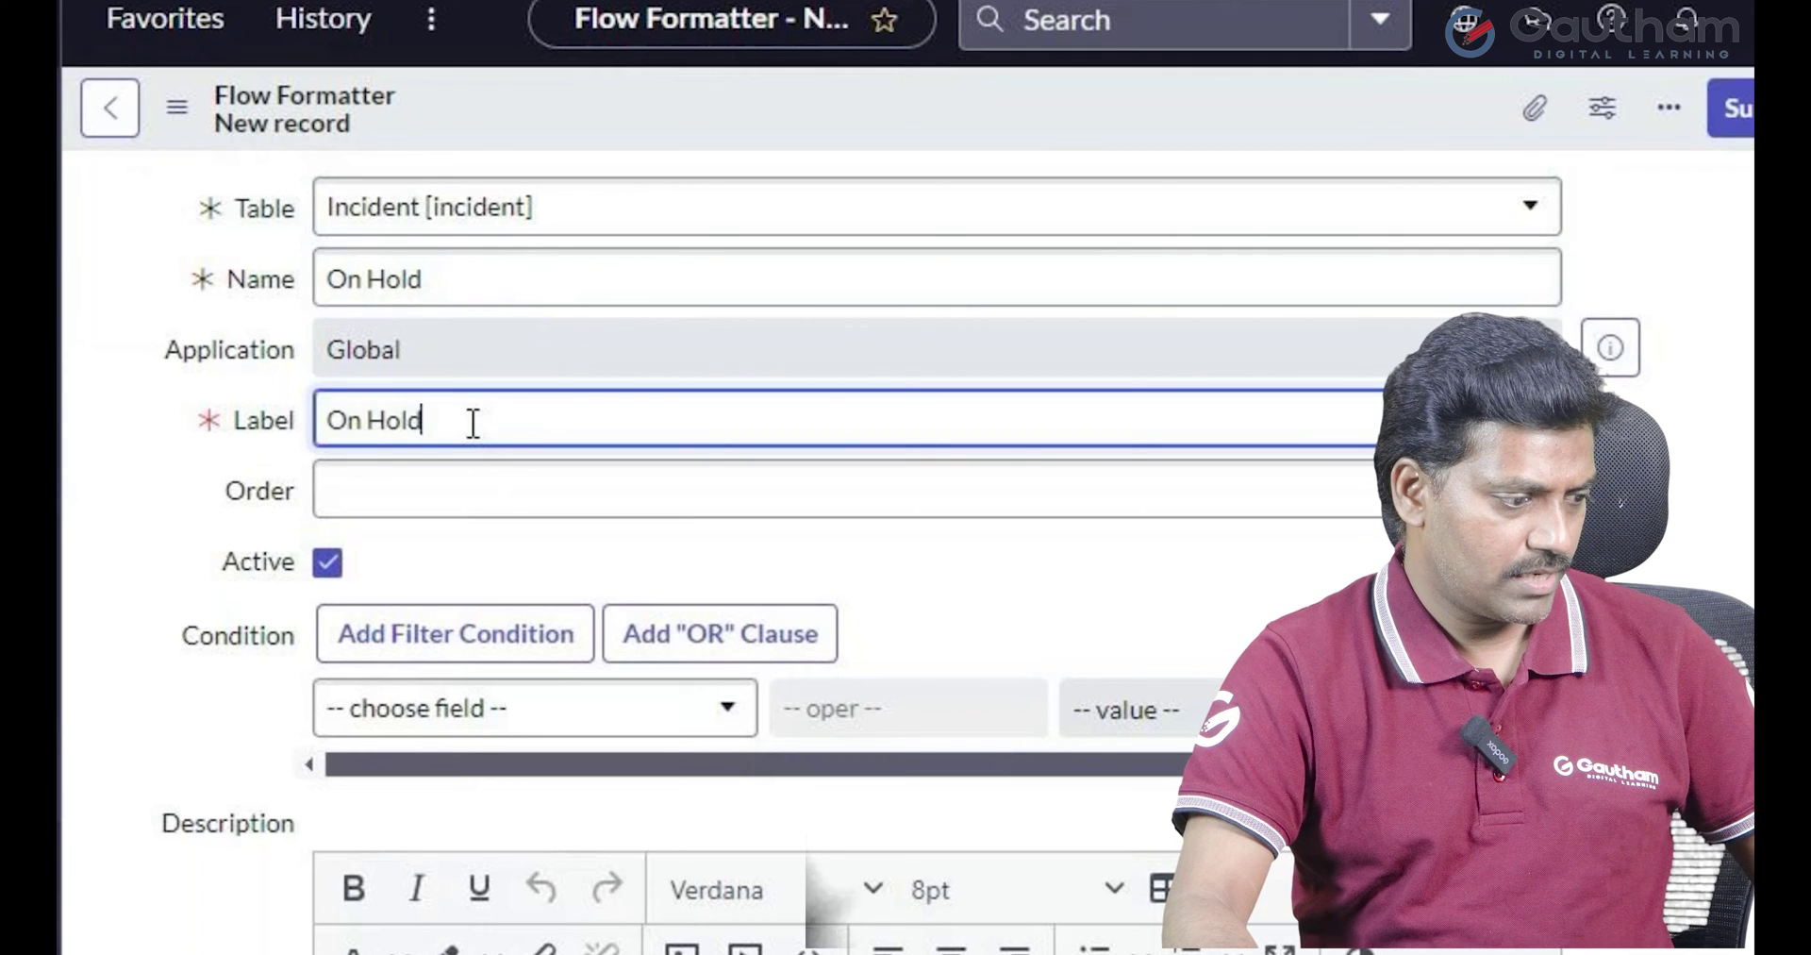
left_click(511, 491)
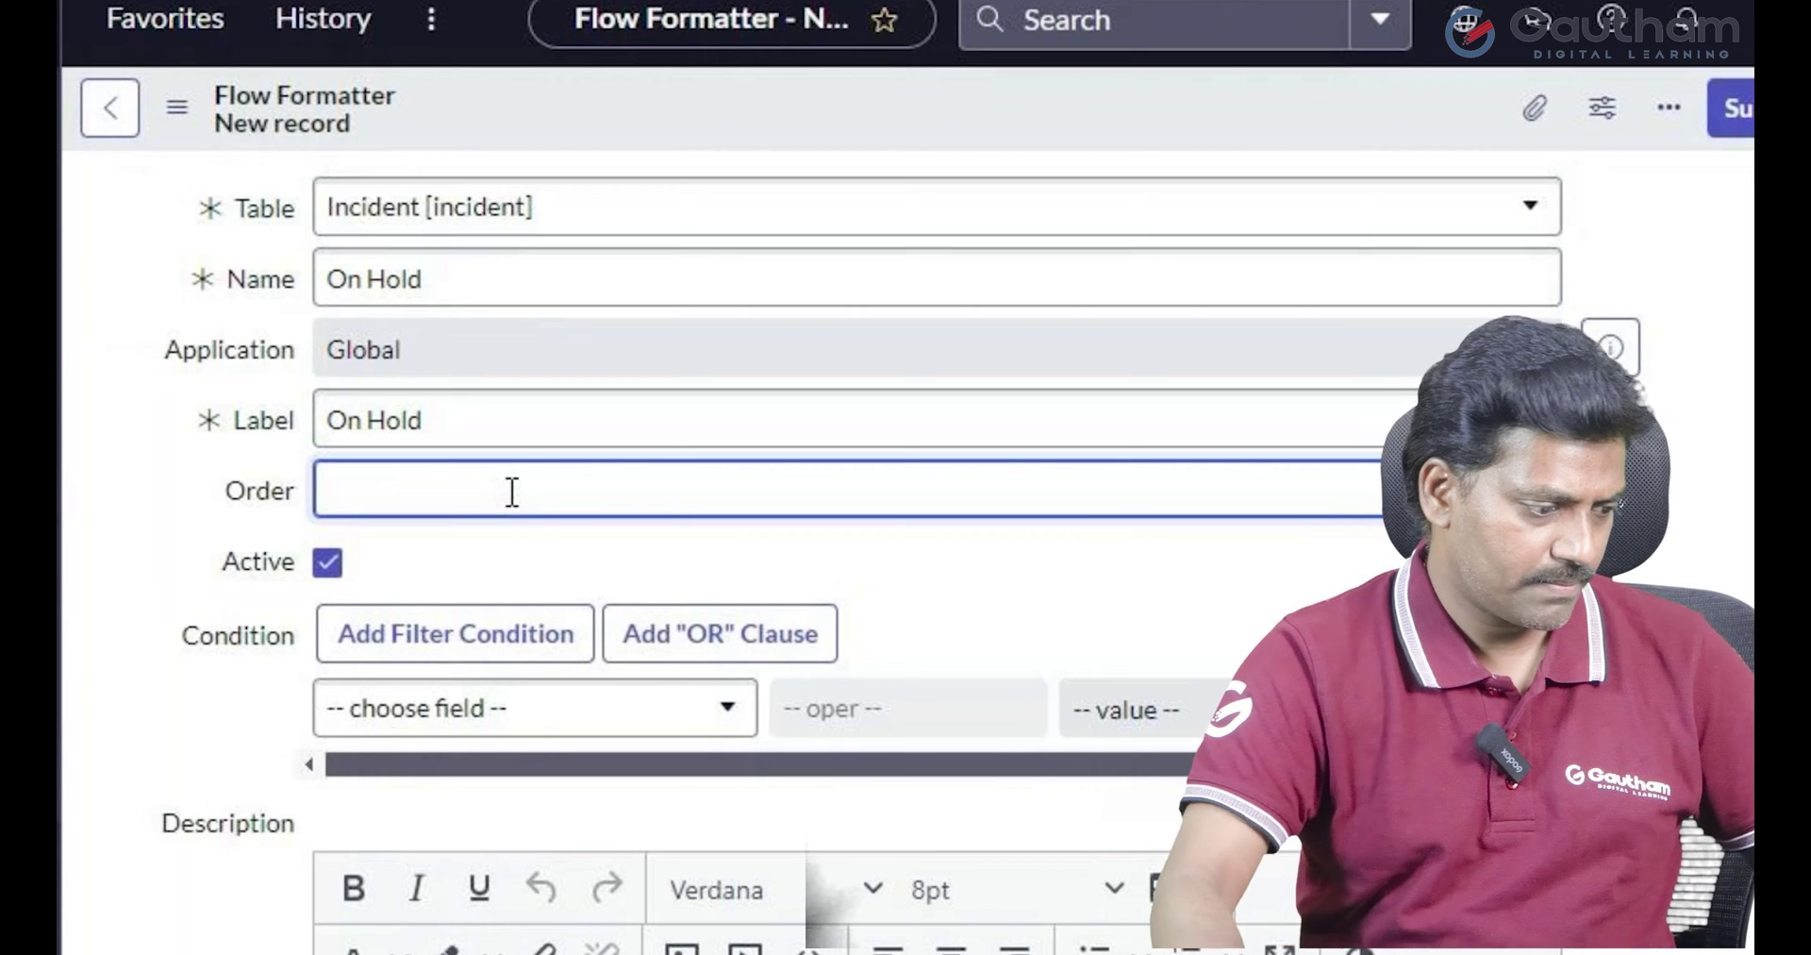
Set the On Hold flow formatter's condition to State is On Hold and submit the record
left_click(657, 726)
type("sta")
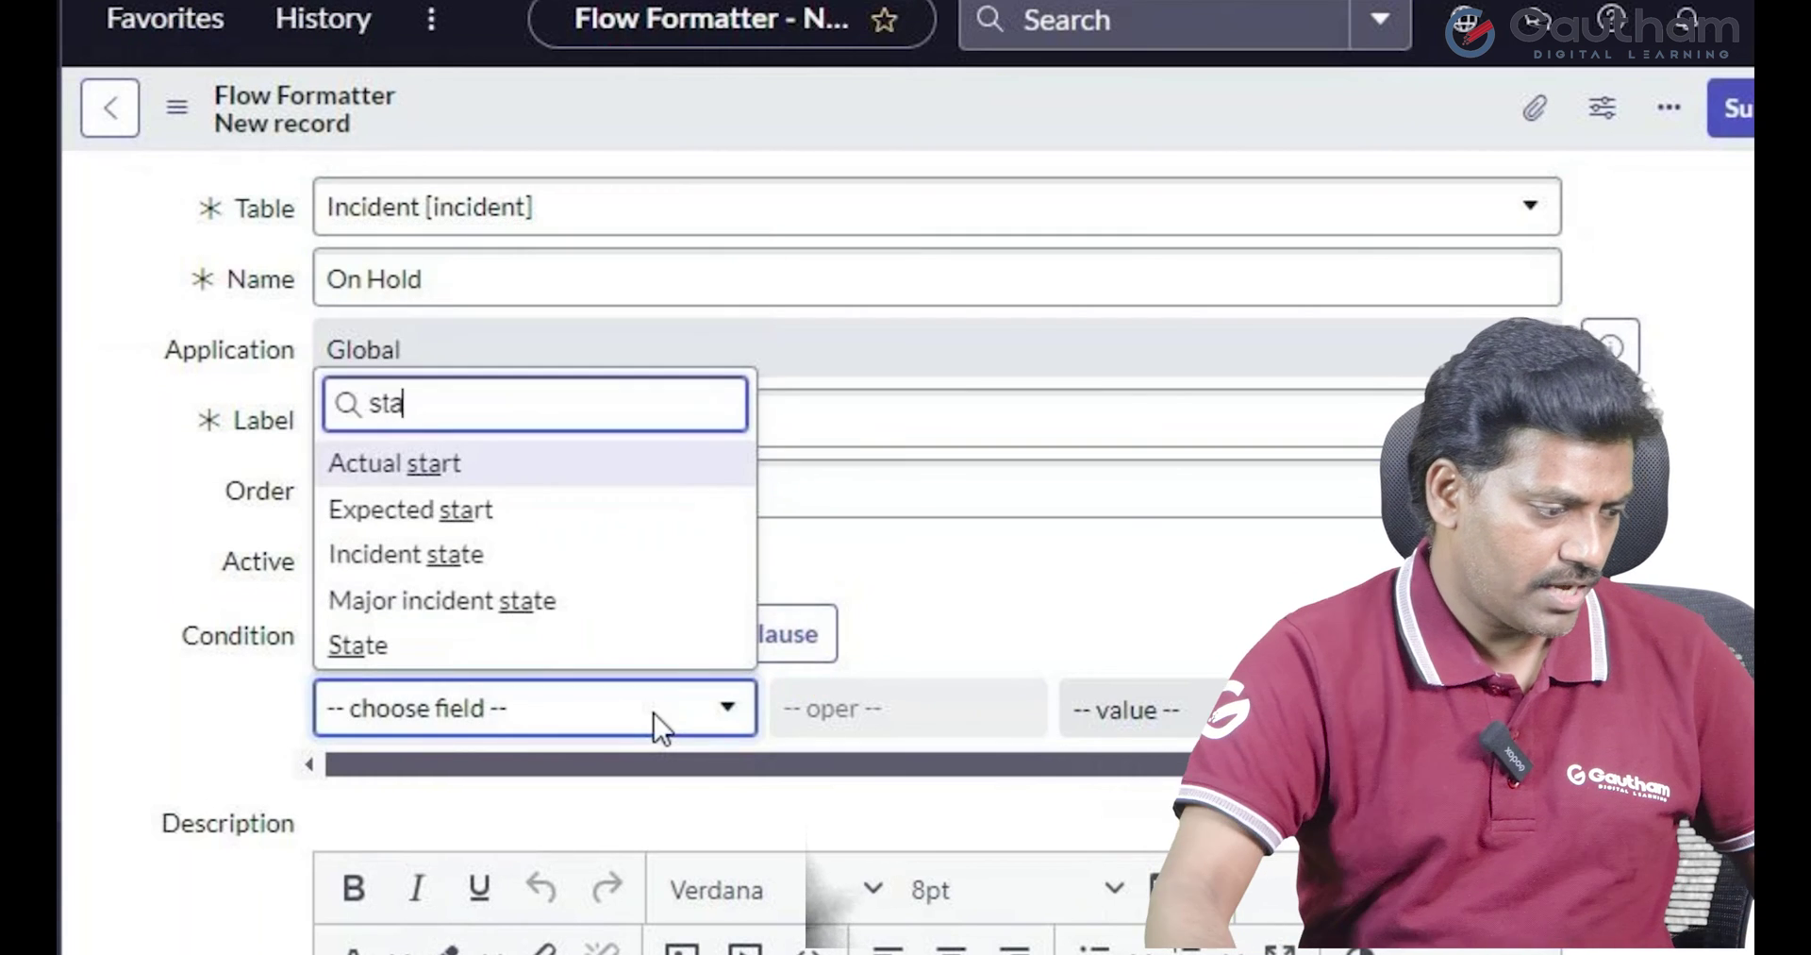
left_click(469, 651)
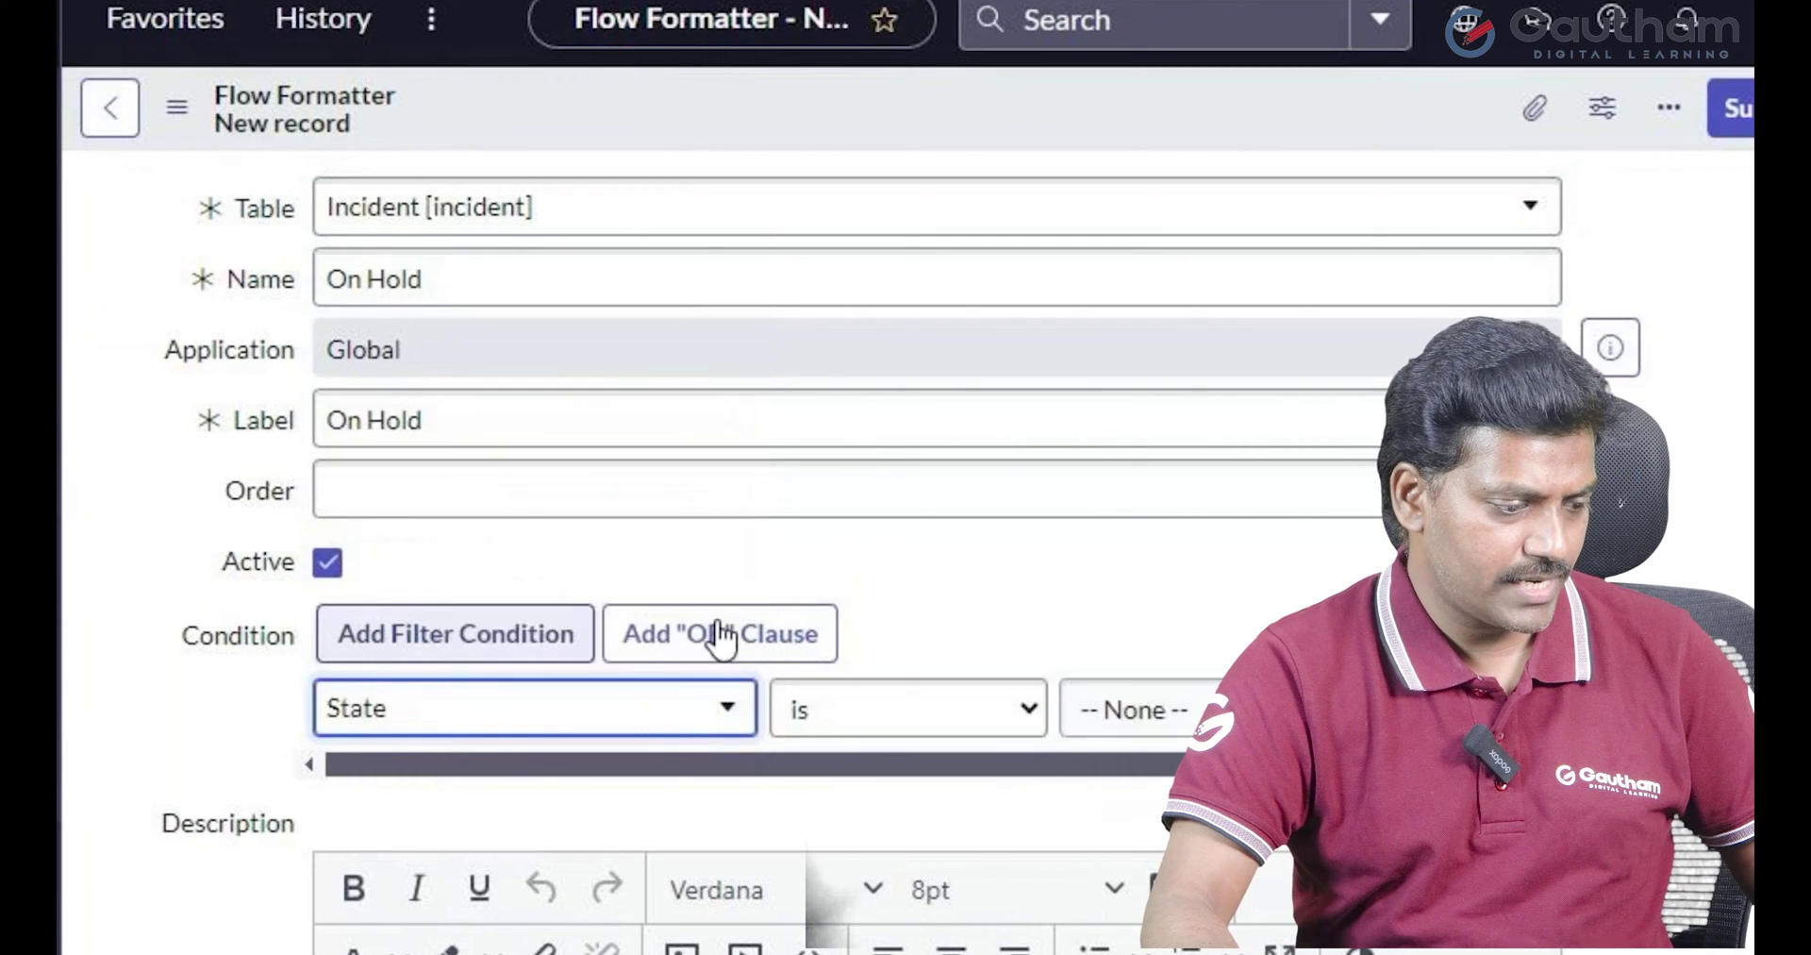
left_click(1207, 706)
left_click(1158, 856)
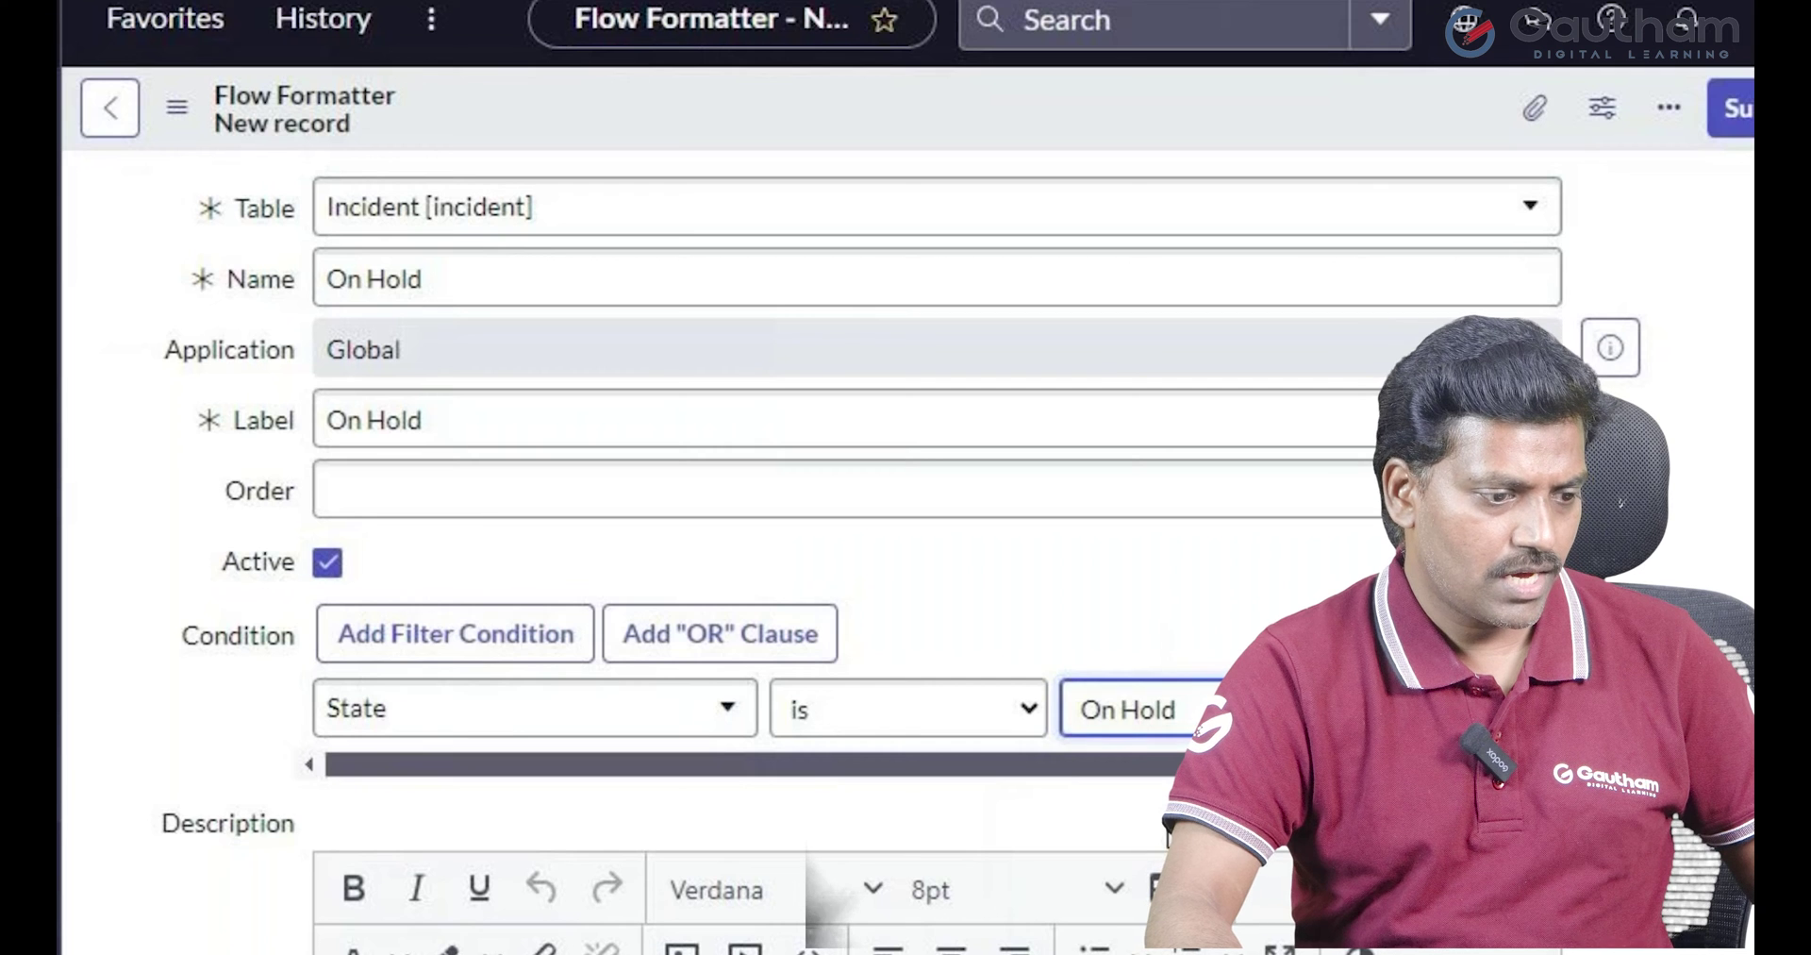
left_click(1739, 110)
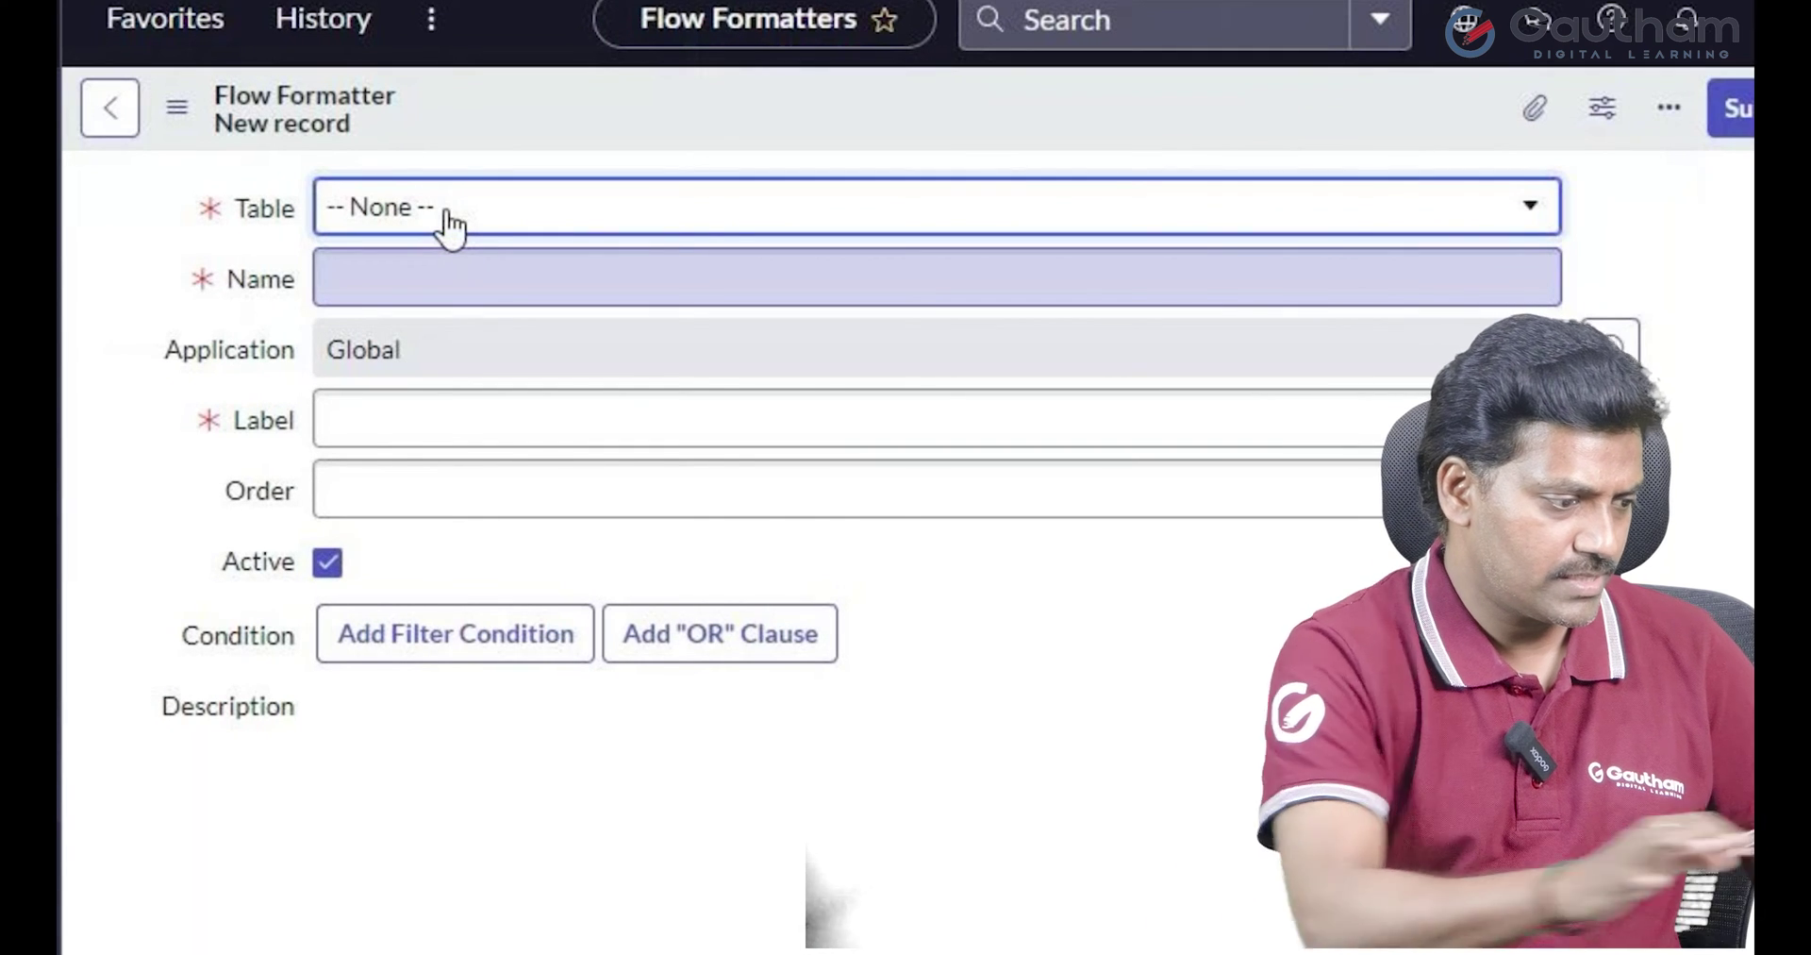
Fill in another flow formatter for the Incident [incident] table with Resolved as its name and label, and enter its order
left_click(453, 223)
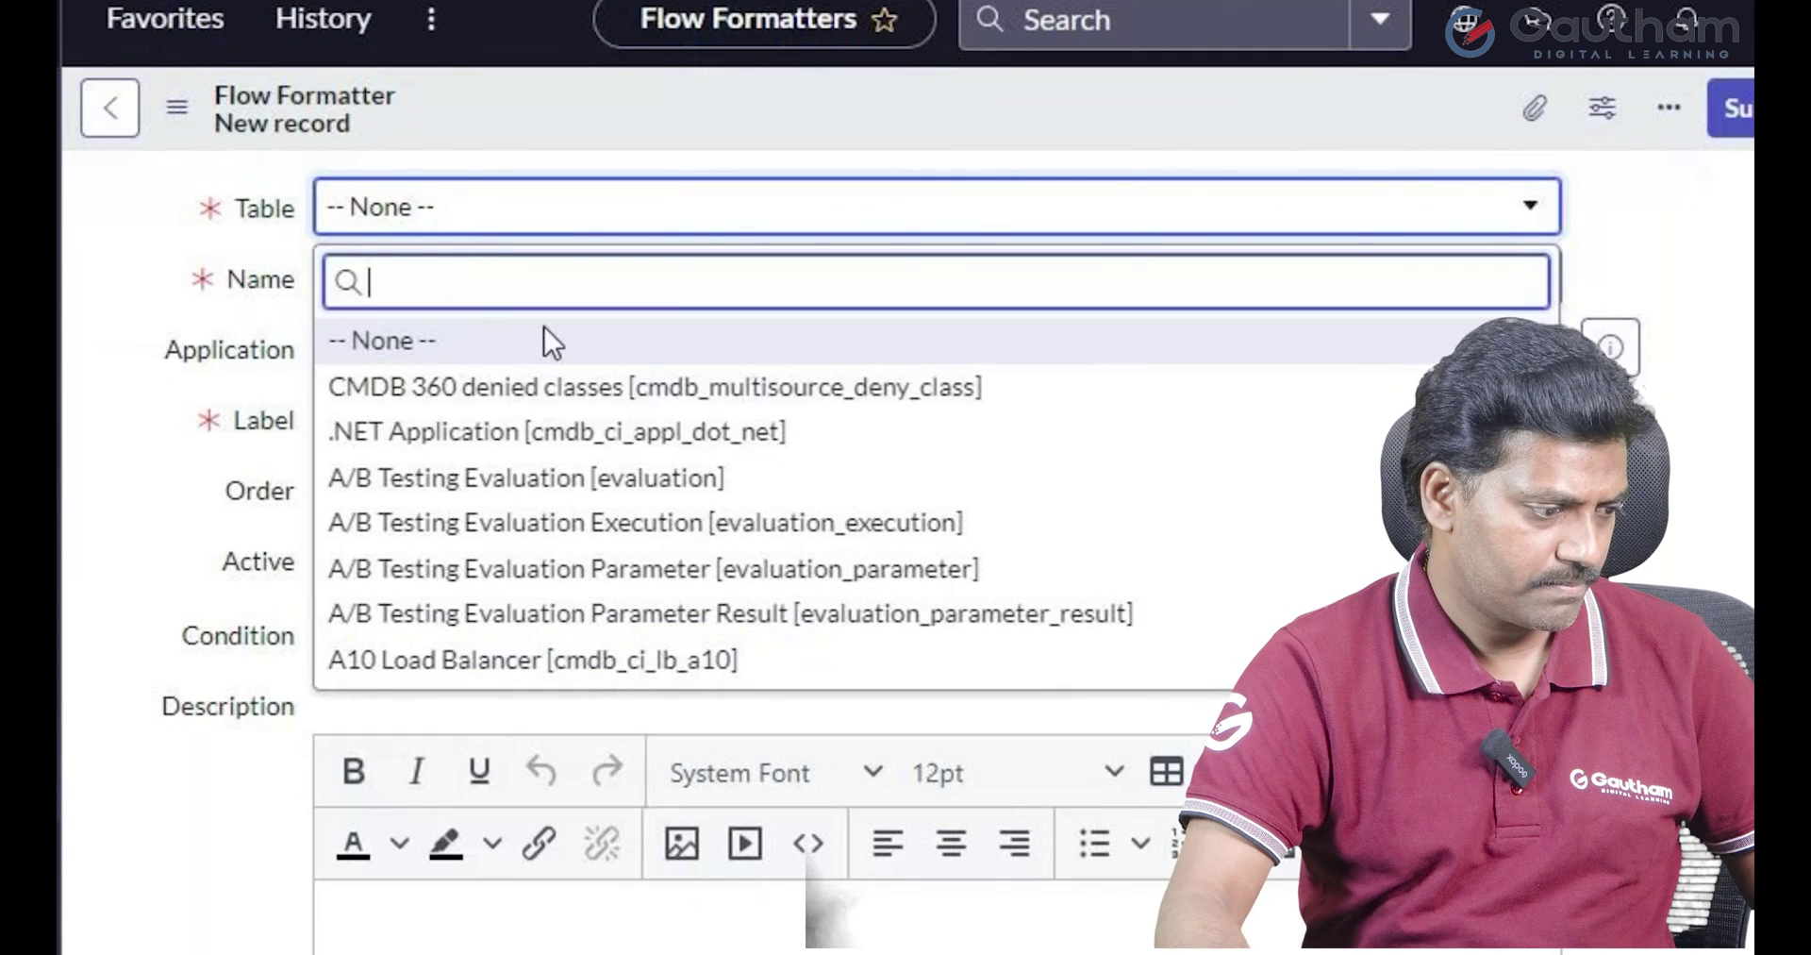
type("incident")
left_click(472, 344)
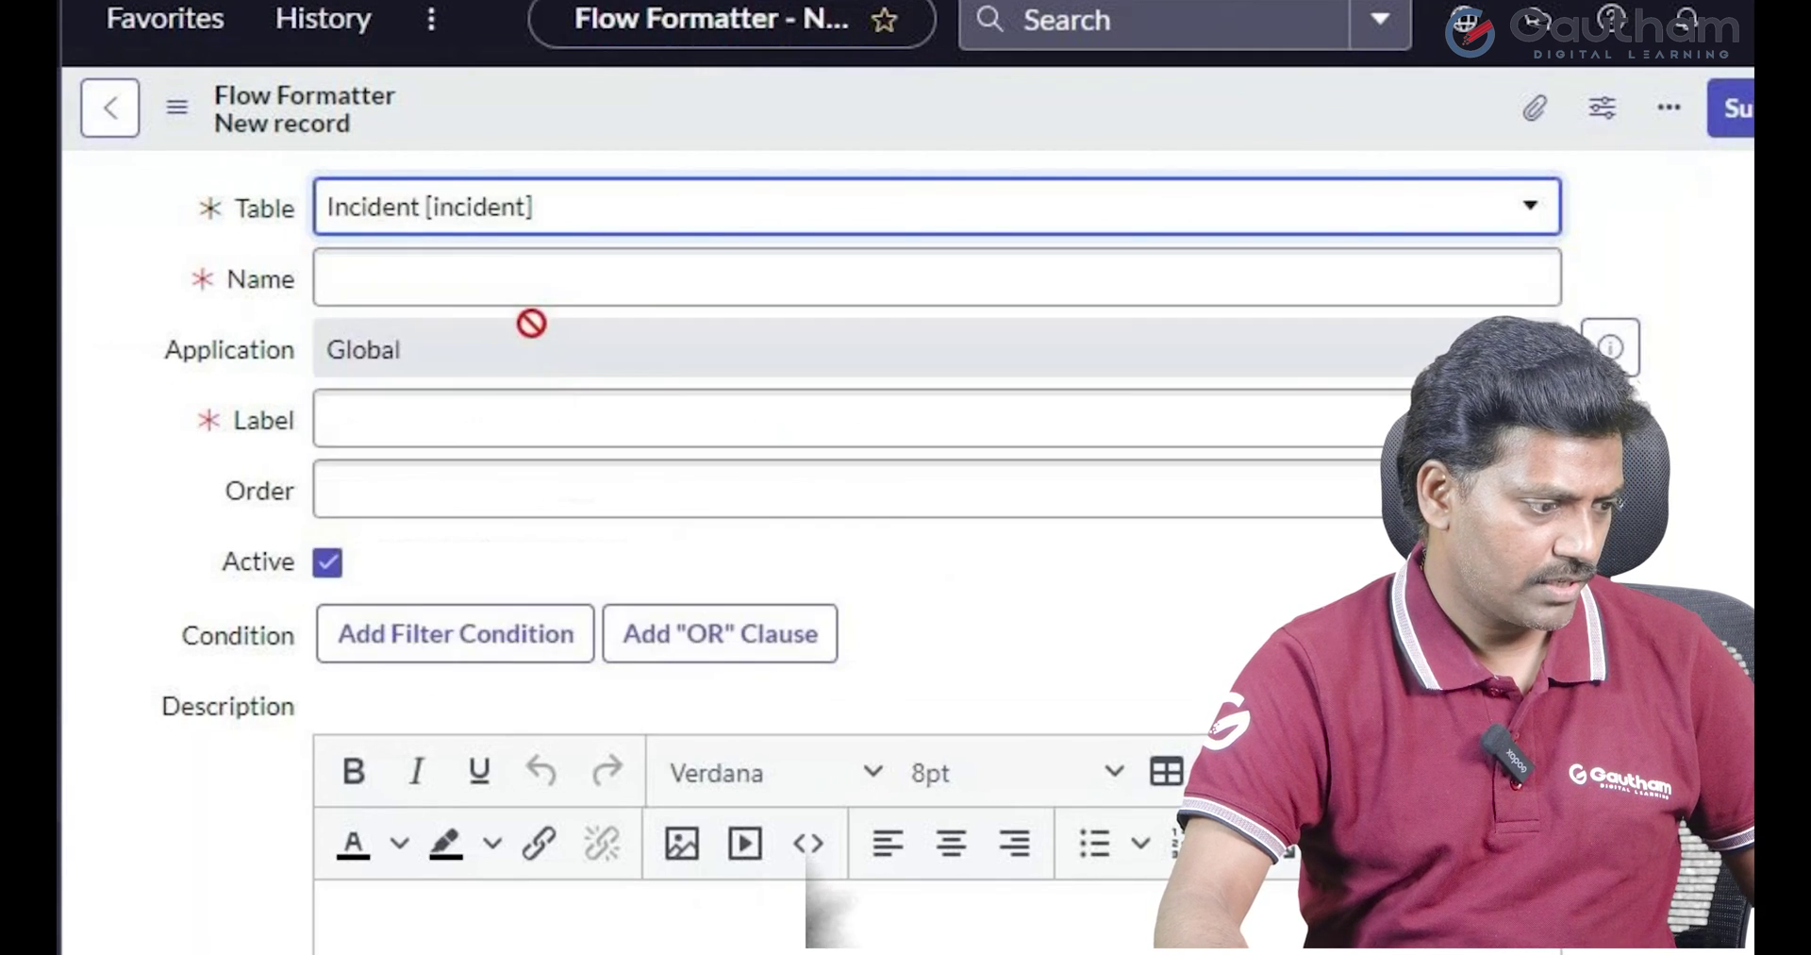
left_click(526, 287)
type("Resolved")
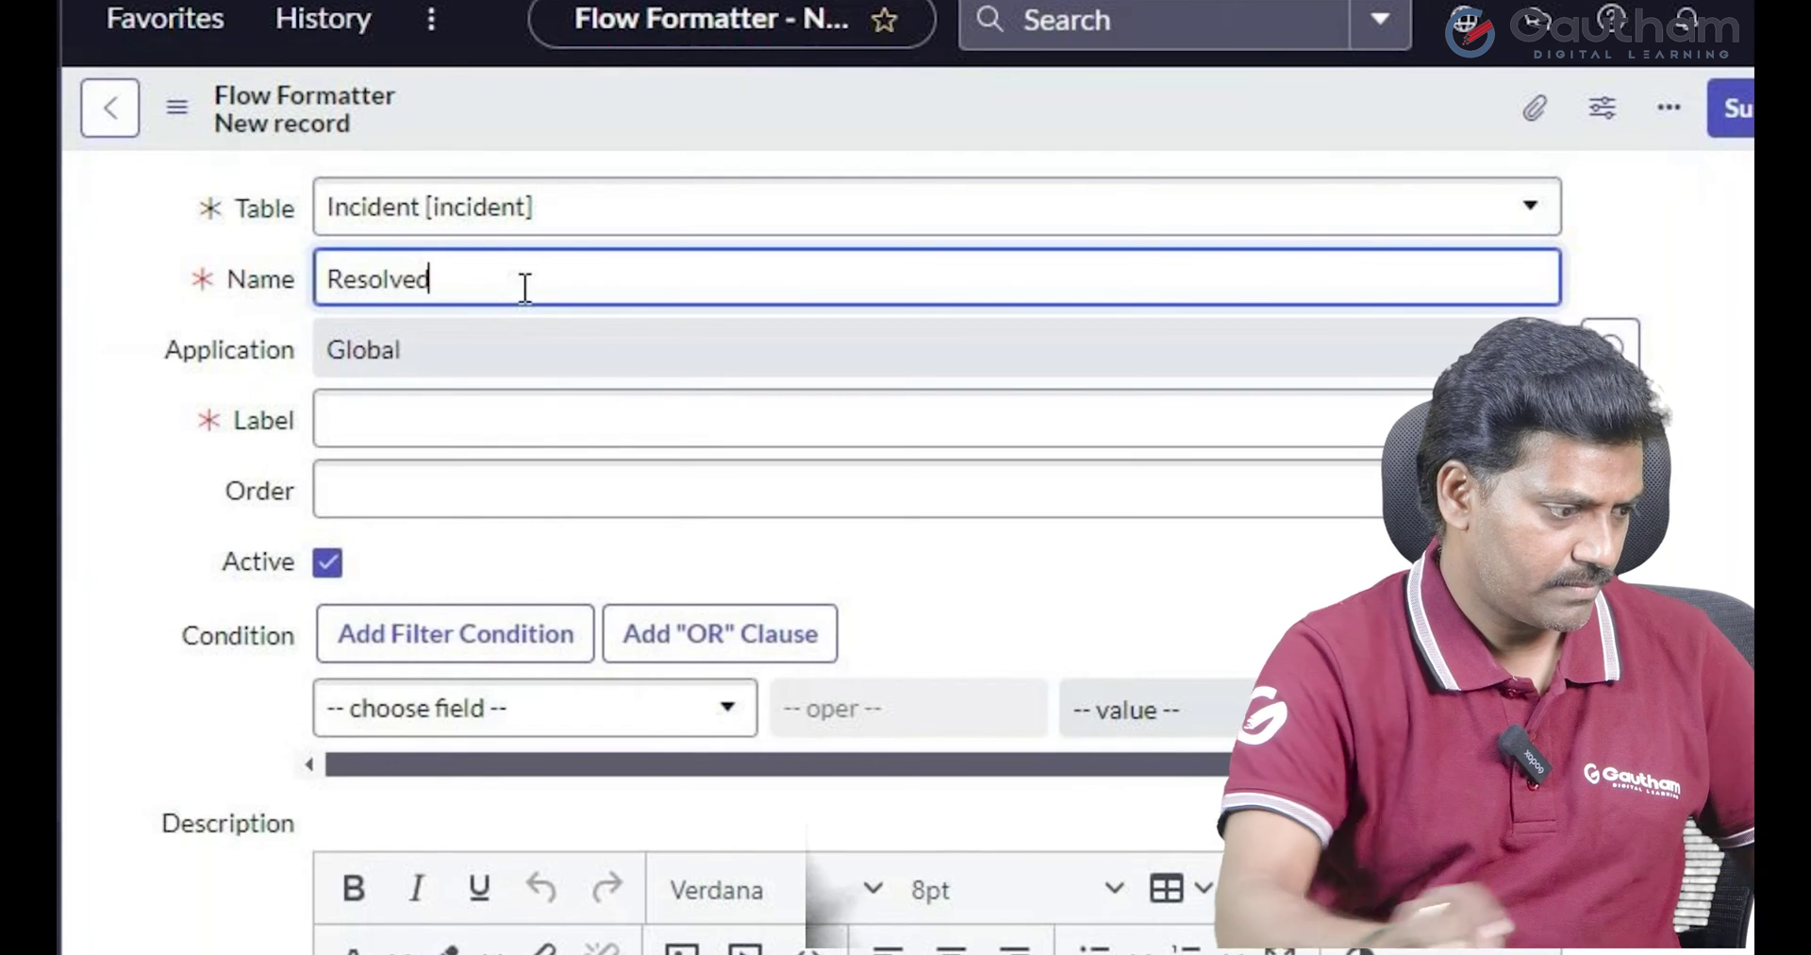
key("ctrl+a")
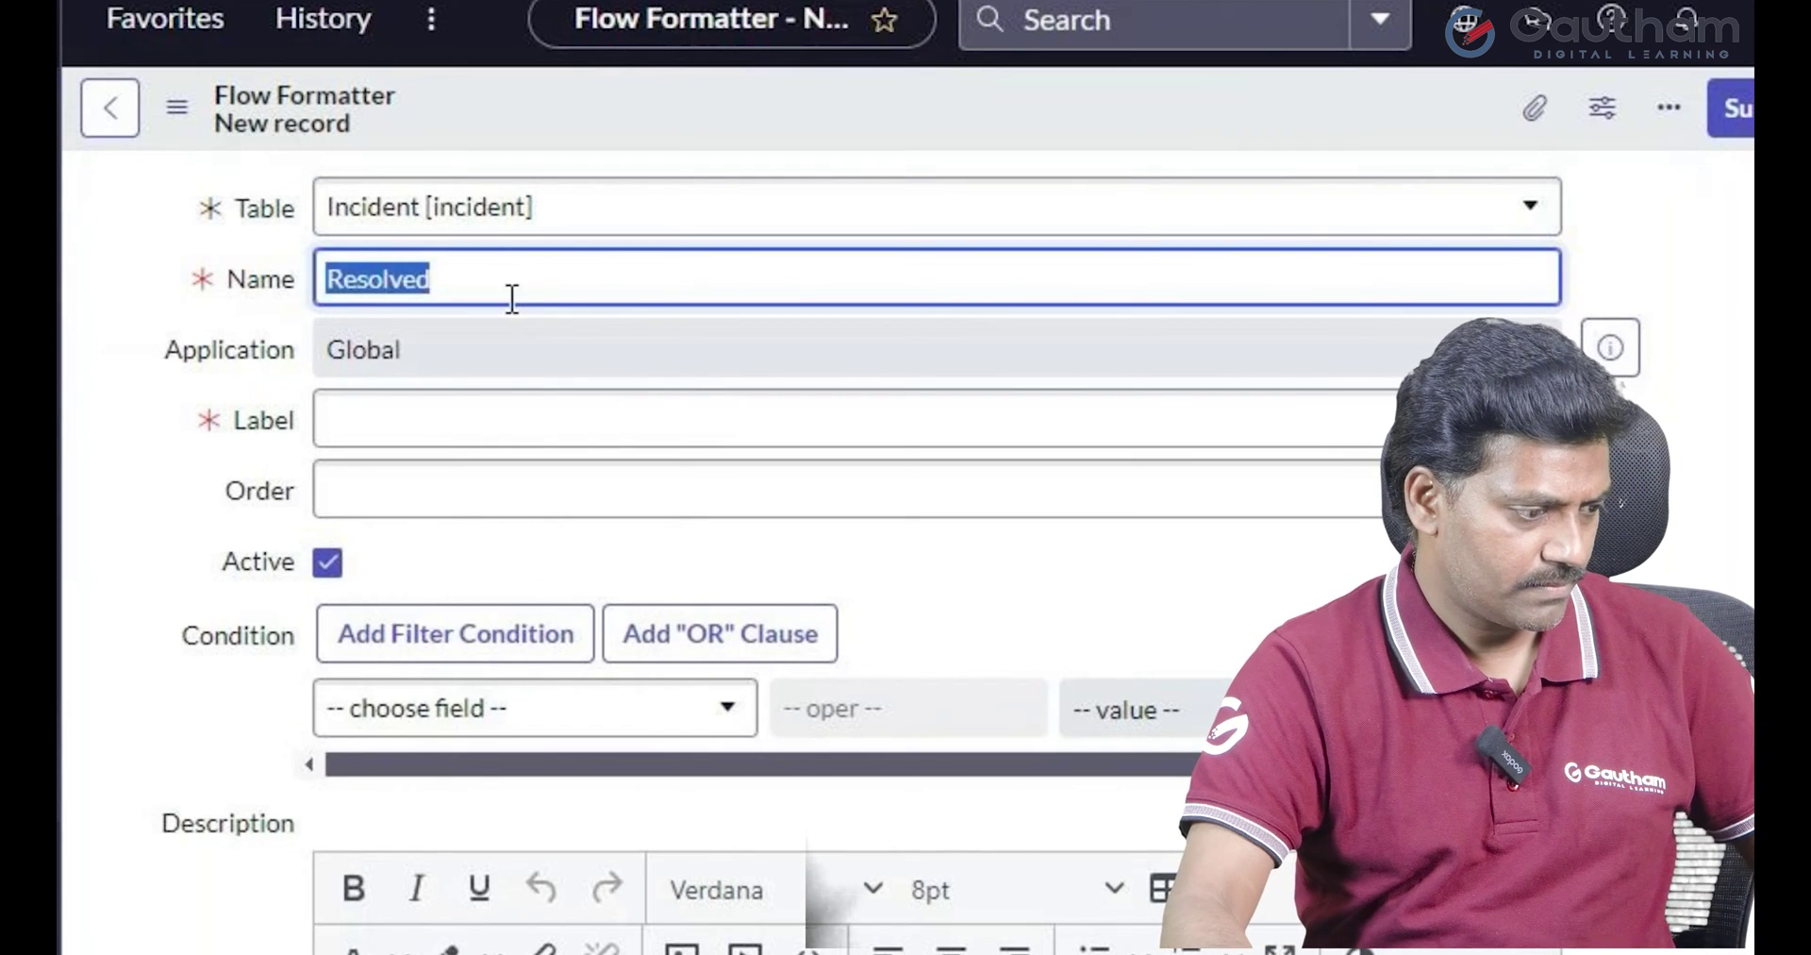
left_click(512, 414)
left_click(509, 490)
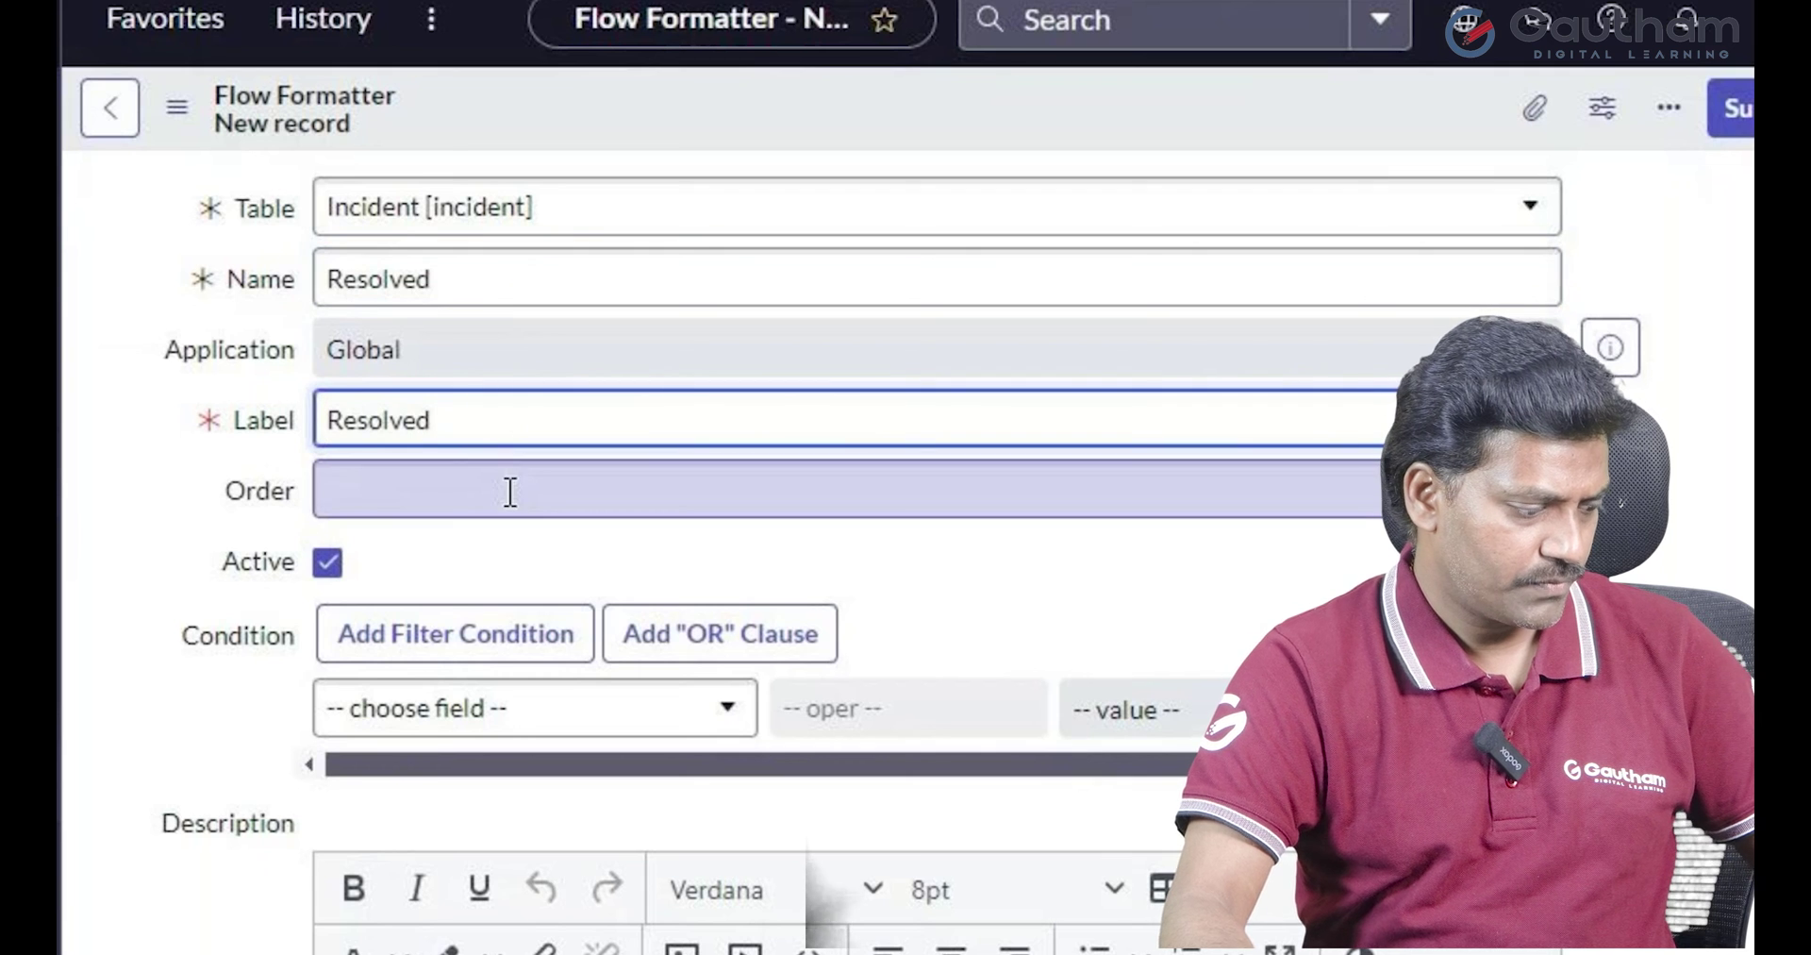
type("4")
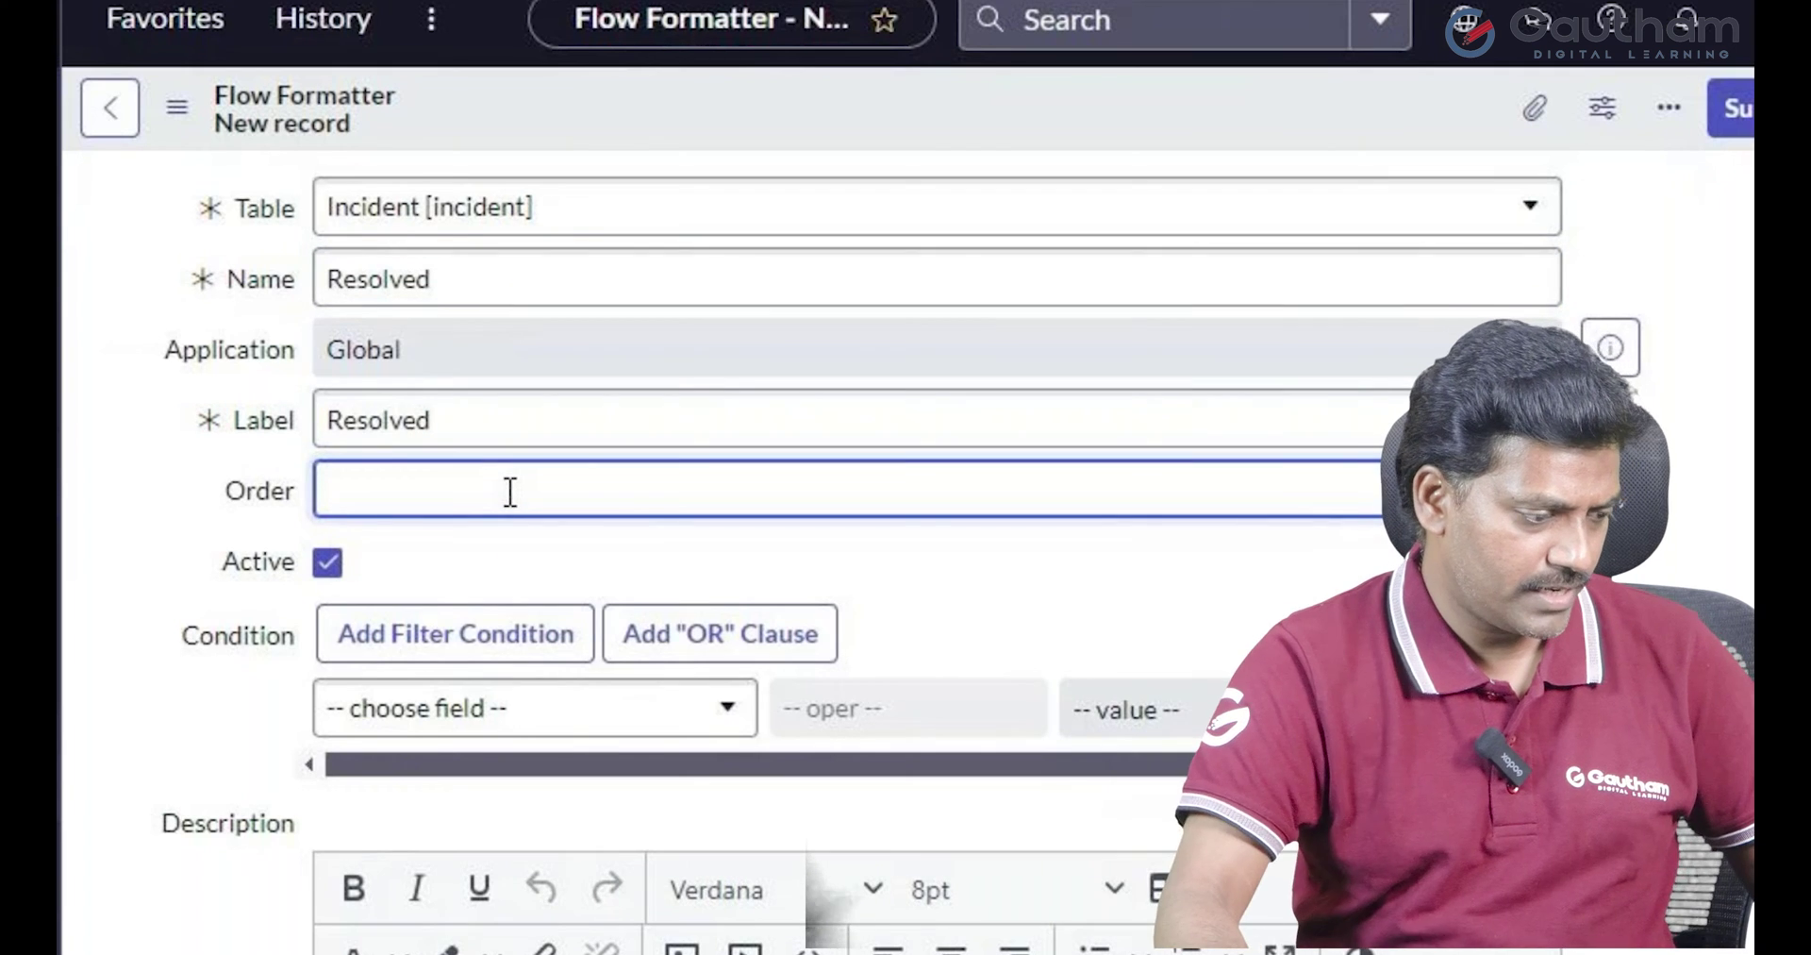
Set the Resolved flow formatter's condition to State is Resolved and submit the record
left_click(569, 719)
type("satte")
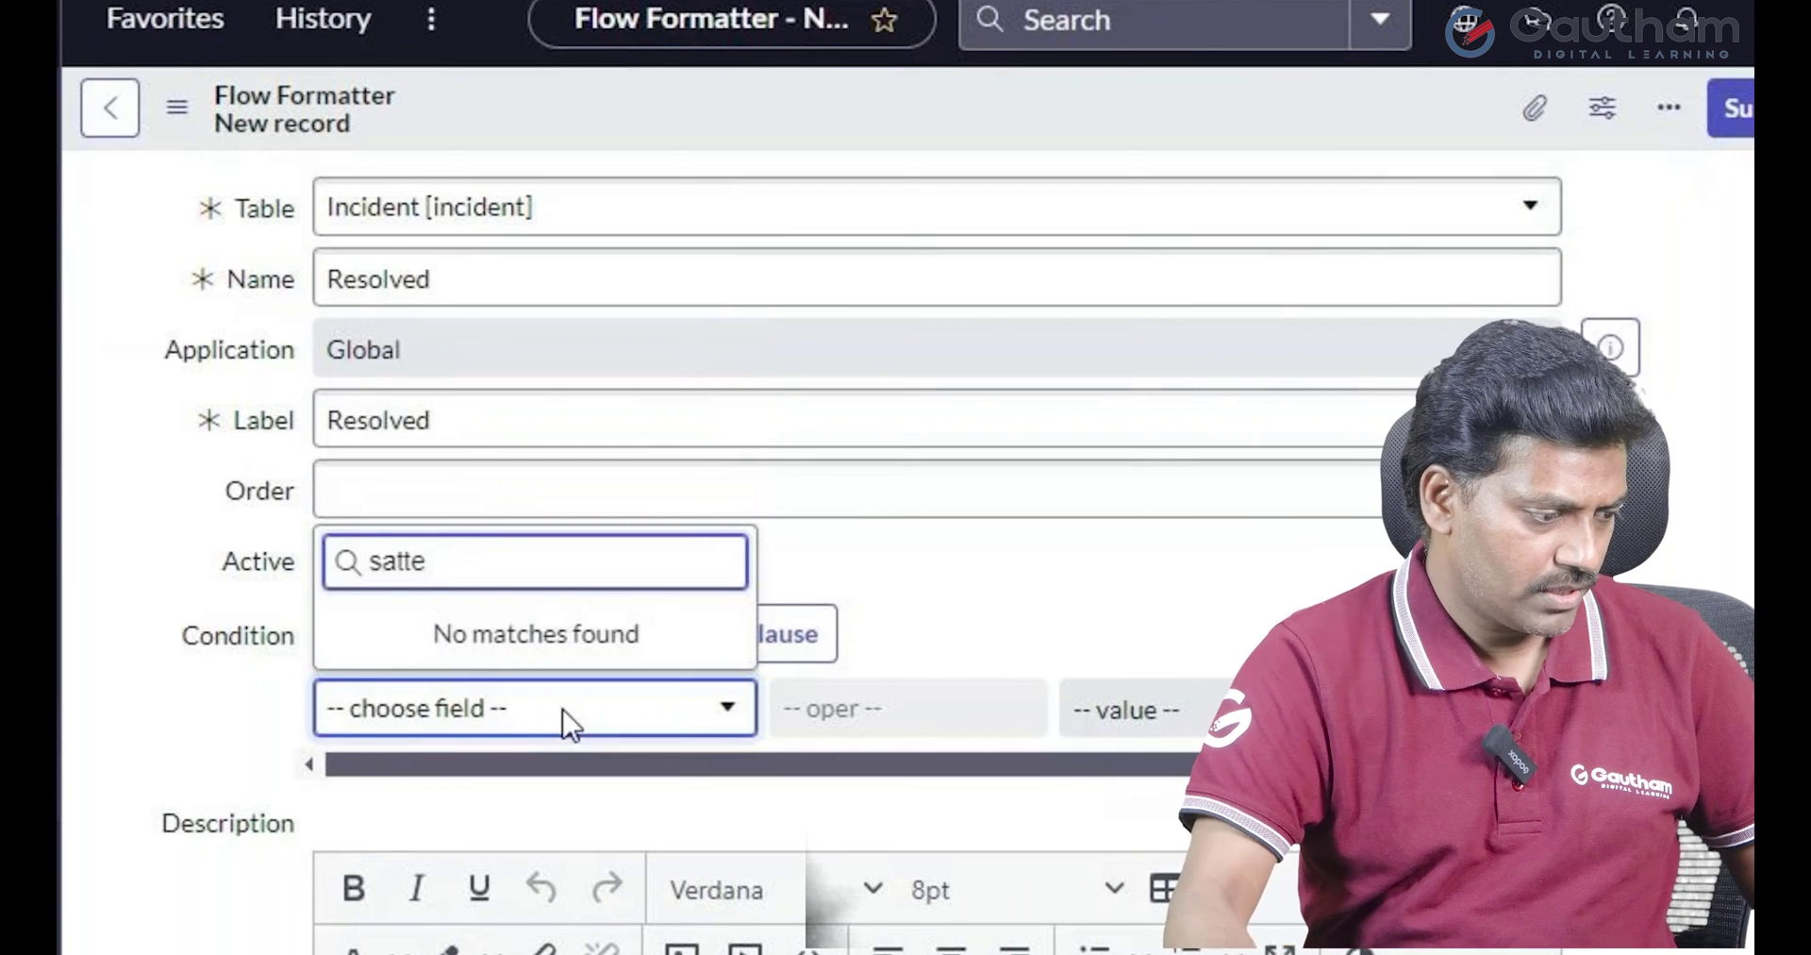
key("BackSpace")
key("BackSpace")
key("BackSpace")
key("BackSpace")
type("t")
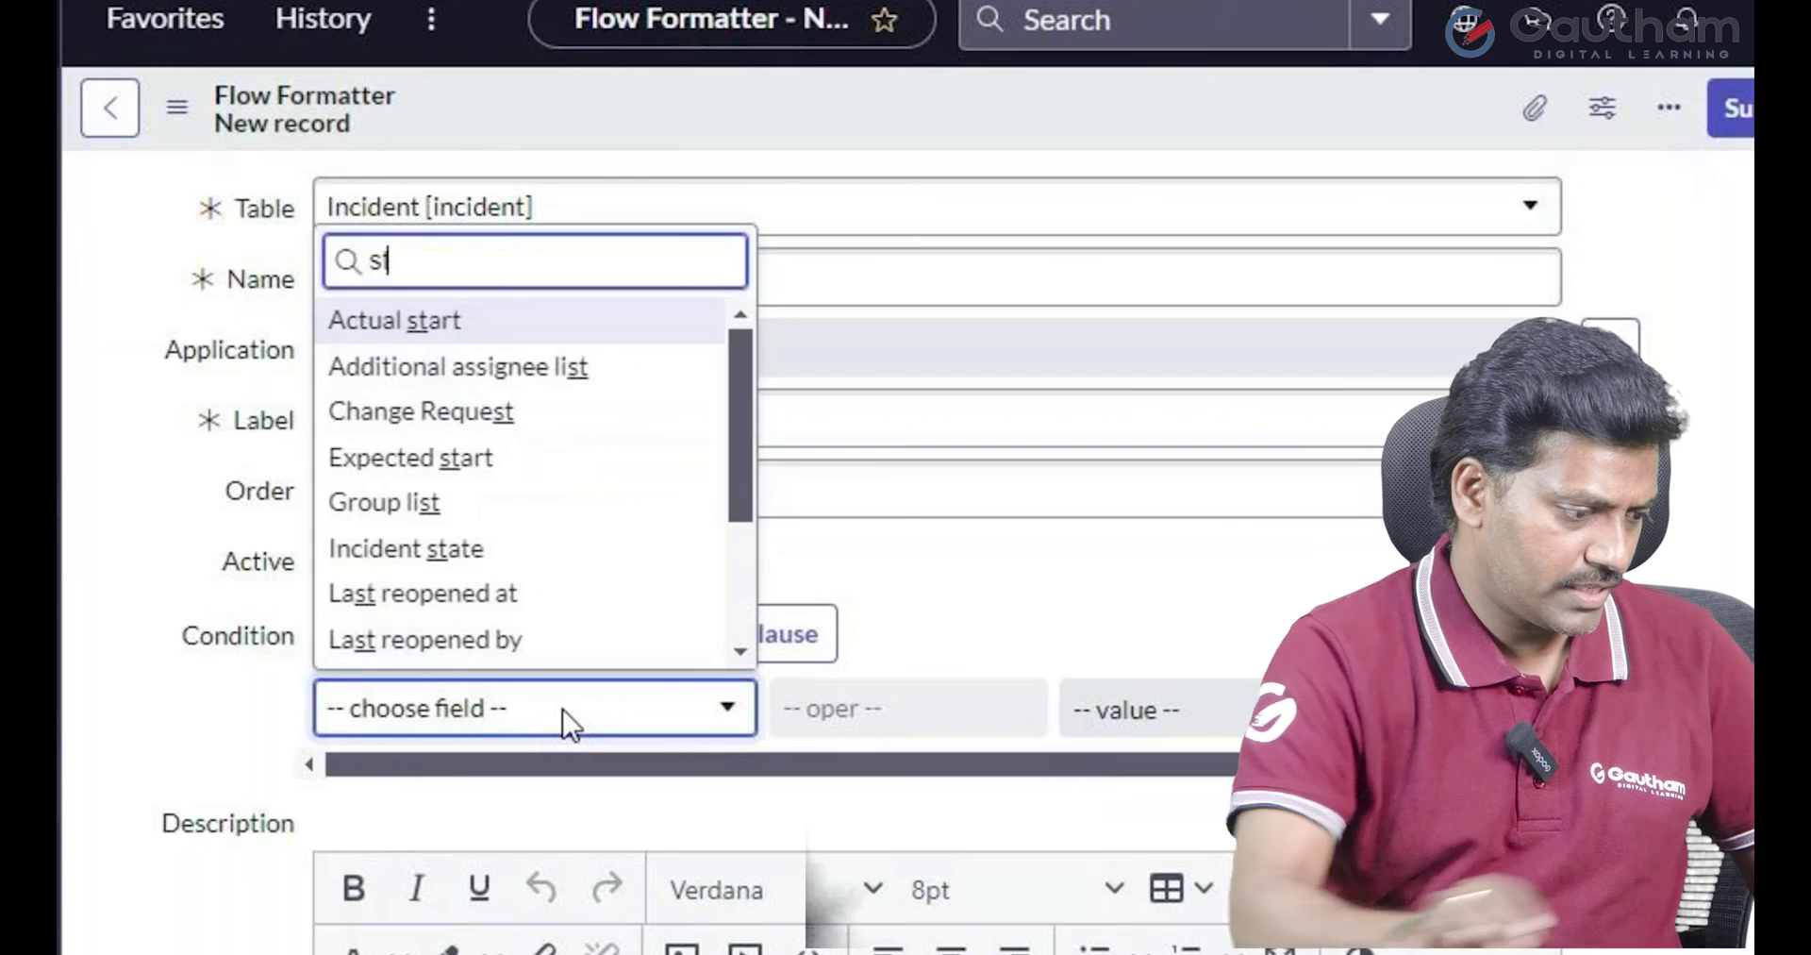
type("ate")
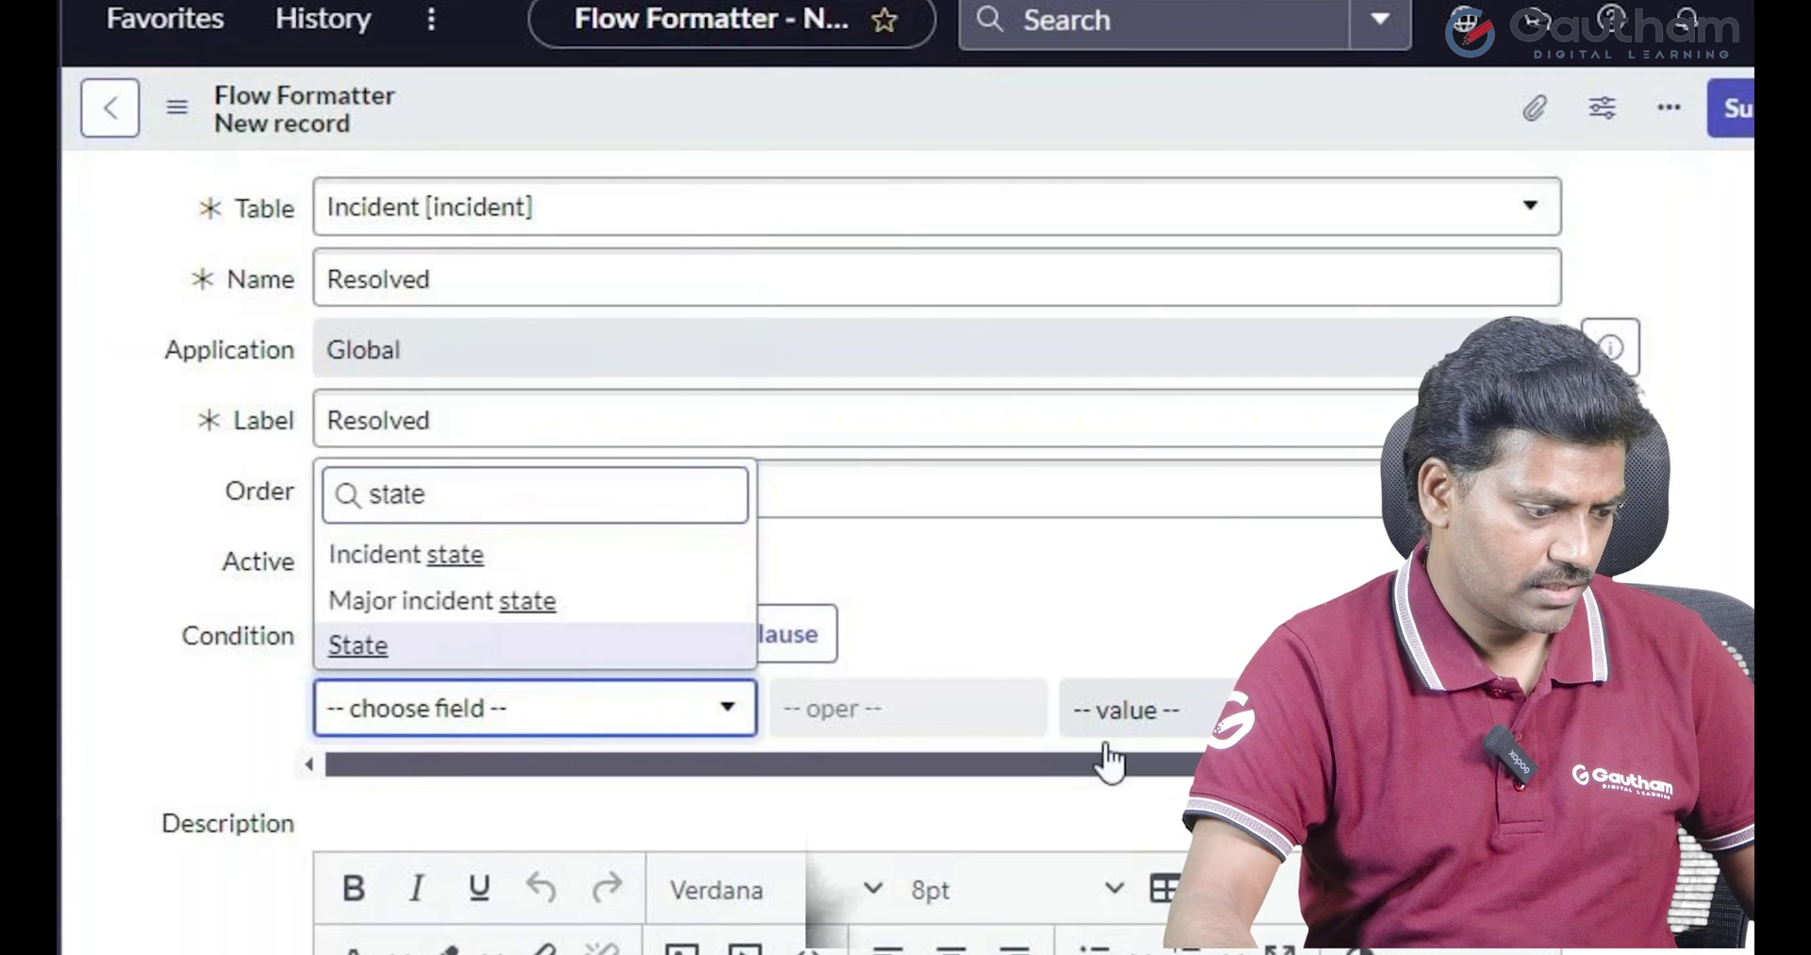
key("Return")
left_click(1132, 710)
left_click(1122, 886)
left_click(1731, 106)
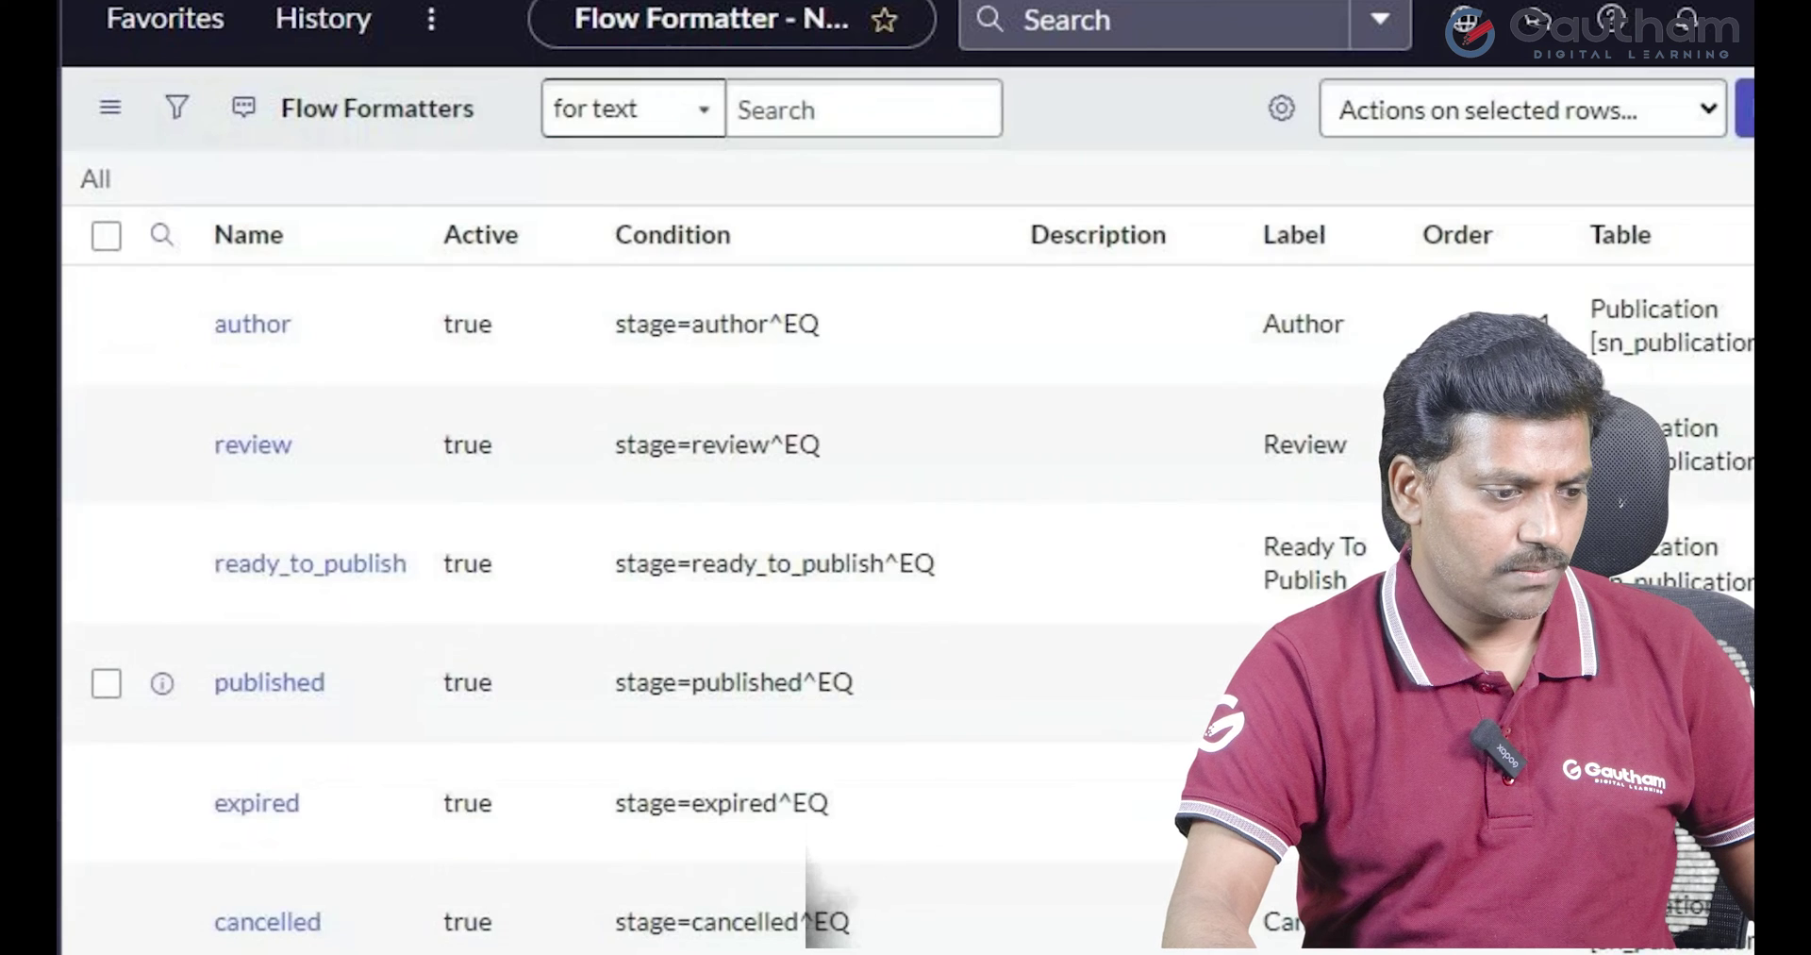
Create a new flow formatter record and set its table to Incident [incident]
left_click(1743, 107)
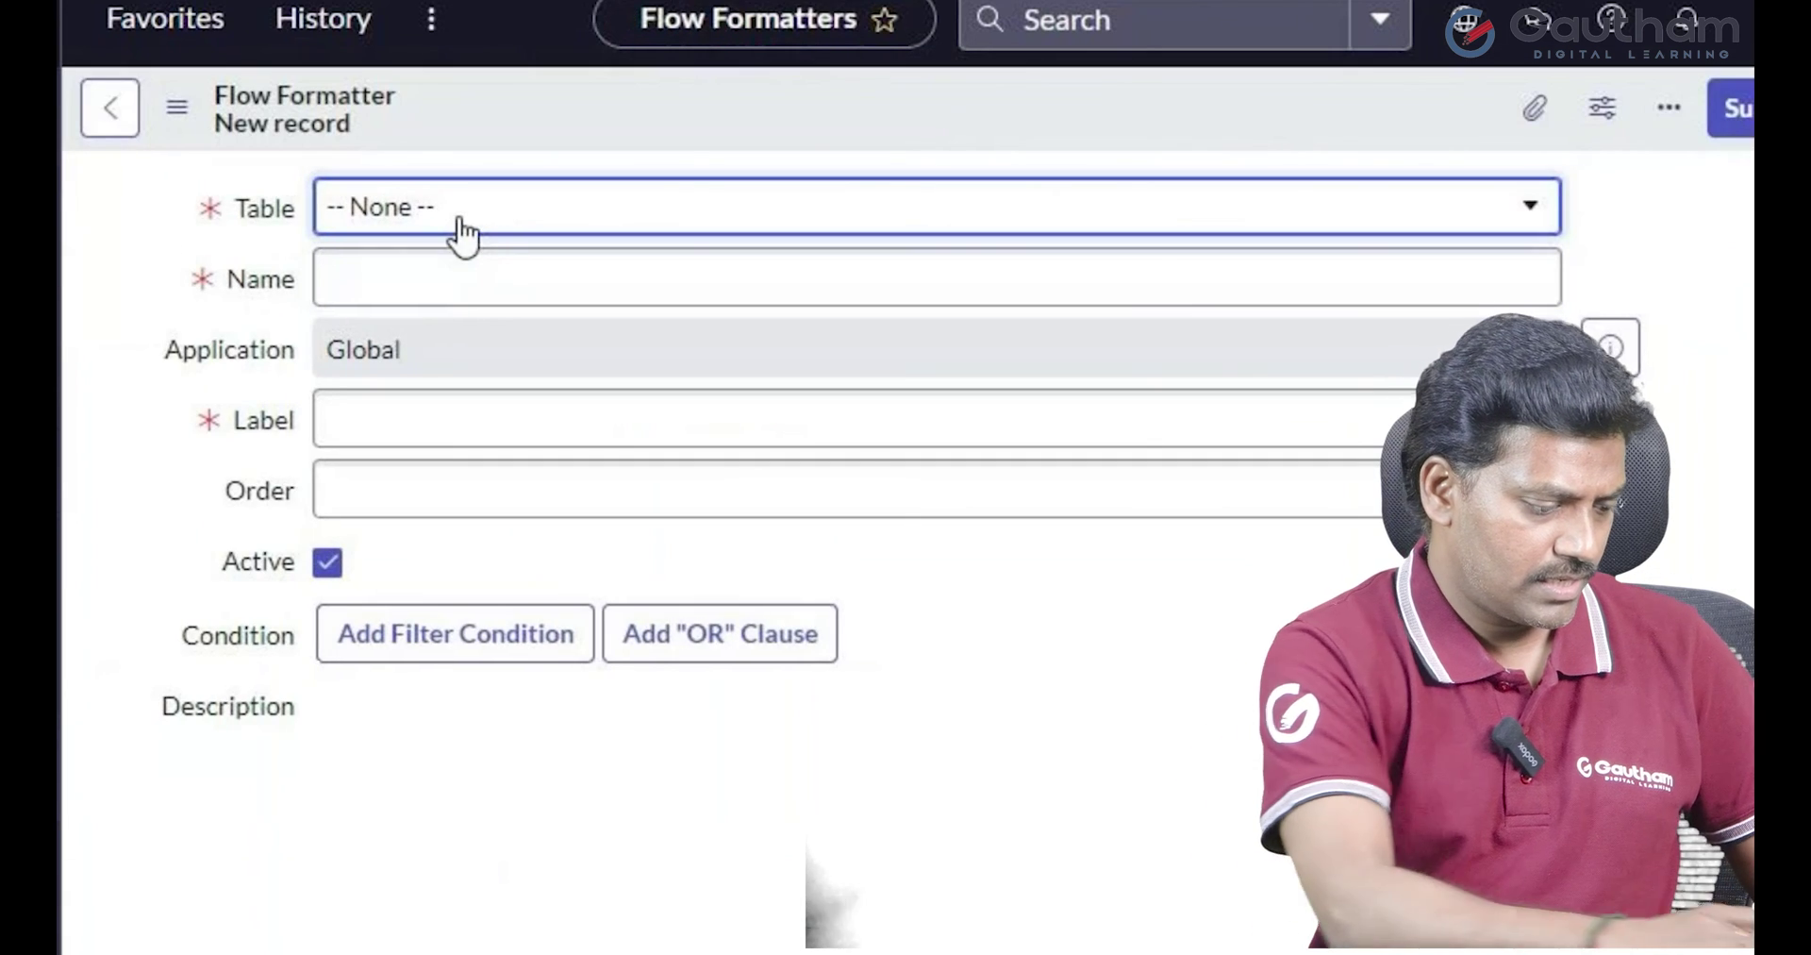
left_click(460, 218)
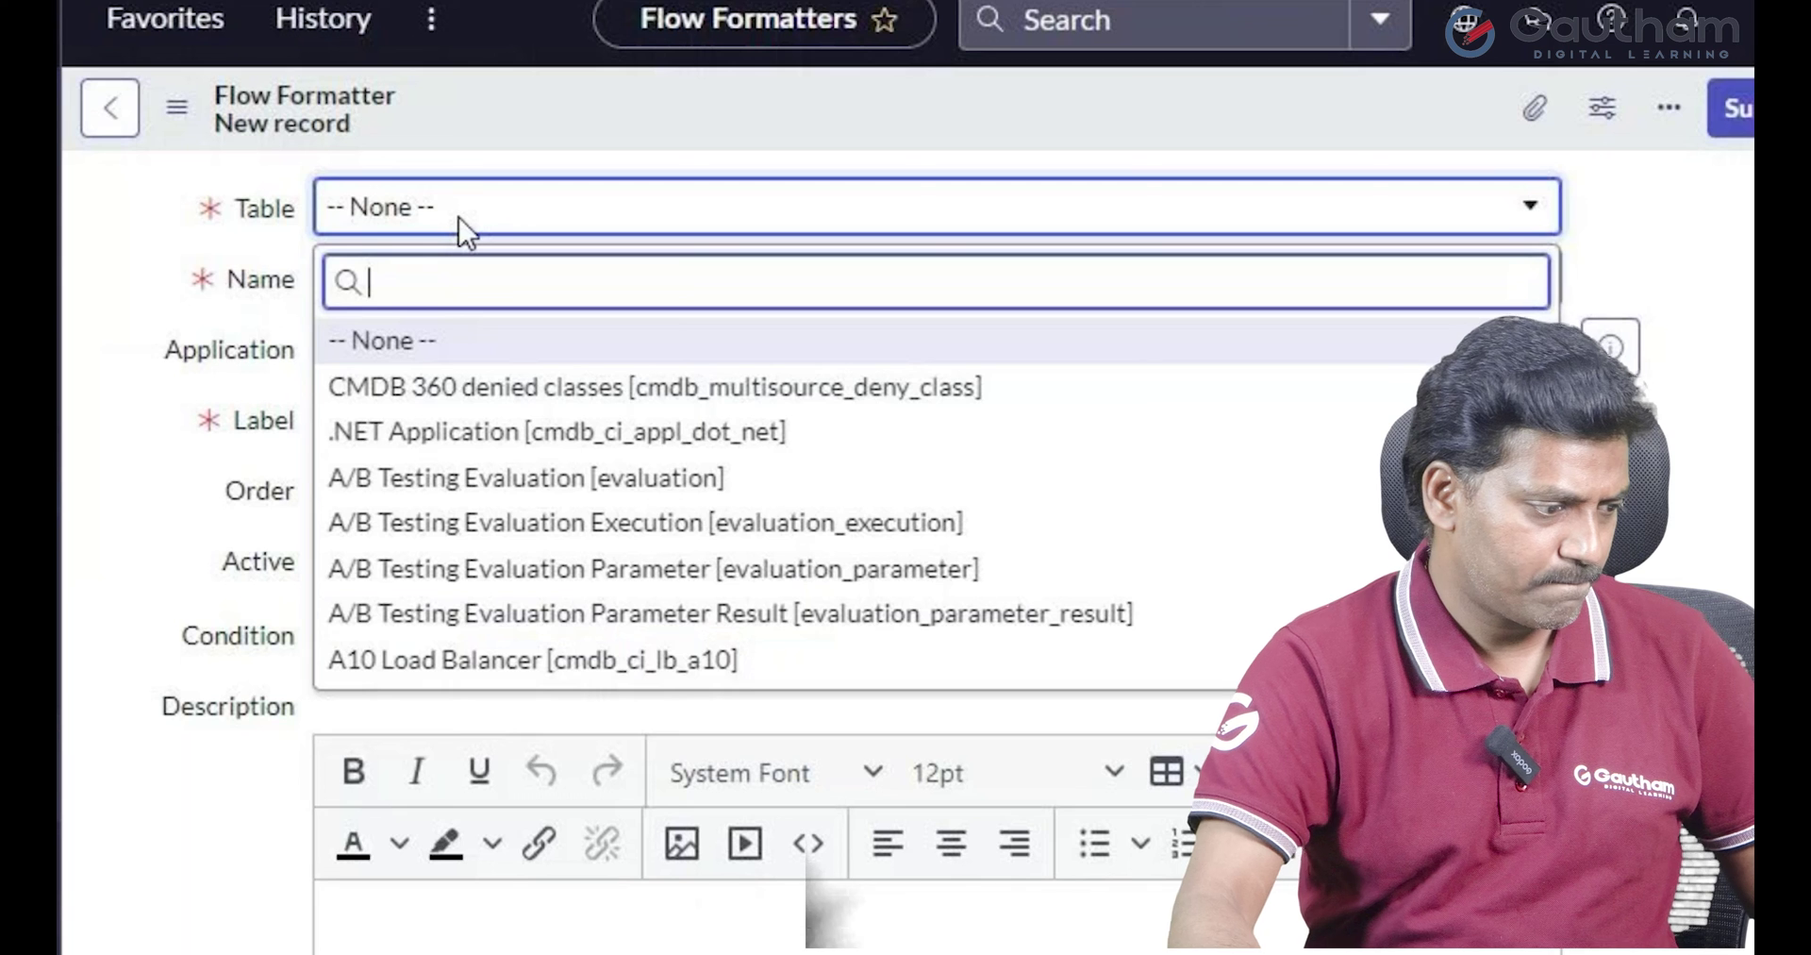
type("incident")
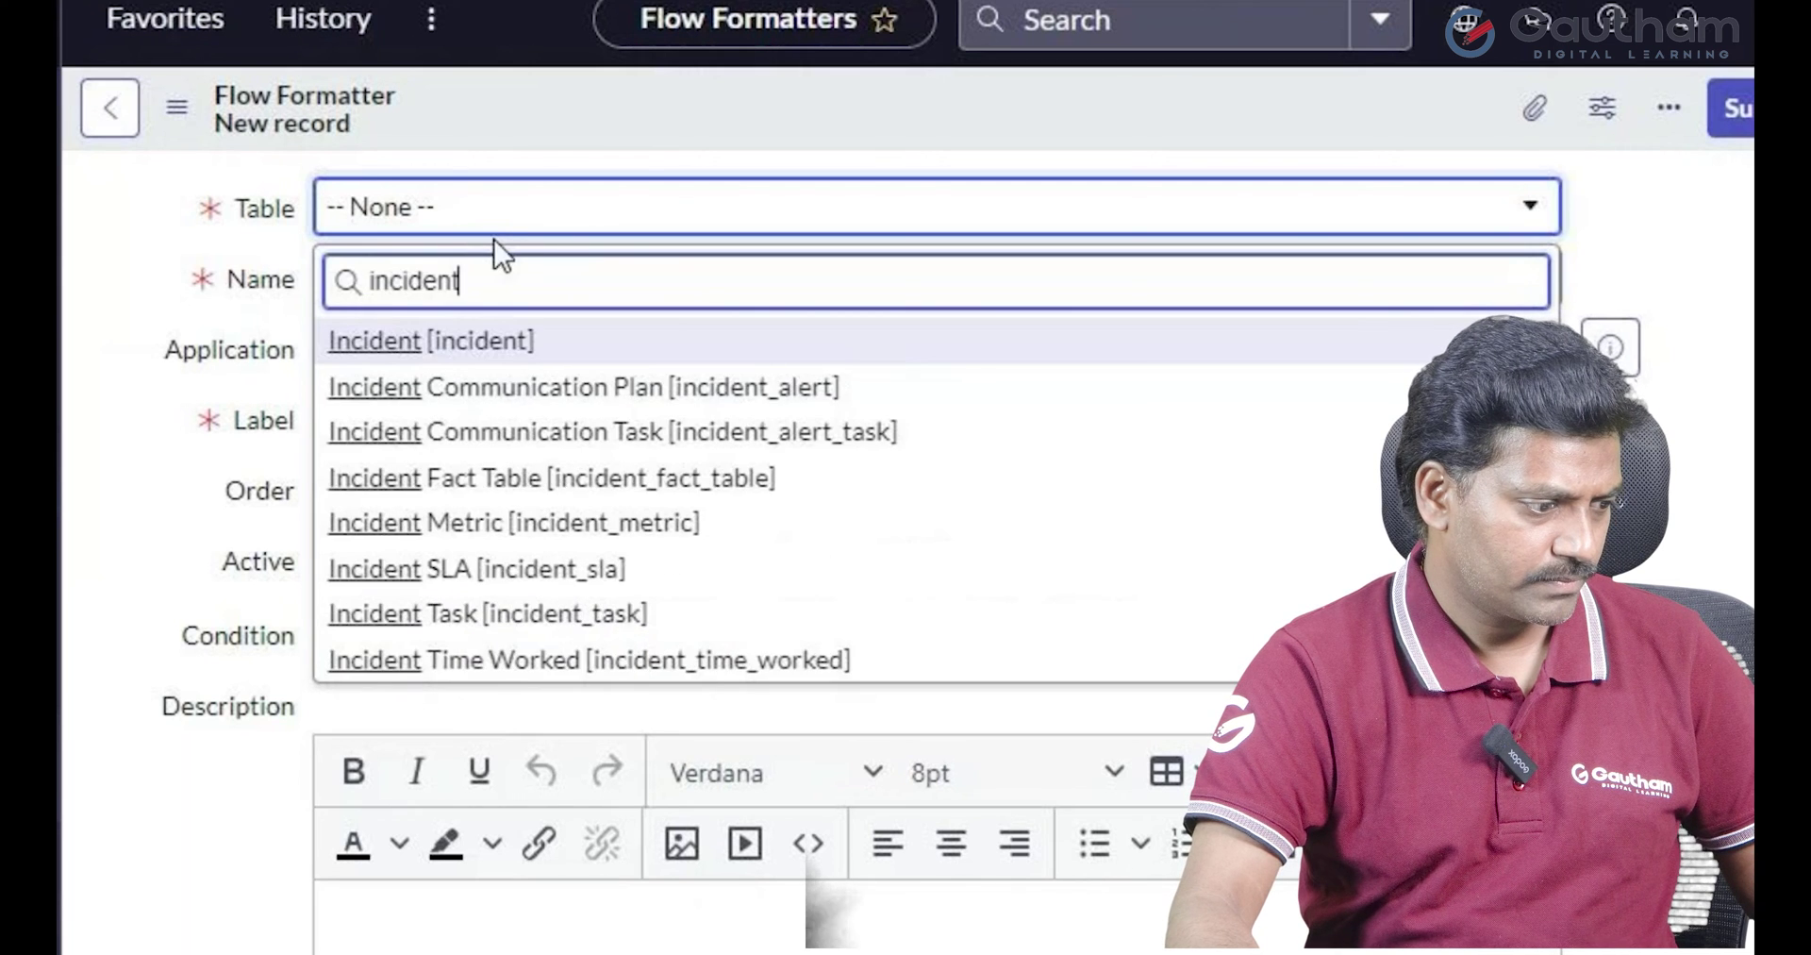
left_click(445, 342)
Enter Closed as both the name and the label of the new flow formatter, and fill in its order
left_click(560, 272)
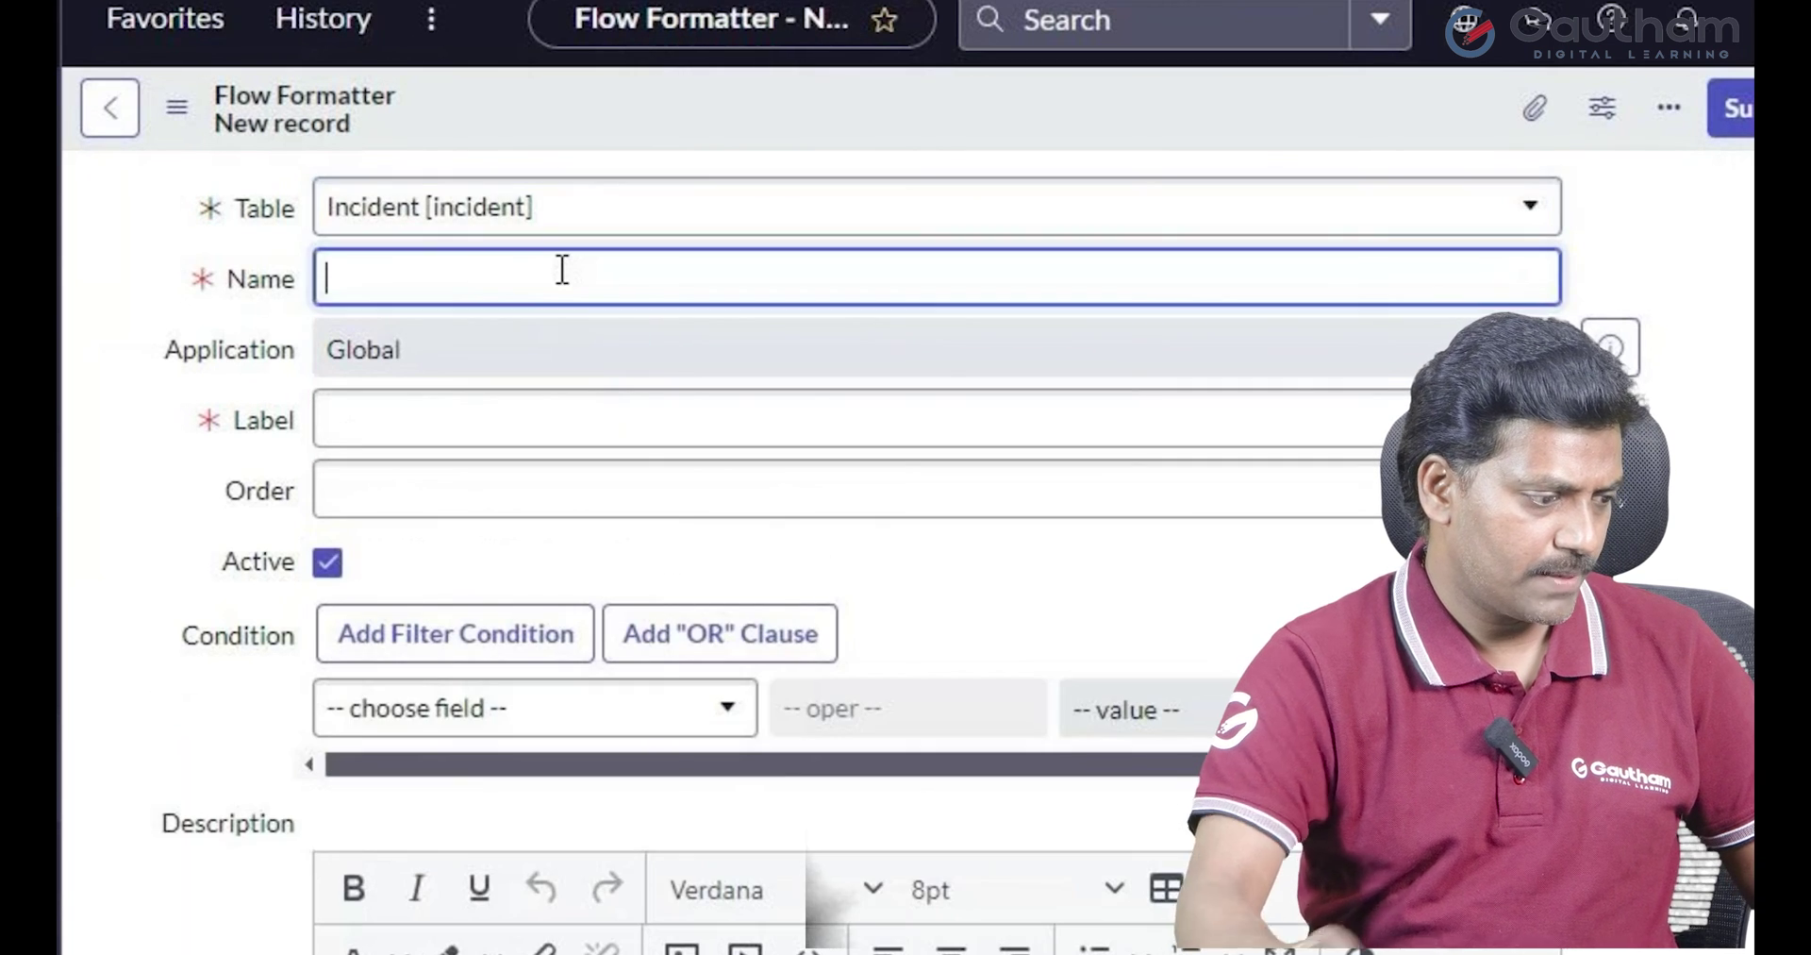
type("Cl")
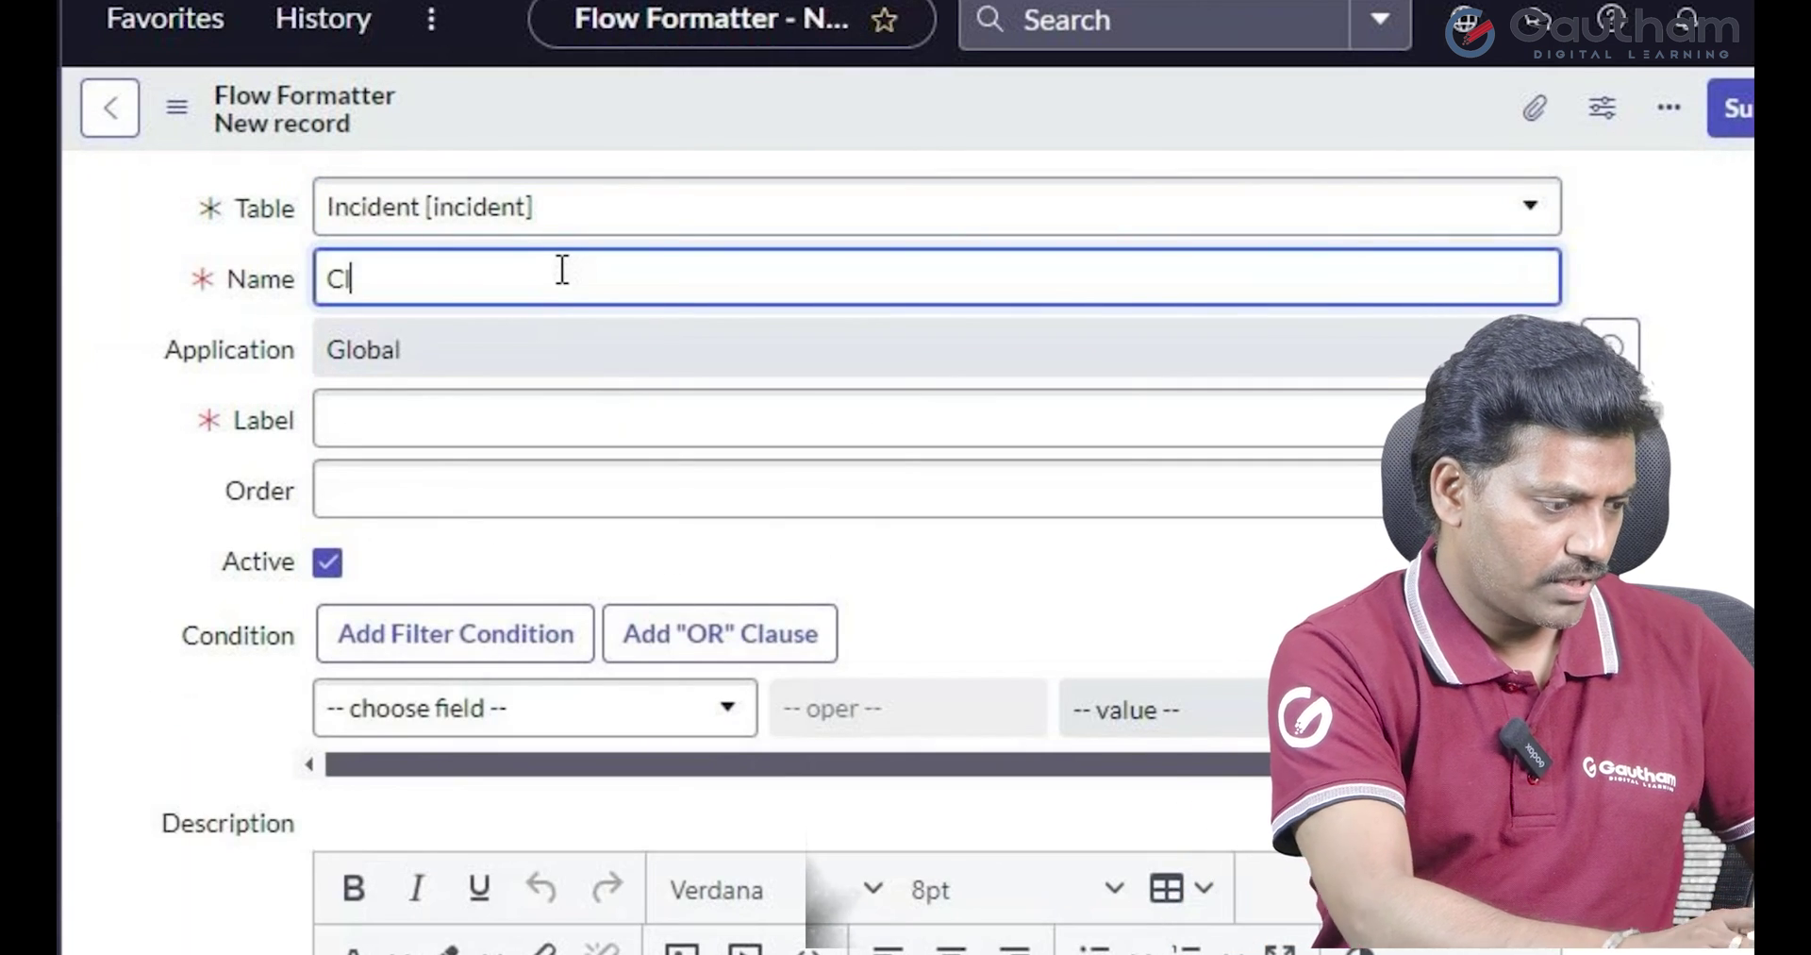
type("osed")
left_click_drag(562, 270, 325, 280)
key("ctrl+c")
left_click(452, 429)
key("ctrl+v")
left_click(528, 493)
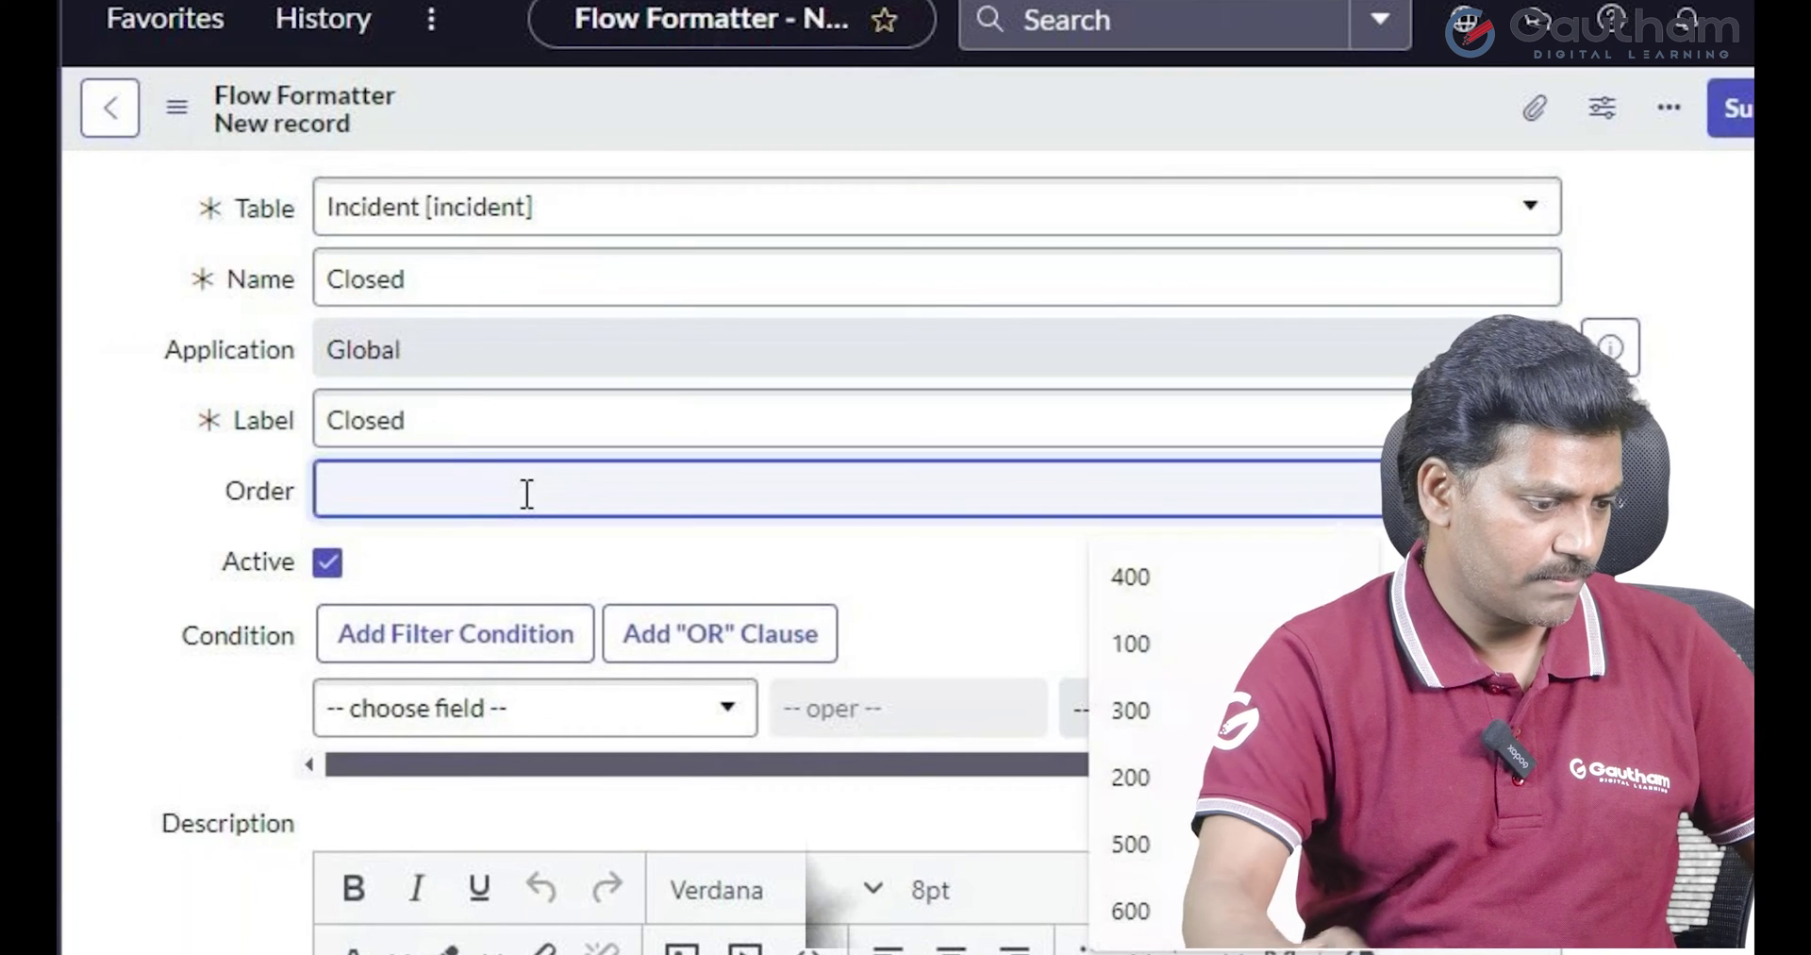
type("6")
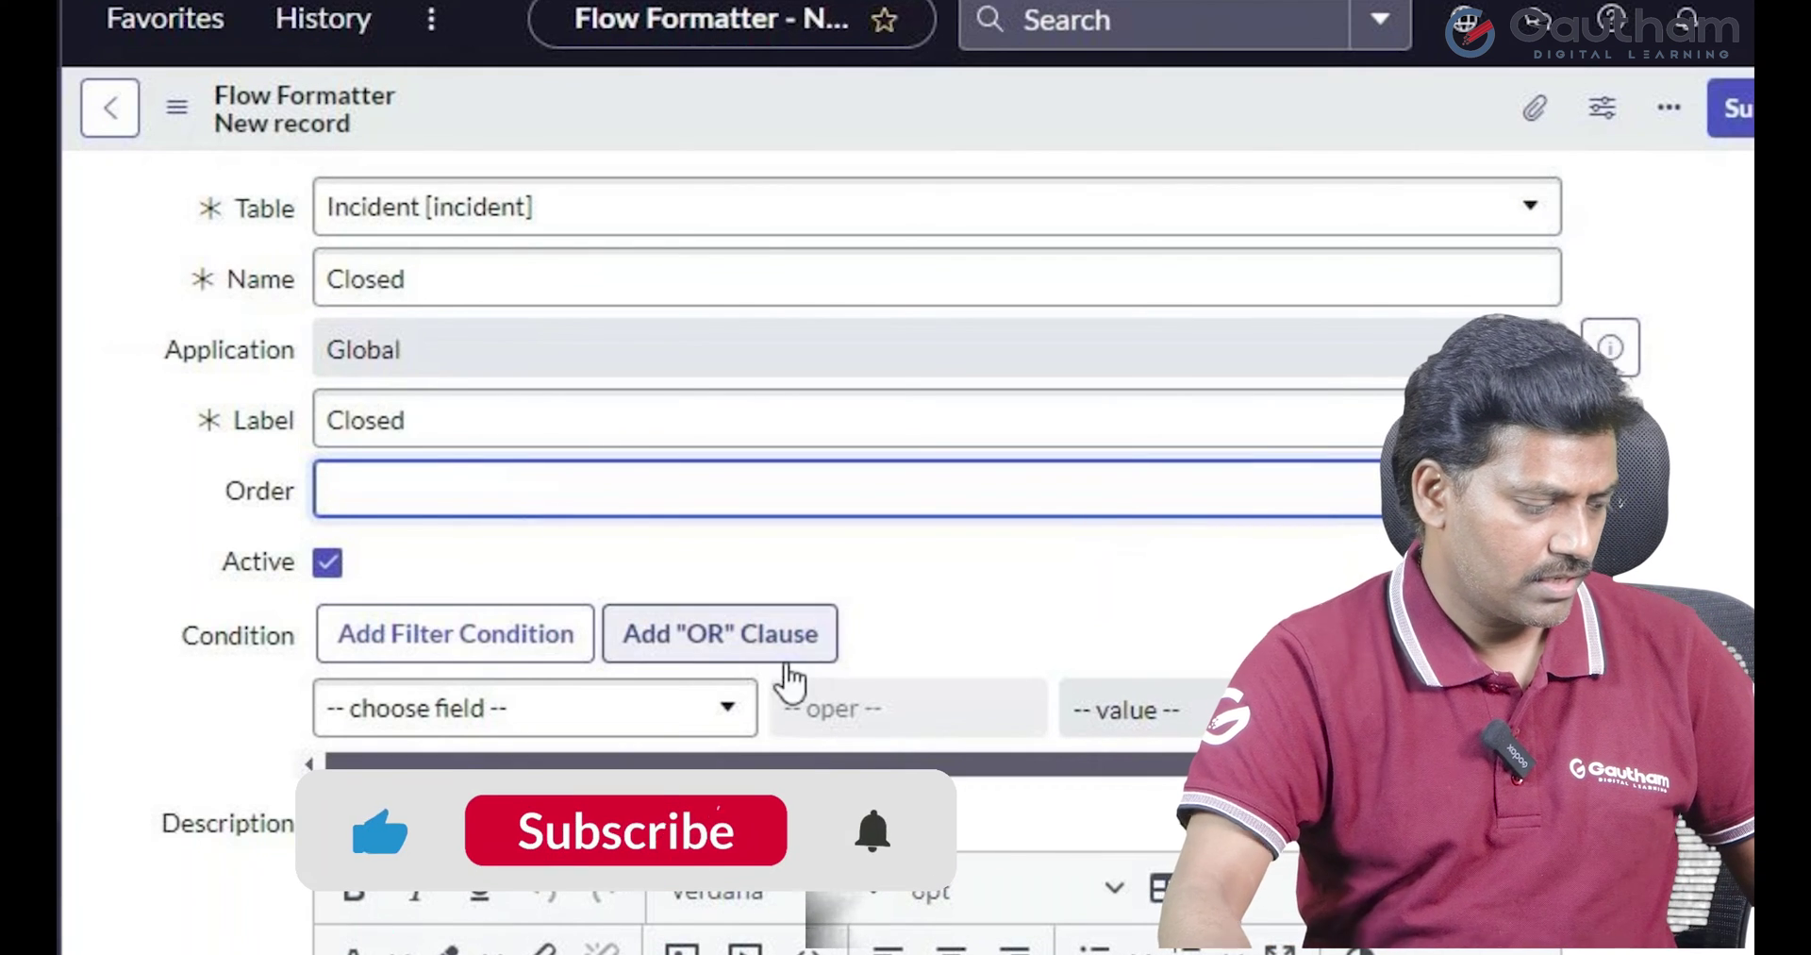
Set the Closed flow formatter's condition to State is Closed and submit the record
left_click(658, 724)
type("sta")
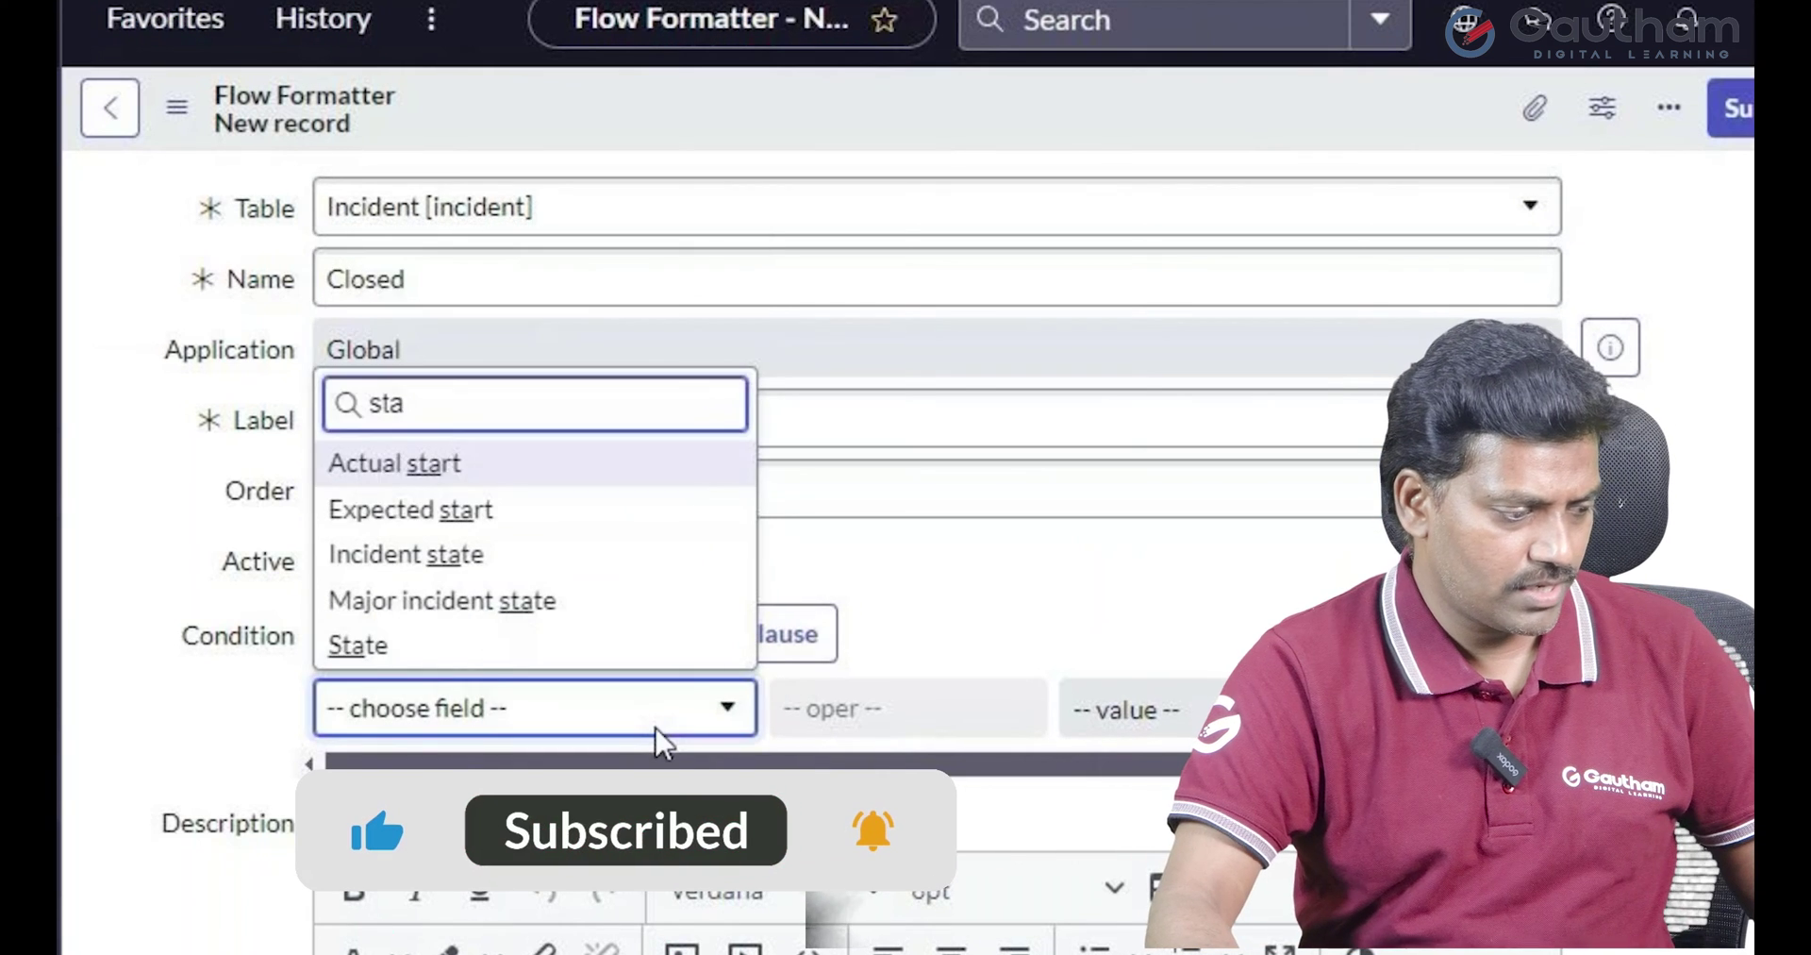
left_click(477, 651)
left_click(1170, 705)
left_click(1116, 922)
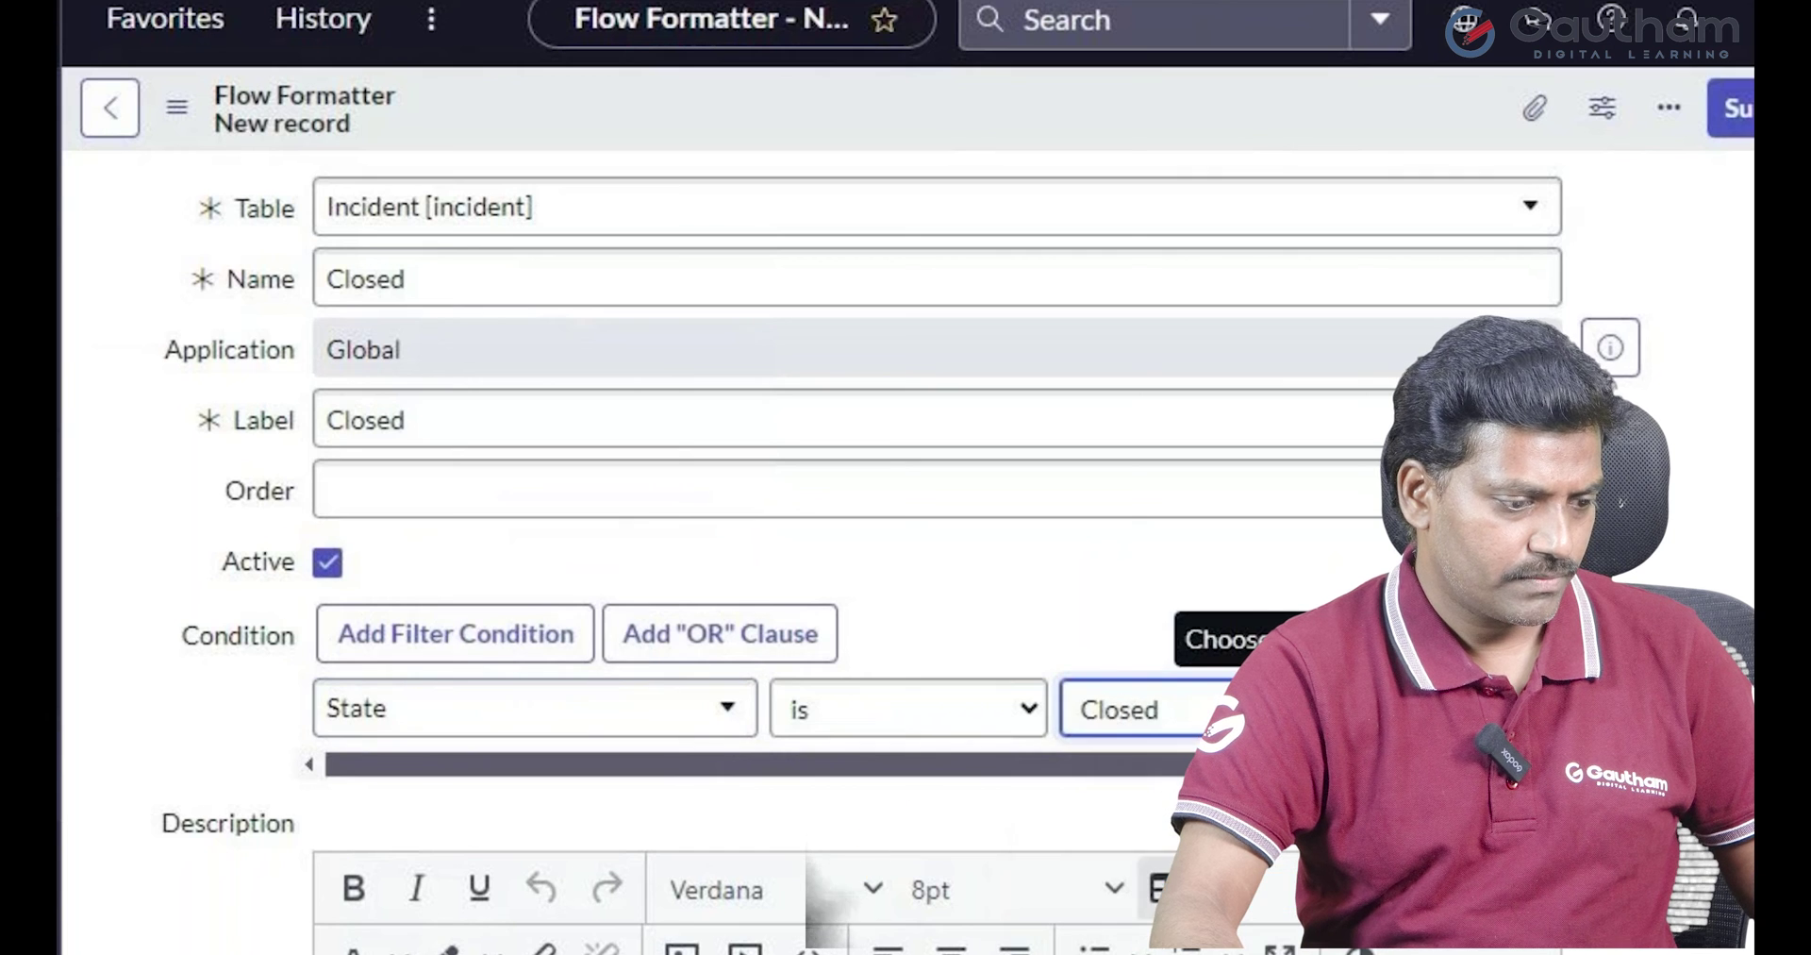
left_click(1737, 110)
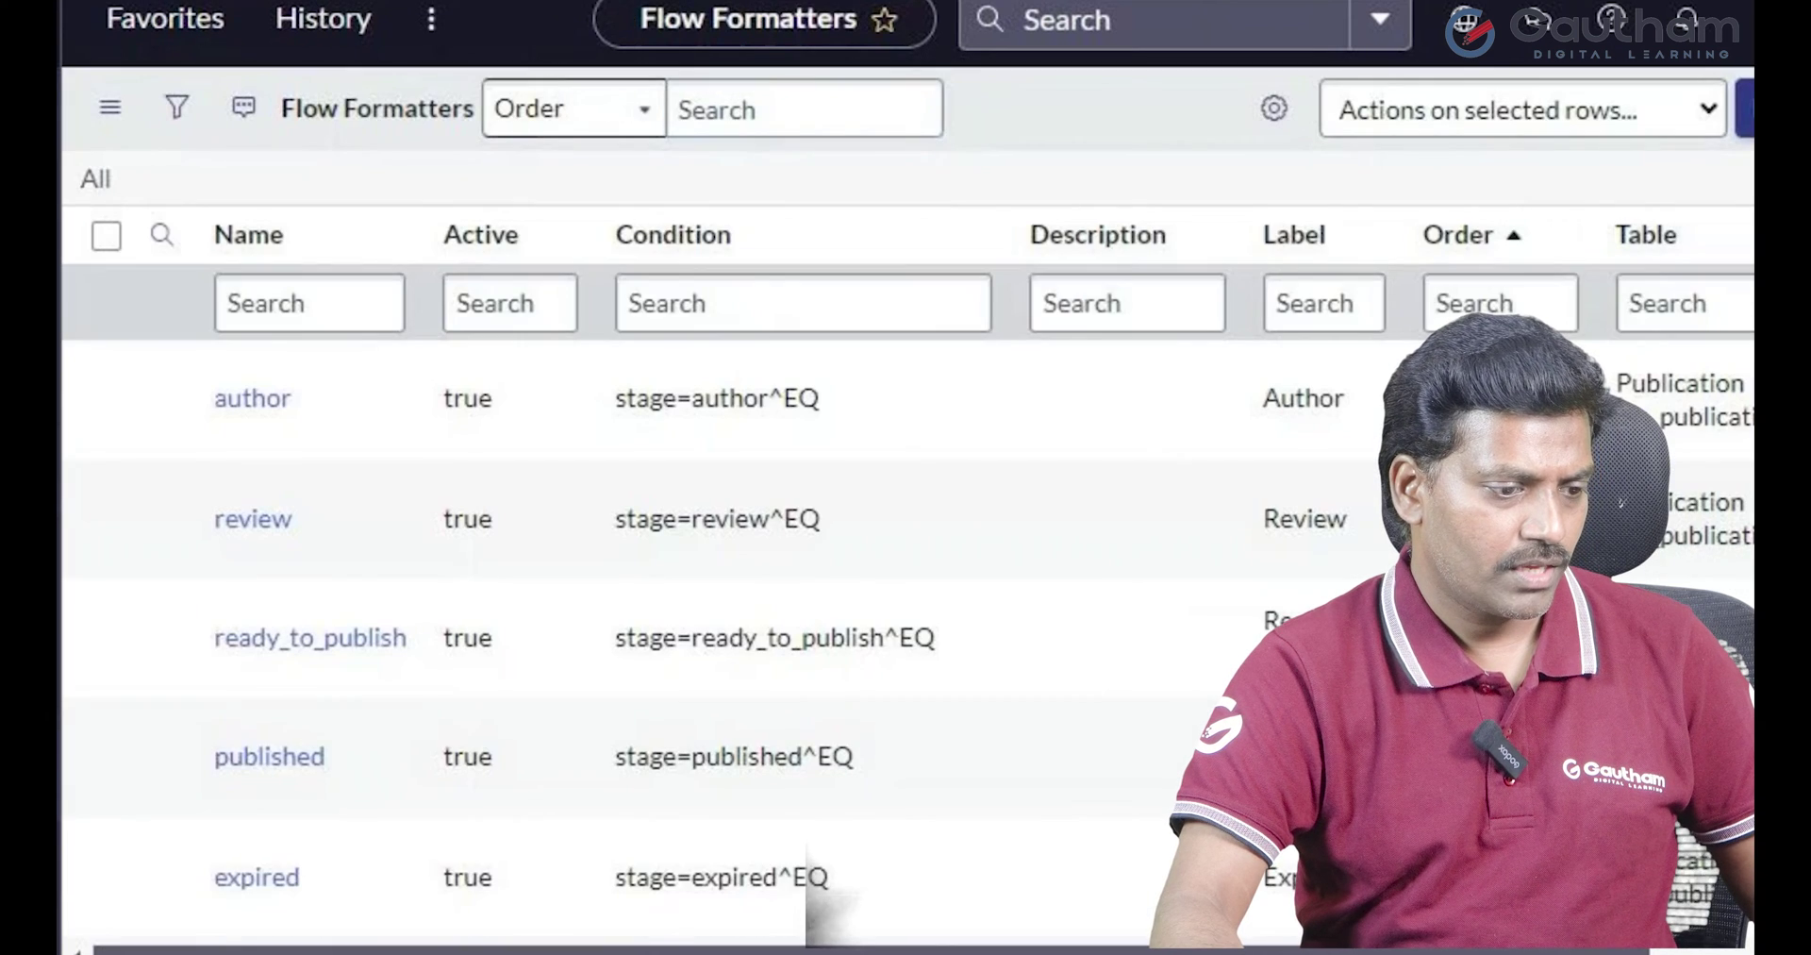
Start one more flow formatter record with Incident [incident] as its table
left_click(1743, 109)
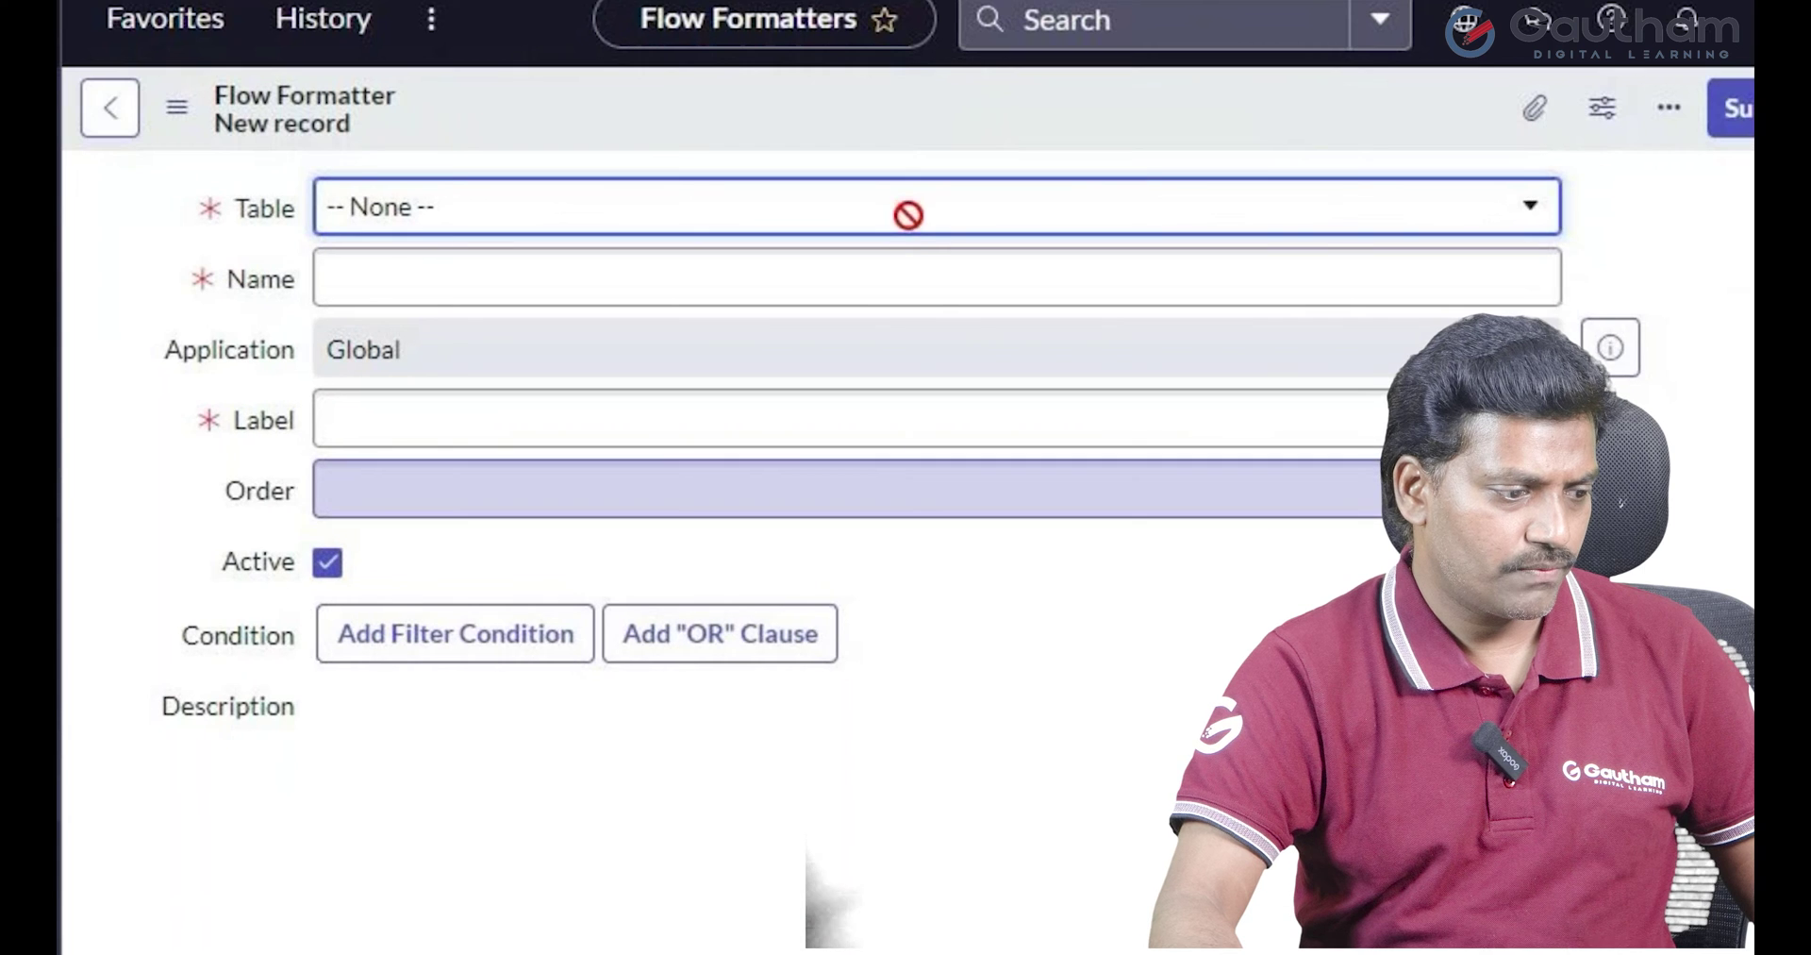
left_click(915, 212)
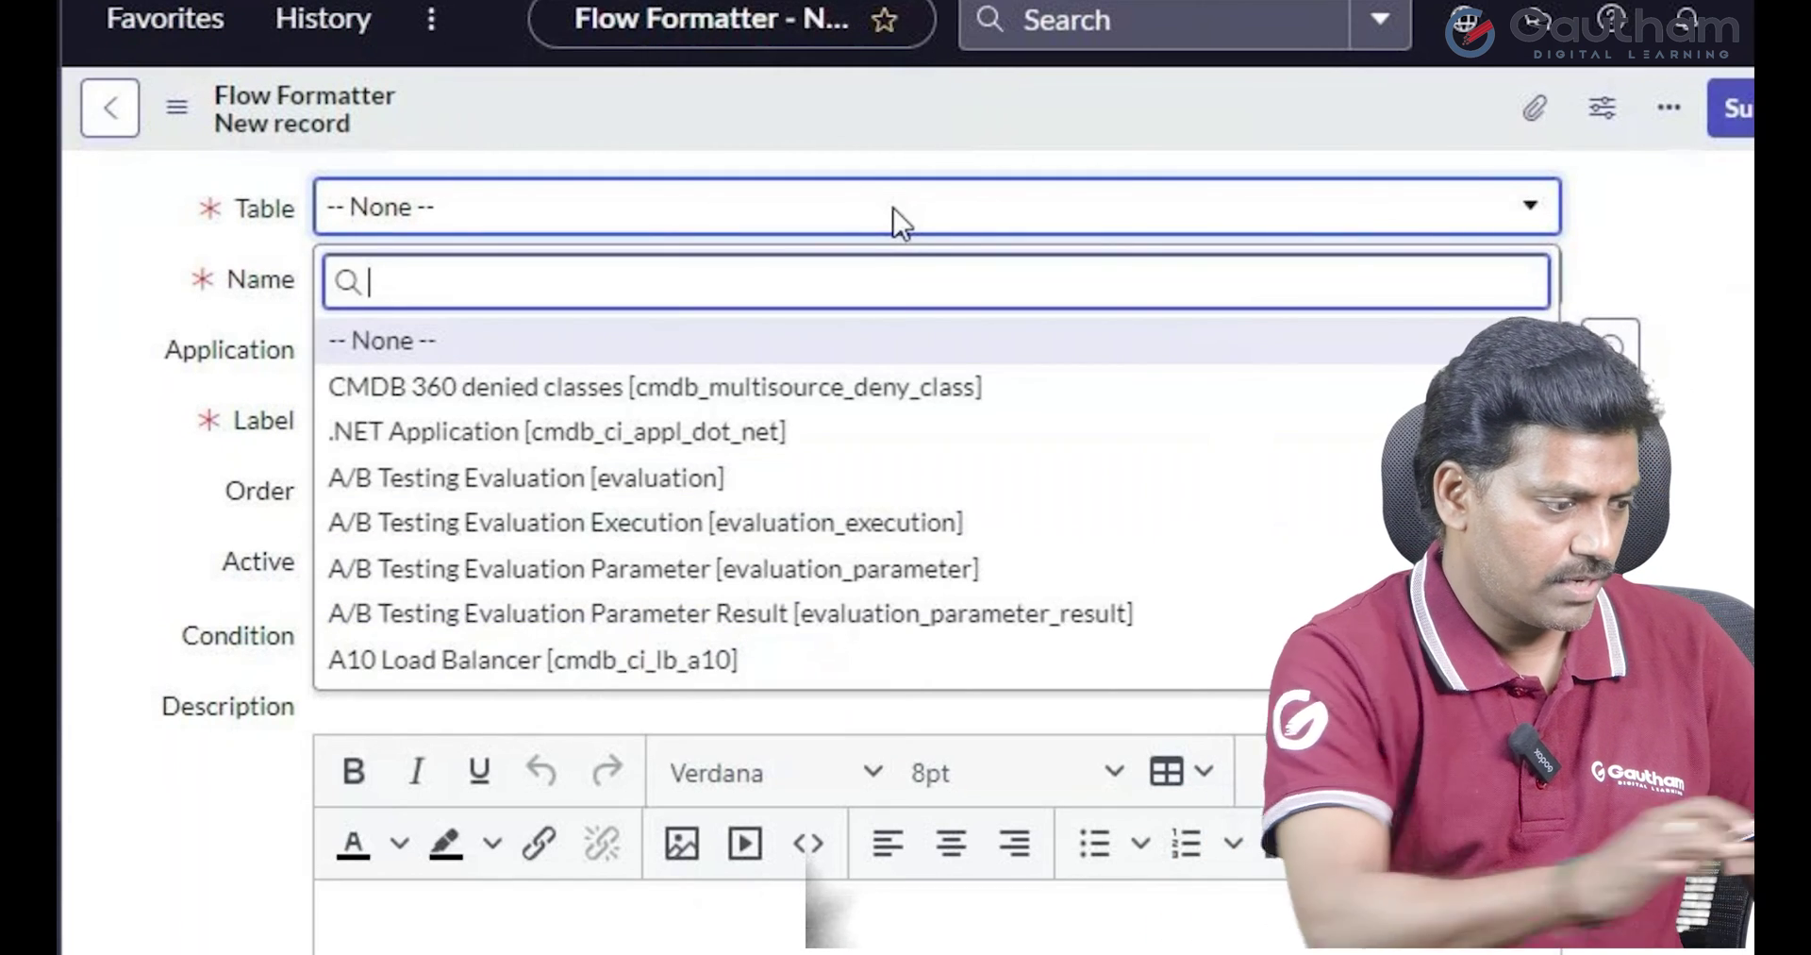
type("incident")
left_click(681, 347)
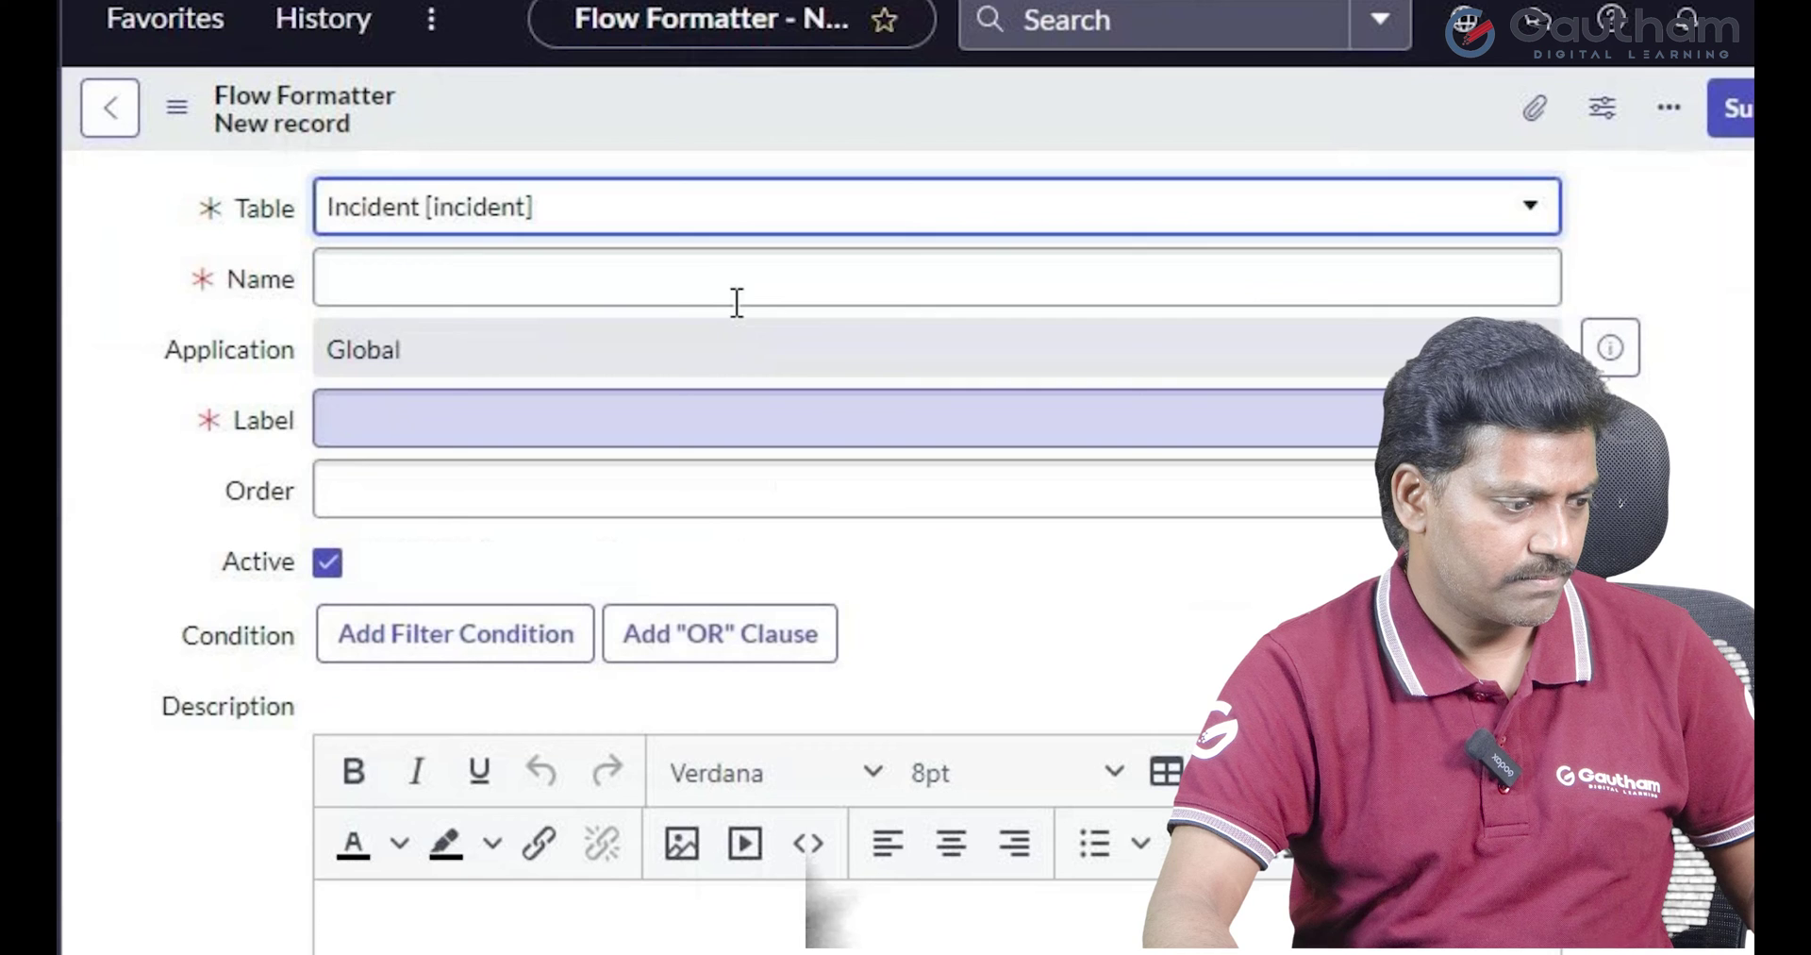
Enter Cancelled as both the name and the label of the new flow formatter
left_click(708, 270)
type("Ca")
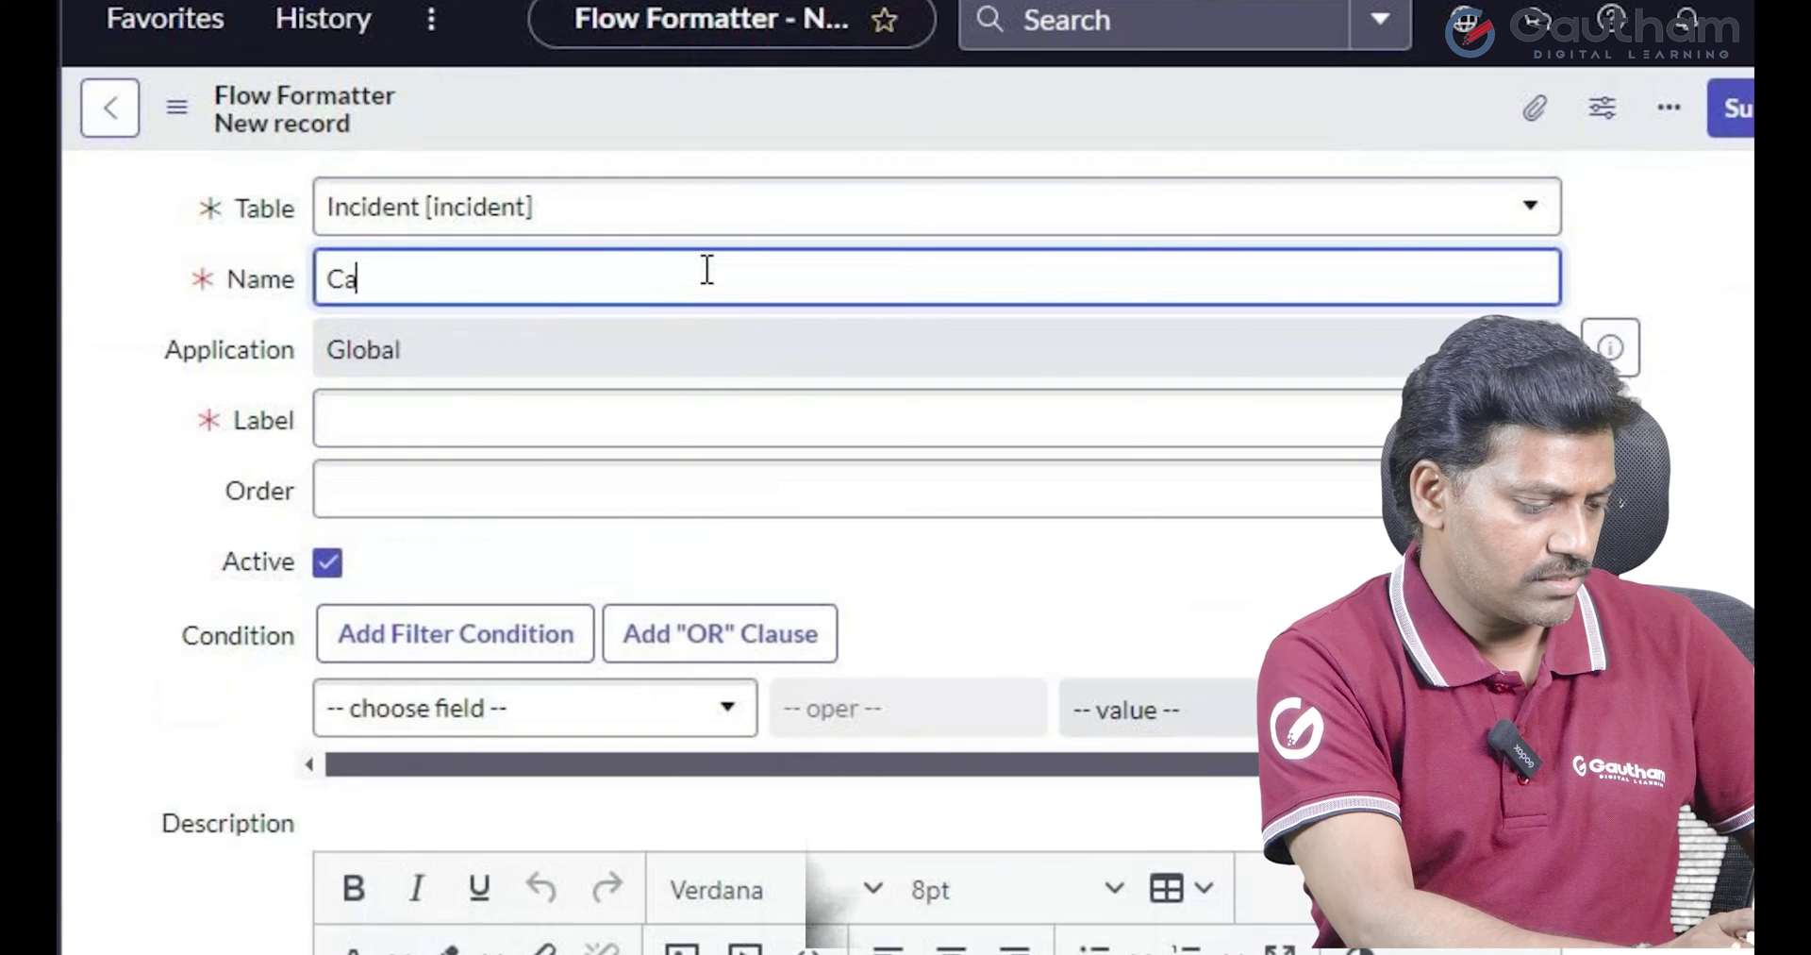
type("ncelled")
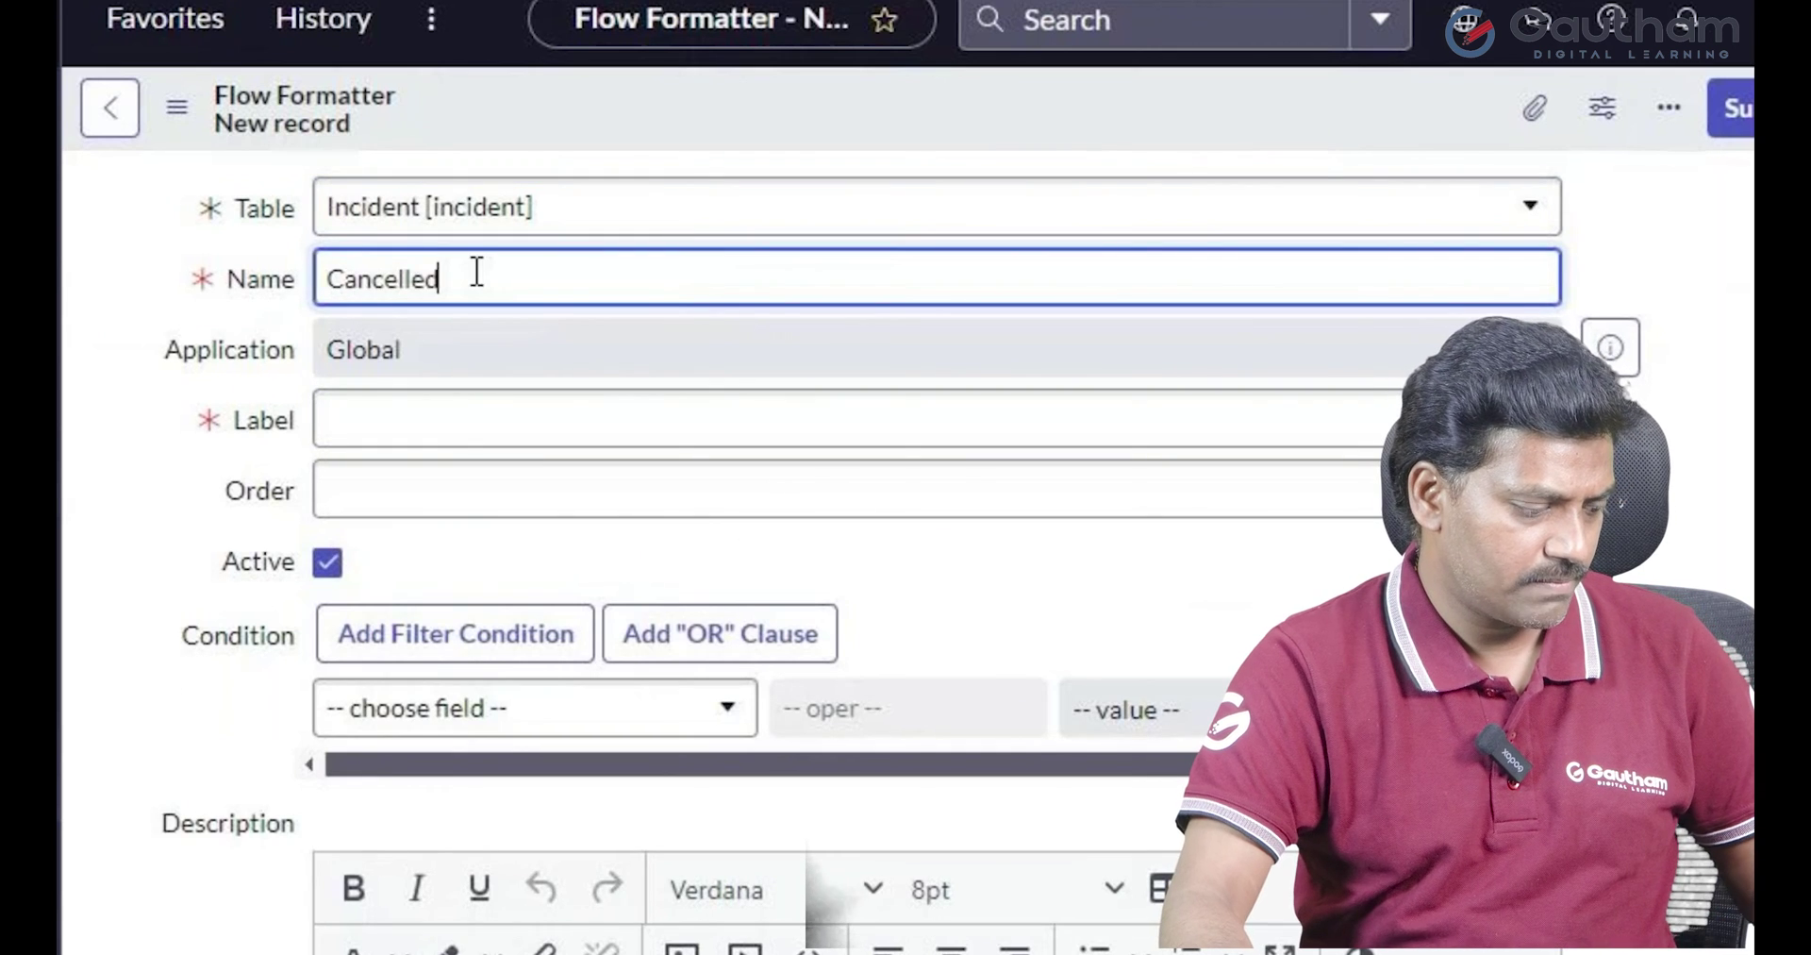
left_click_drag(477, 272, 166, 307)
left_click(434, 425)
left_click(486, 490)
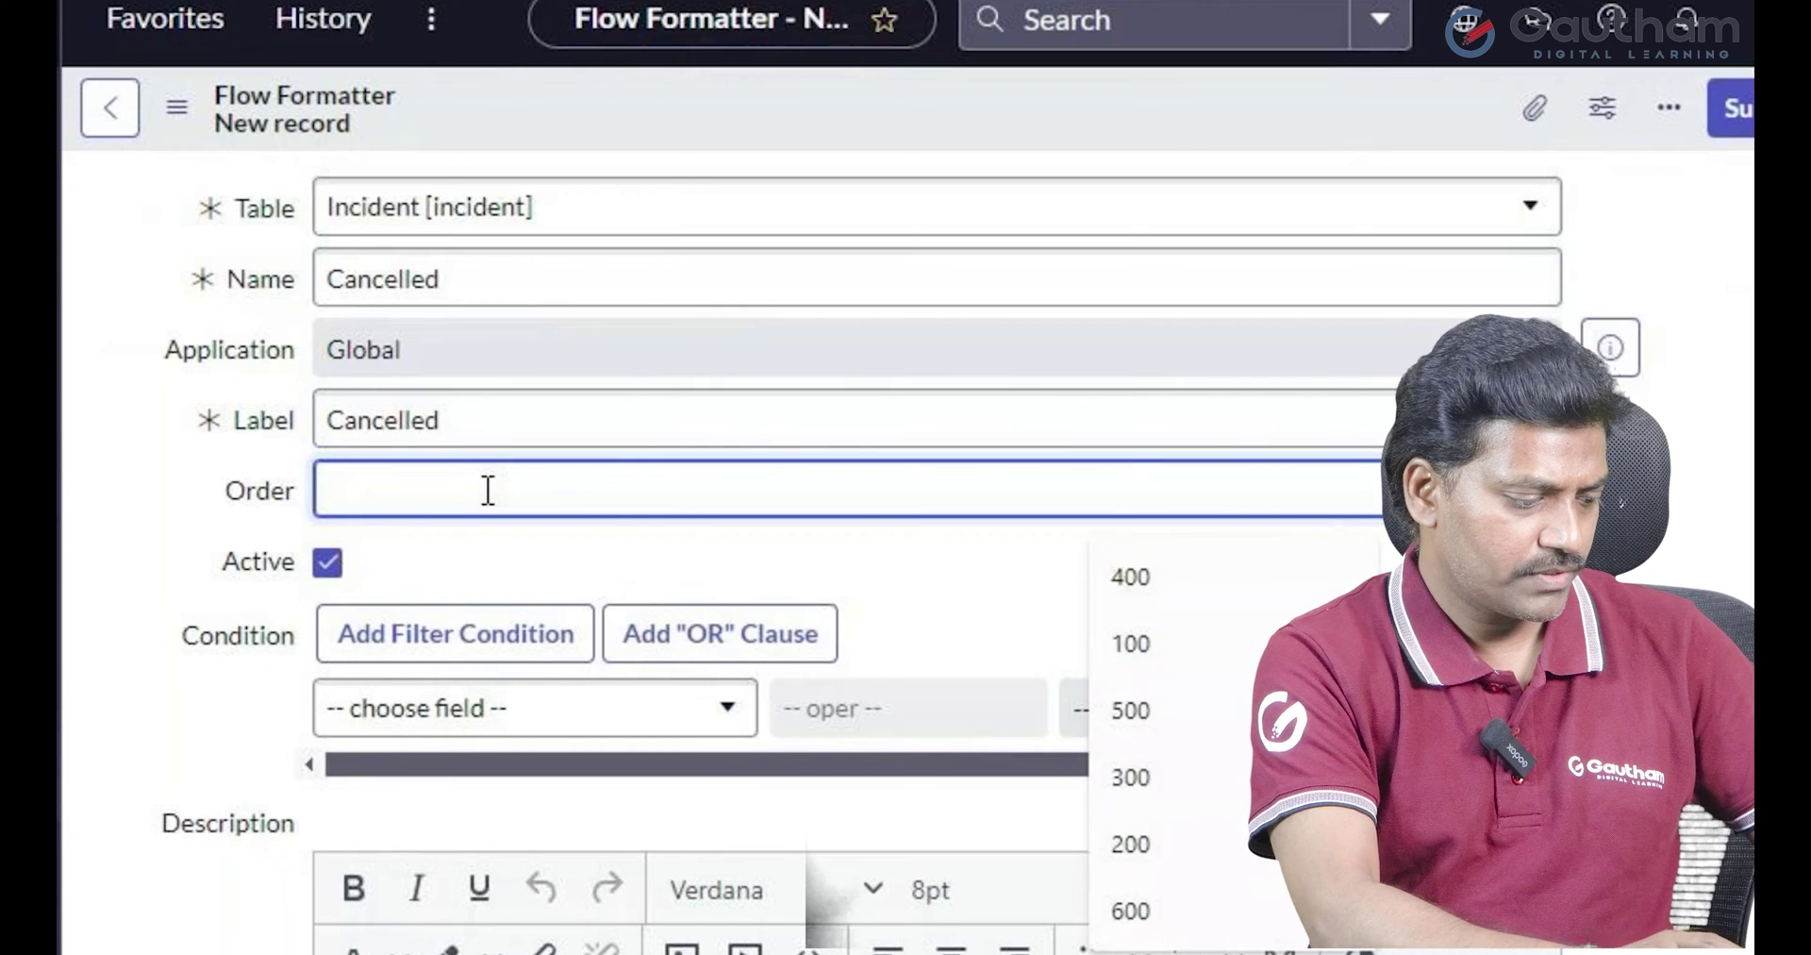
Set the Cancelled flow formatter's condition to State is Canceled and submit the record
left_click(723, 708)
type("sta")
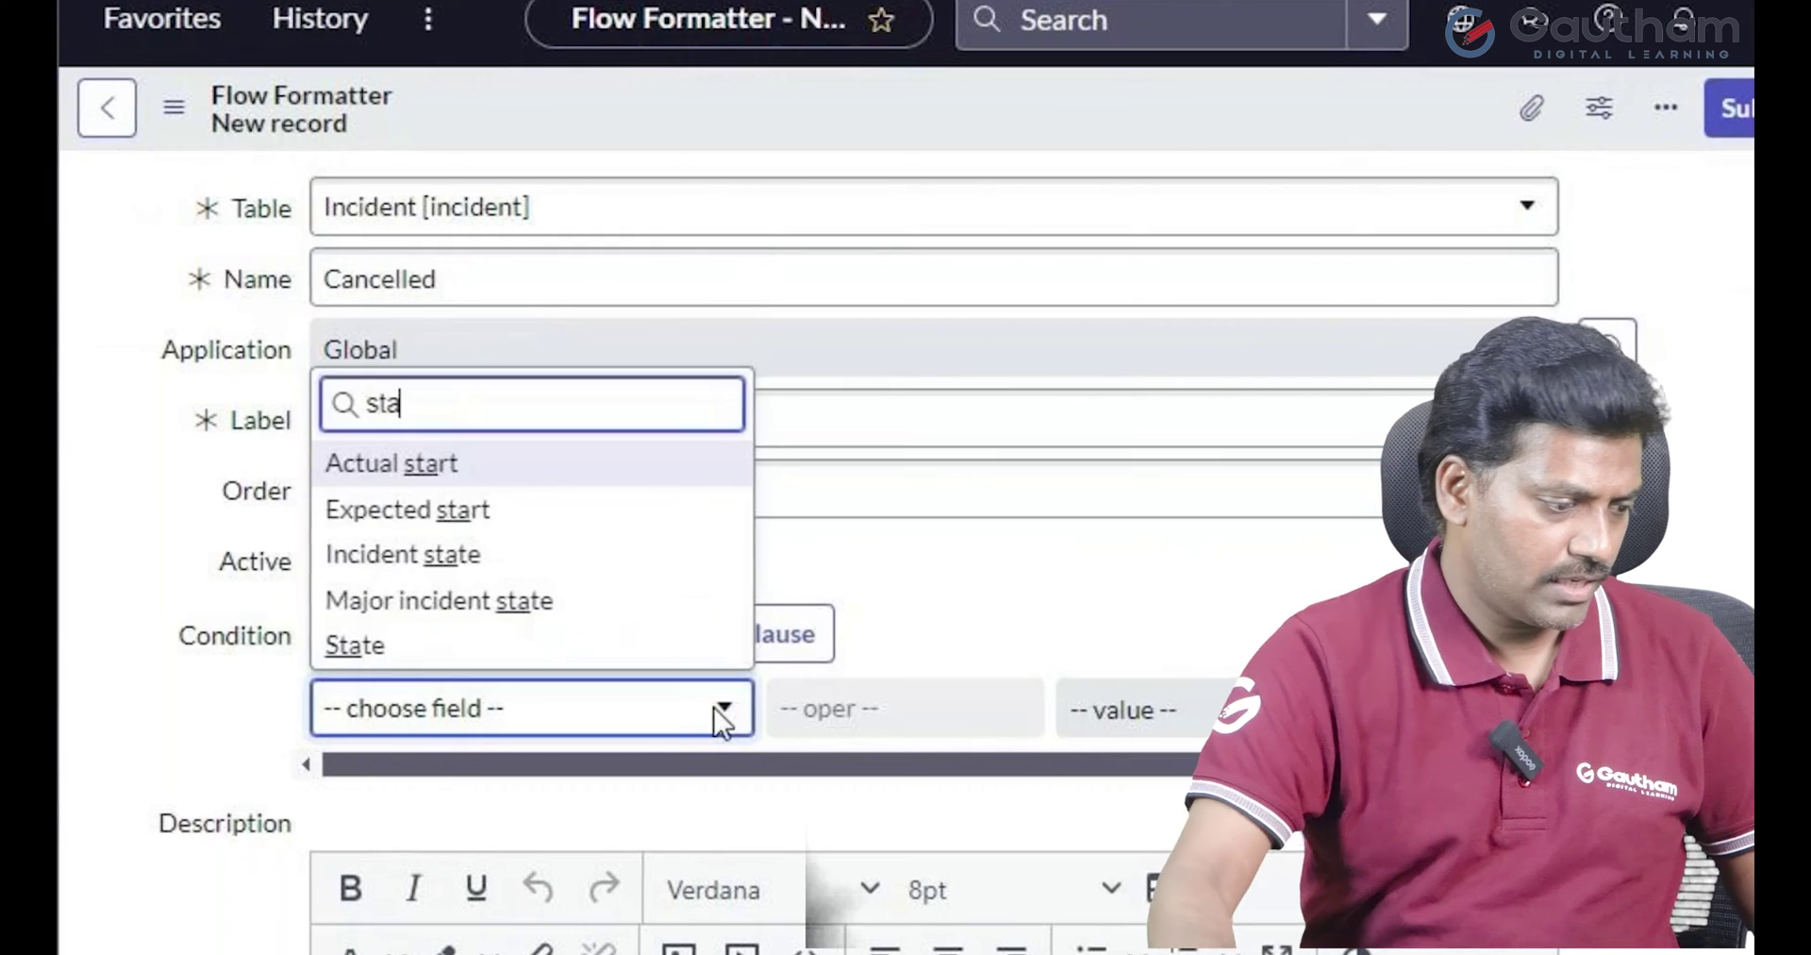
type("t")
left_click(614, 656)
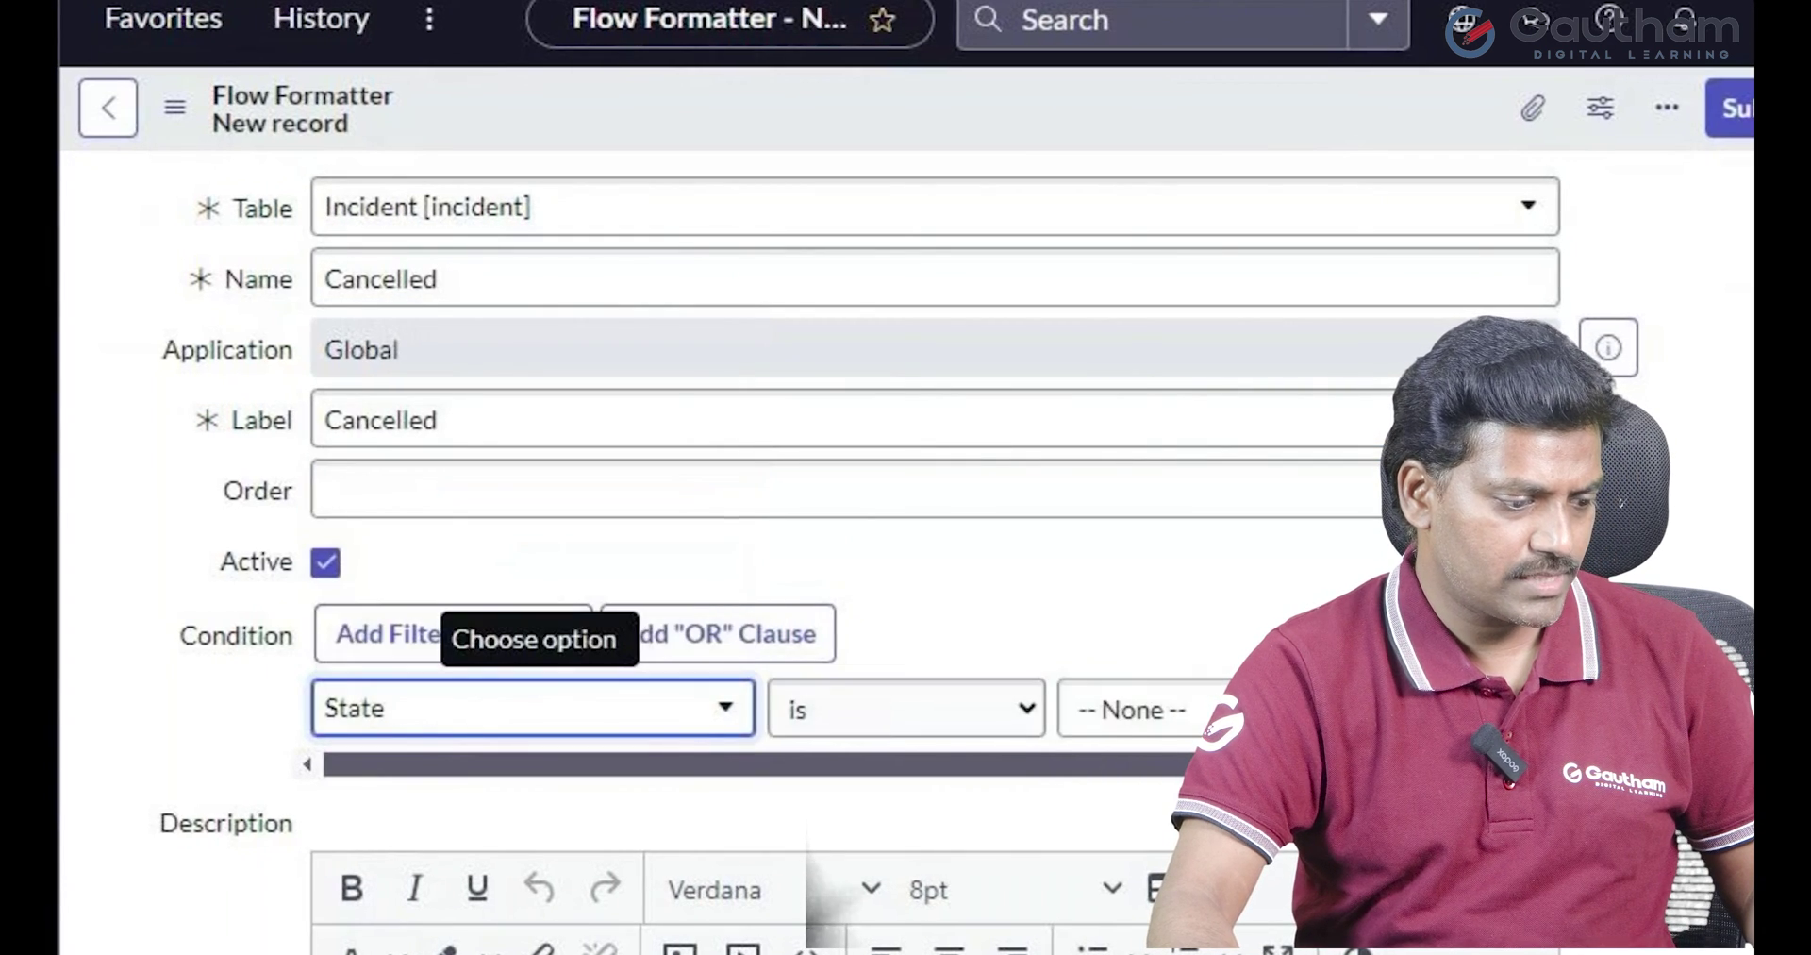
left_click(1123, 710)
left_click(1122, 947)
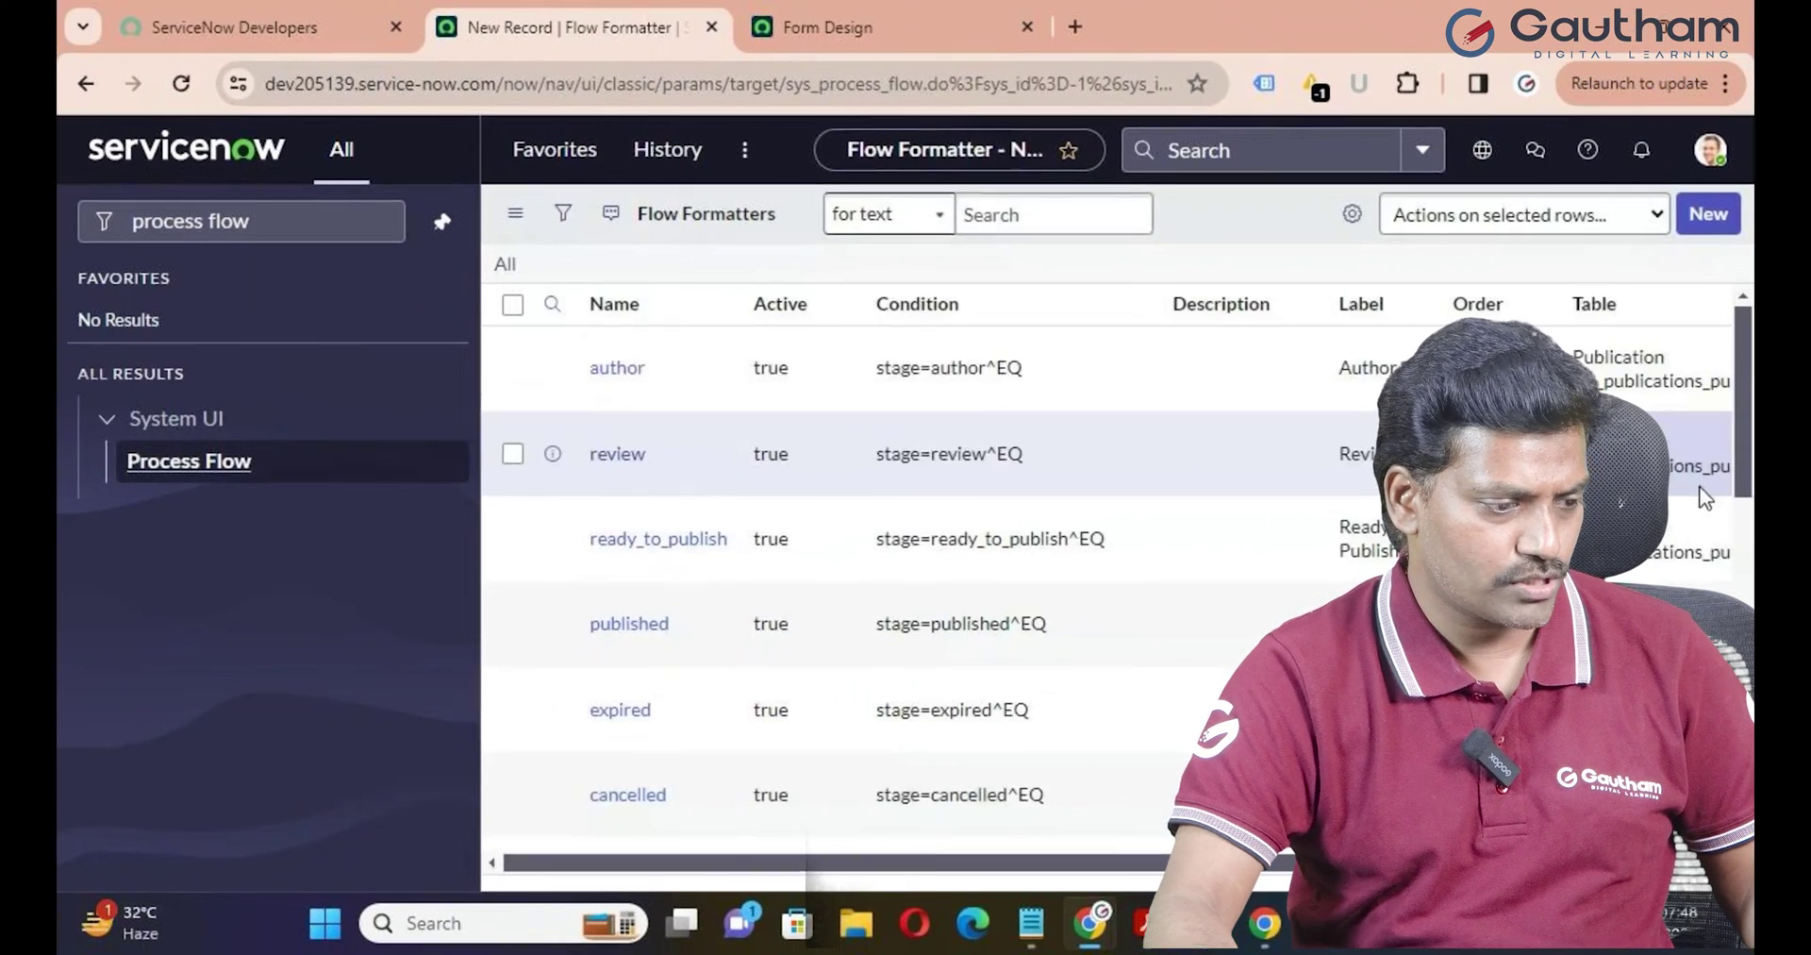
Find the Incident module in the navigator and open a new incident form to check its process flow
left_click_drag(250, 221, 55, 218)
key("BackSpace")
type("incident")
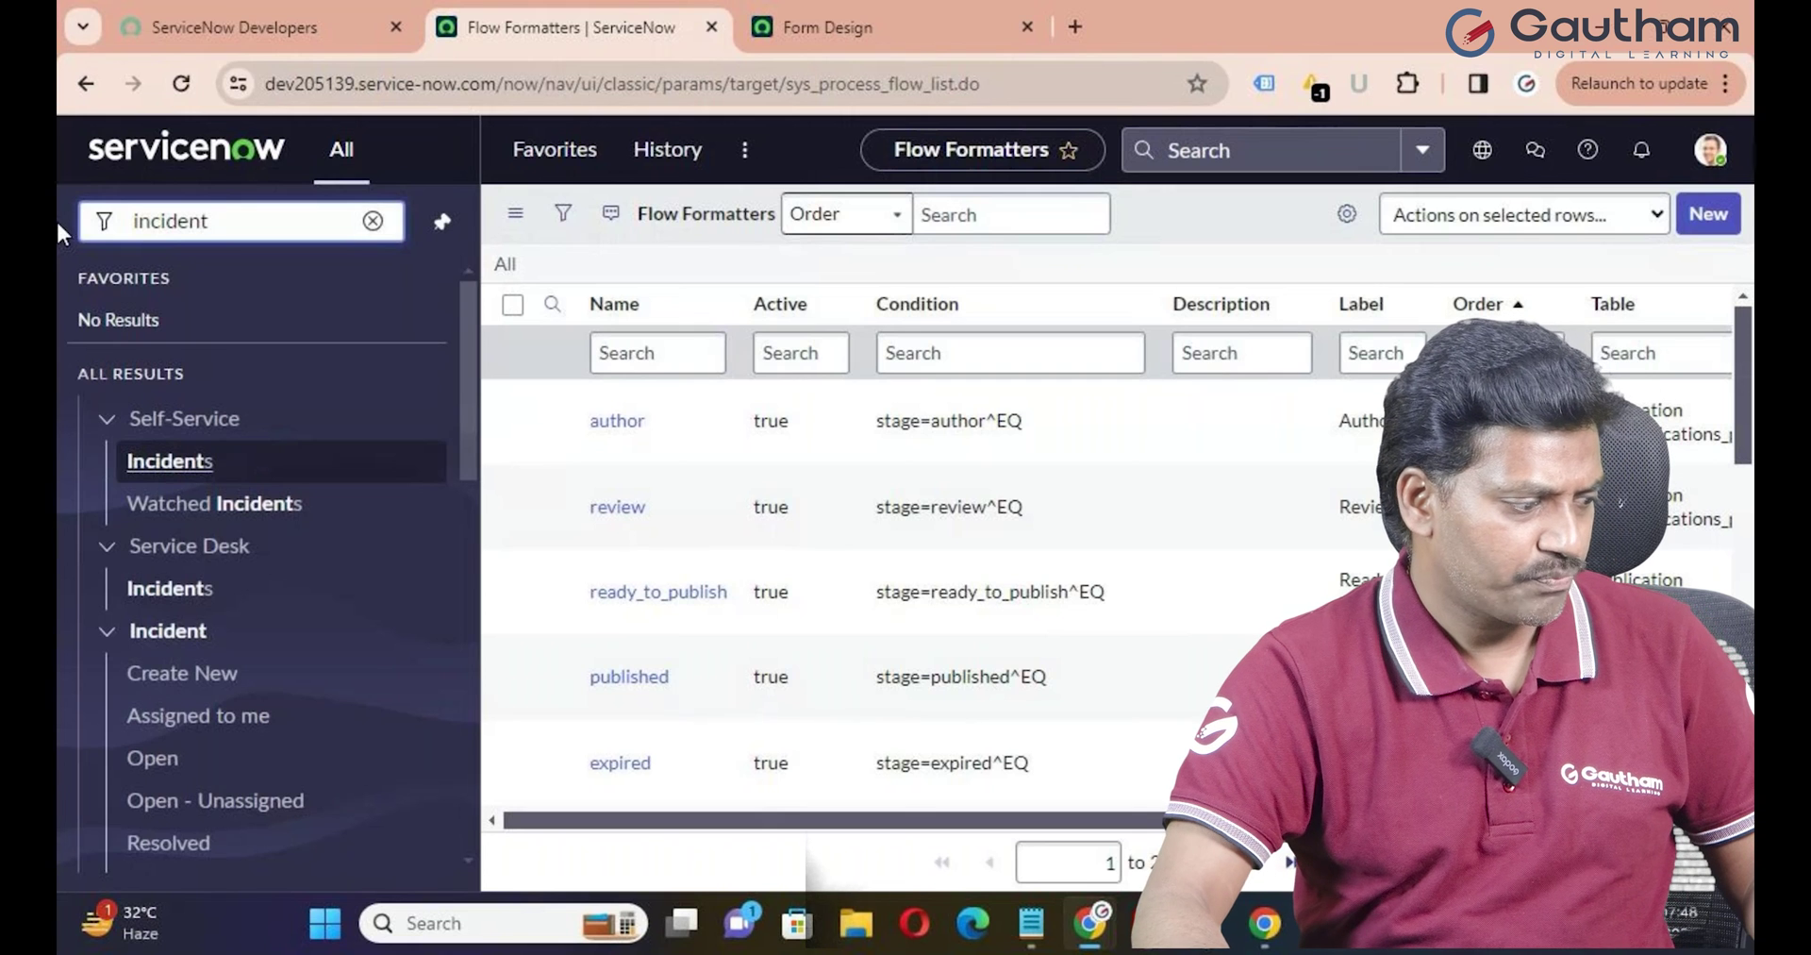
left_click(195, 671)
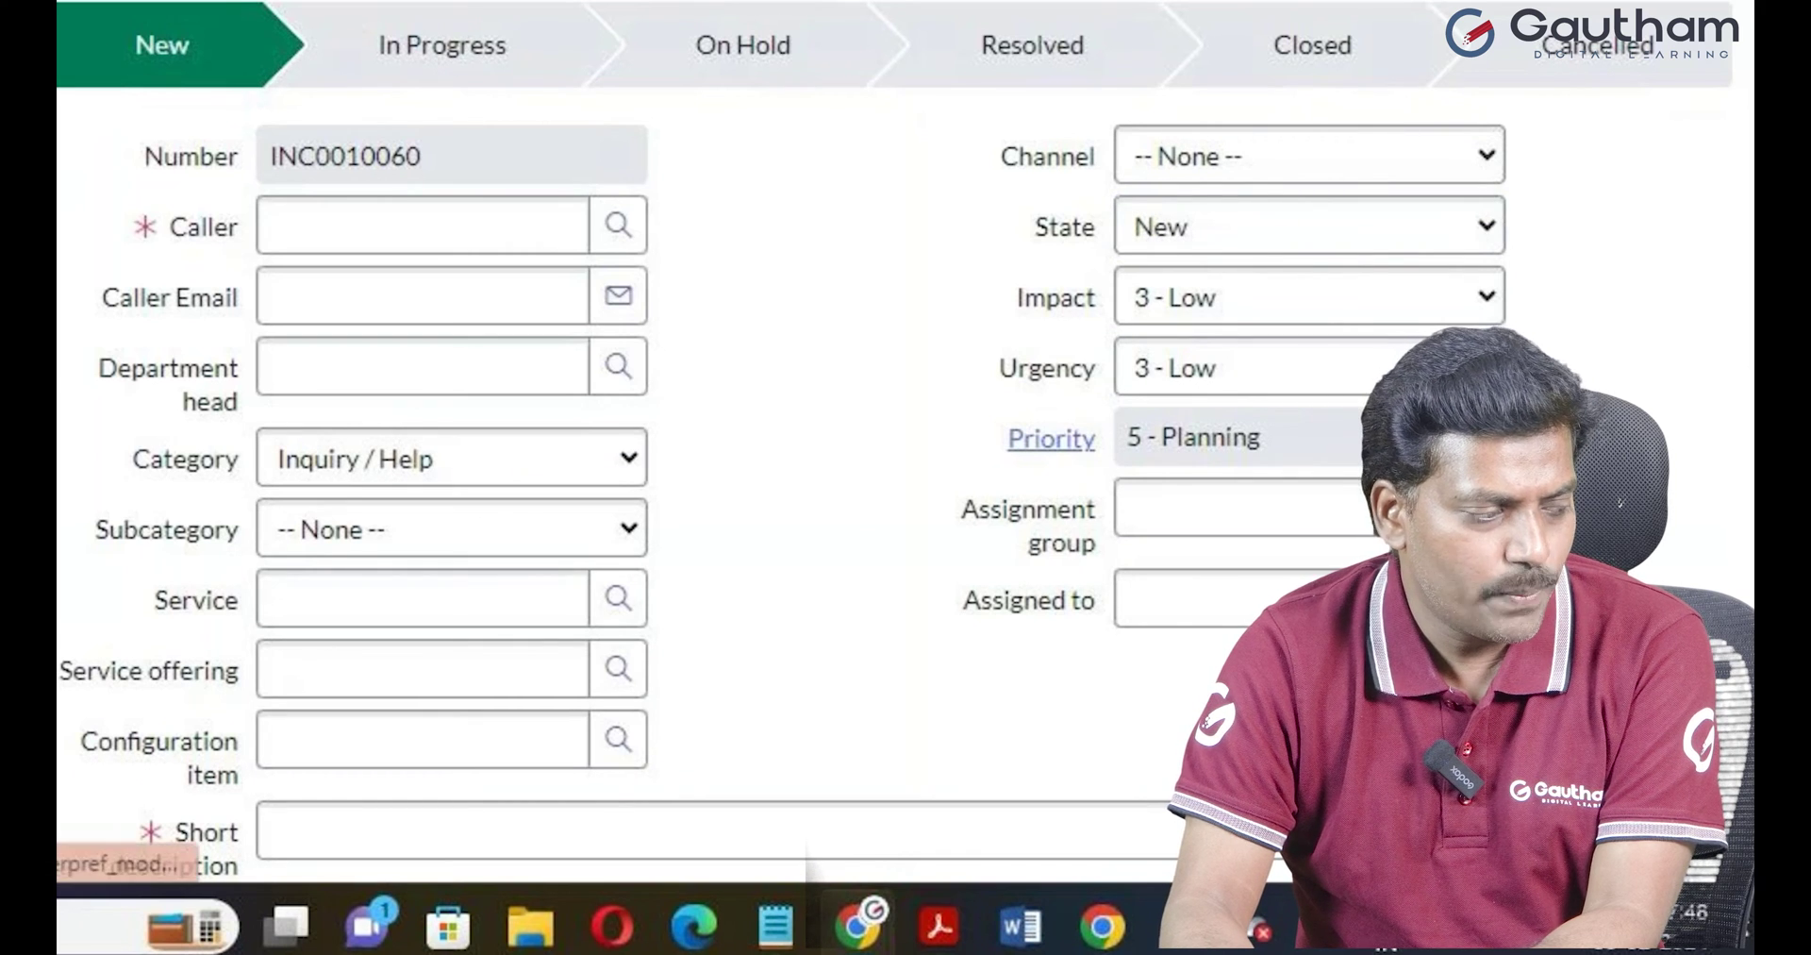
Open the resolved incident "Email server is down." from the incident list and review its process flow and State choices
left_click(58, 45)
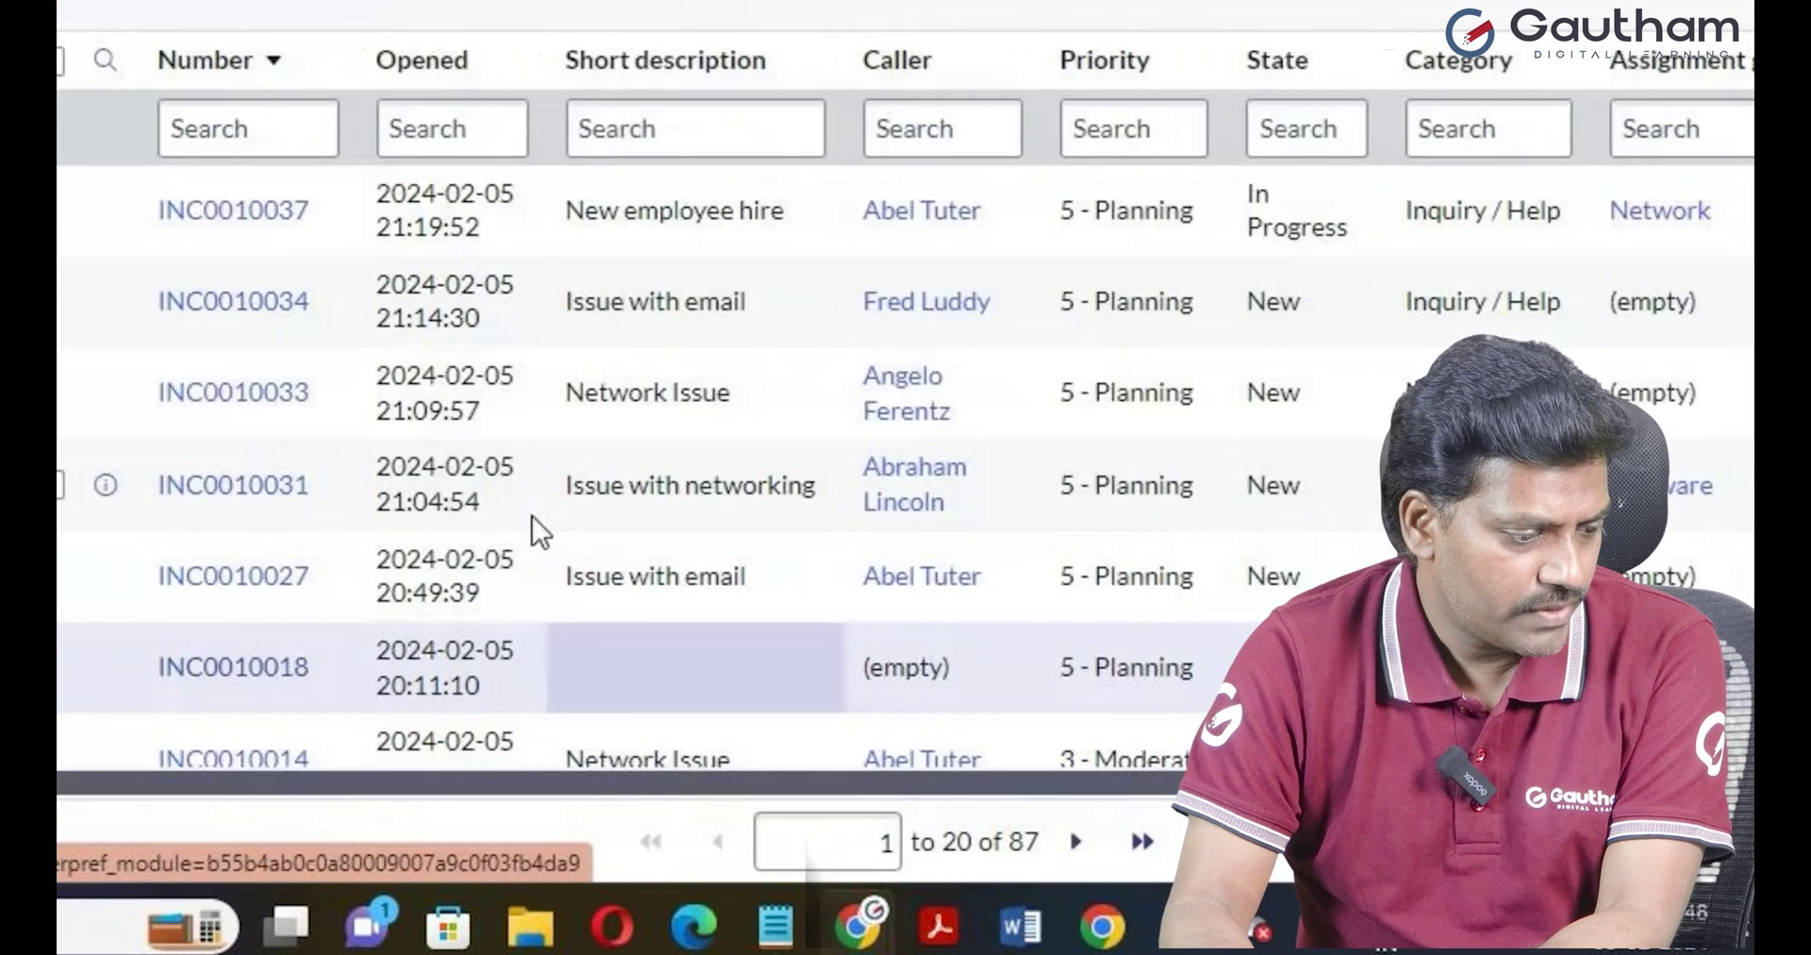
scroll(502, 504, "down", 4)
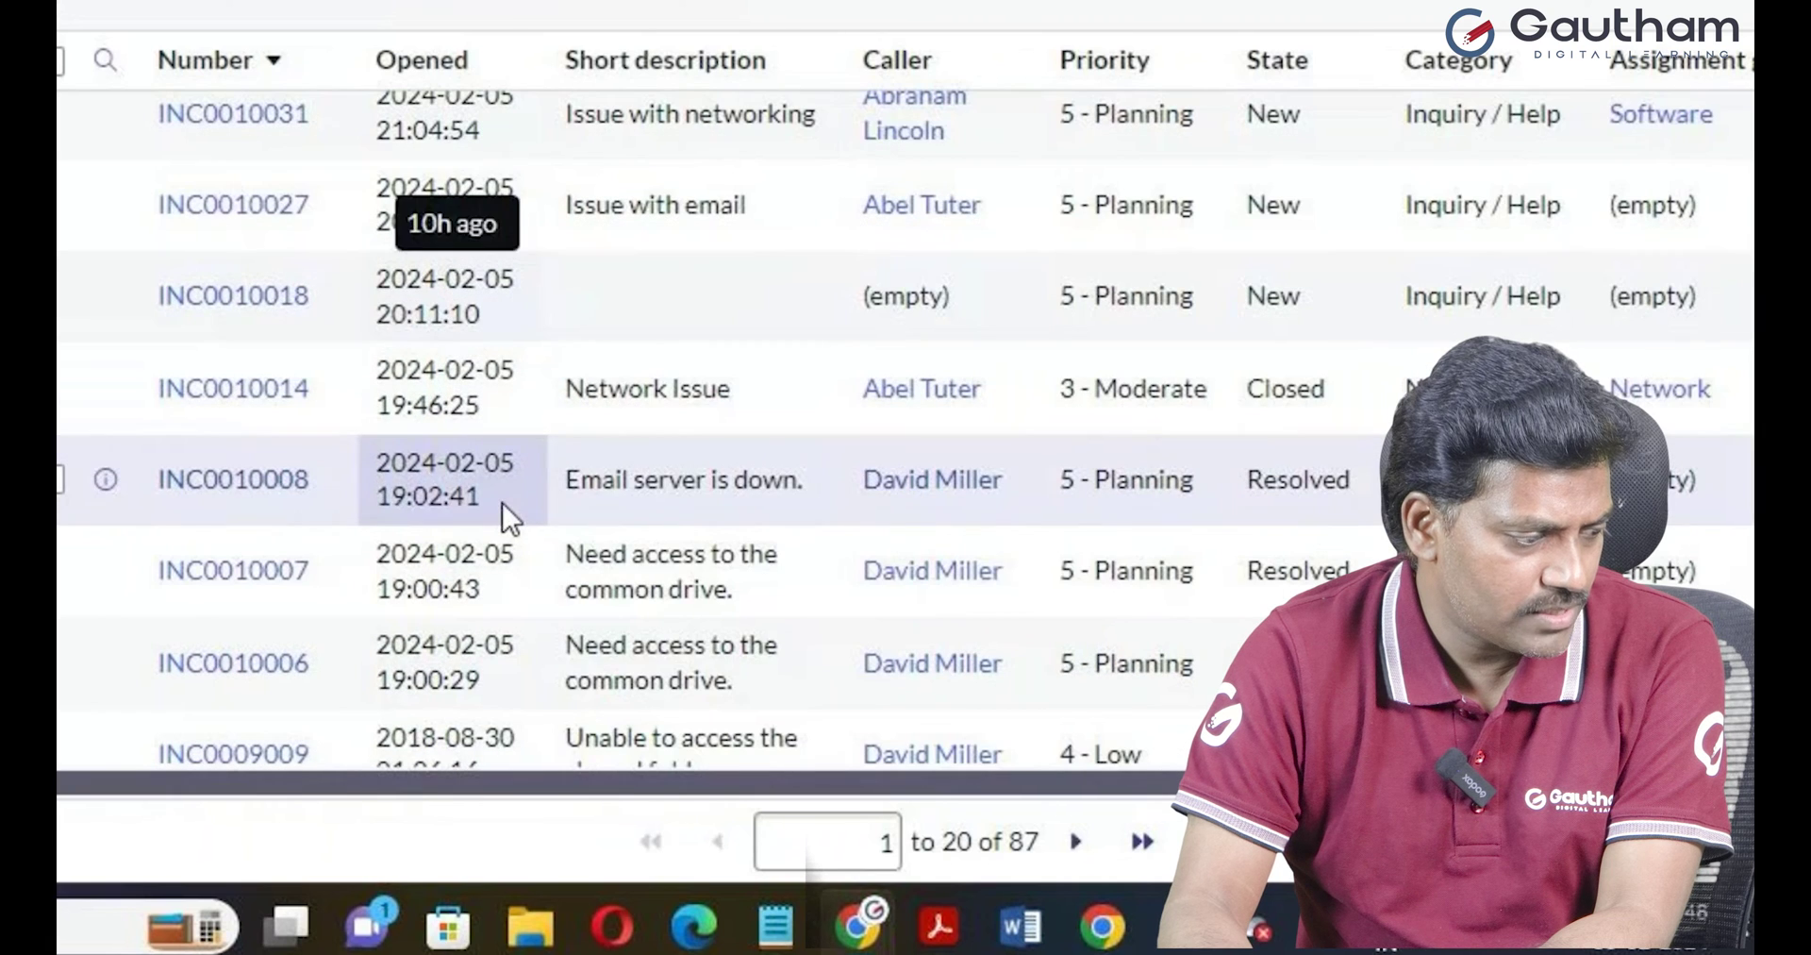
left_click(108, 480)
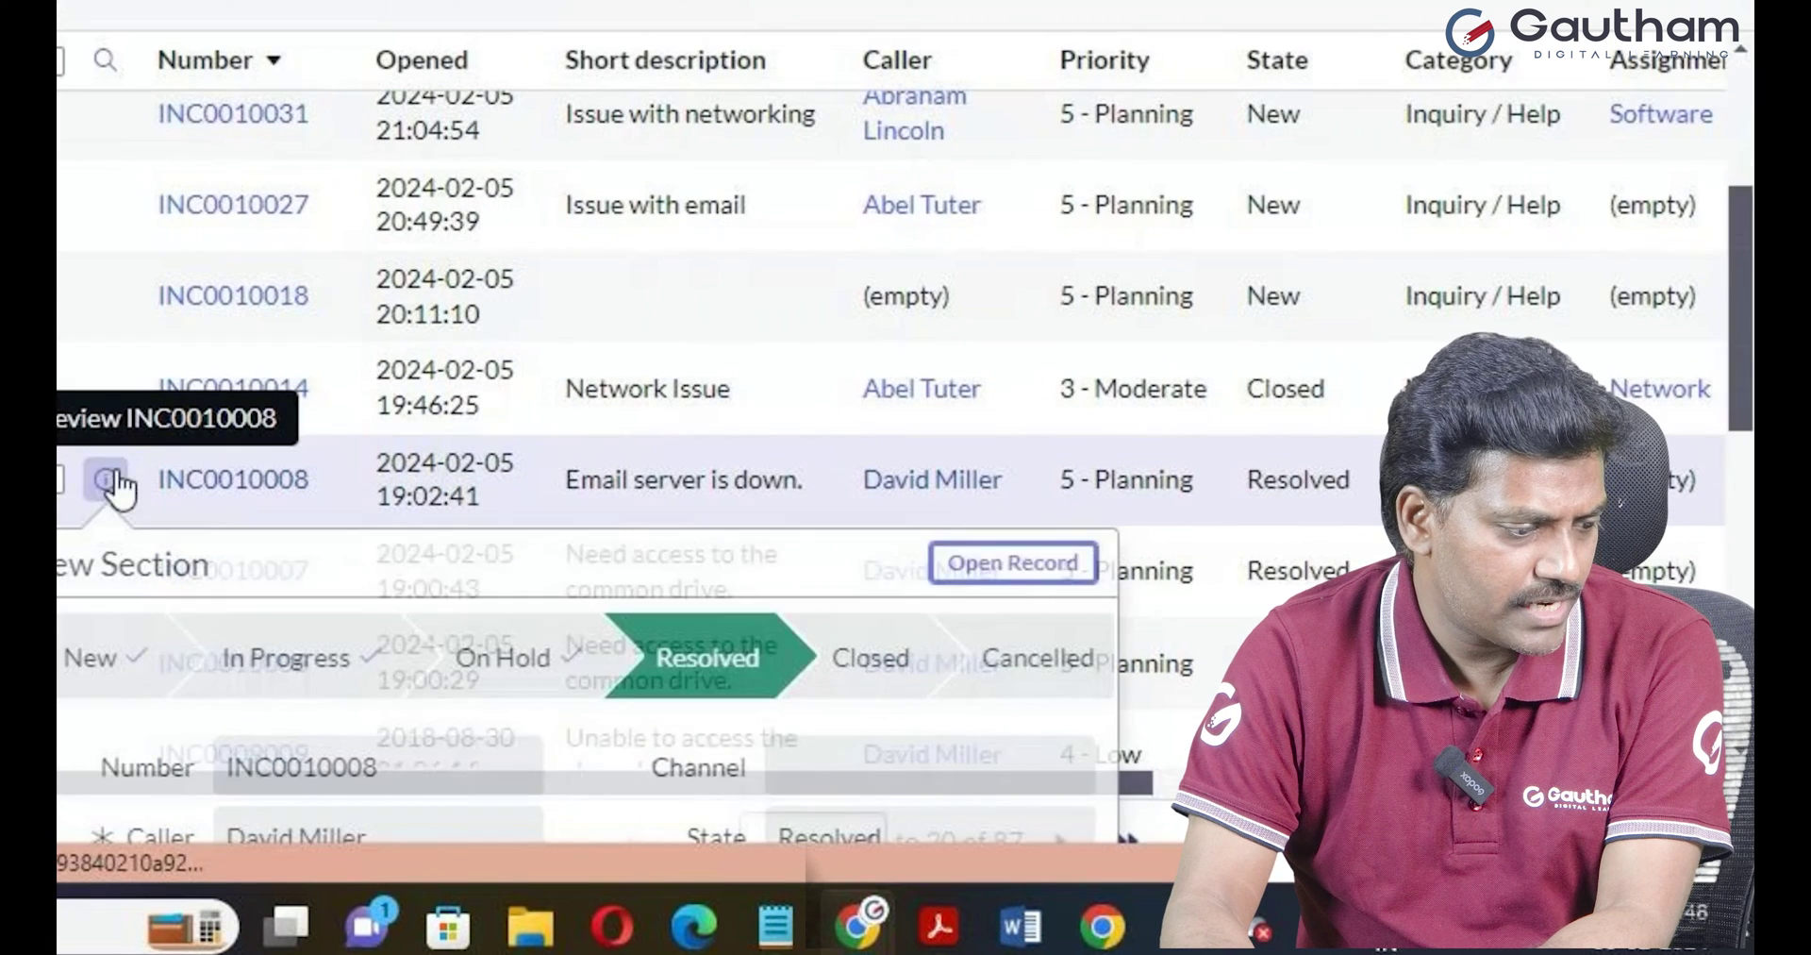
left_click(1028, 562)
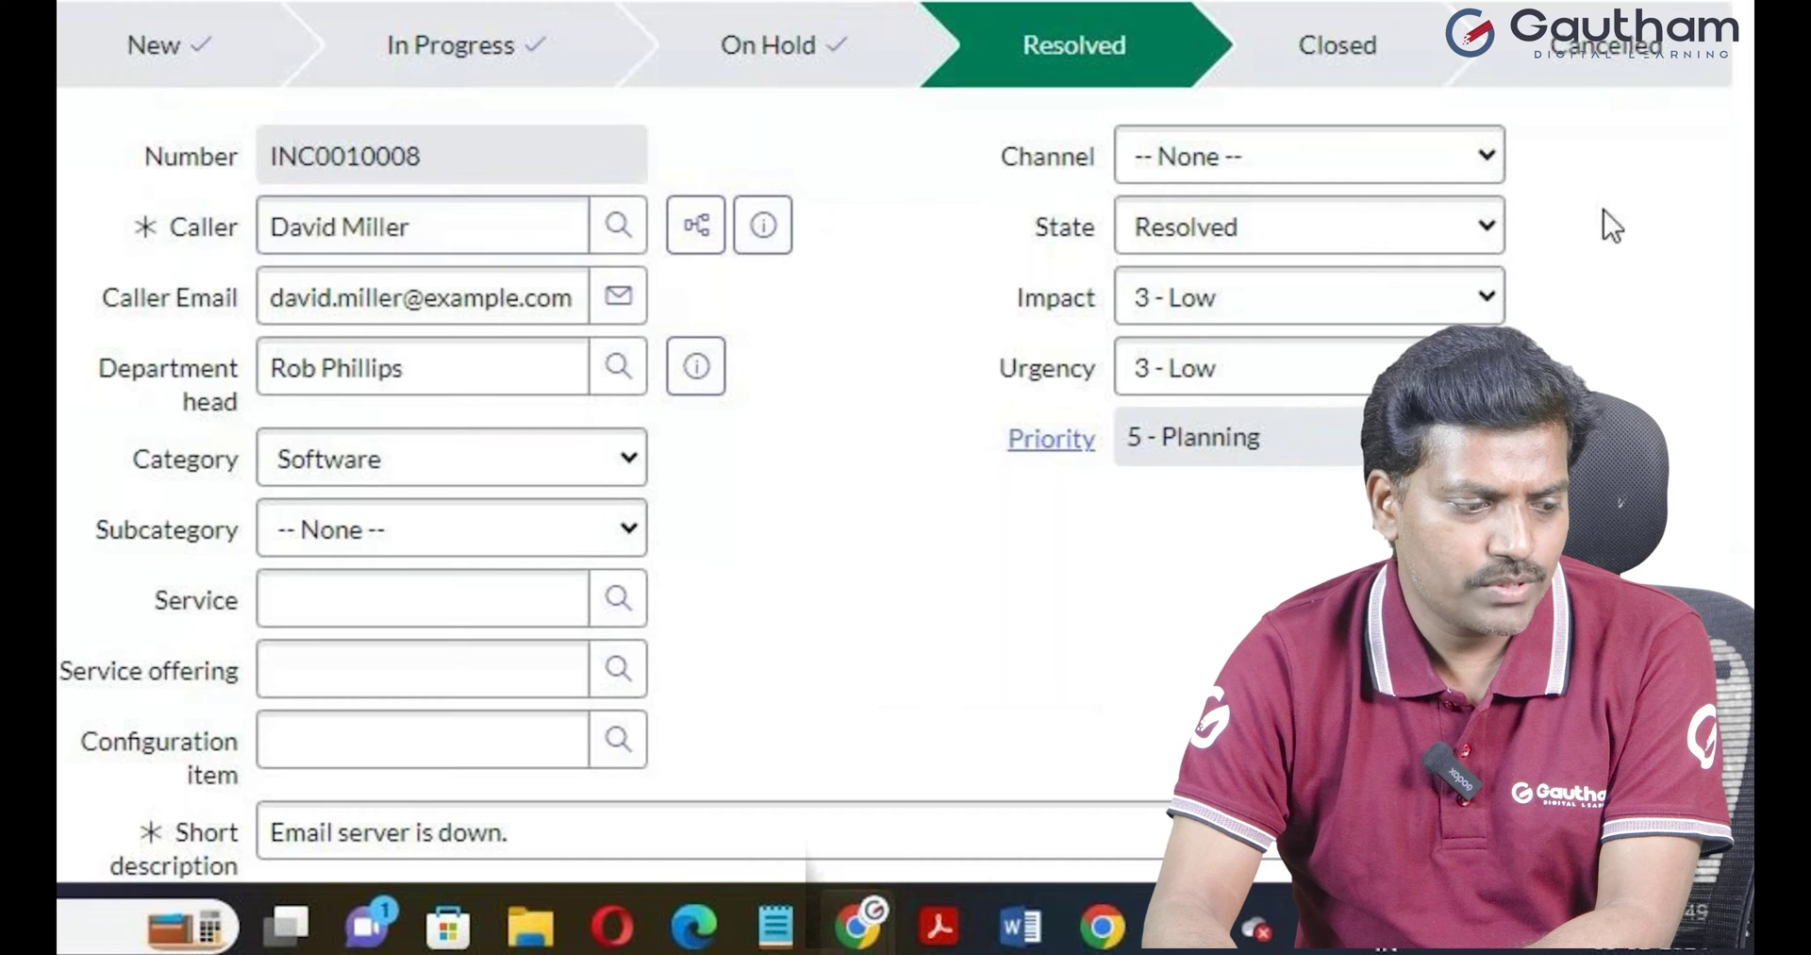
left_click(1491, 228)
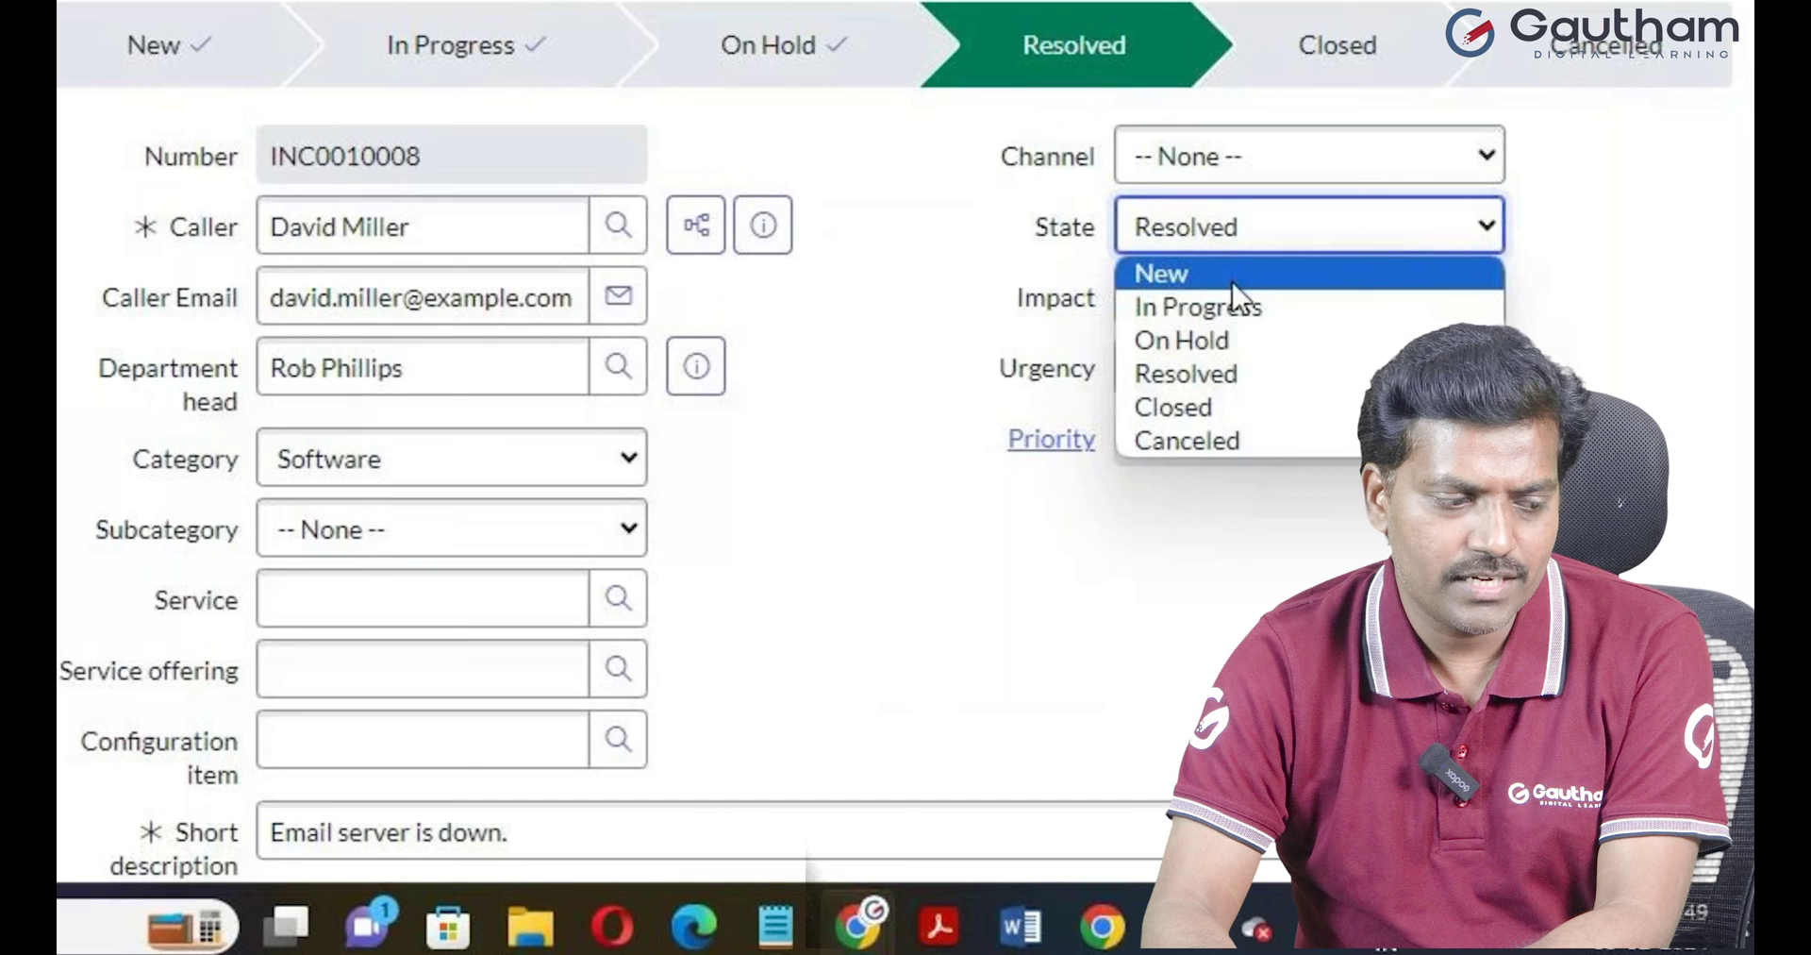
left_click(1330, 377)
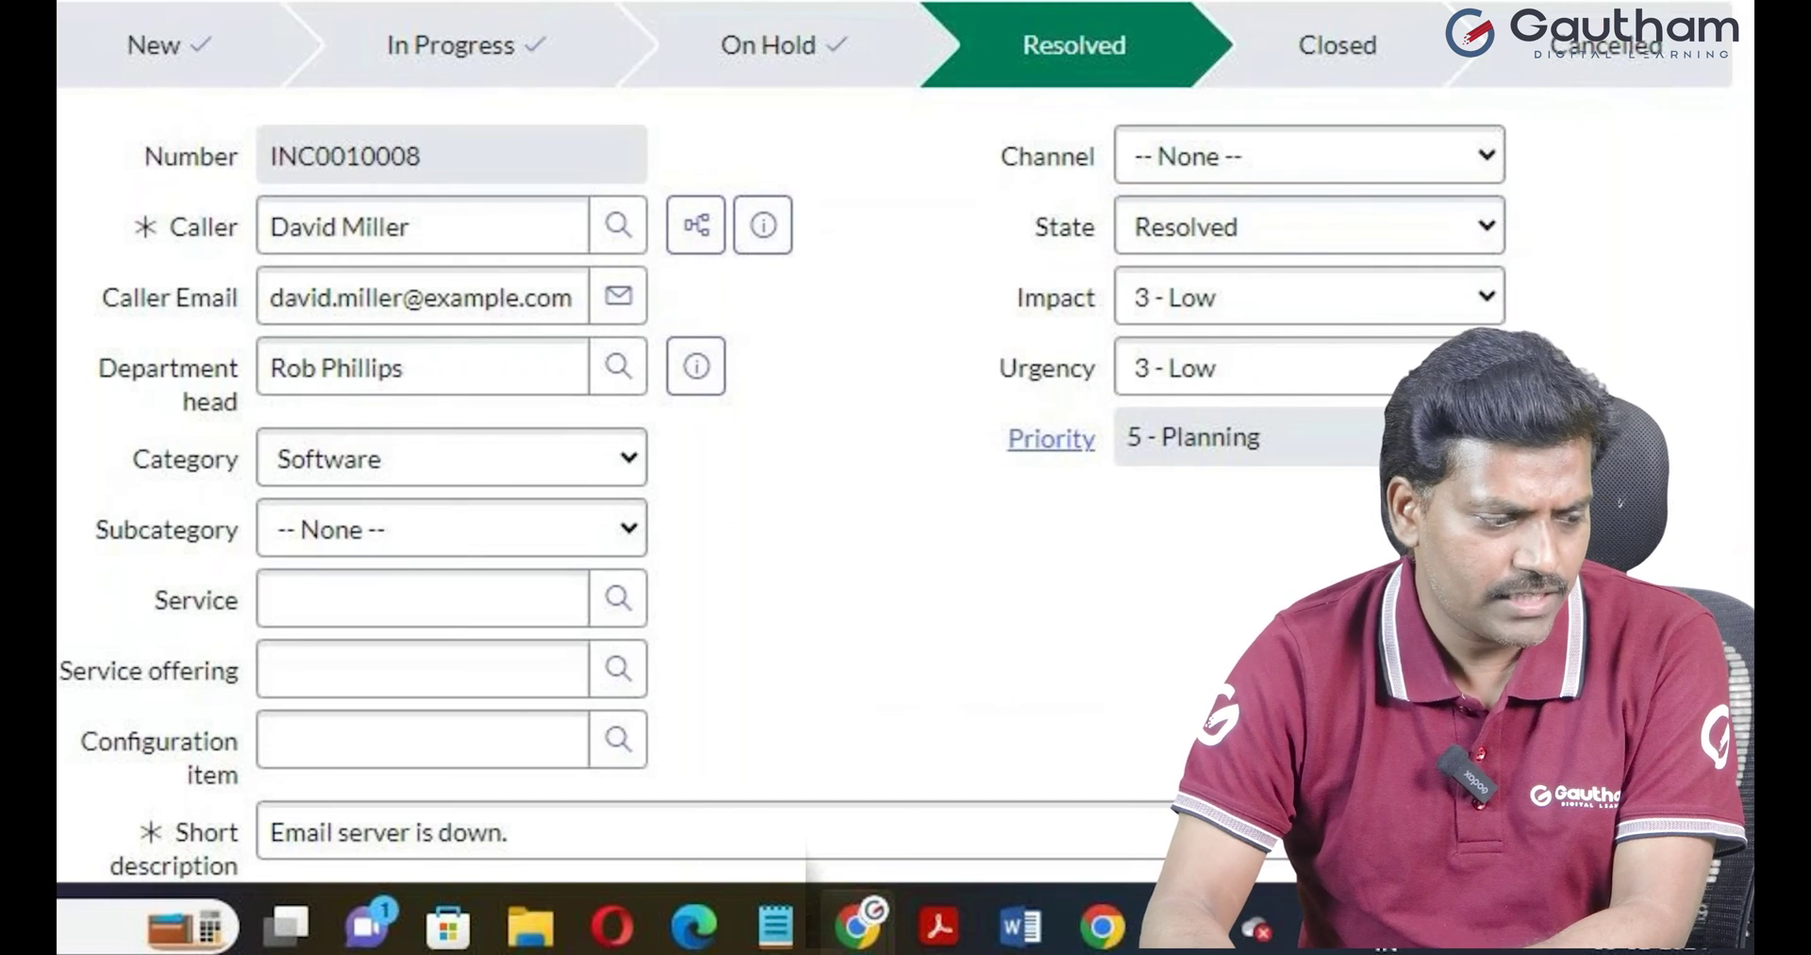
Configure the choices of the incident's State field and add a new choice named Pending for the Incident table
right_click(1055, 218)
left_click(1188, 381)
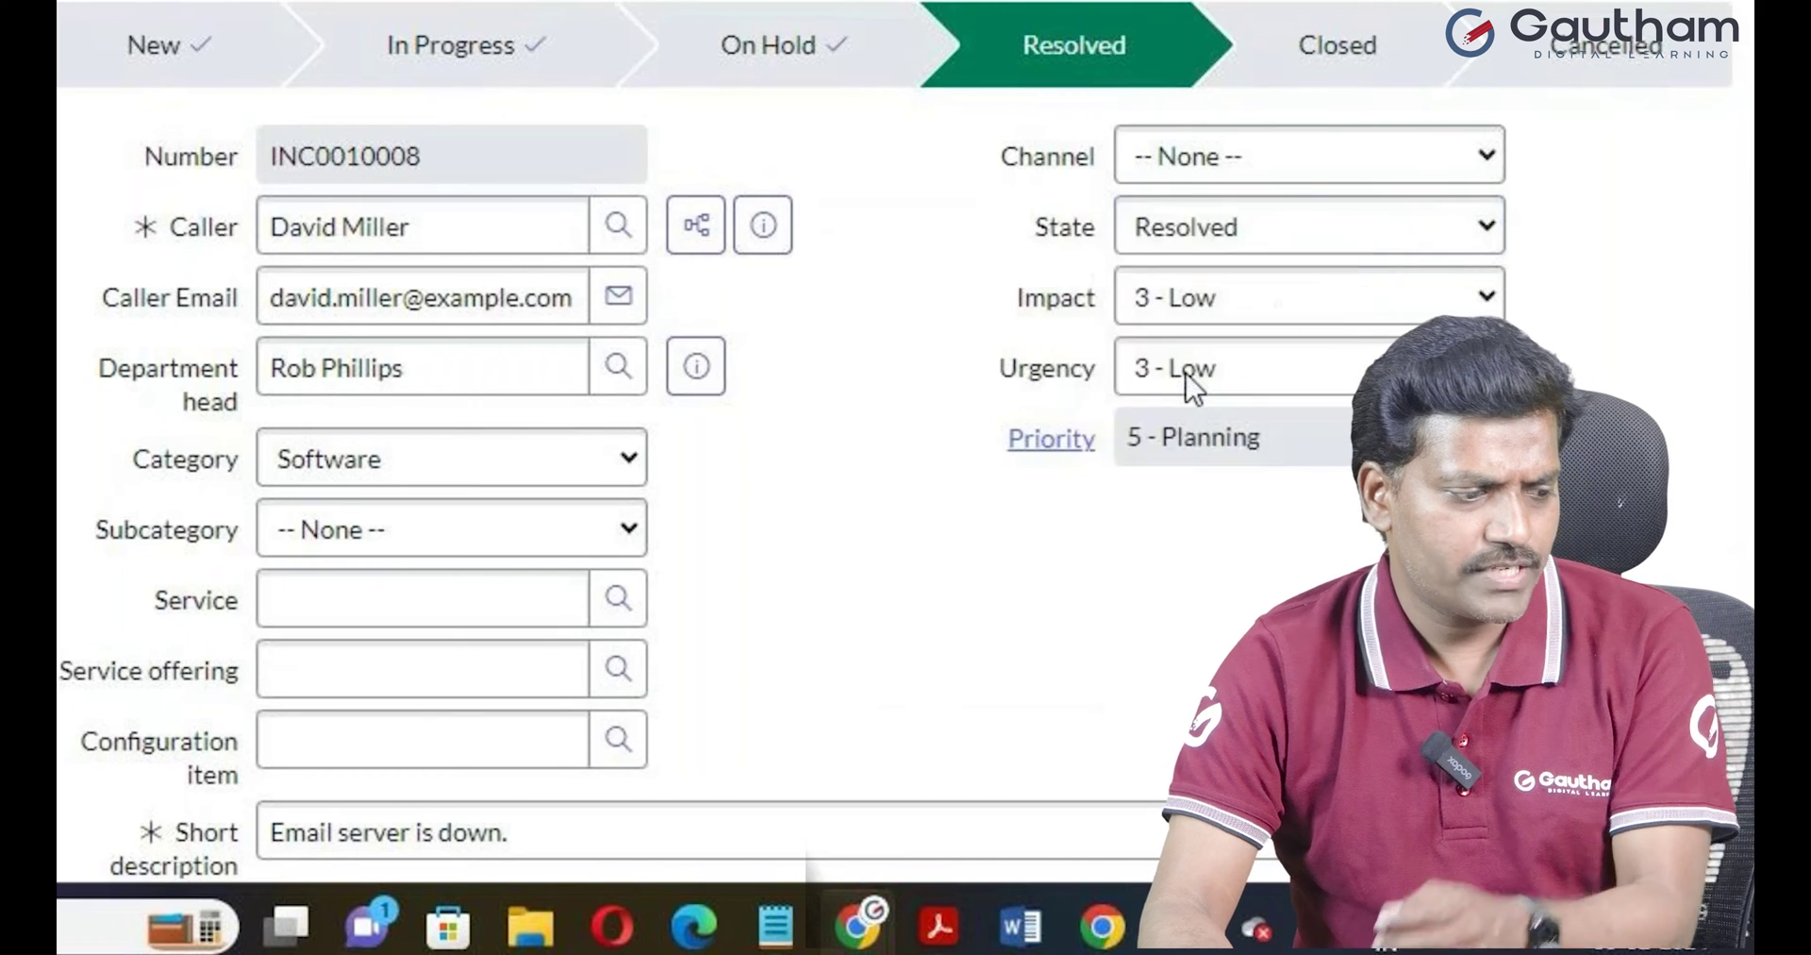
scroll(665, 615, "down", 2)
left_click(439, 729)
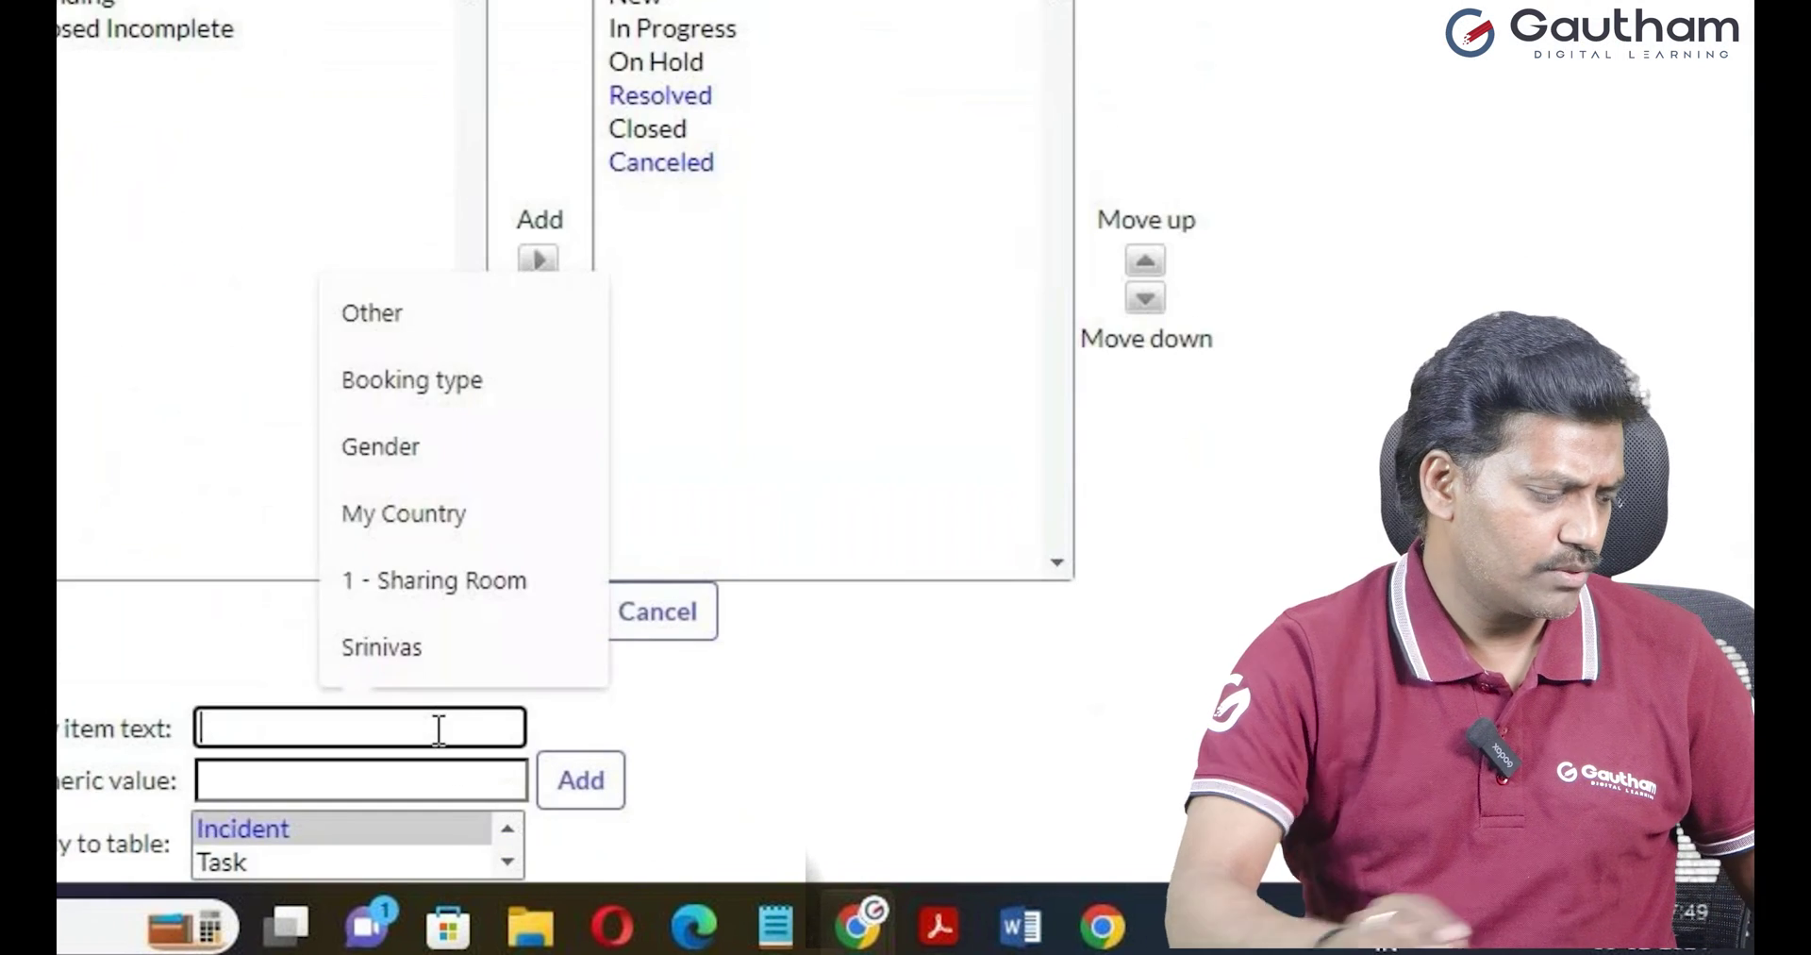
type("Pen")
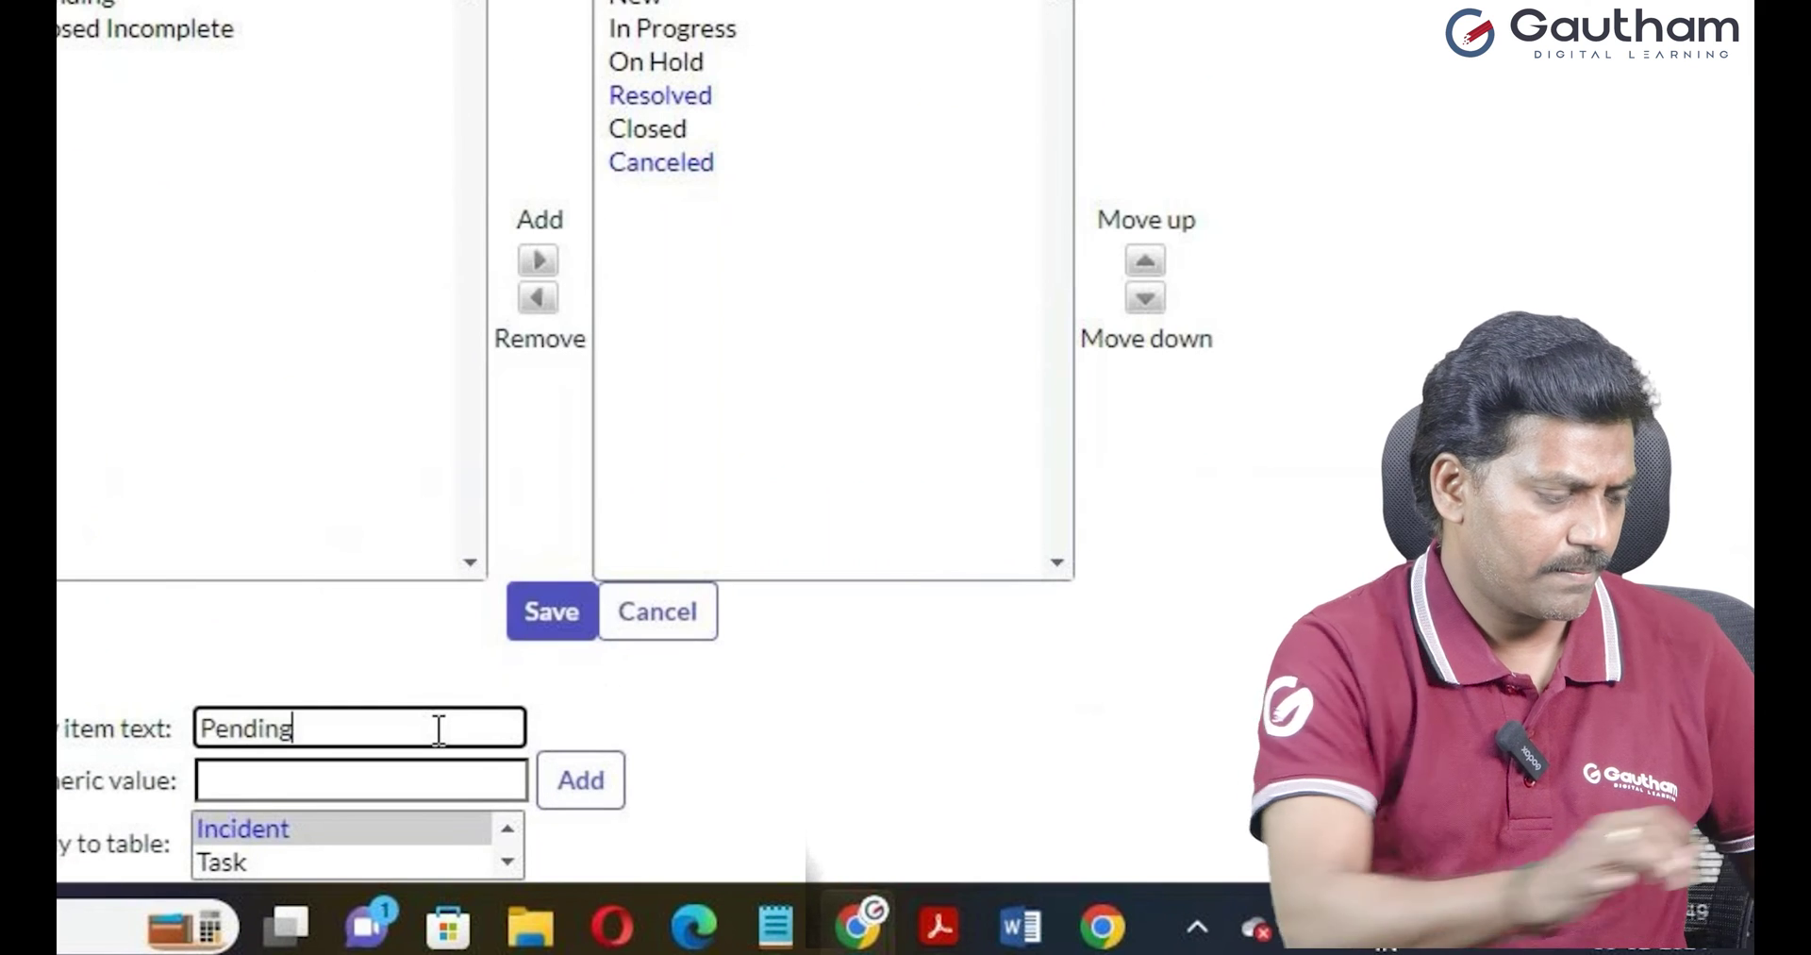
type("ding")
left_click(585, 785)
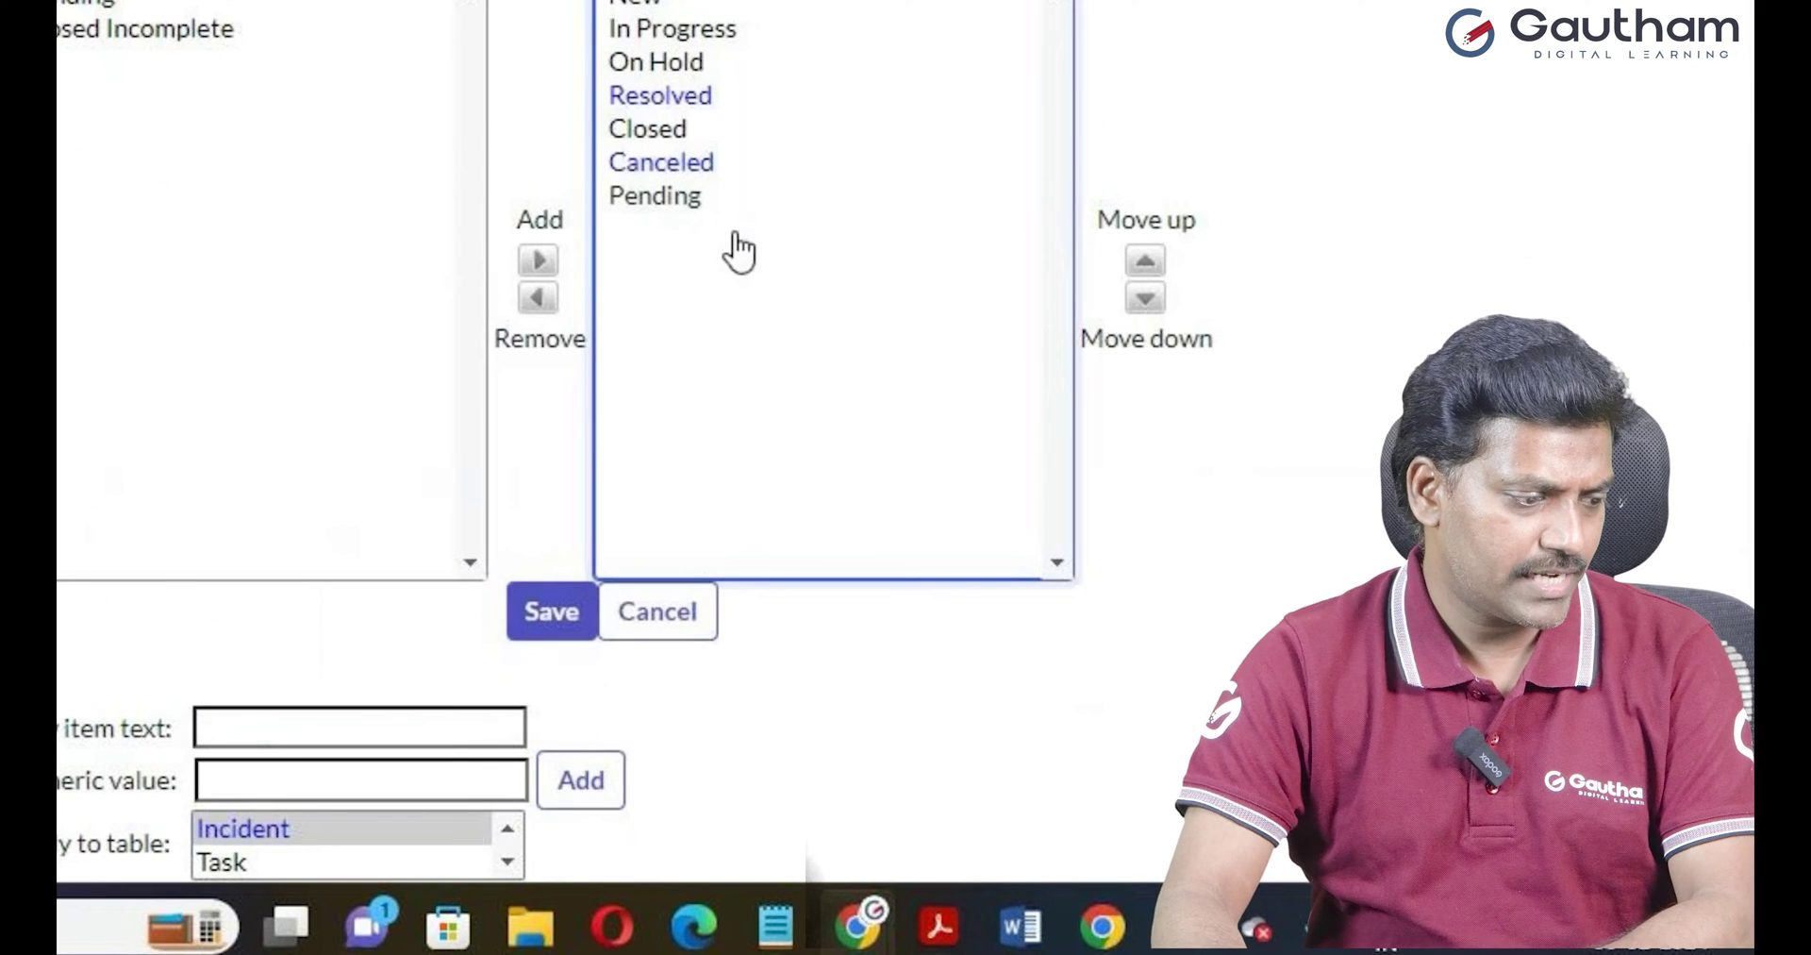
Move the Pending choice up so it sits directly between On Hold and Resolved
left_click(735, 247)
left_click(1168, 274)
left_click(1167, 273)
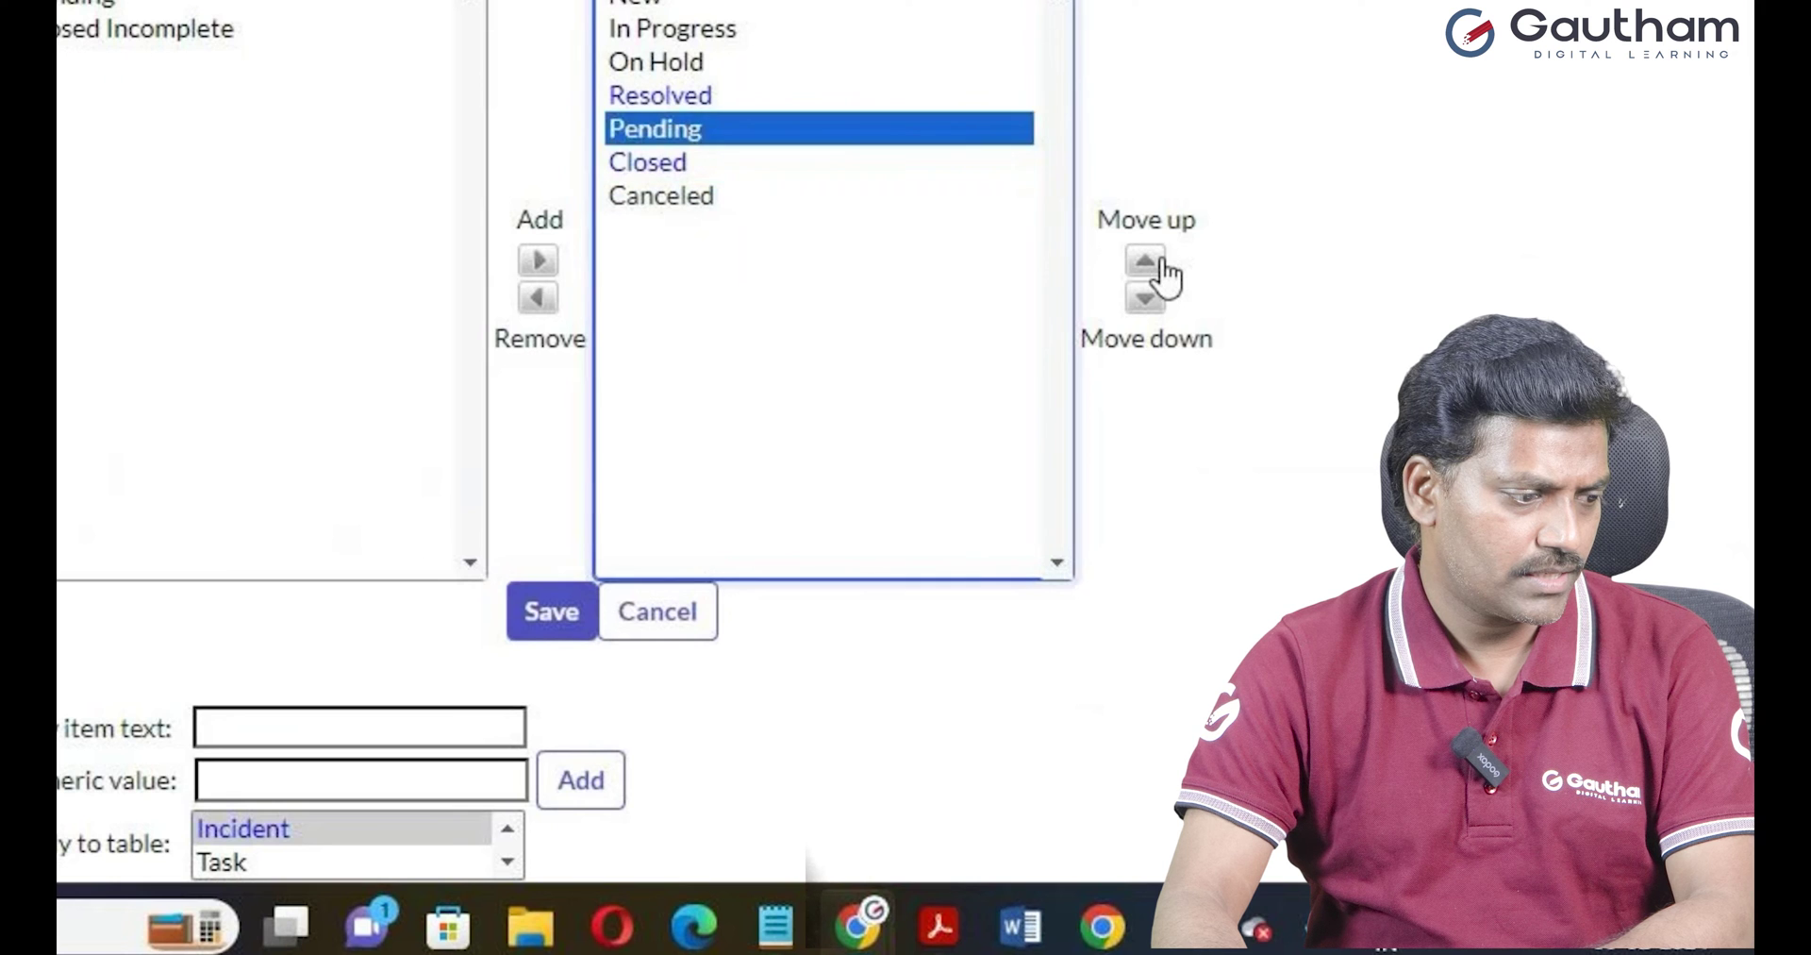
left_click(1167, 274)
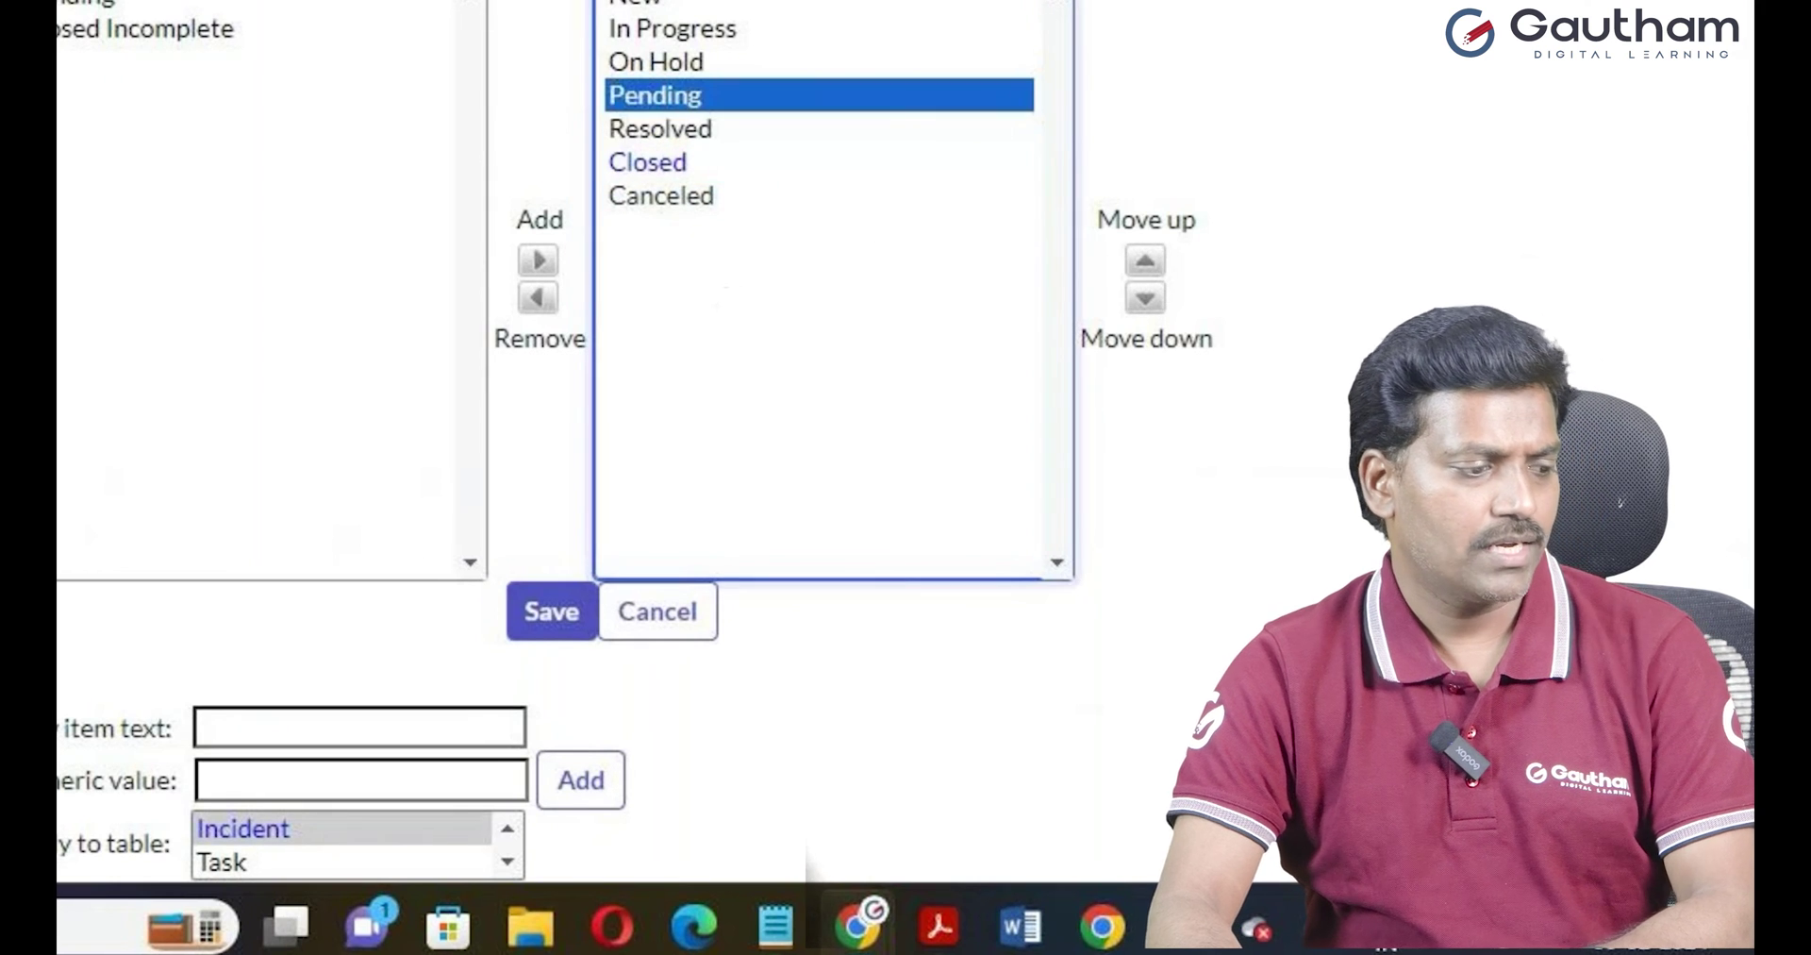
Add another State choice named Working InProgress for the Incident table
left_click(479, 731)
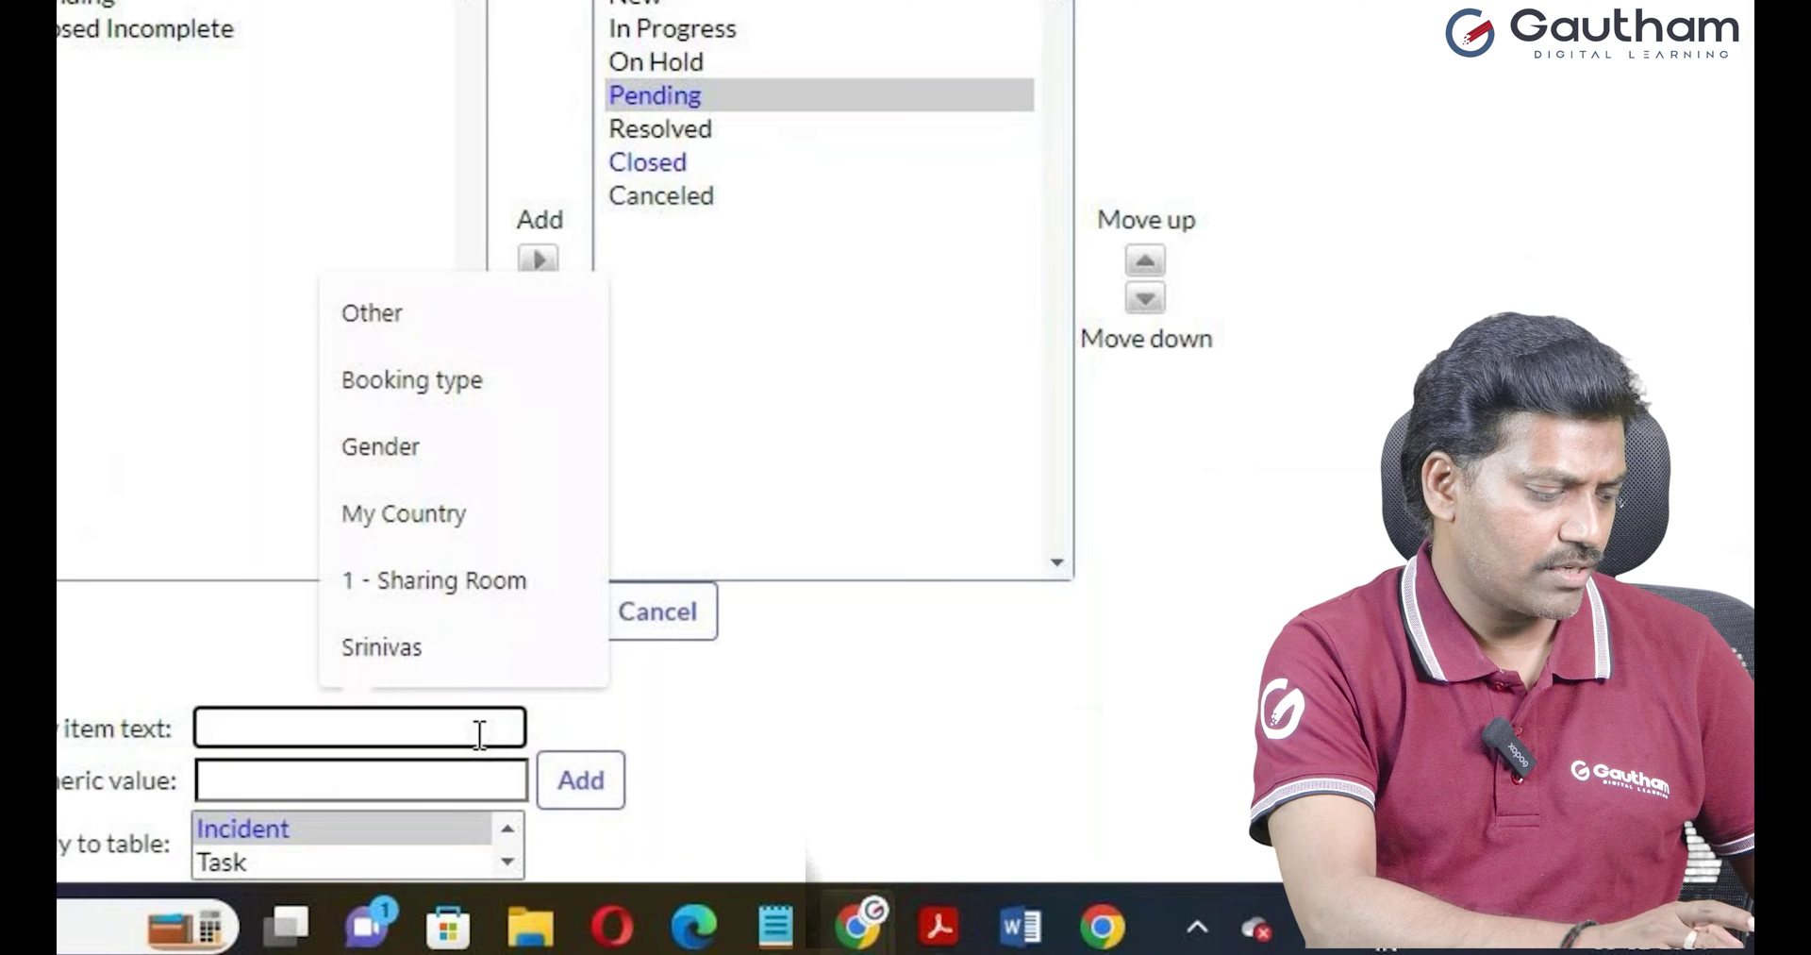
type("Workin")
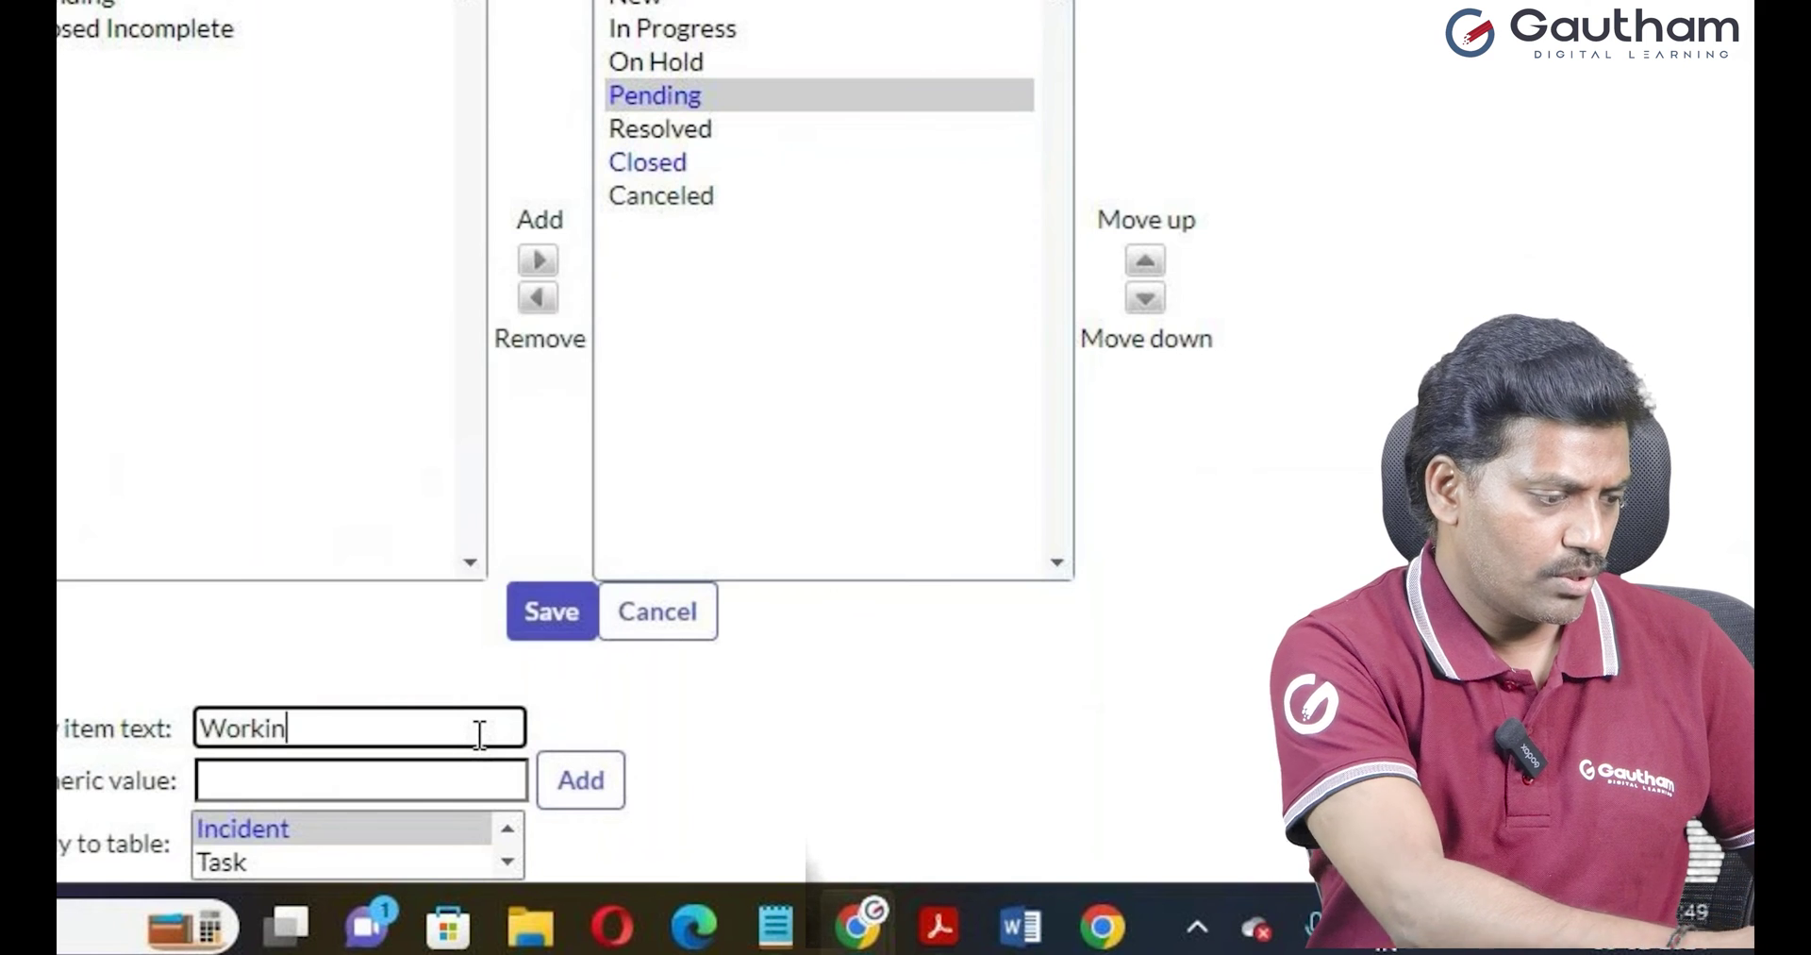
type("g In ")
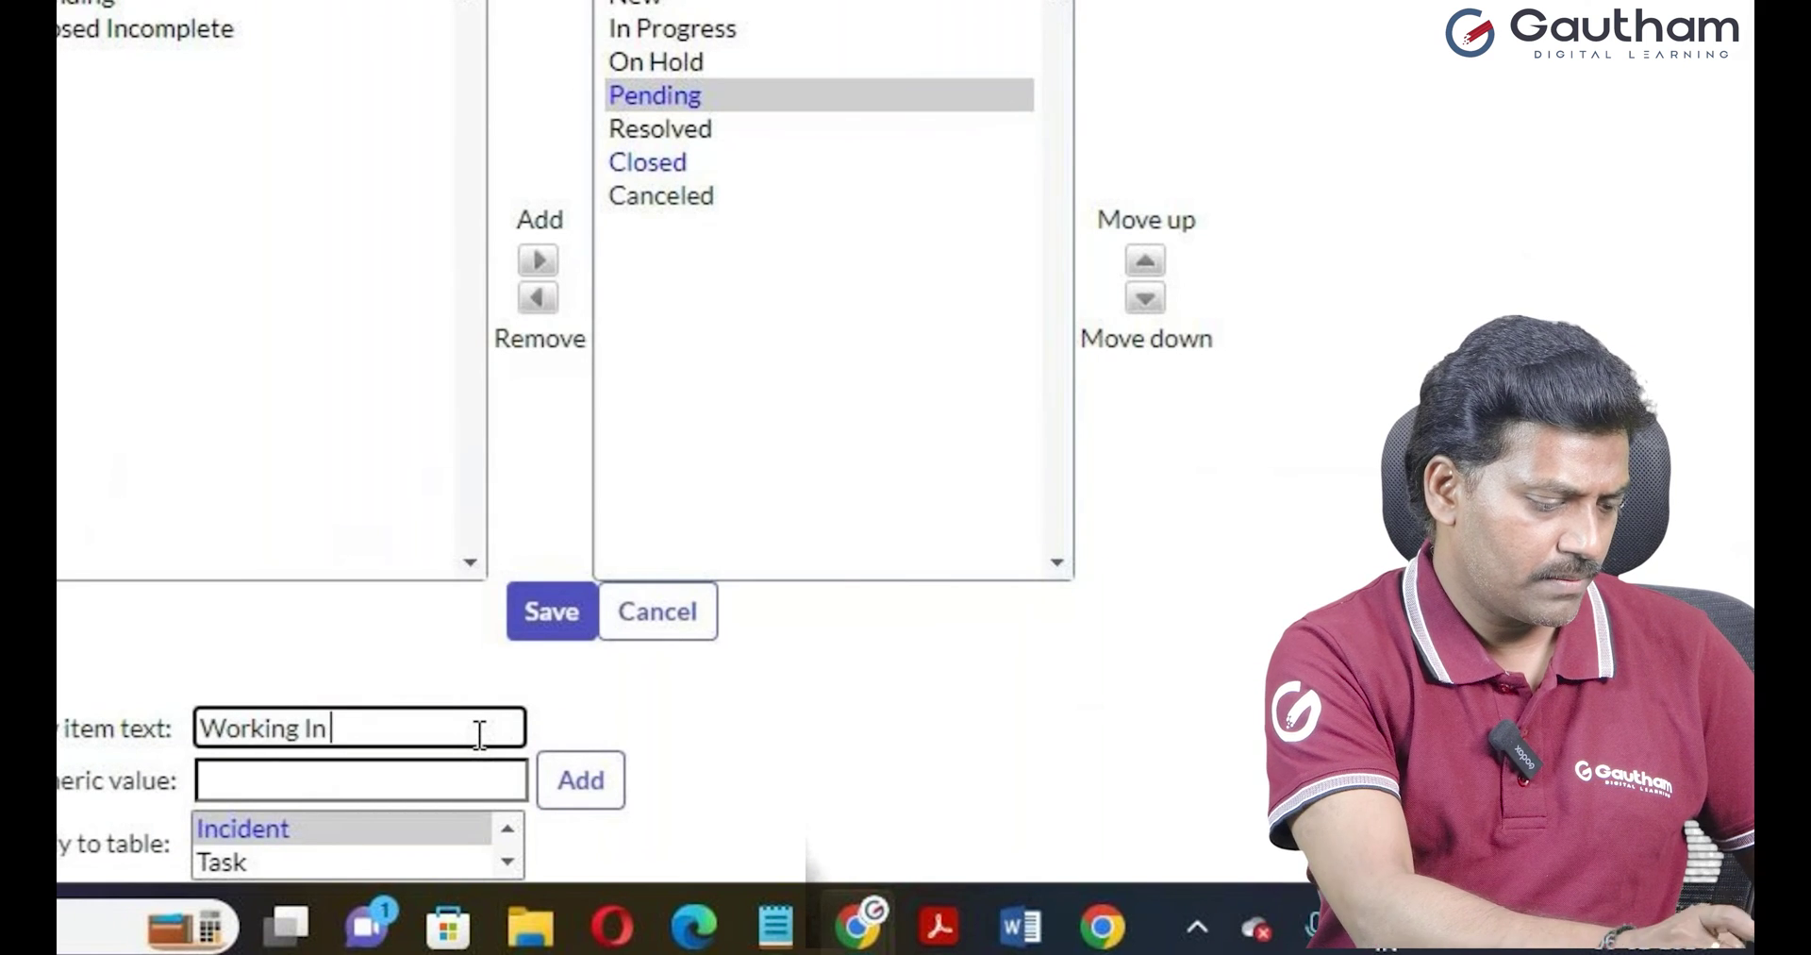
type("Prog")
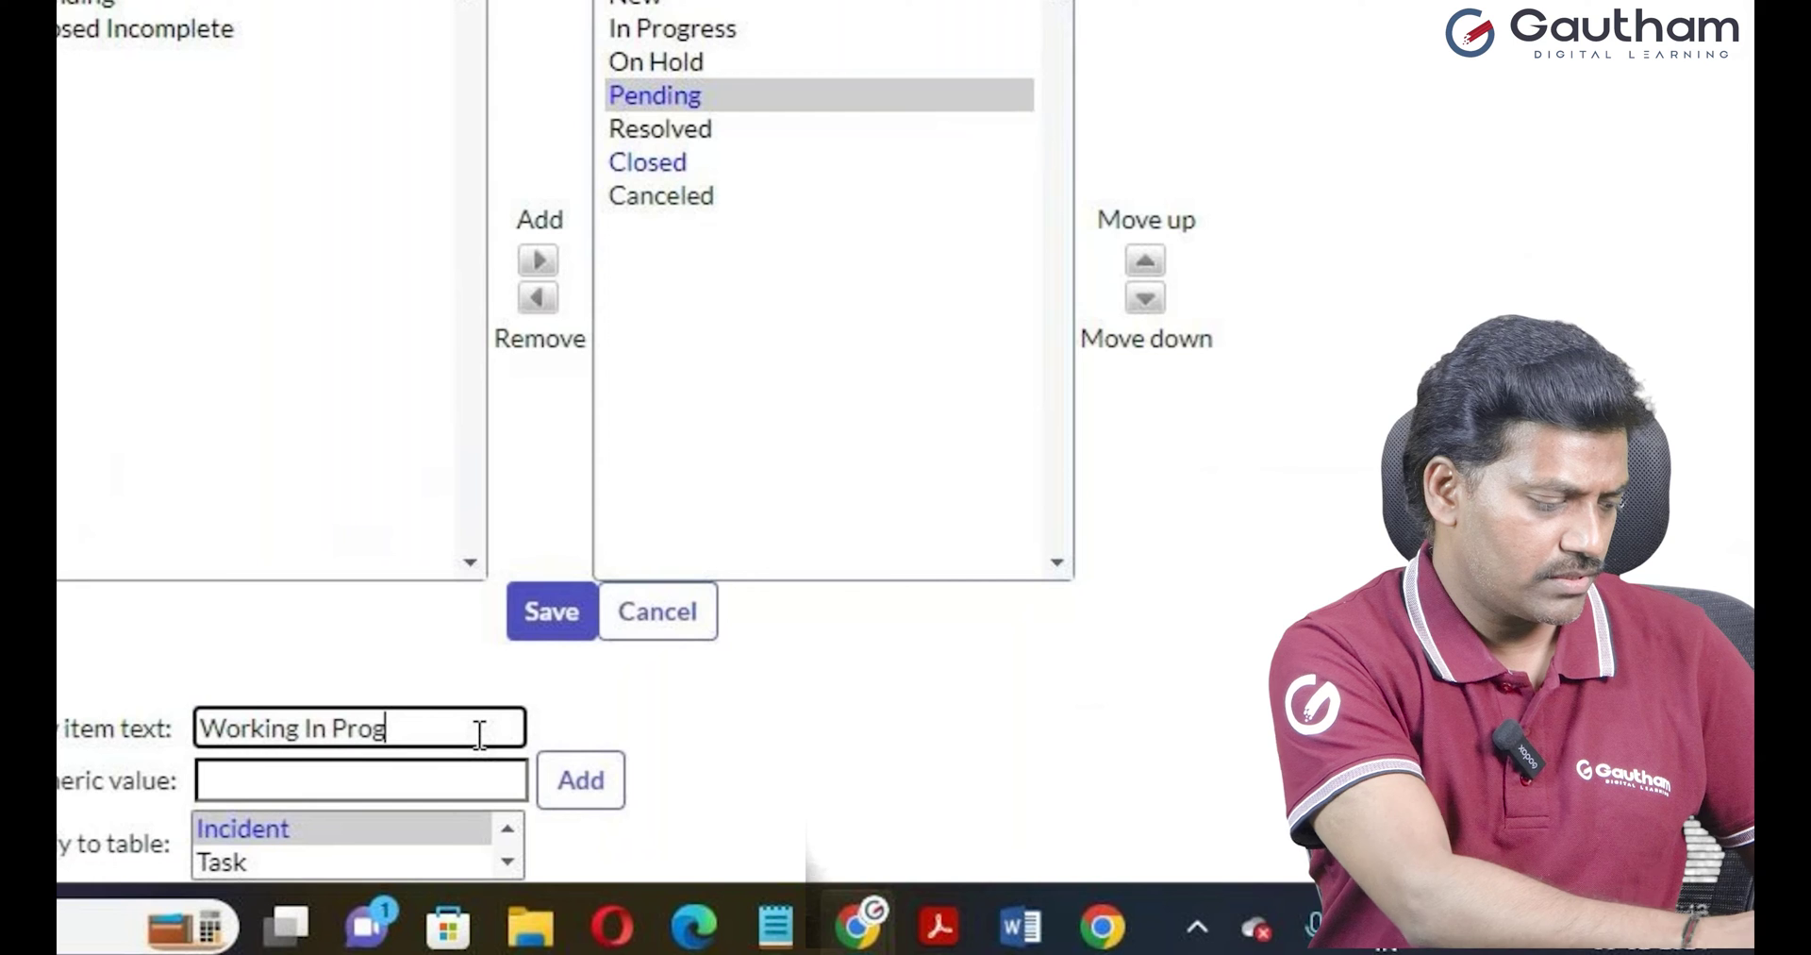
type("ress")
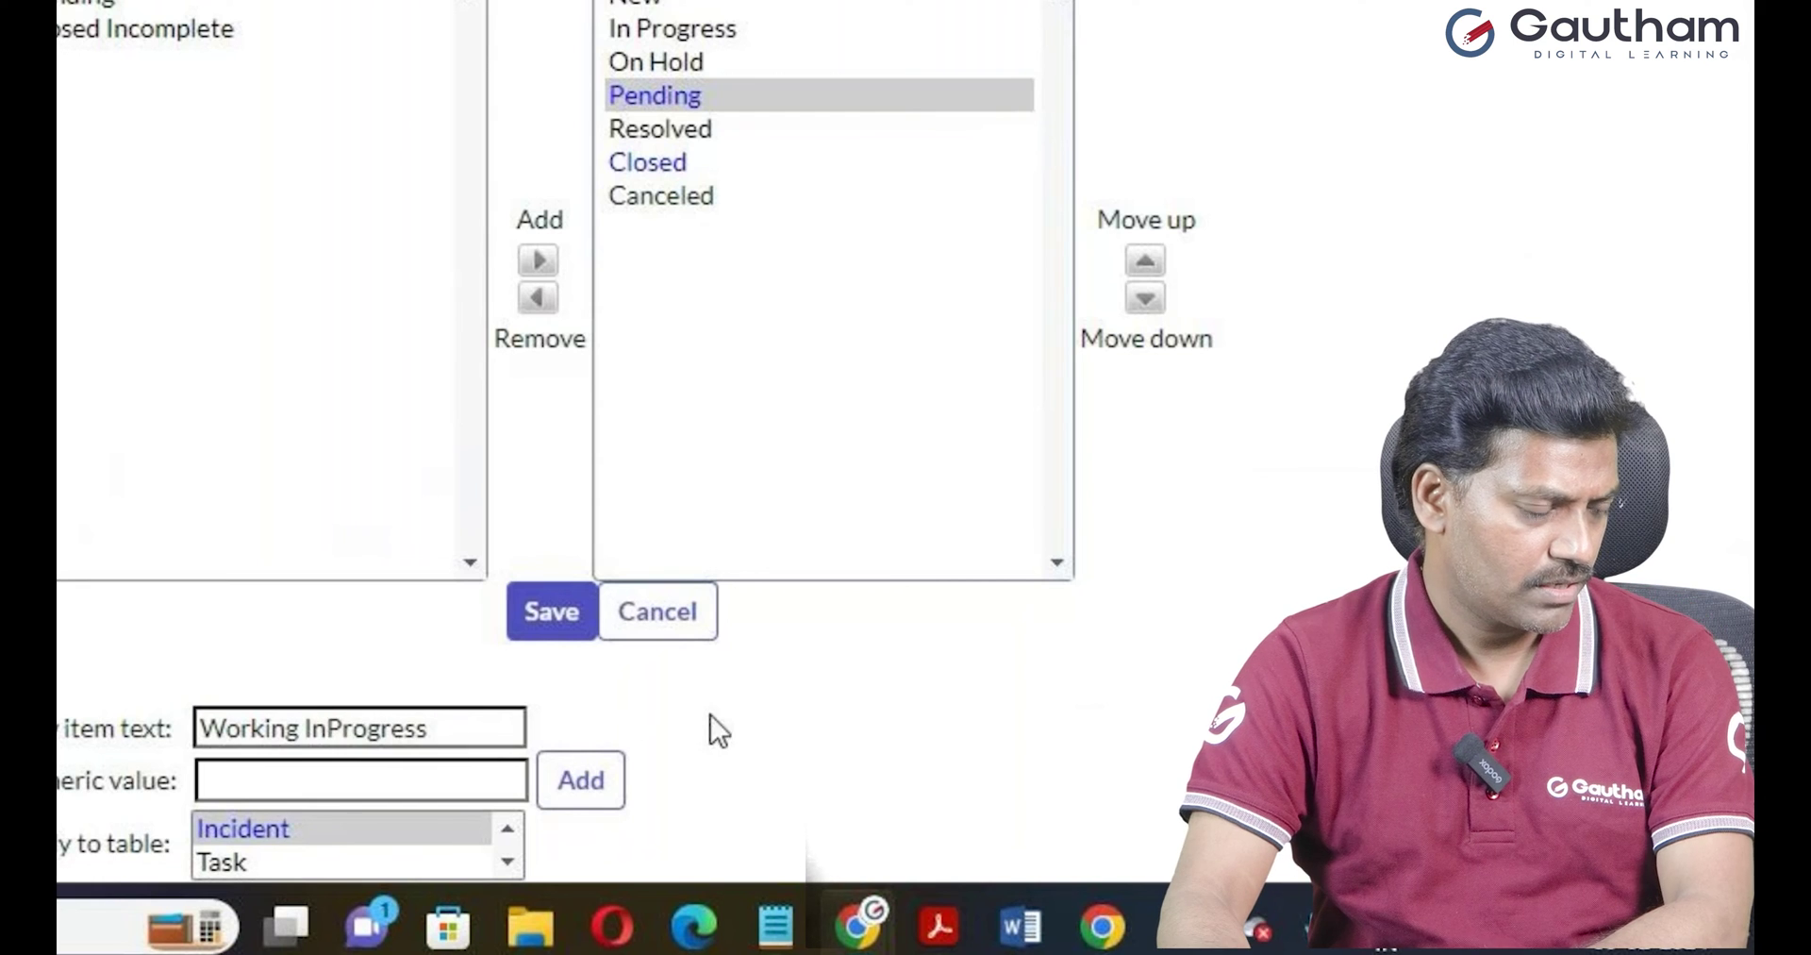
left_click(578, 780)
Move the Working InProgress choice up three places and save the State choices
left_click(710, 234)
left_click(1144, 264)
left_click(1145, 264)
left_click(1144, 264)
left_click(528, 627)
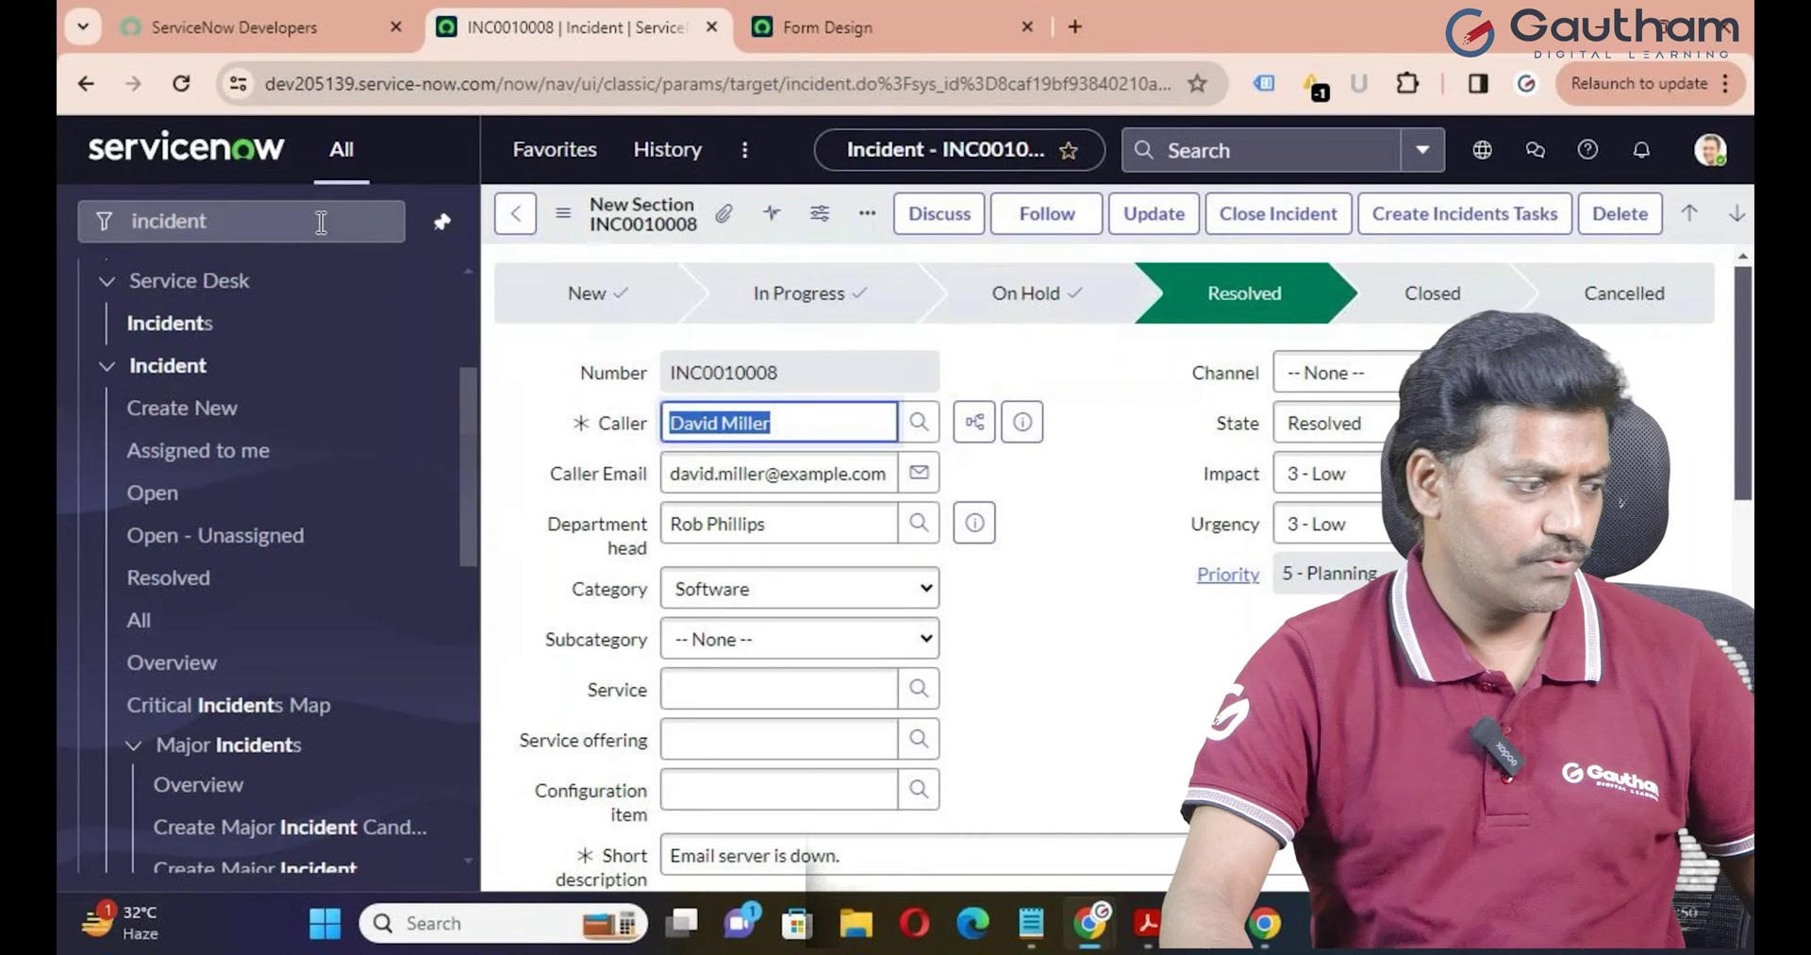
Return to the Process Flow module and start a new flow formatter record with Incident [incident] as its table
left_click_drag(210, 221, 55, 213)
type("pro")
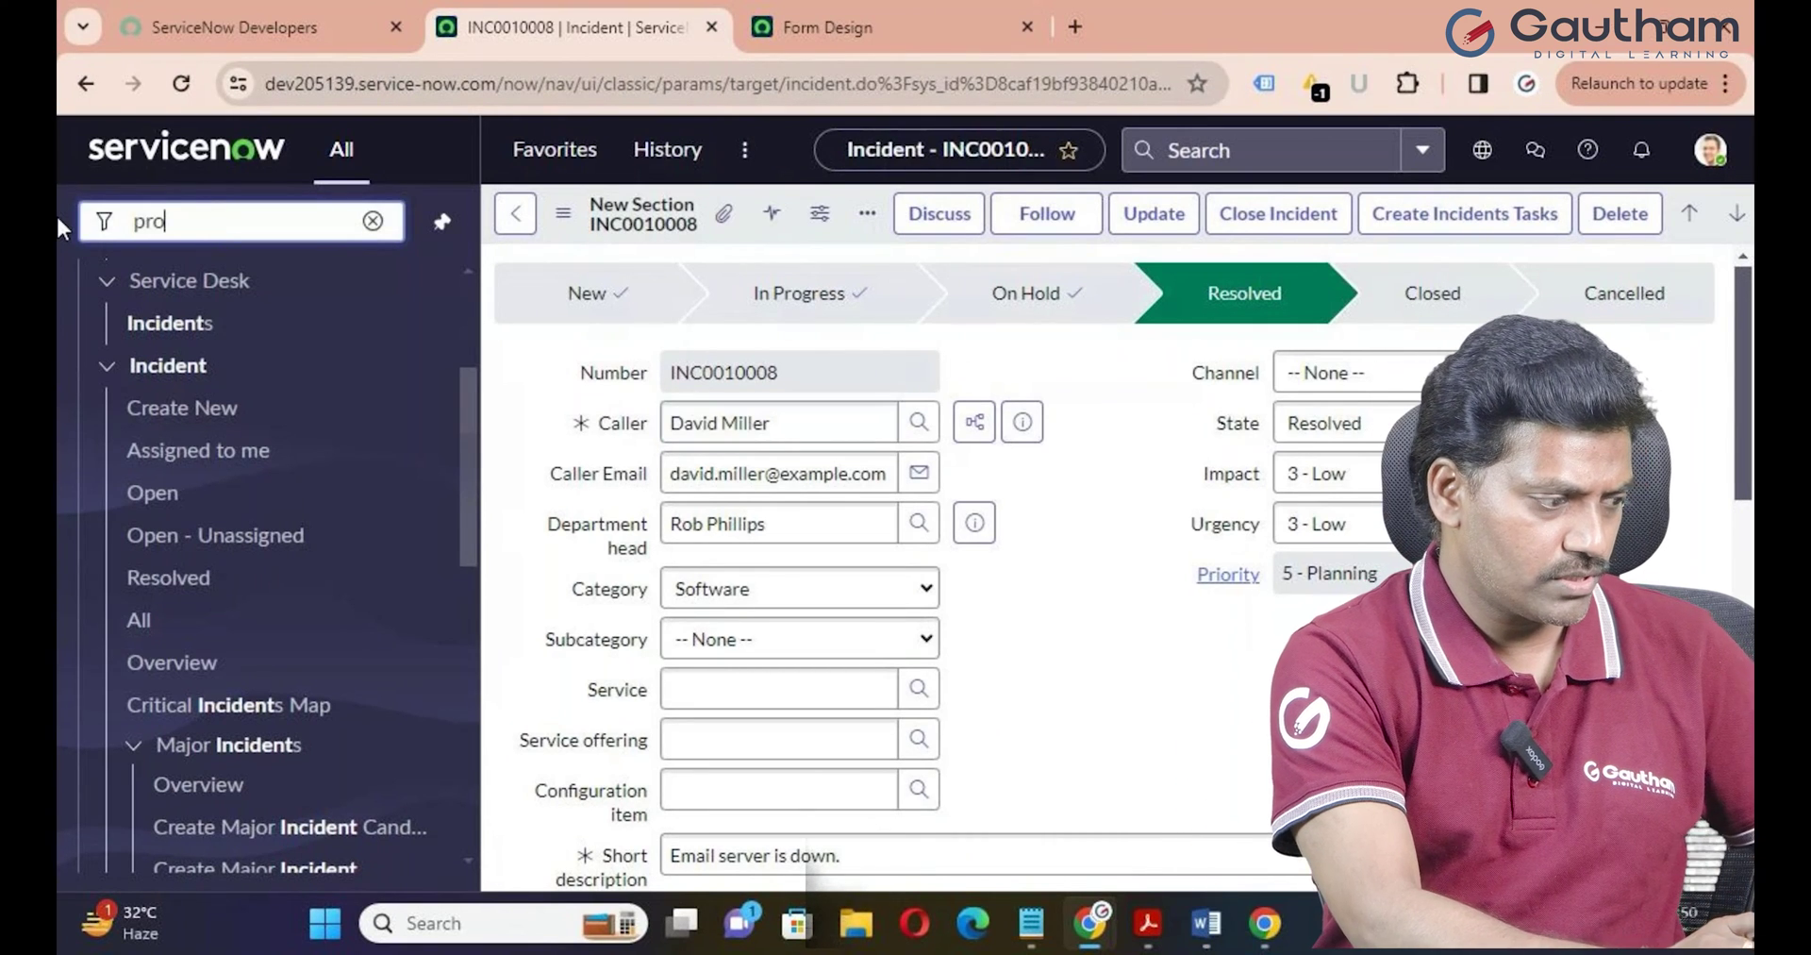
type("cess flow")
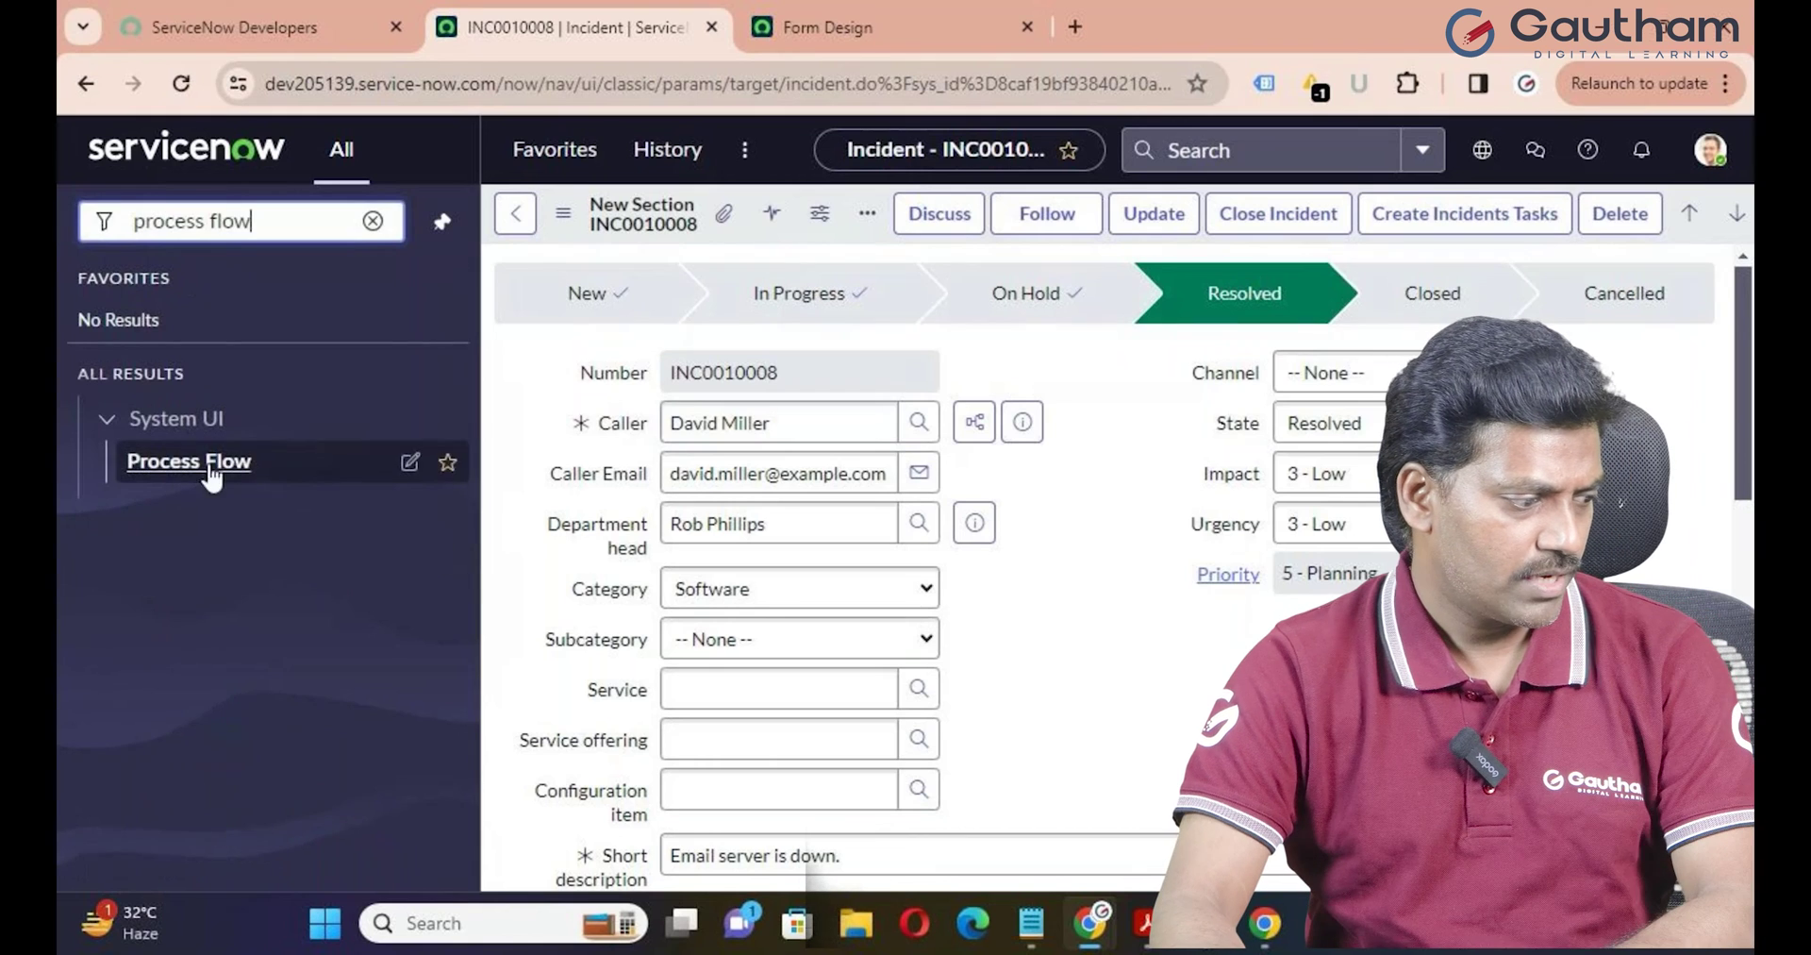
left_click(189, 460)
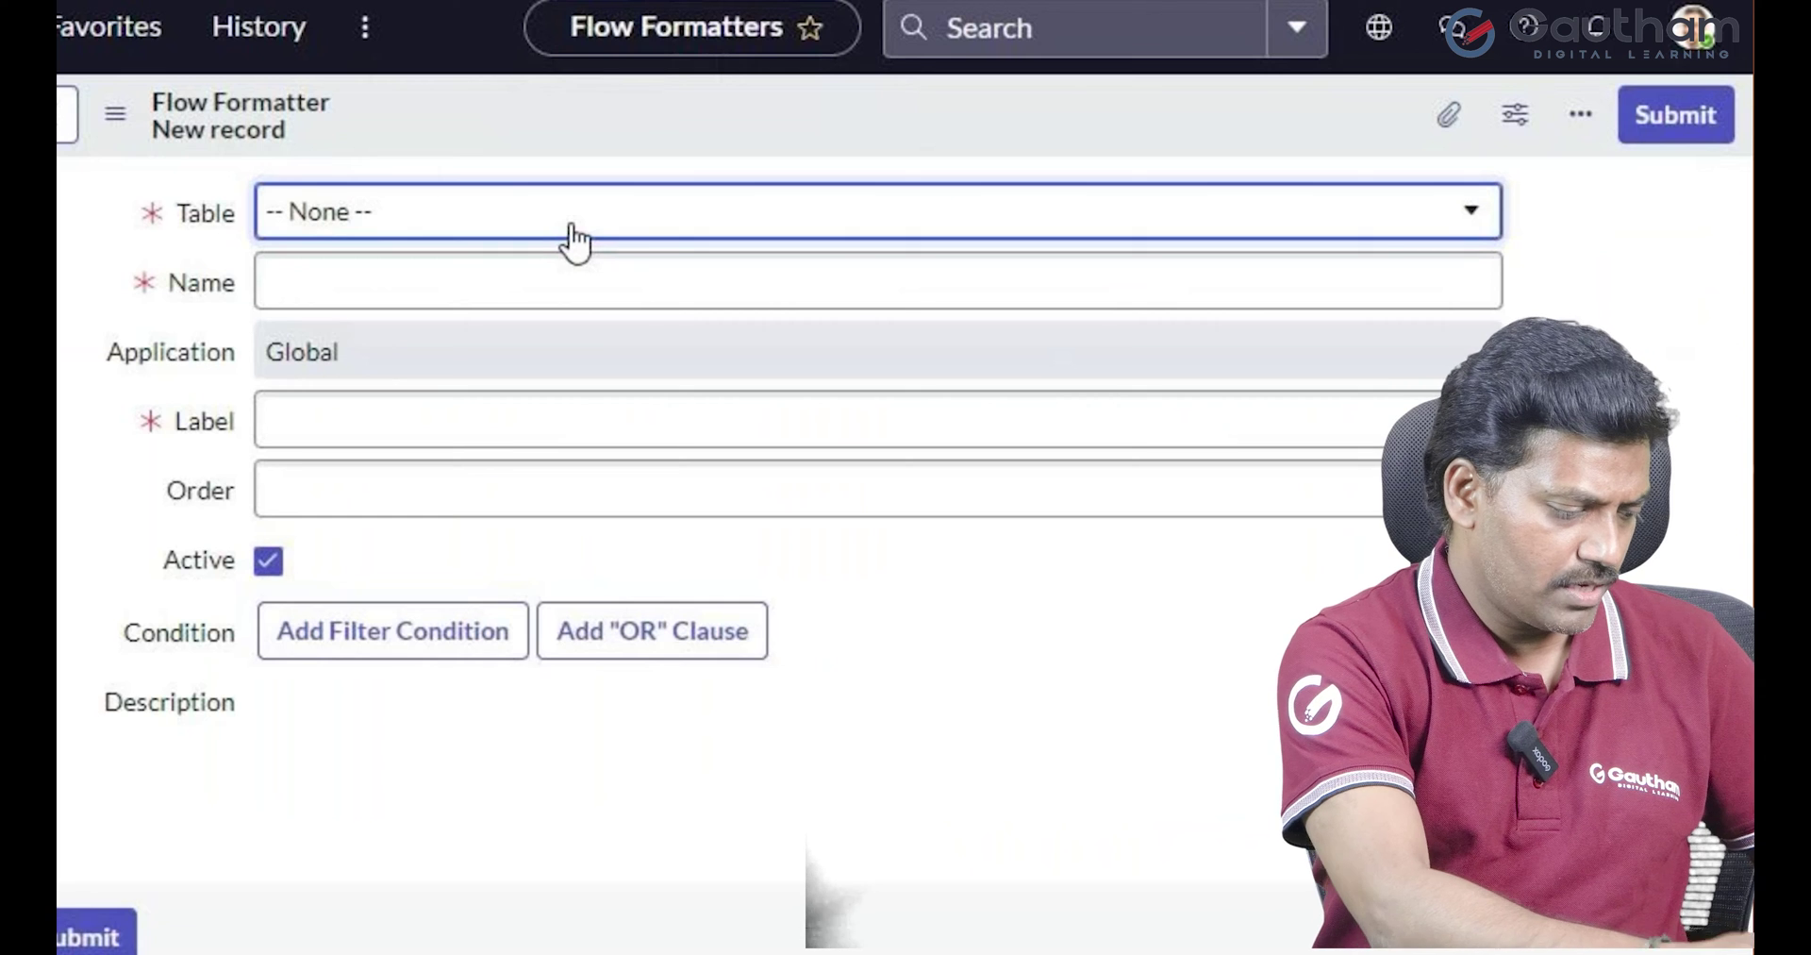
left_click(570, 224)
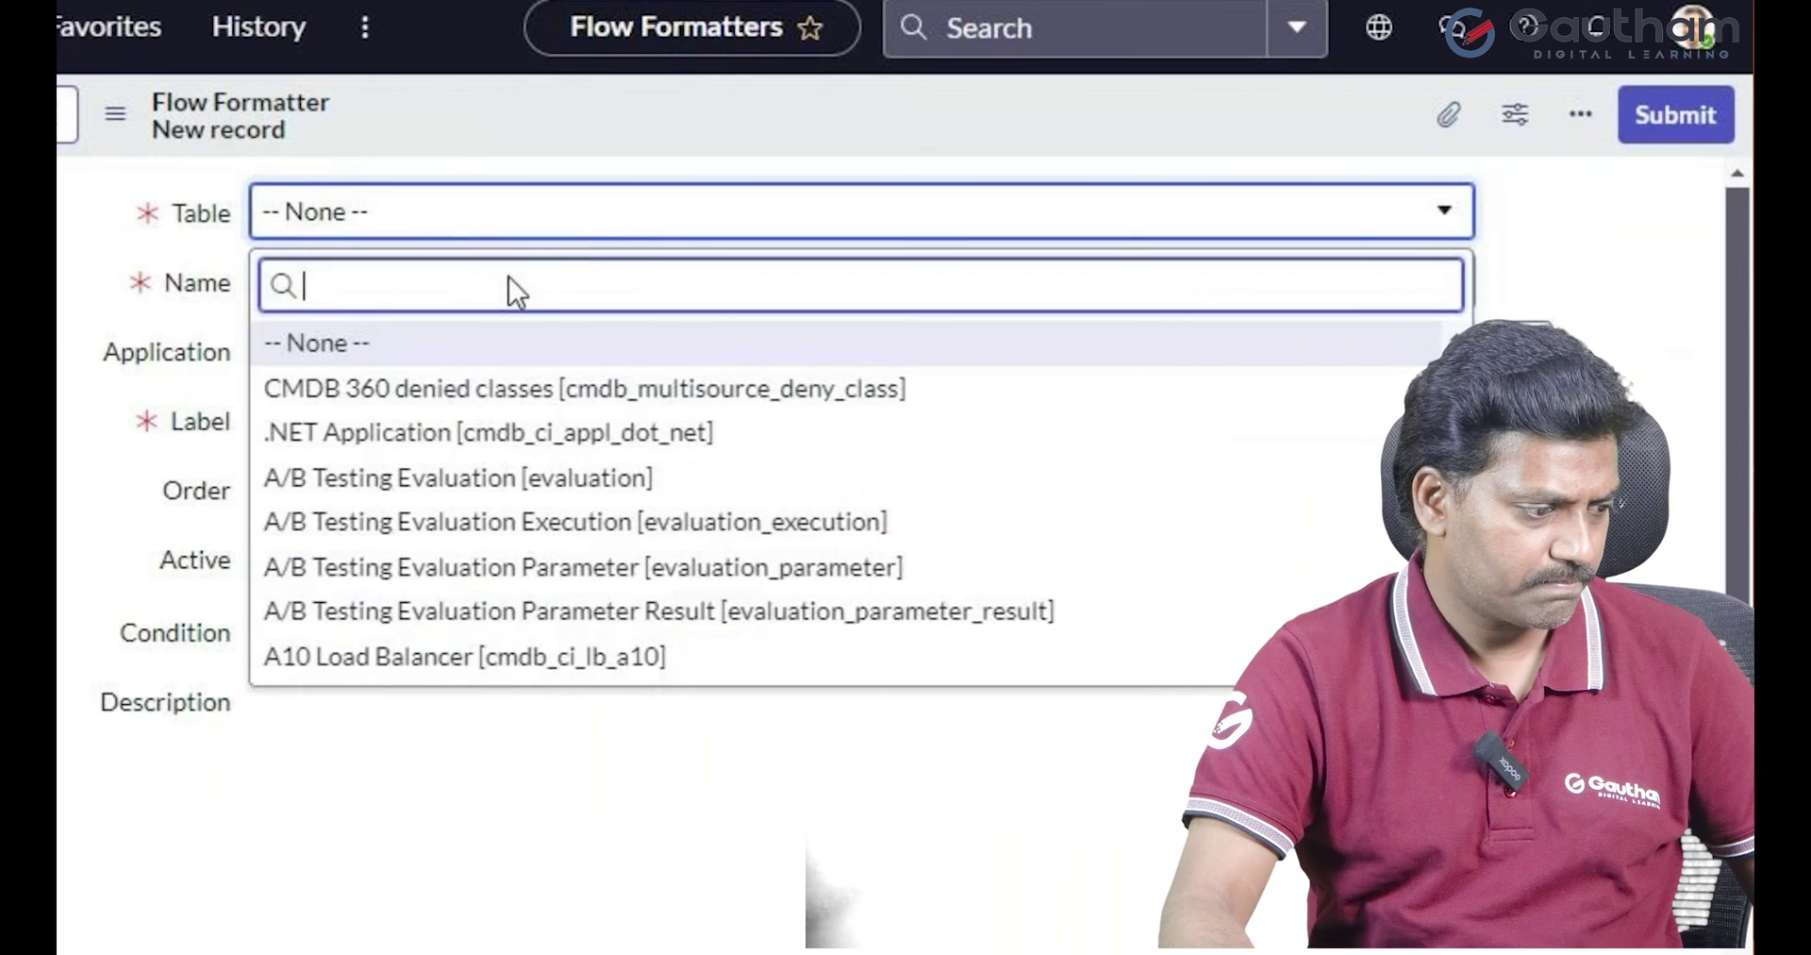
type("incident")
left_click(405, 343)
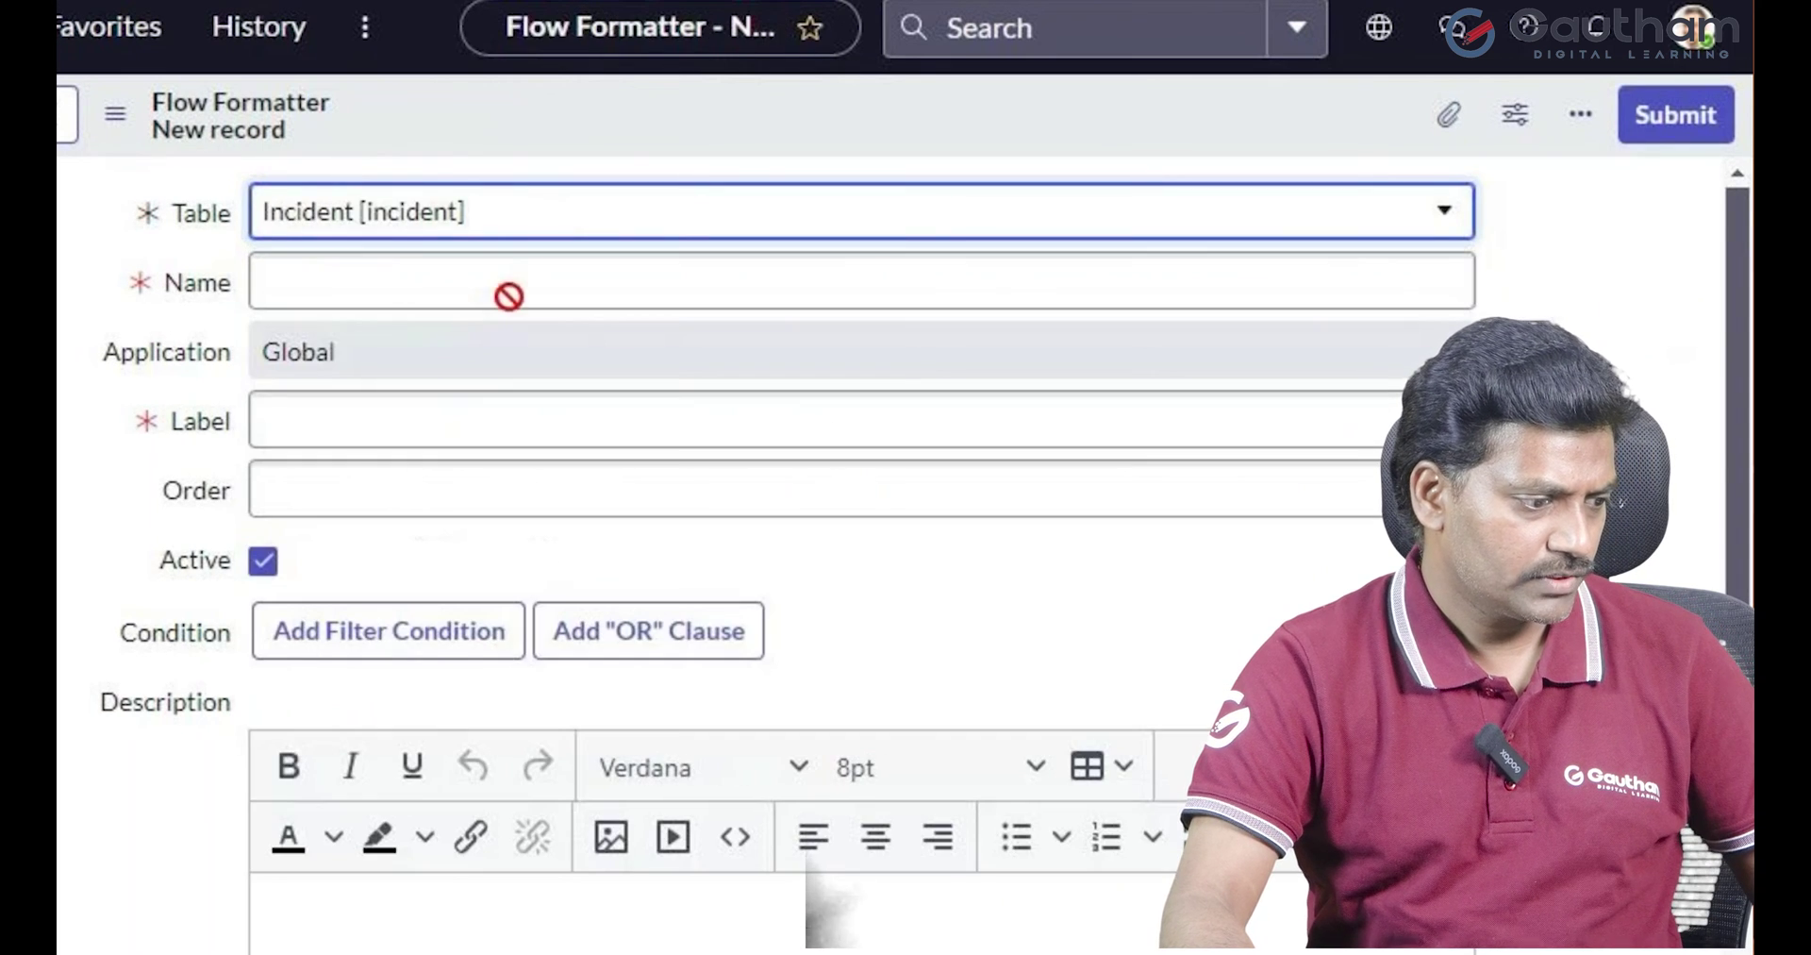
Enter Pending as both the name and the label of the new flow formatter
left_click(514, 293)
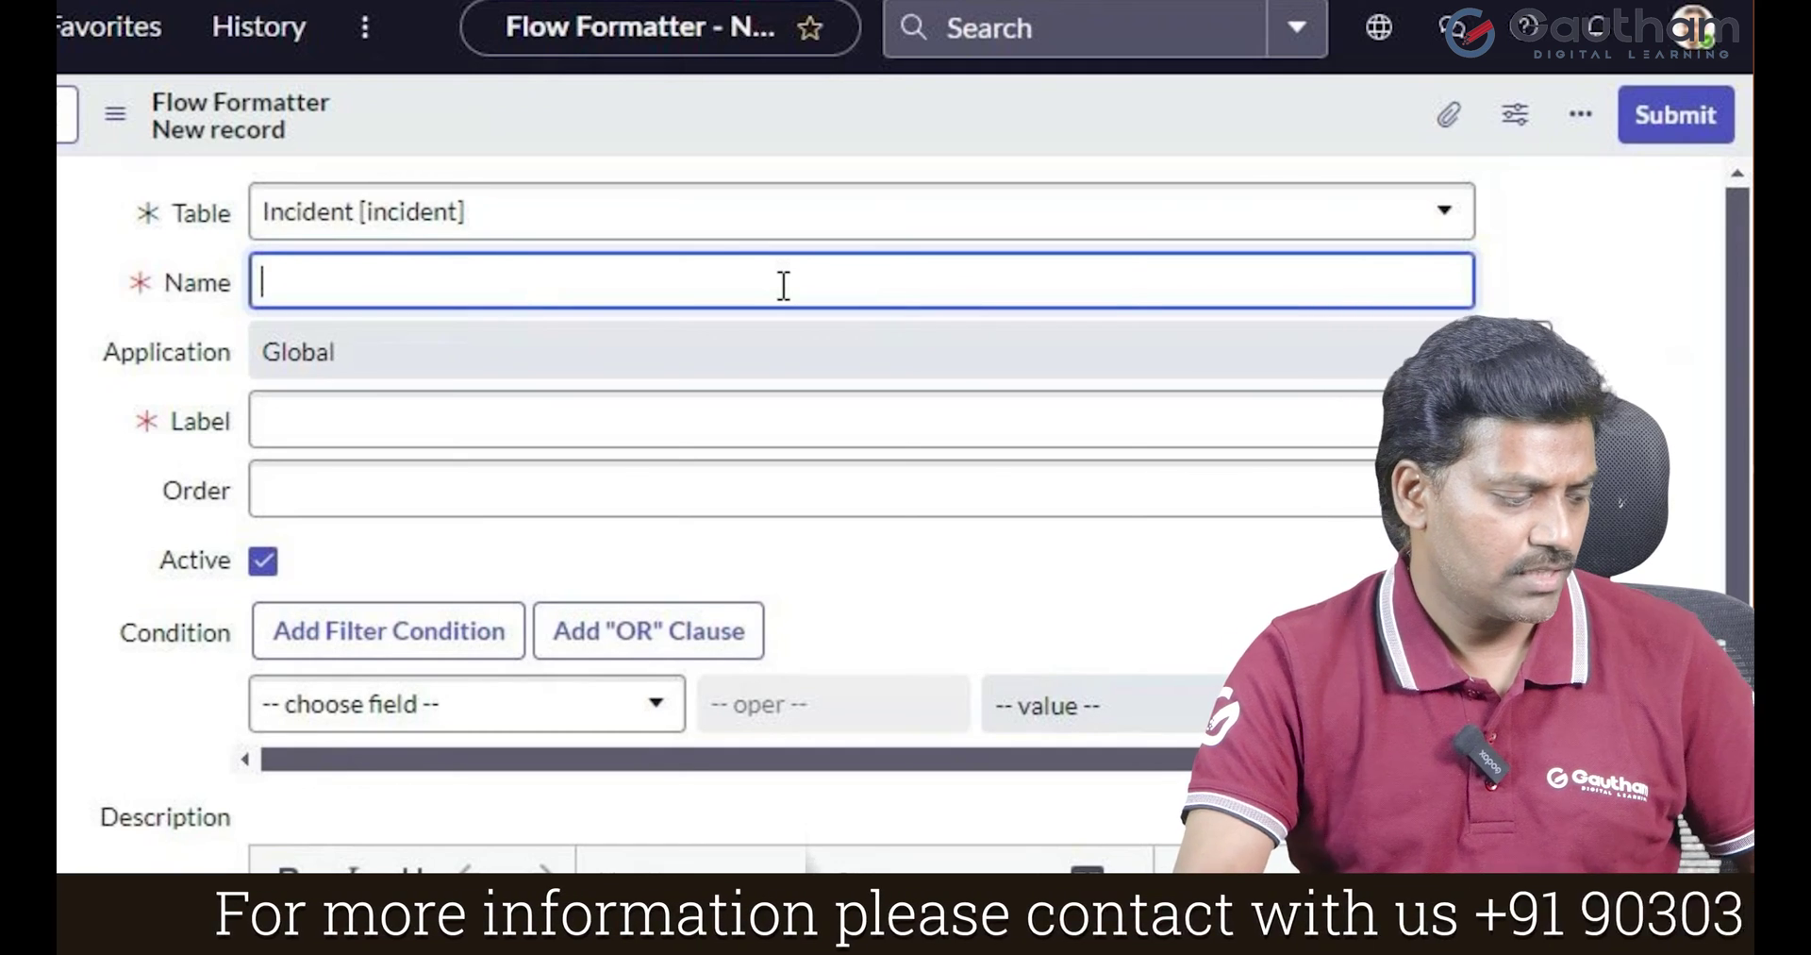
type("Pending")
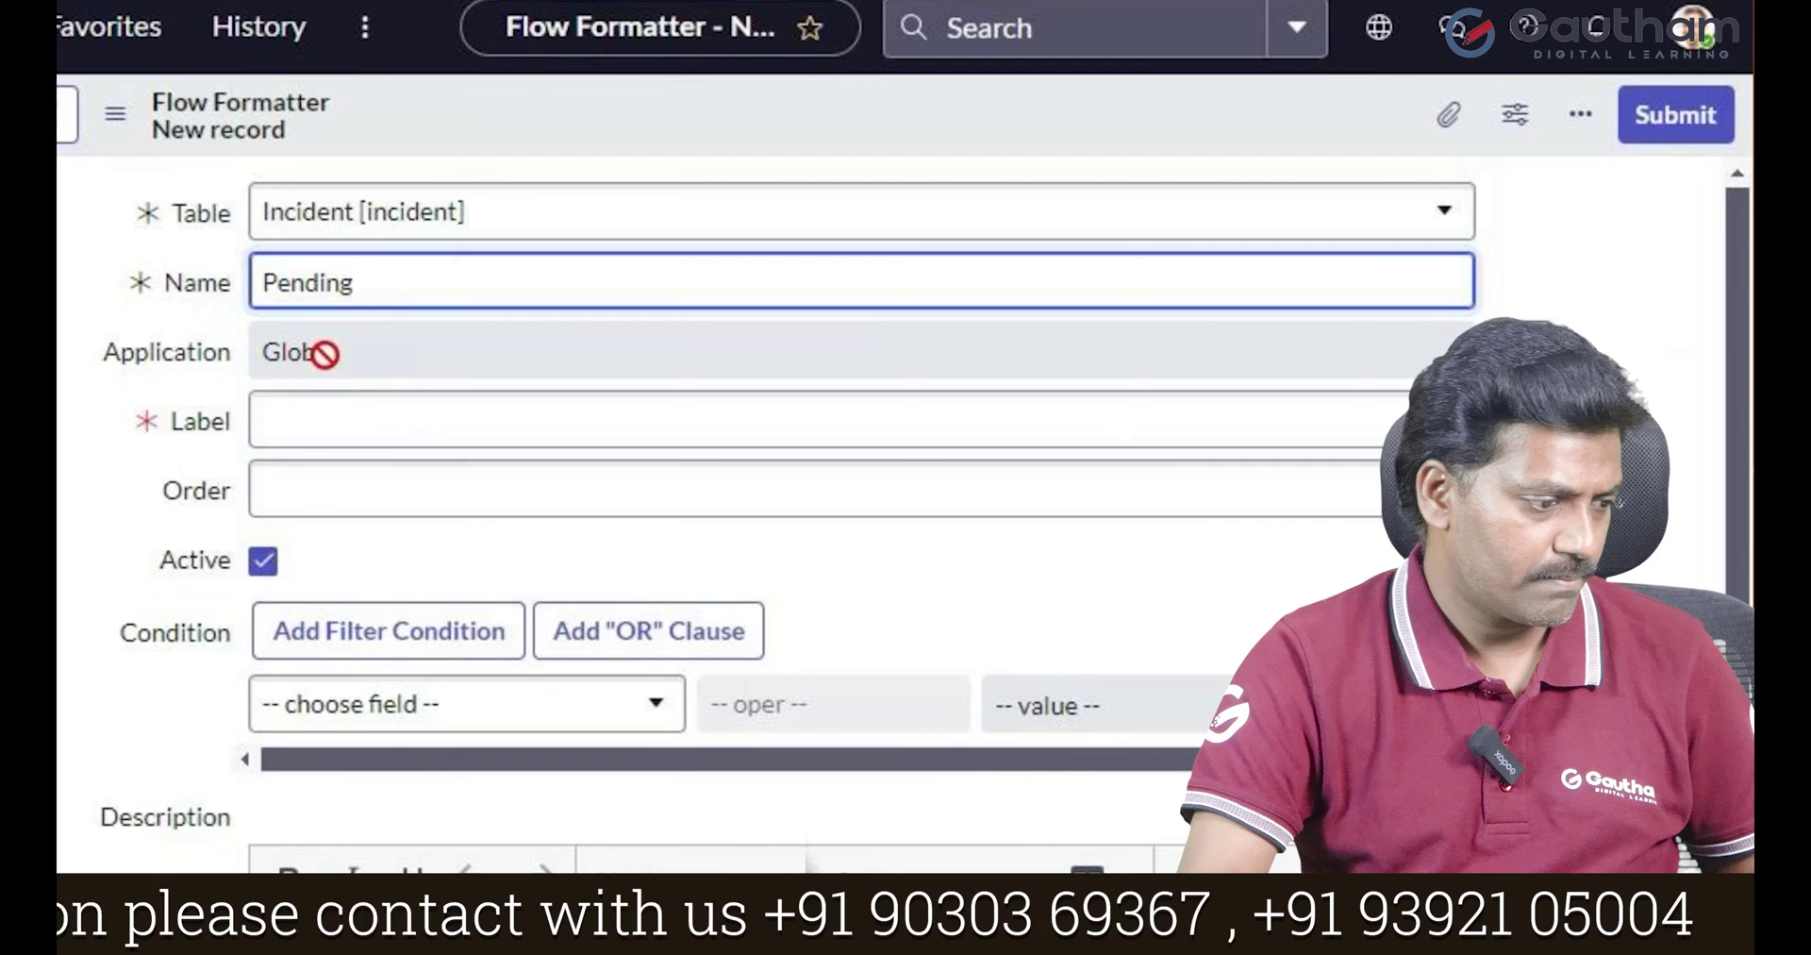
left_click(390, 436)
type("Pending")
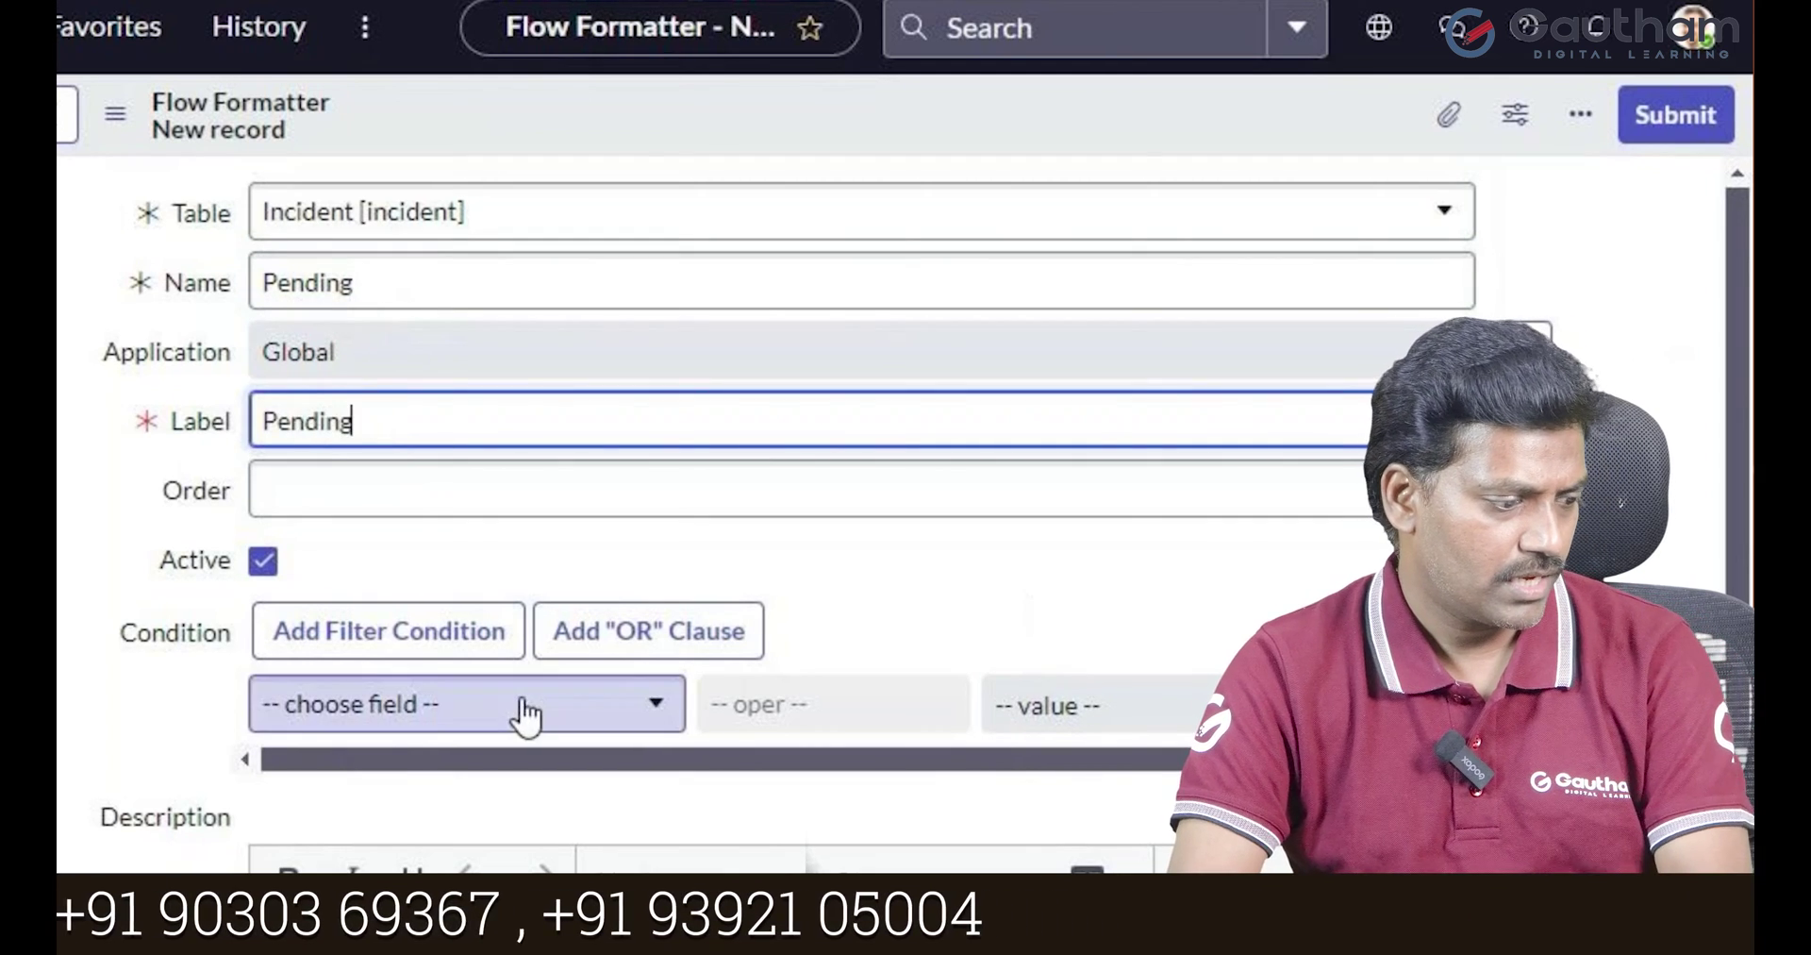
Set the Pending flow formatter's condition to State is Pending and submit the record
left_click(523, 703)
type("sta")
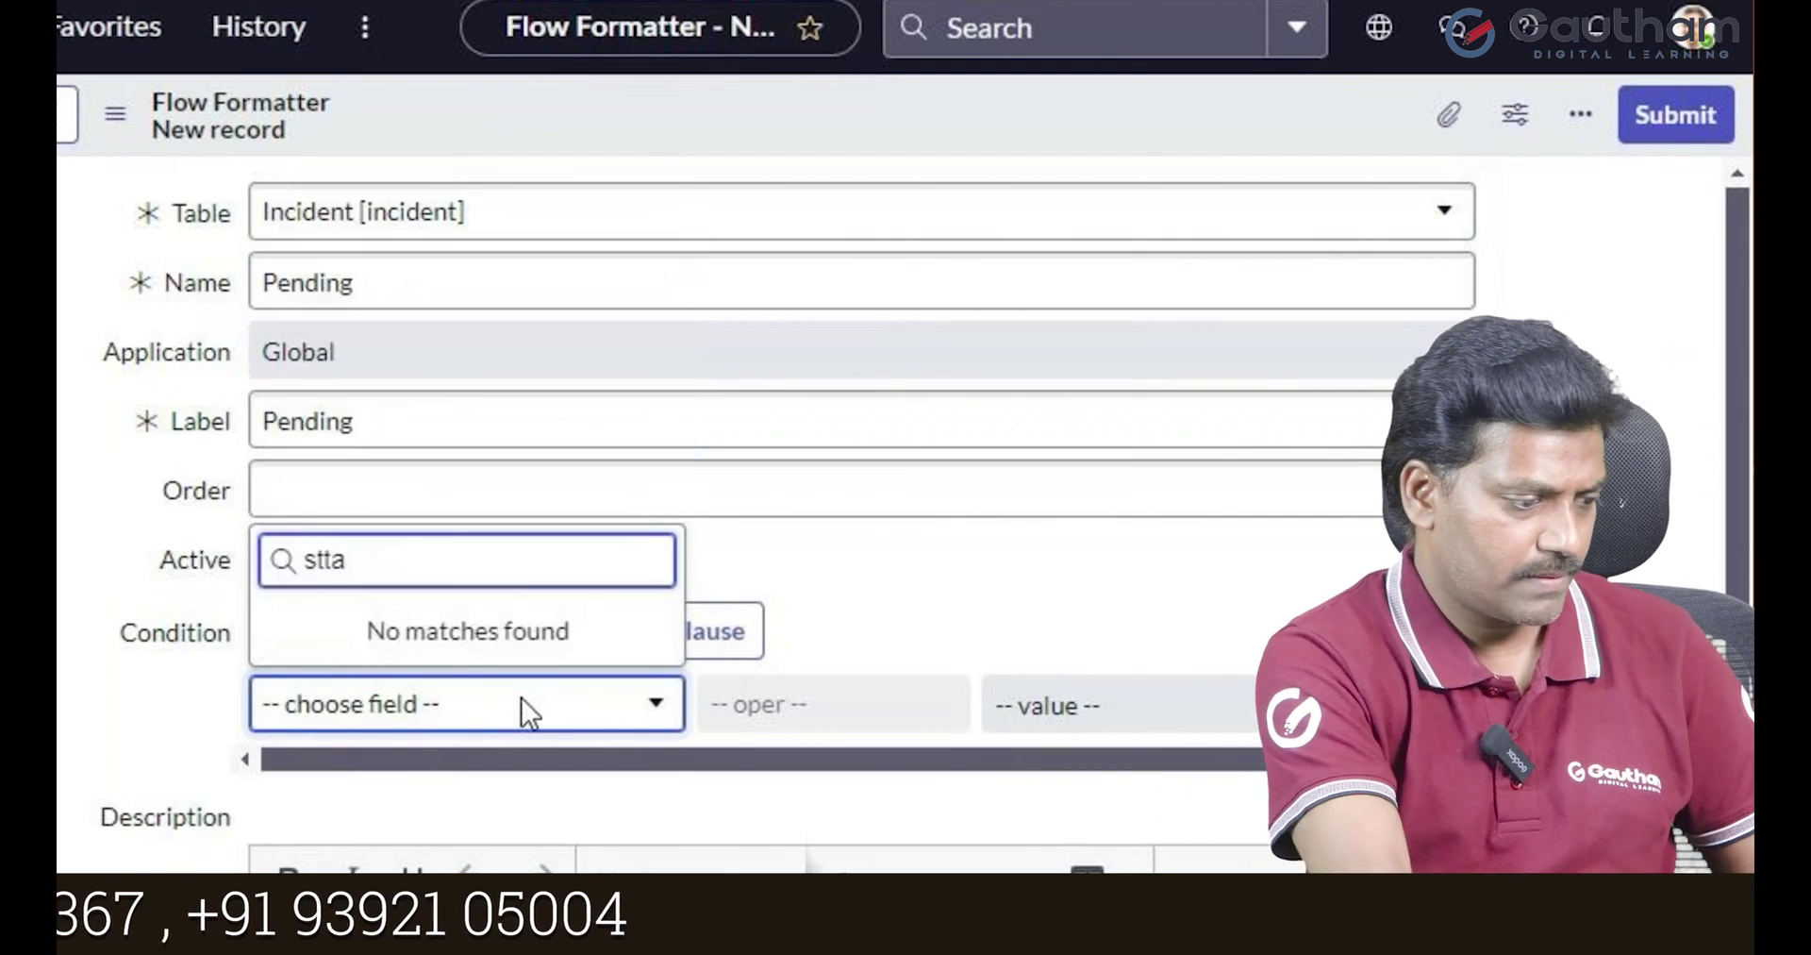
key("BackSpace")
type("at")
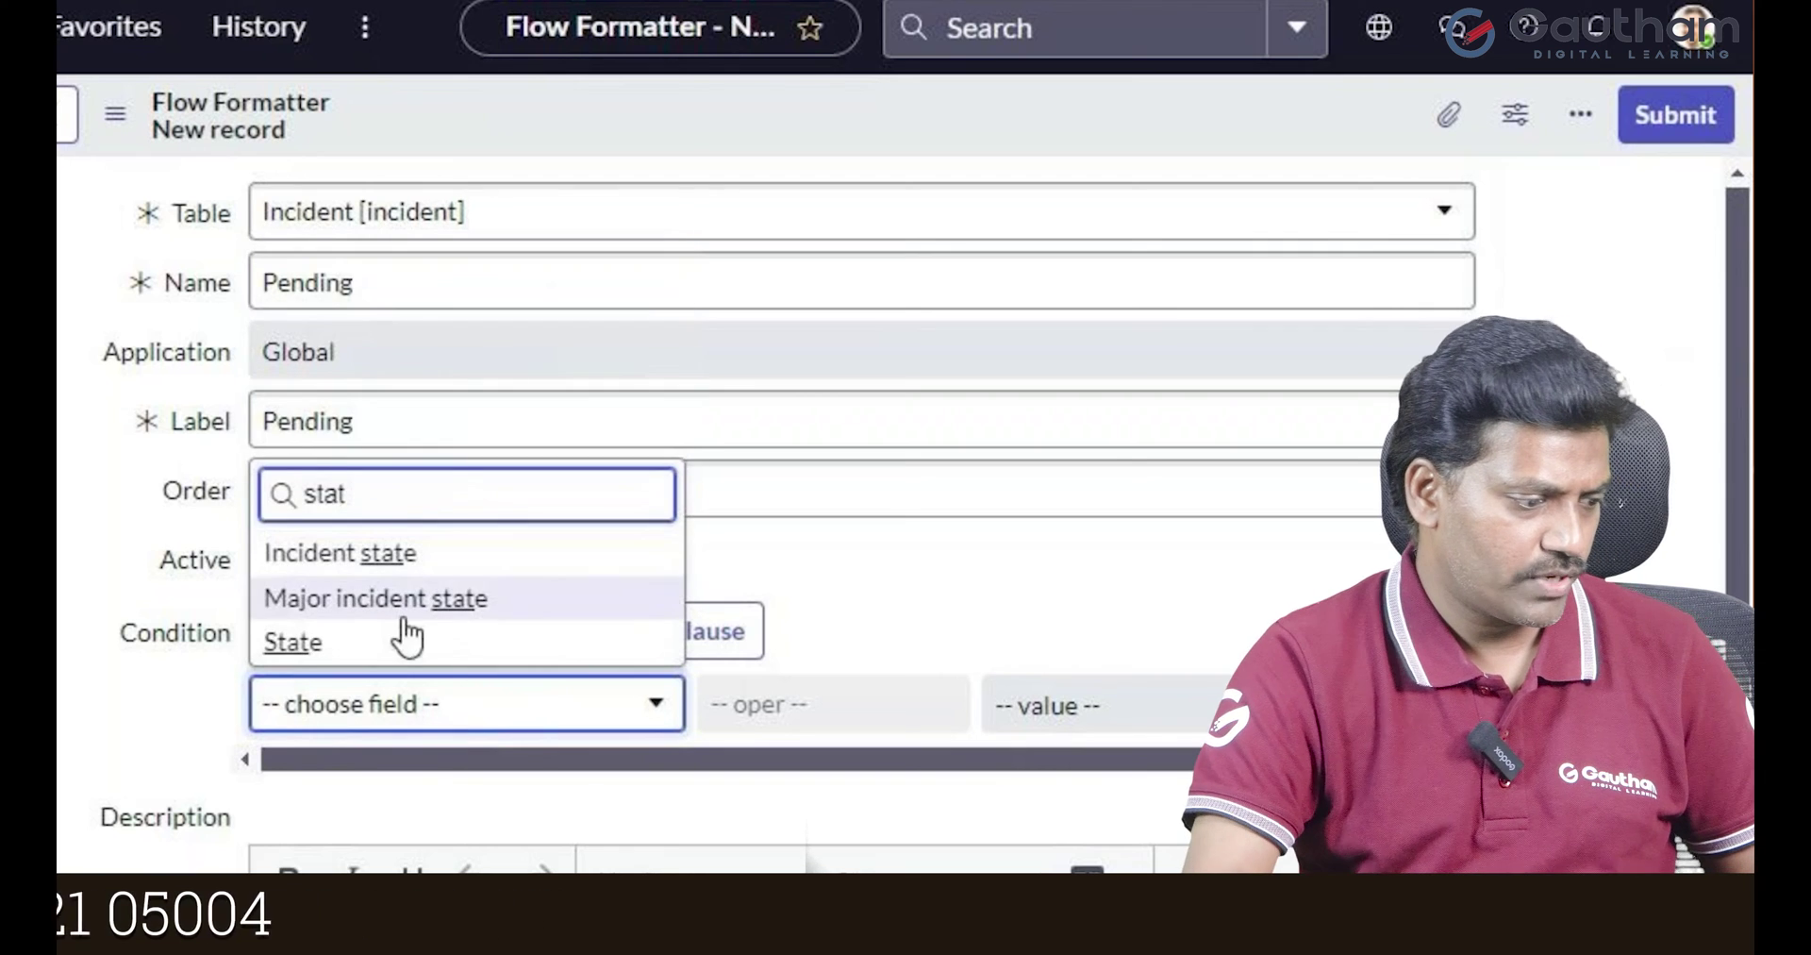
left_click(413, 645)
left_click(1198, 703)
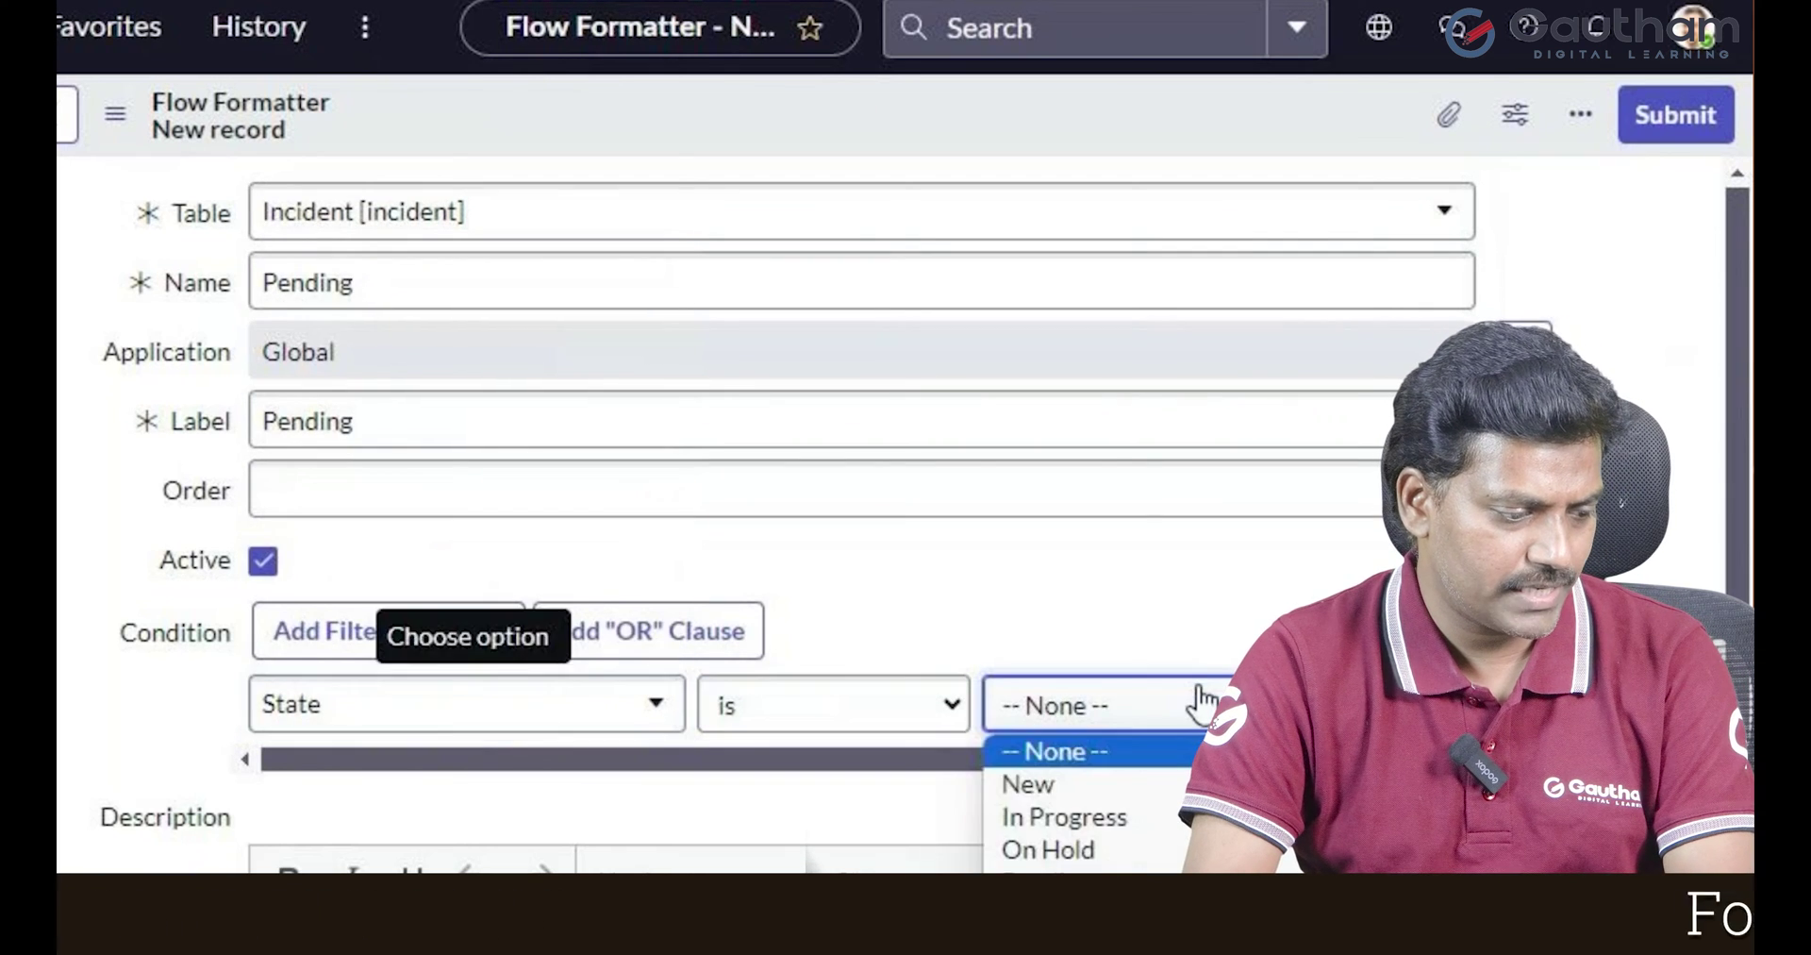
left_click(1047, 882)
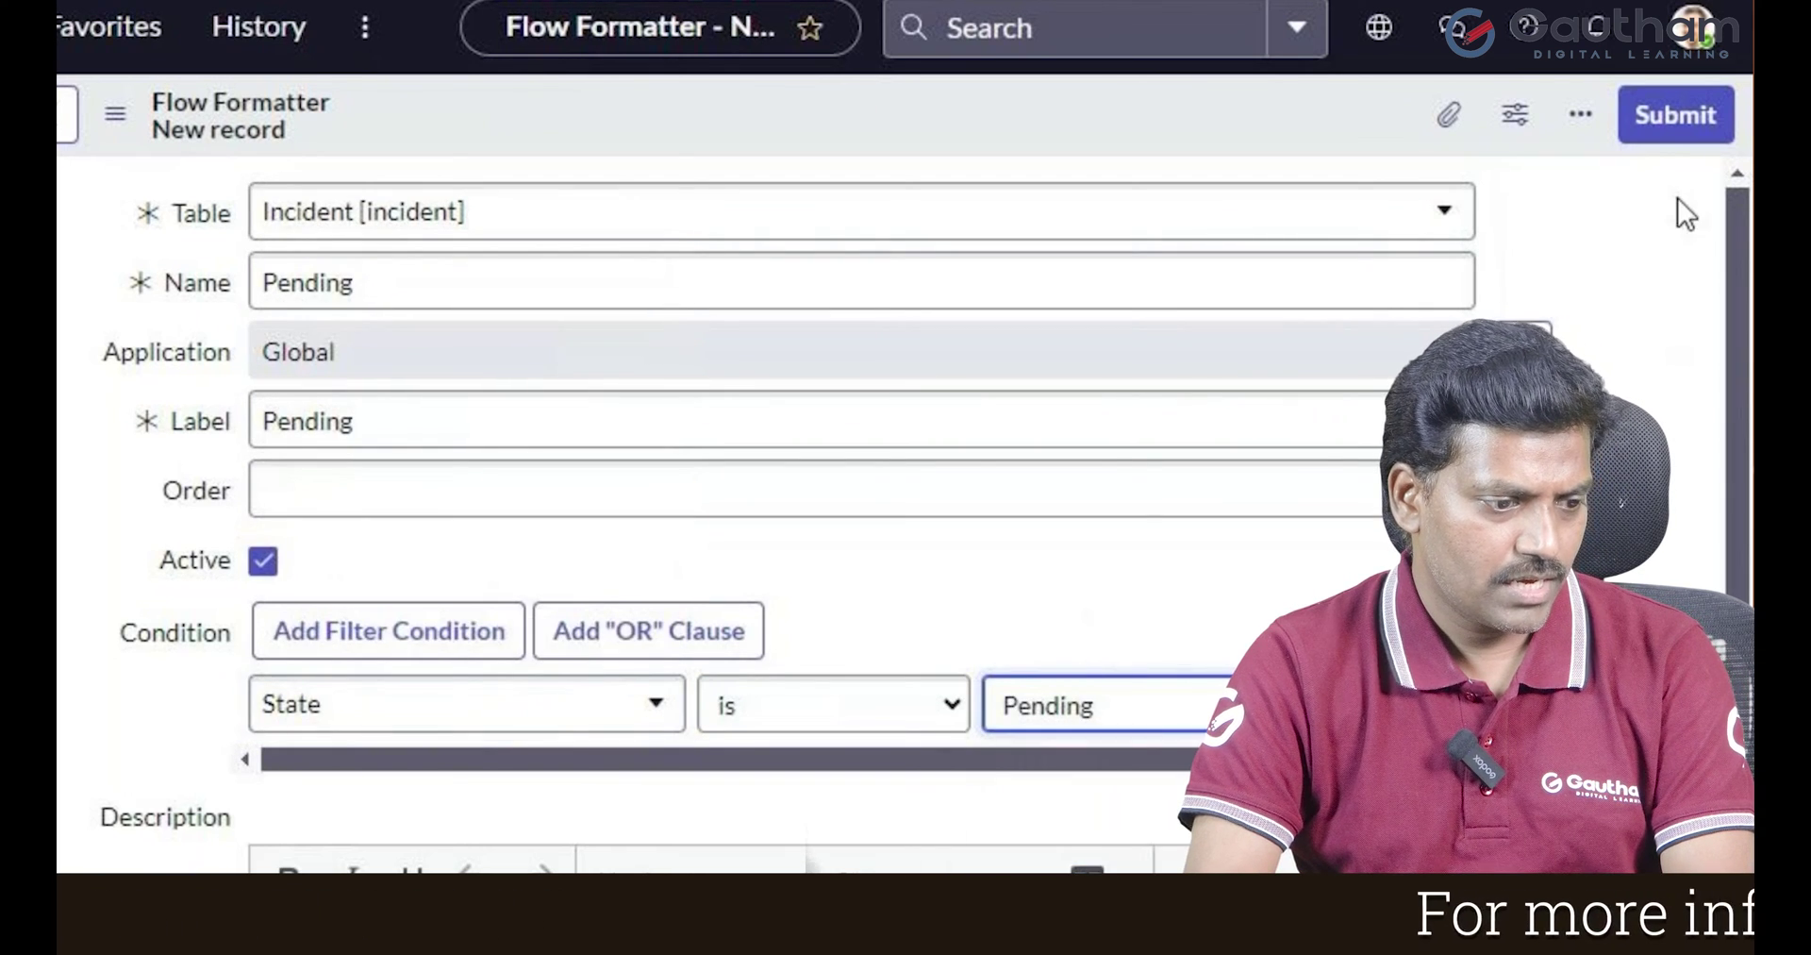
left_click(1672, 132)
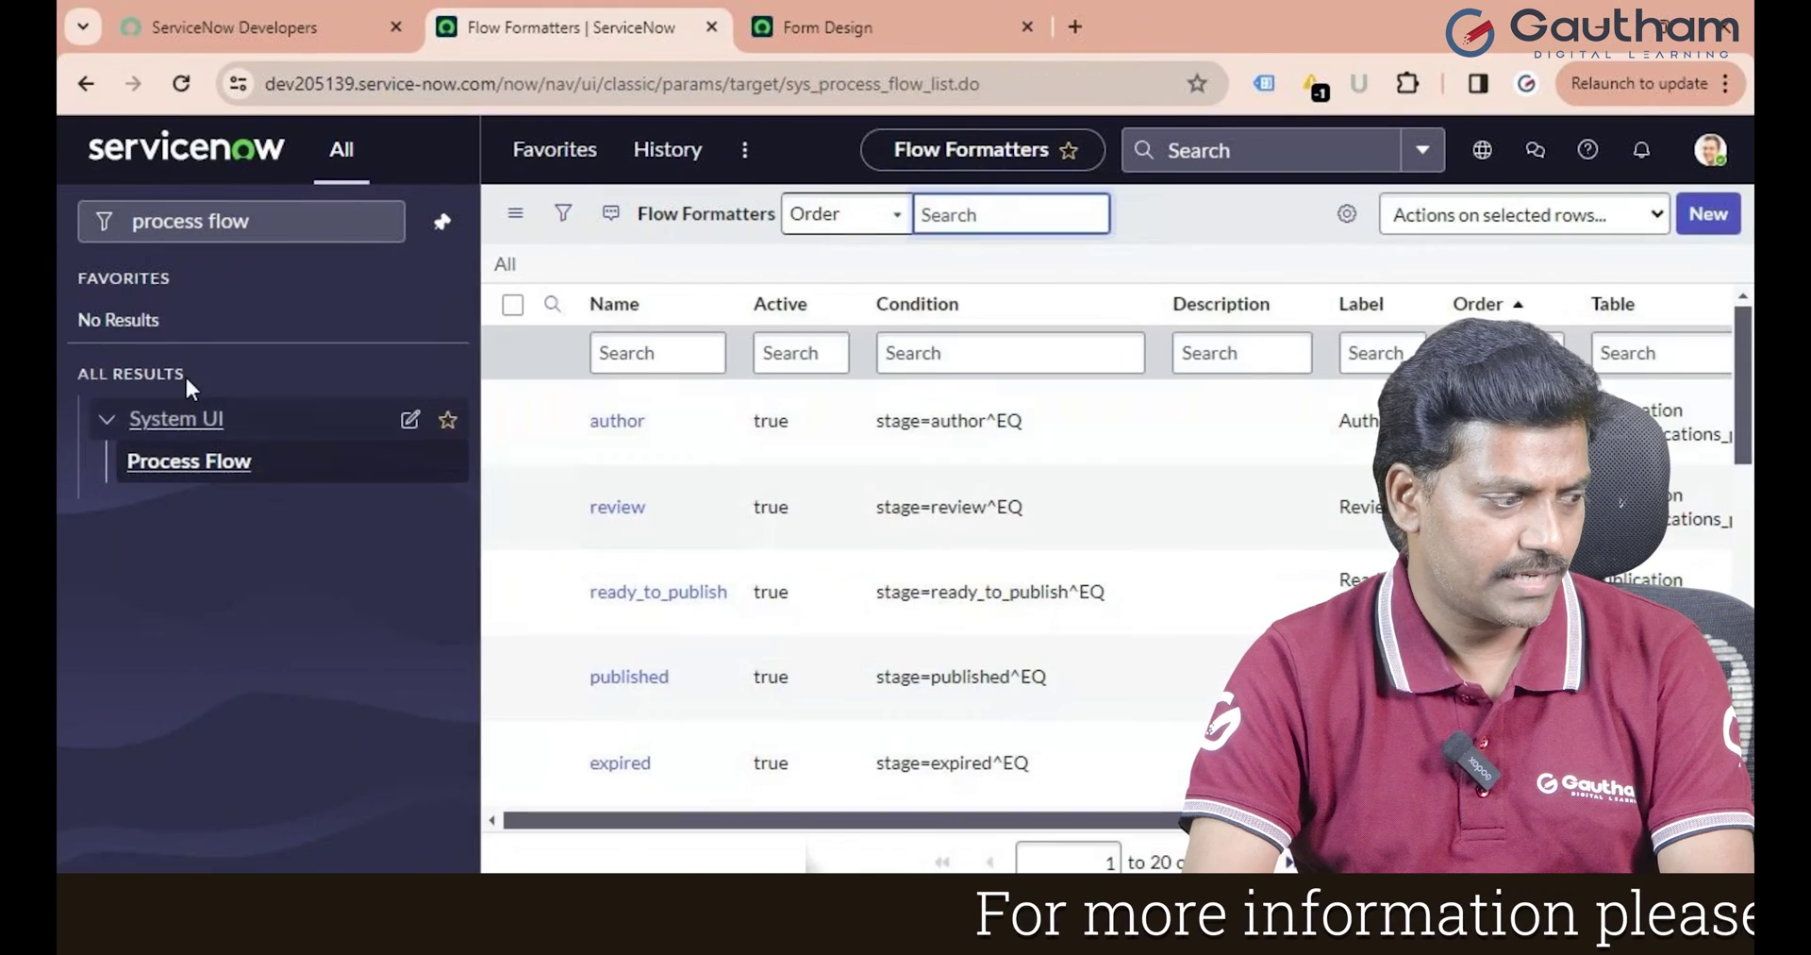
Find the Incident application, open a new incident form and examine the stages in its process flow bar and the form's sections
left_click(293, 215)
type("incident")
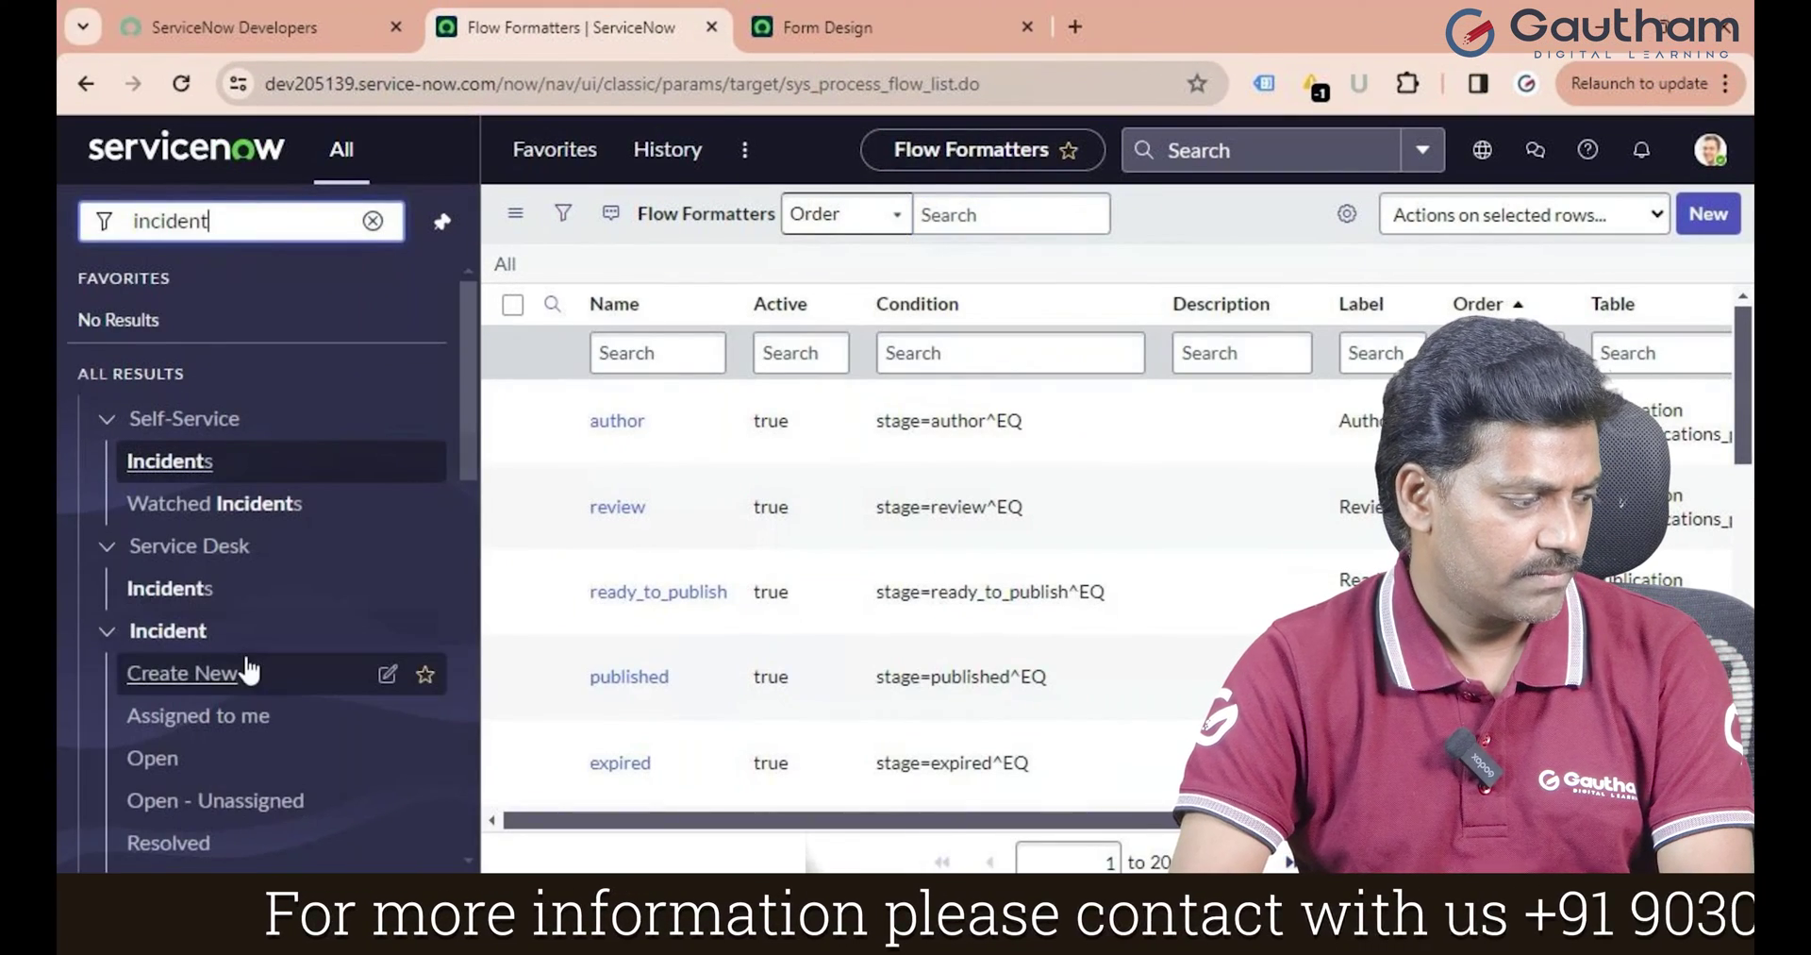
left_click(193, 672)
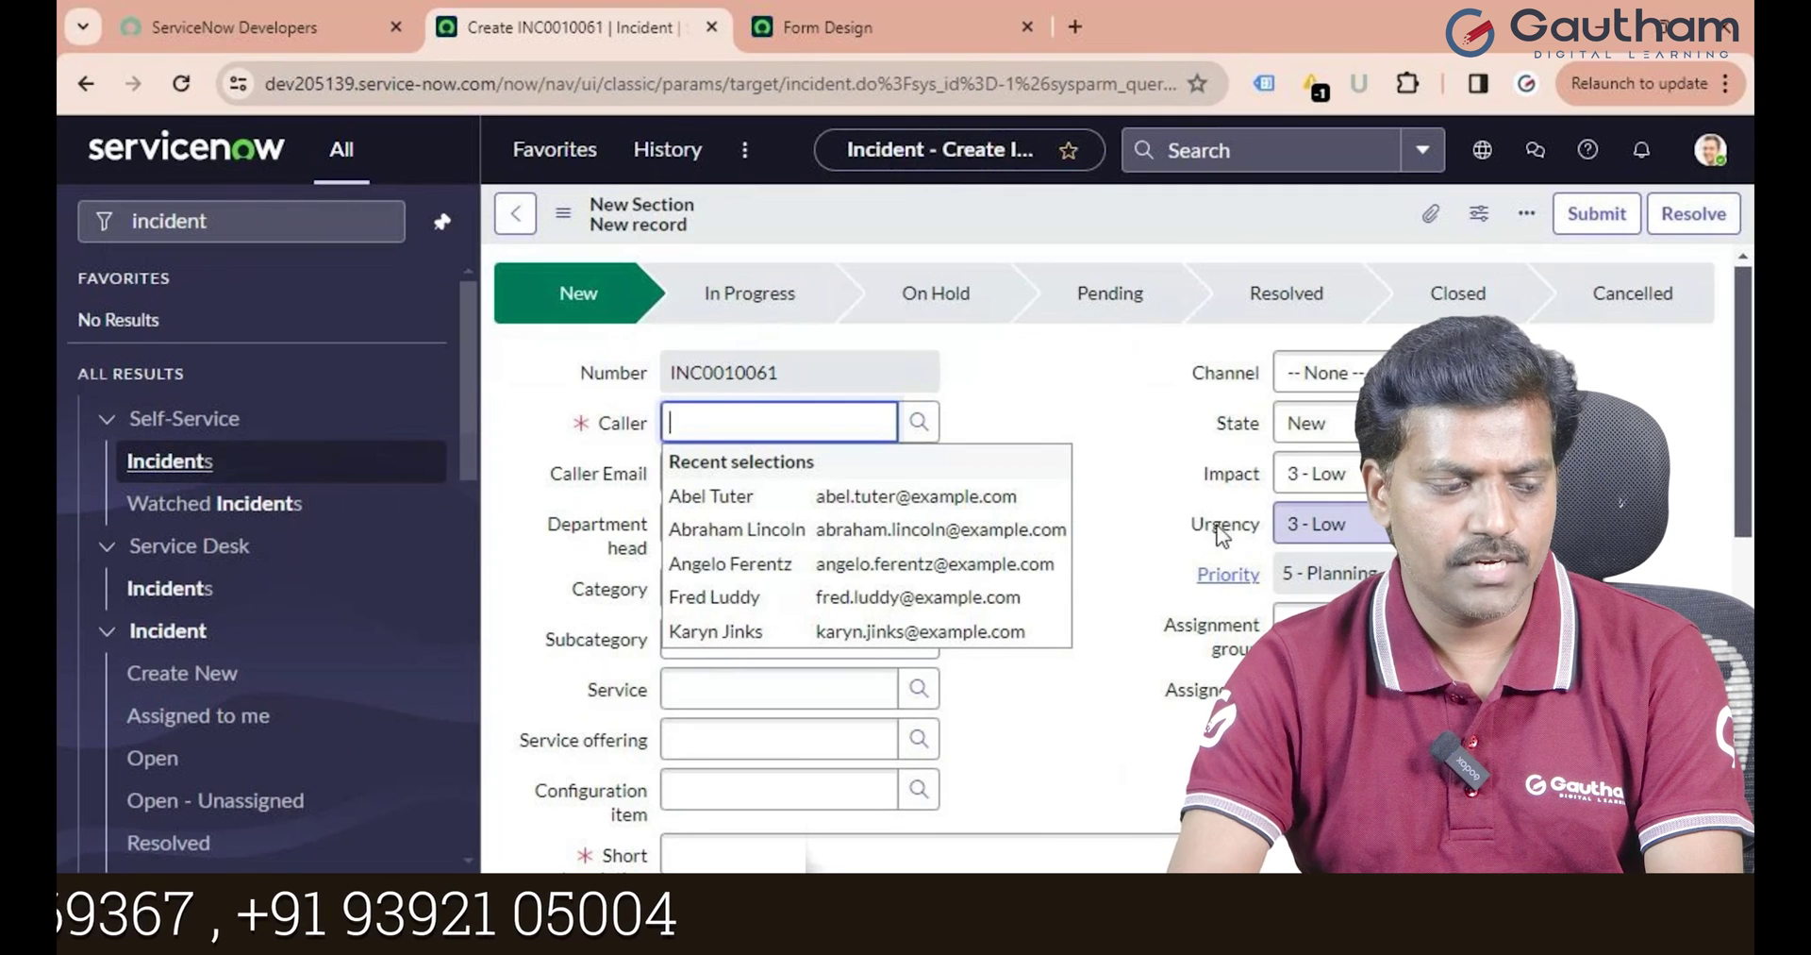
scroll(1191, 552, "down", 2)
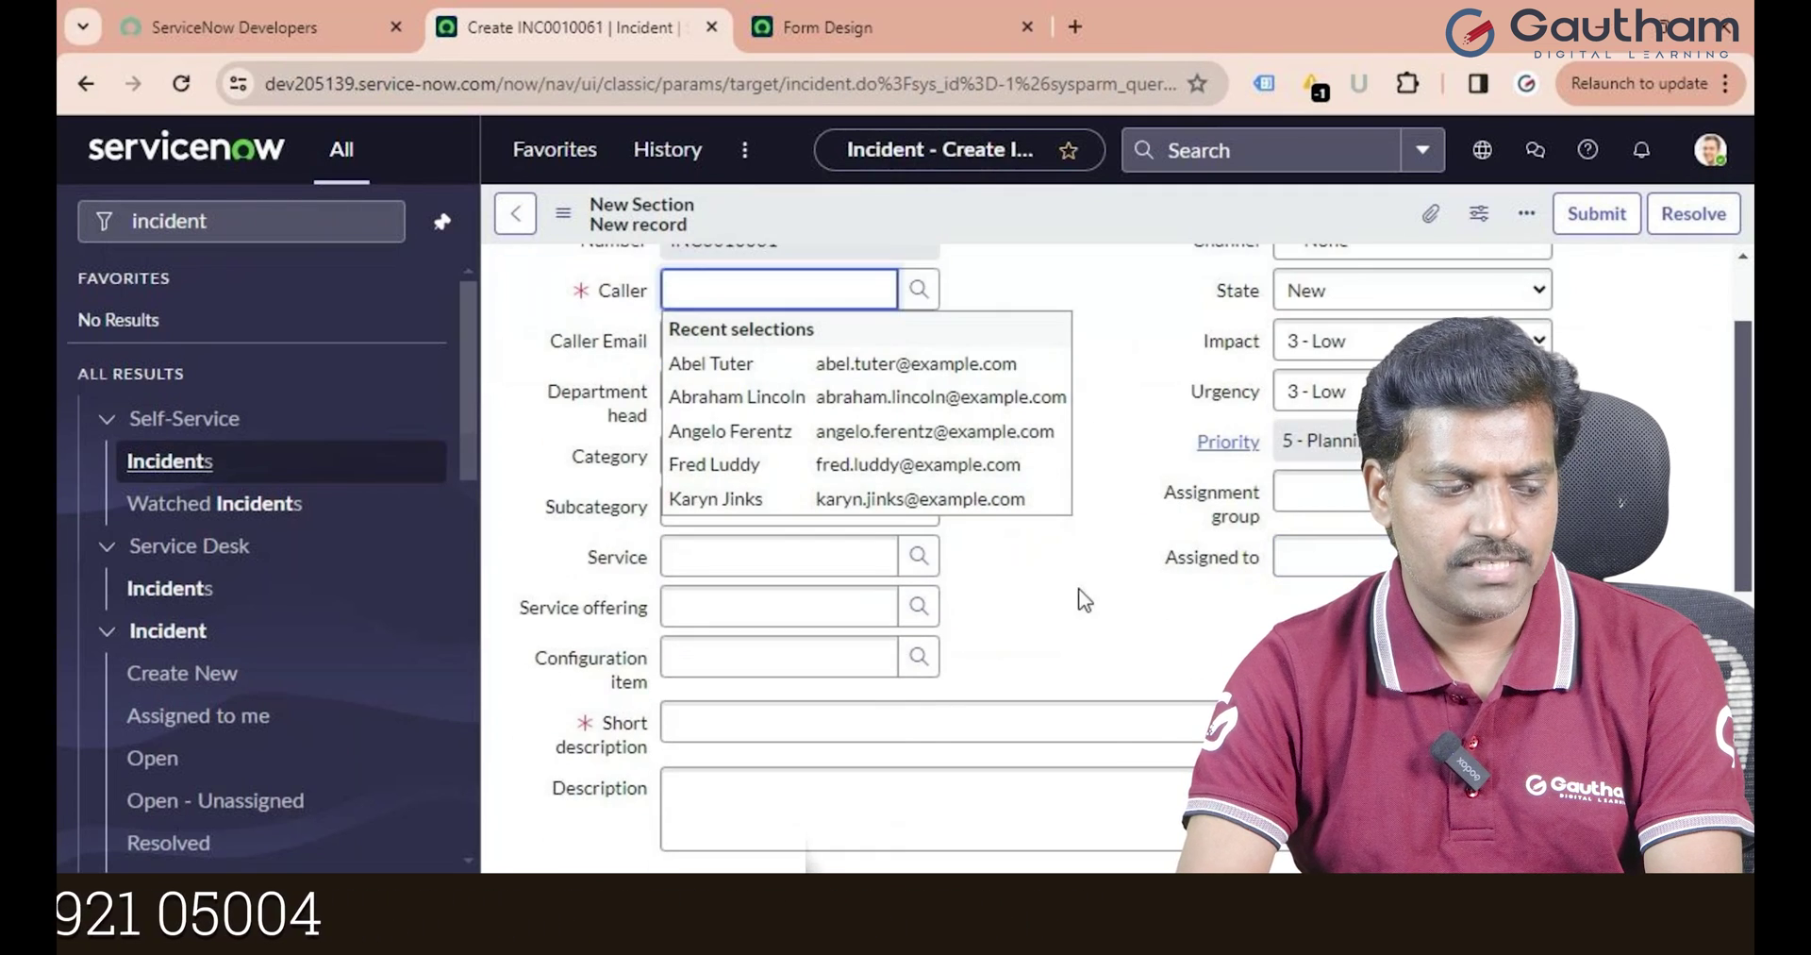
scroll(1076, 613, "up", 2)
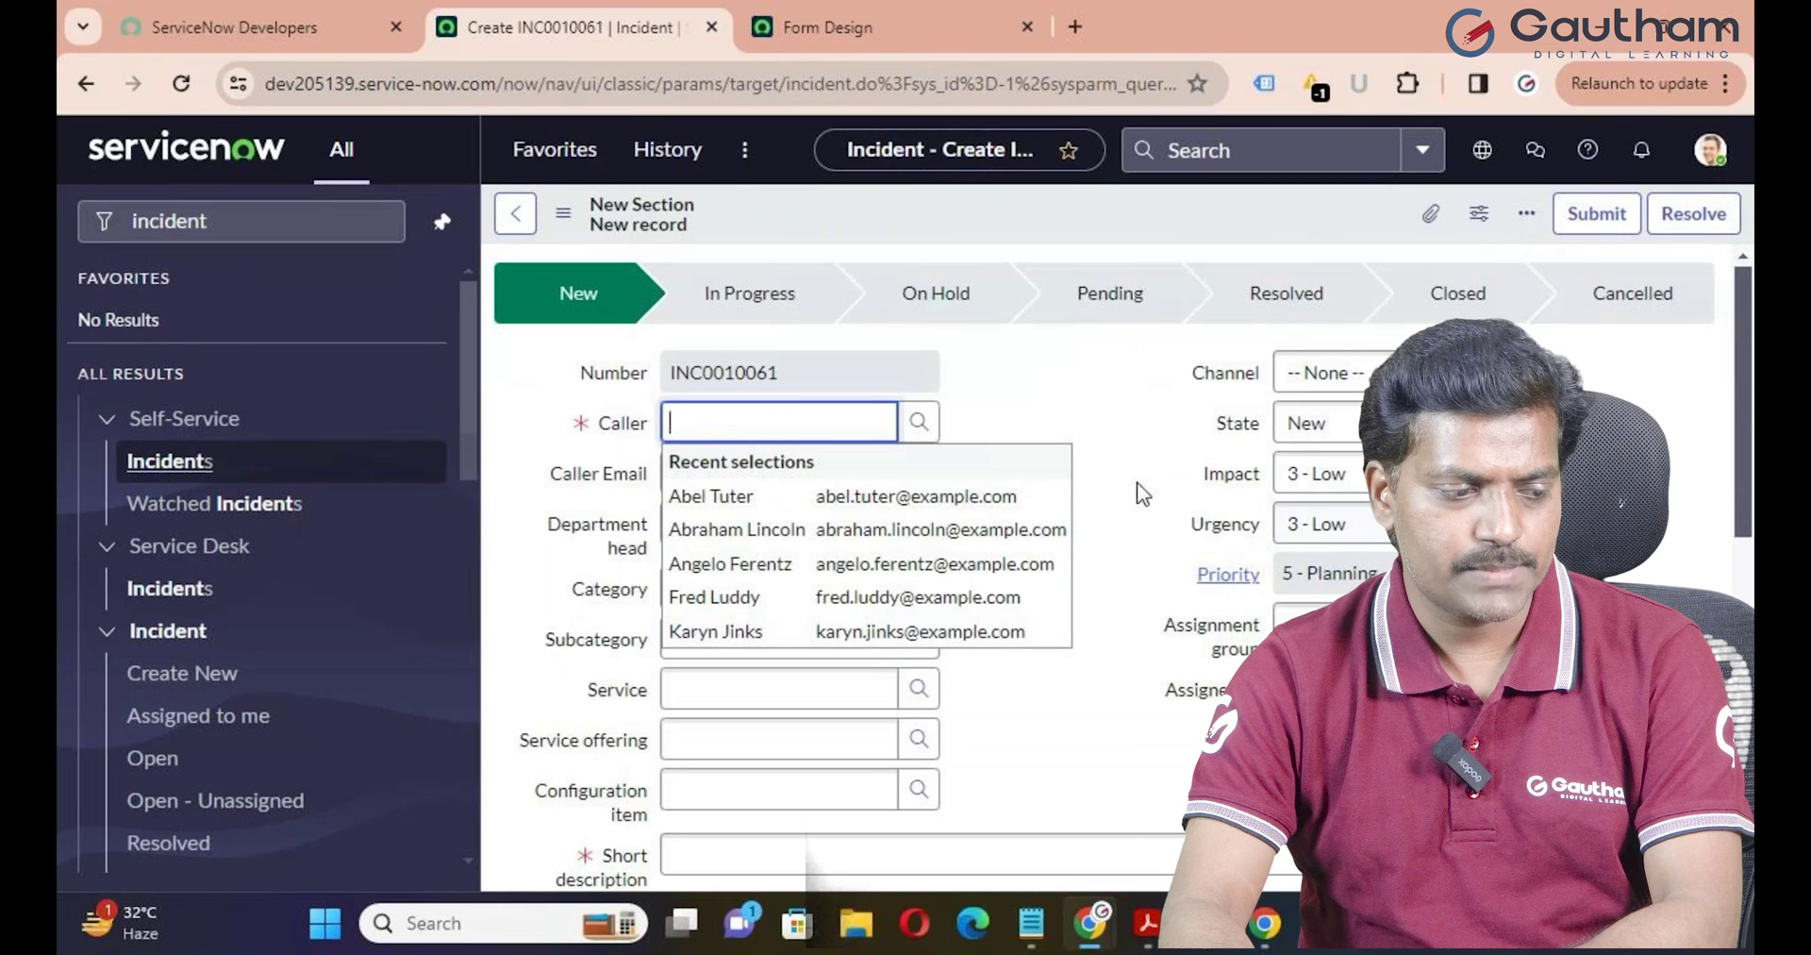
scroll(1113, 606, "down", 5)
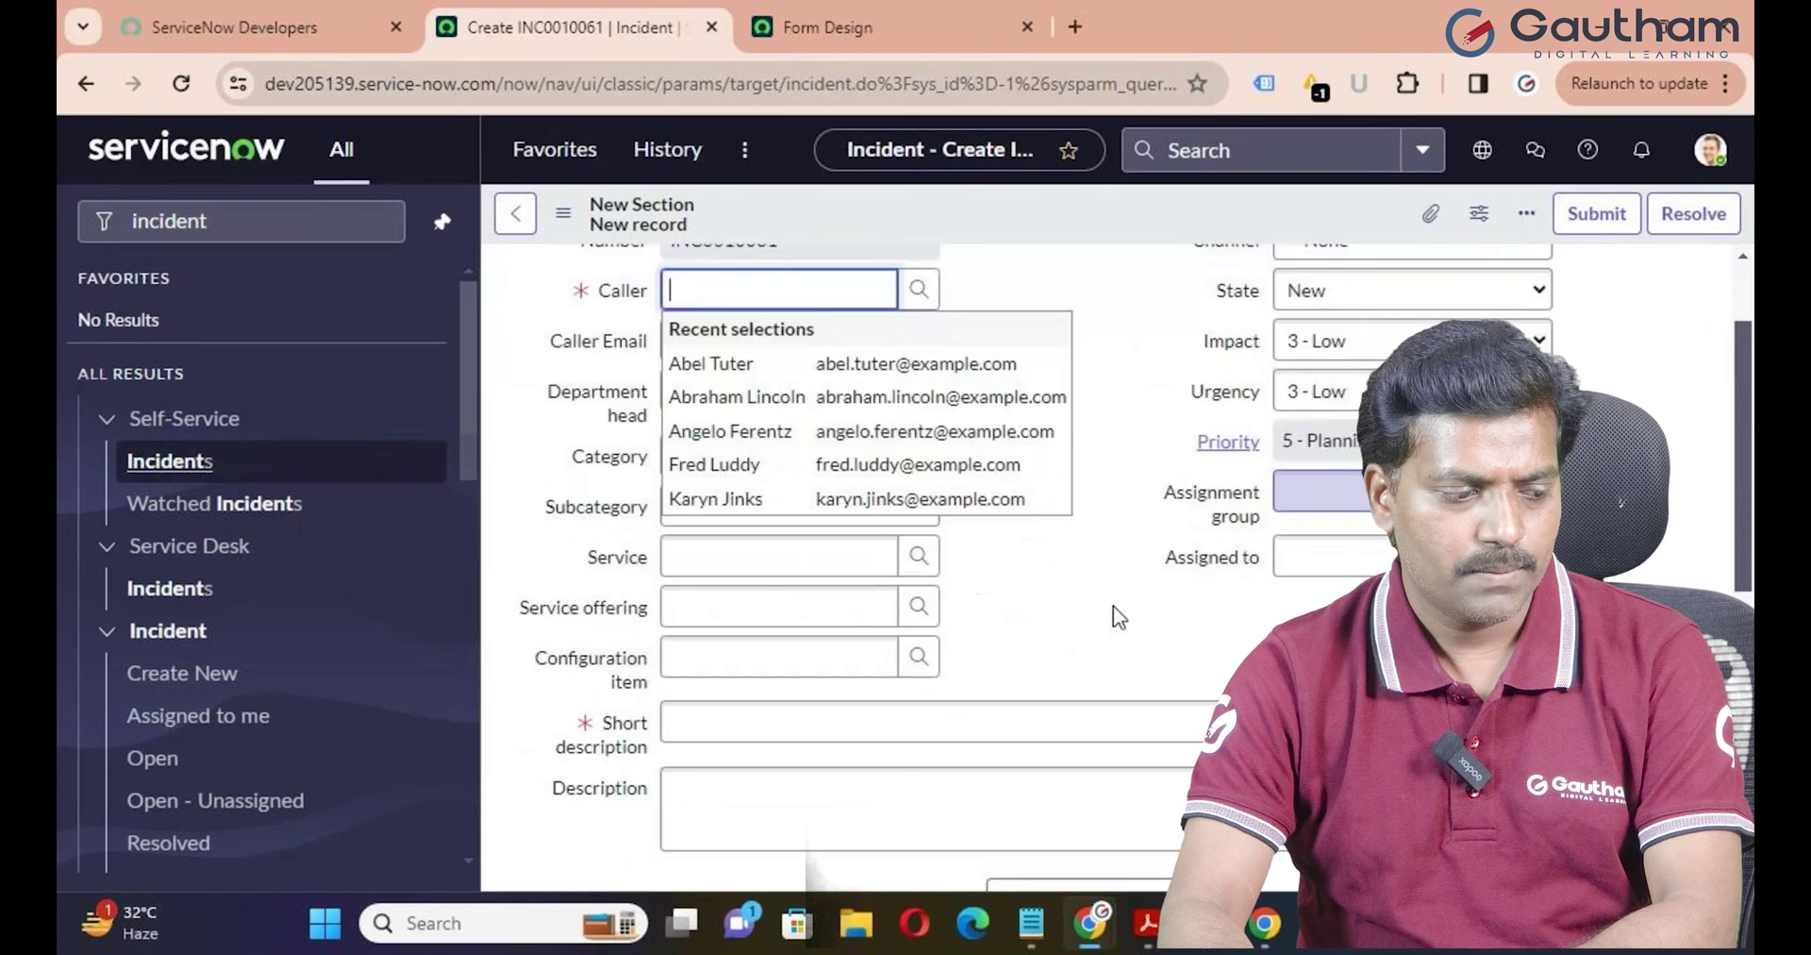
scroll(1113, 606, "up", 4)
scroll(1113, 606, "down", 6)
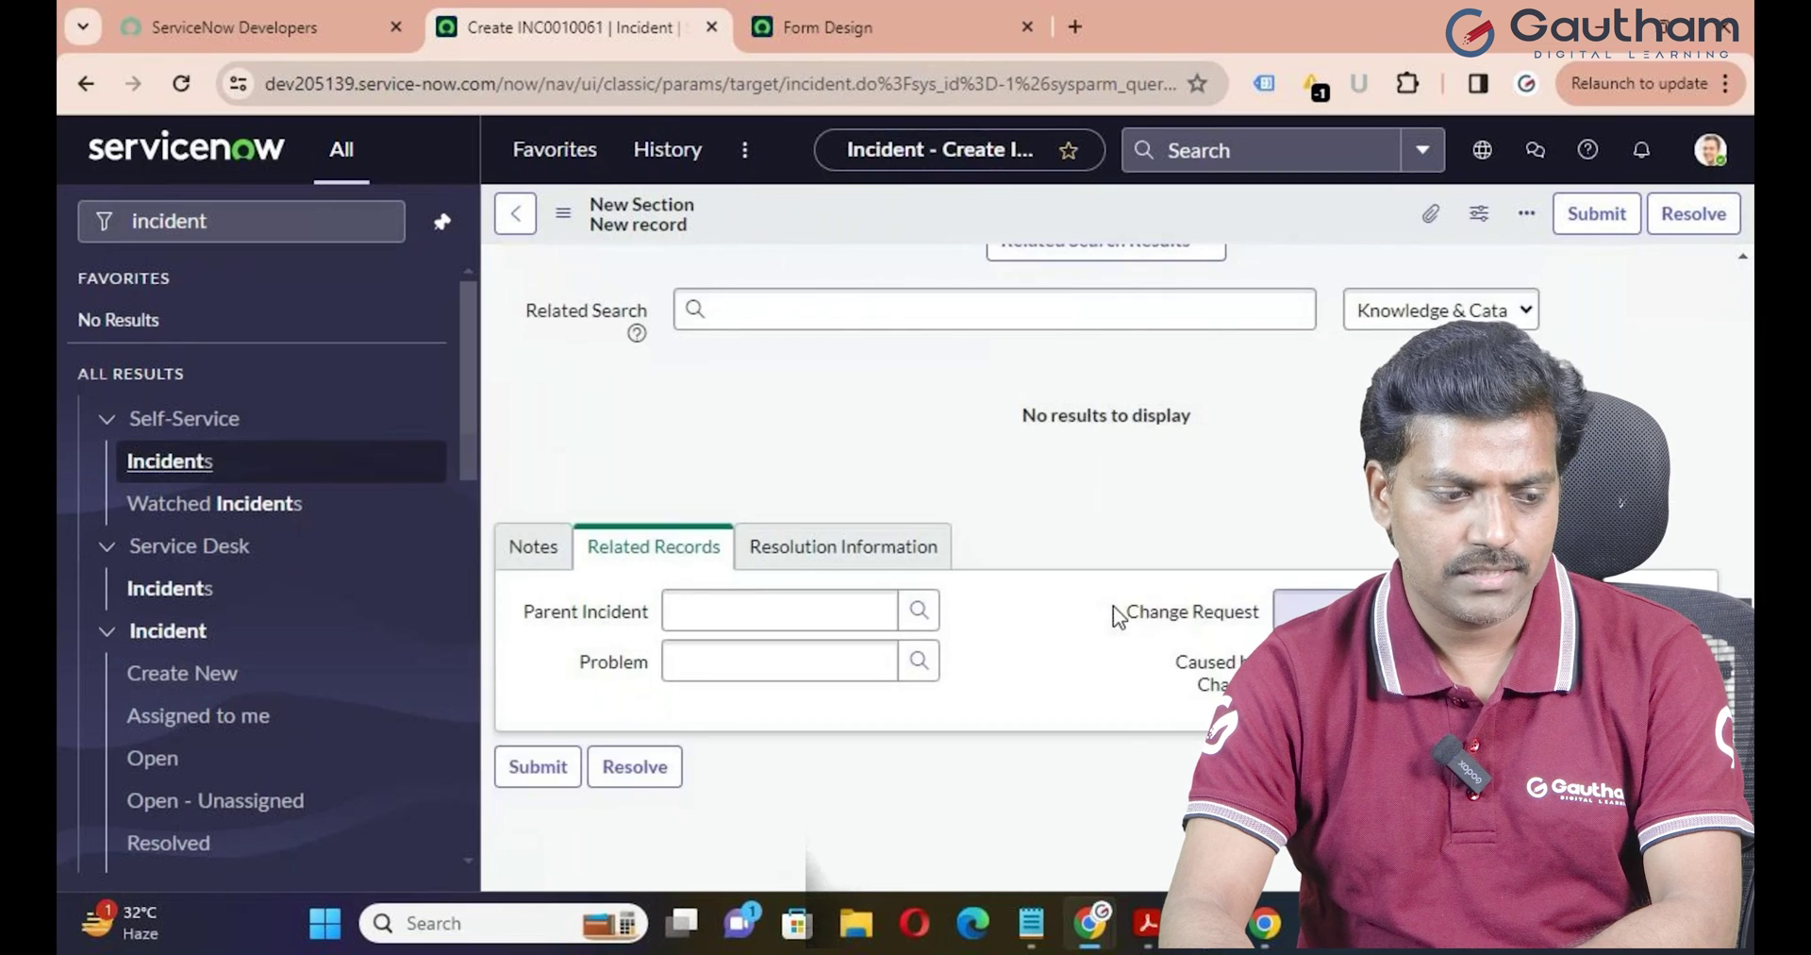
scroll(1113, 605, "up", 6)
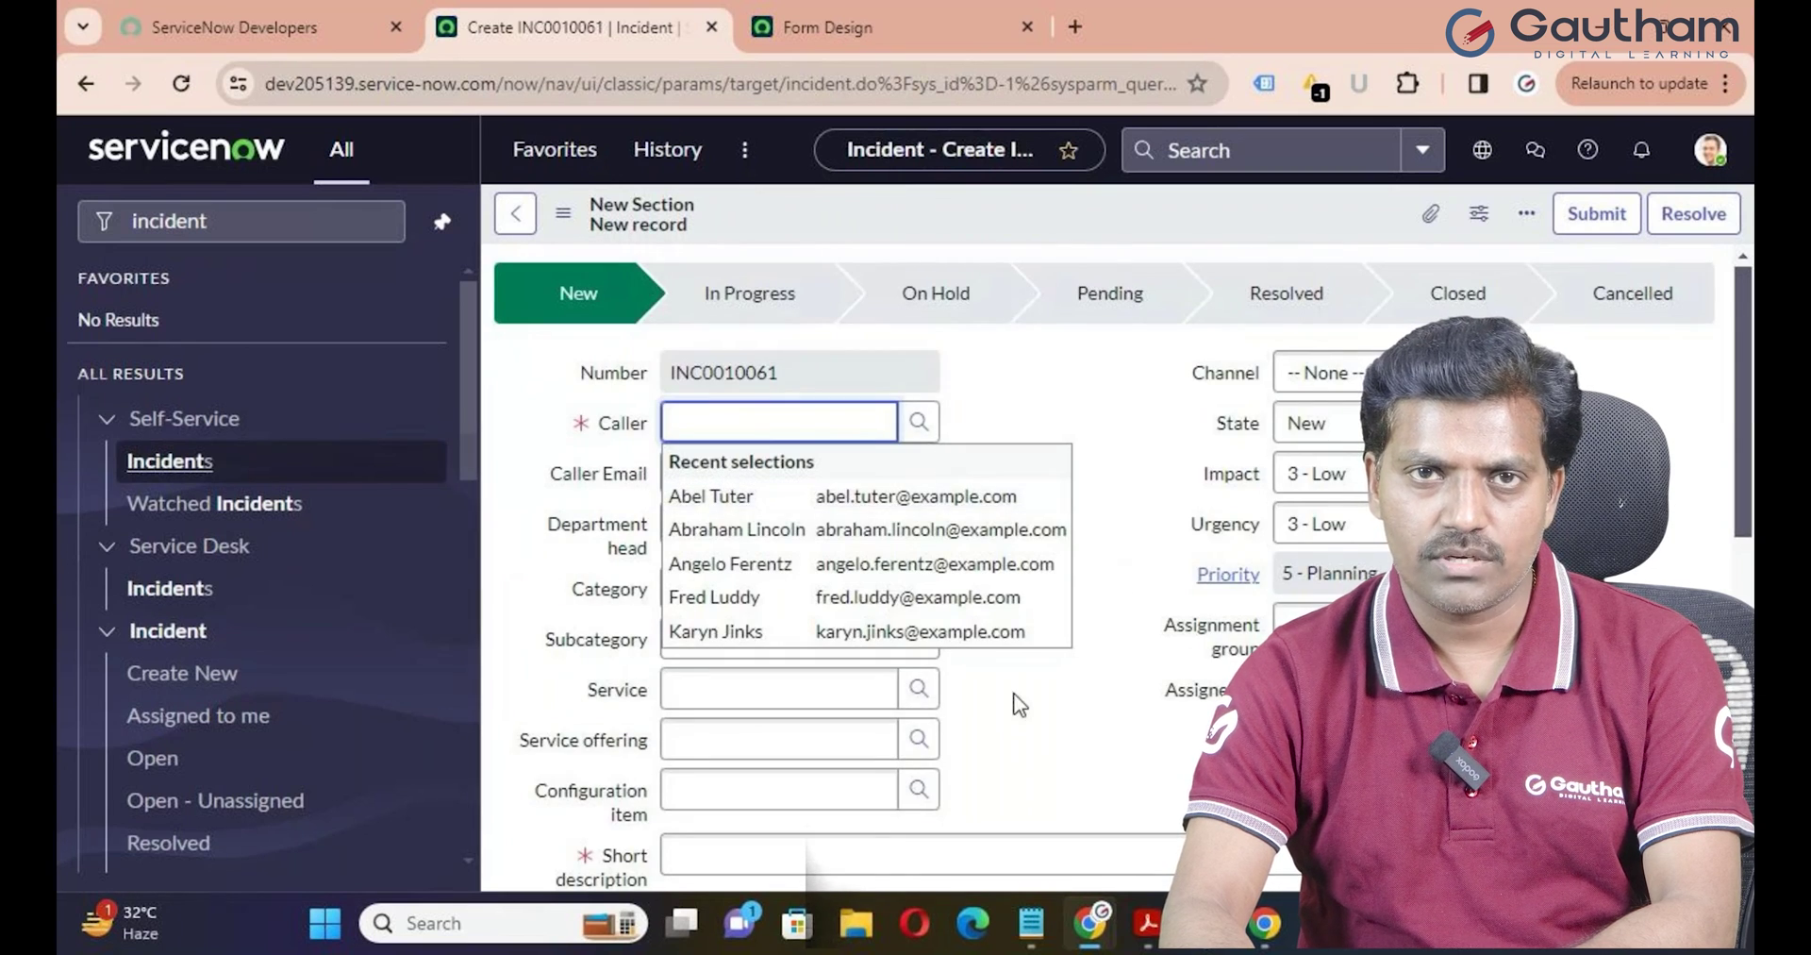
left_click(1104, 440)
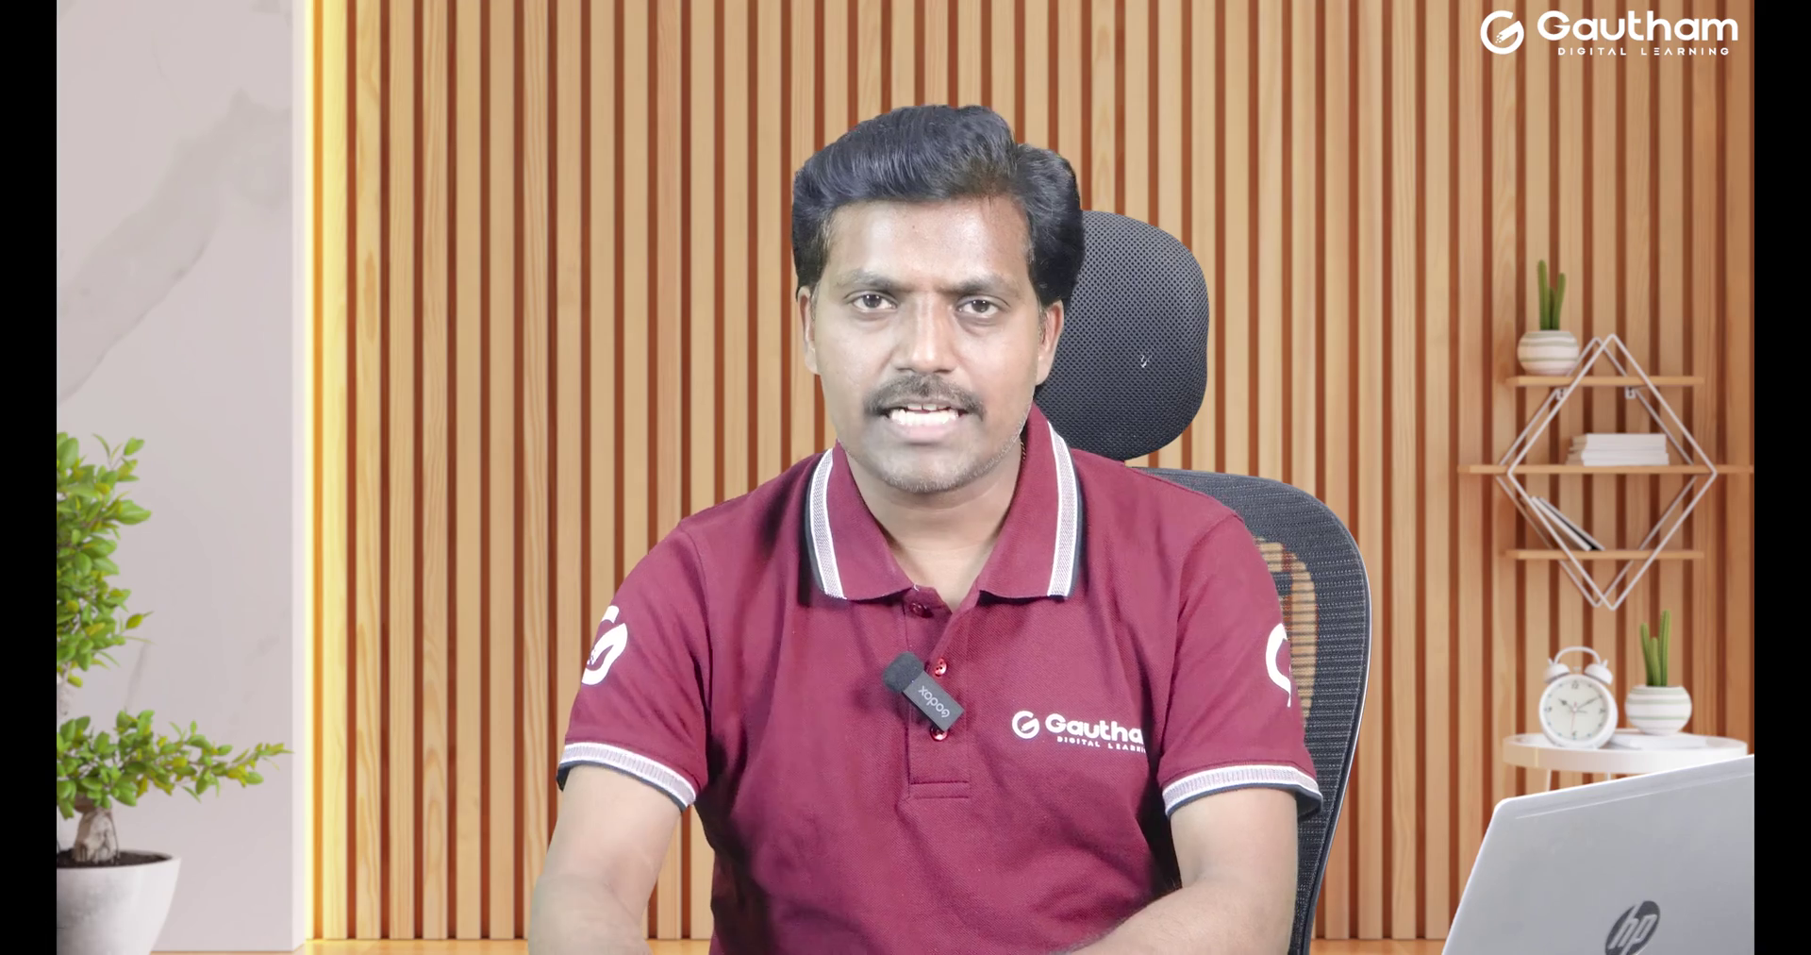